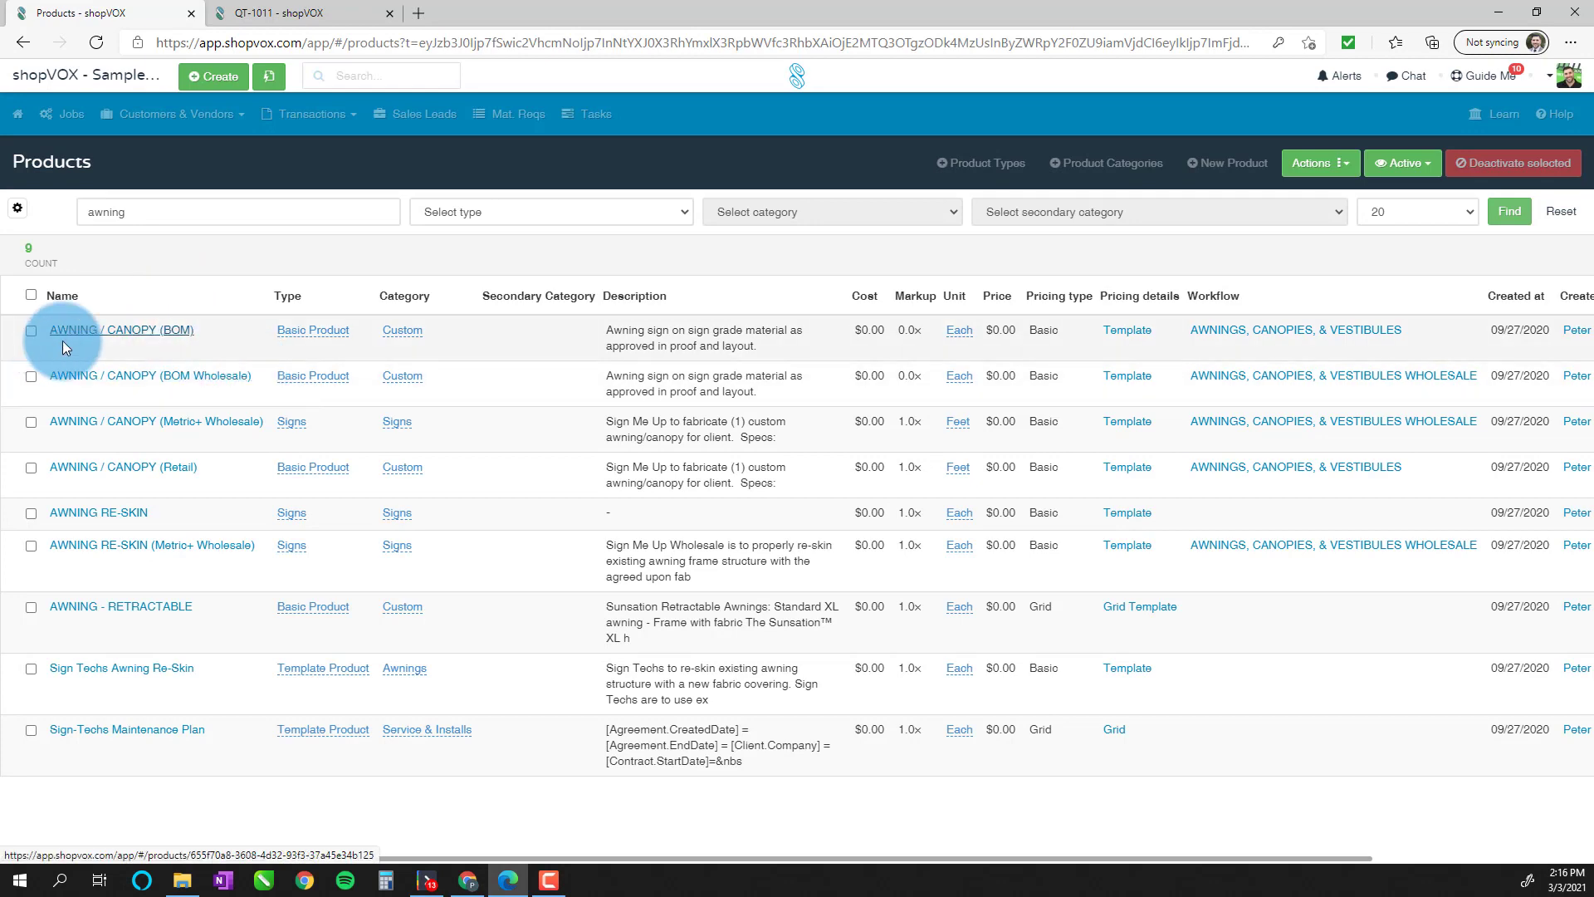
# - Open the AWNING / CANOPY (BOM) product's pricing template and review its attributes, required pricing options and items to be charged
pyautogui.click(103, 332)
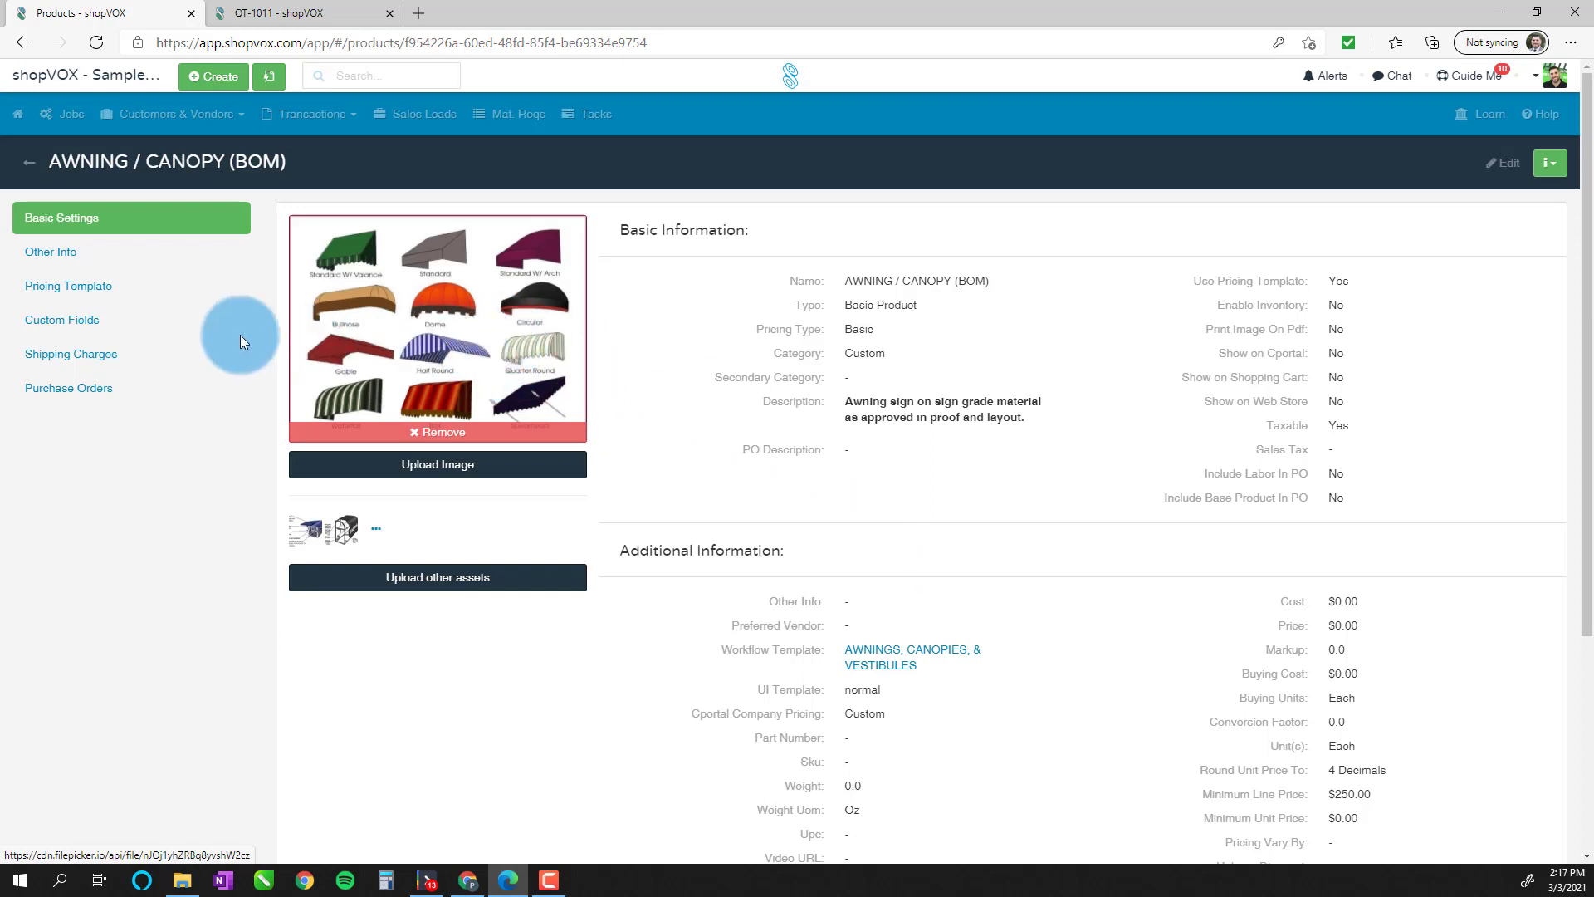
pyautogui.click(91, 286)
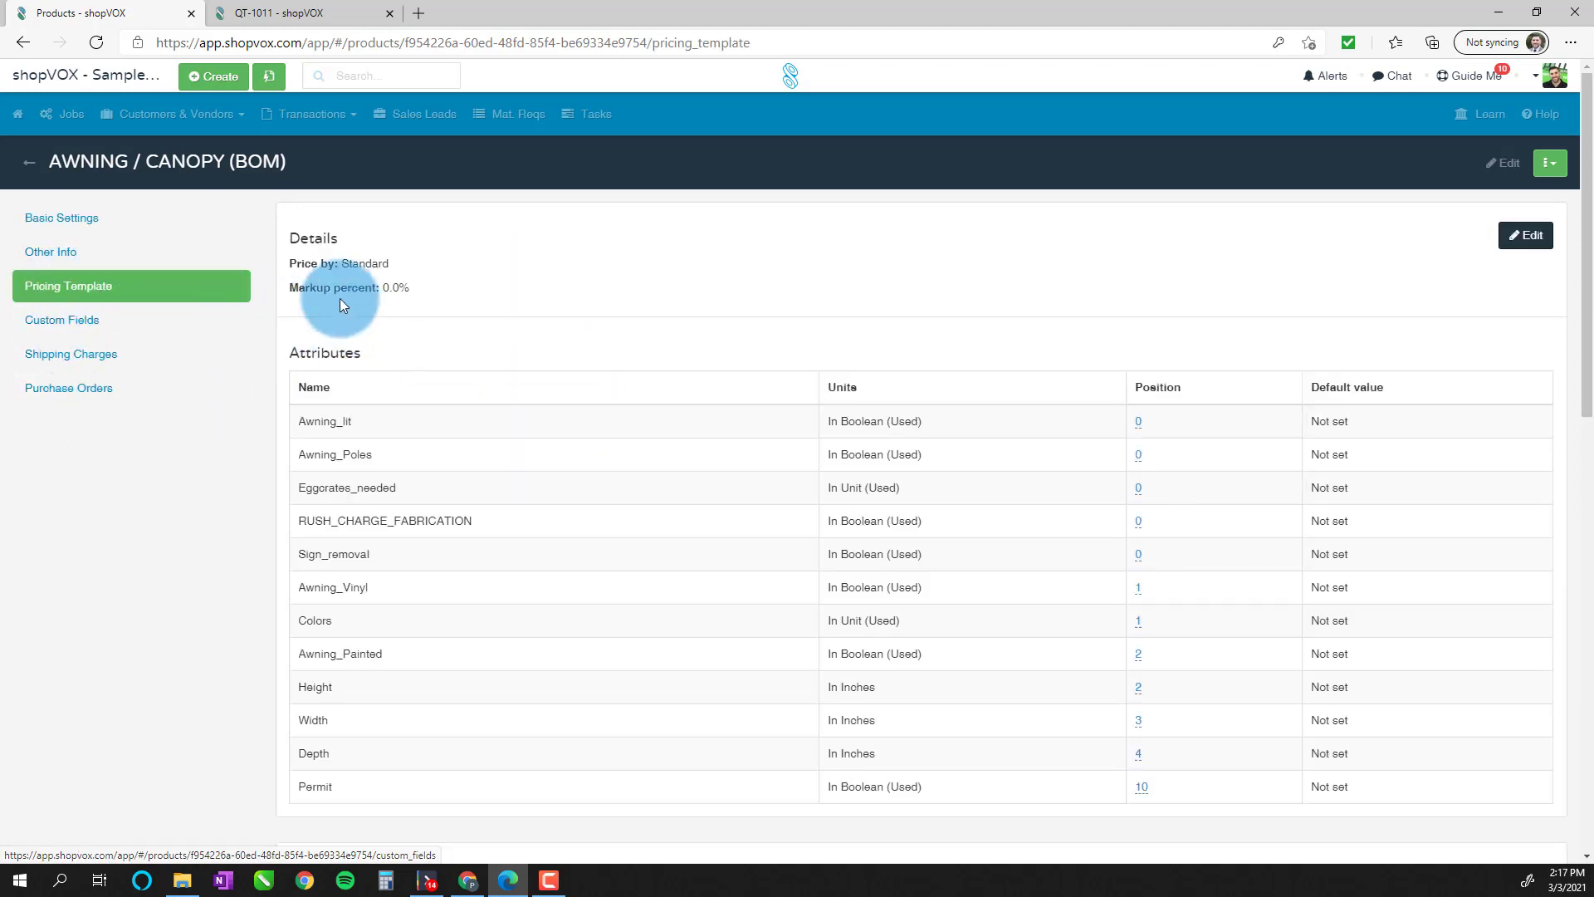
pyautogui.scroll(-1, 476, 391)
pyautogui.scroll(-5, 476, 397)
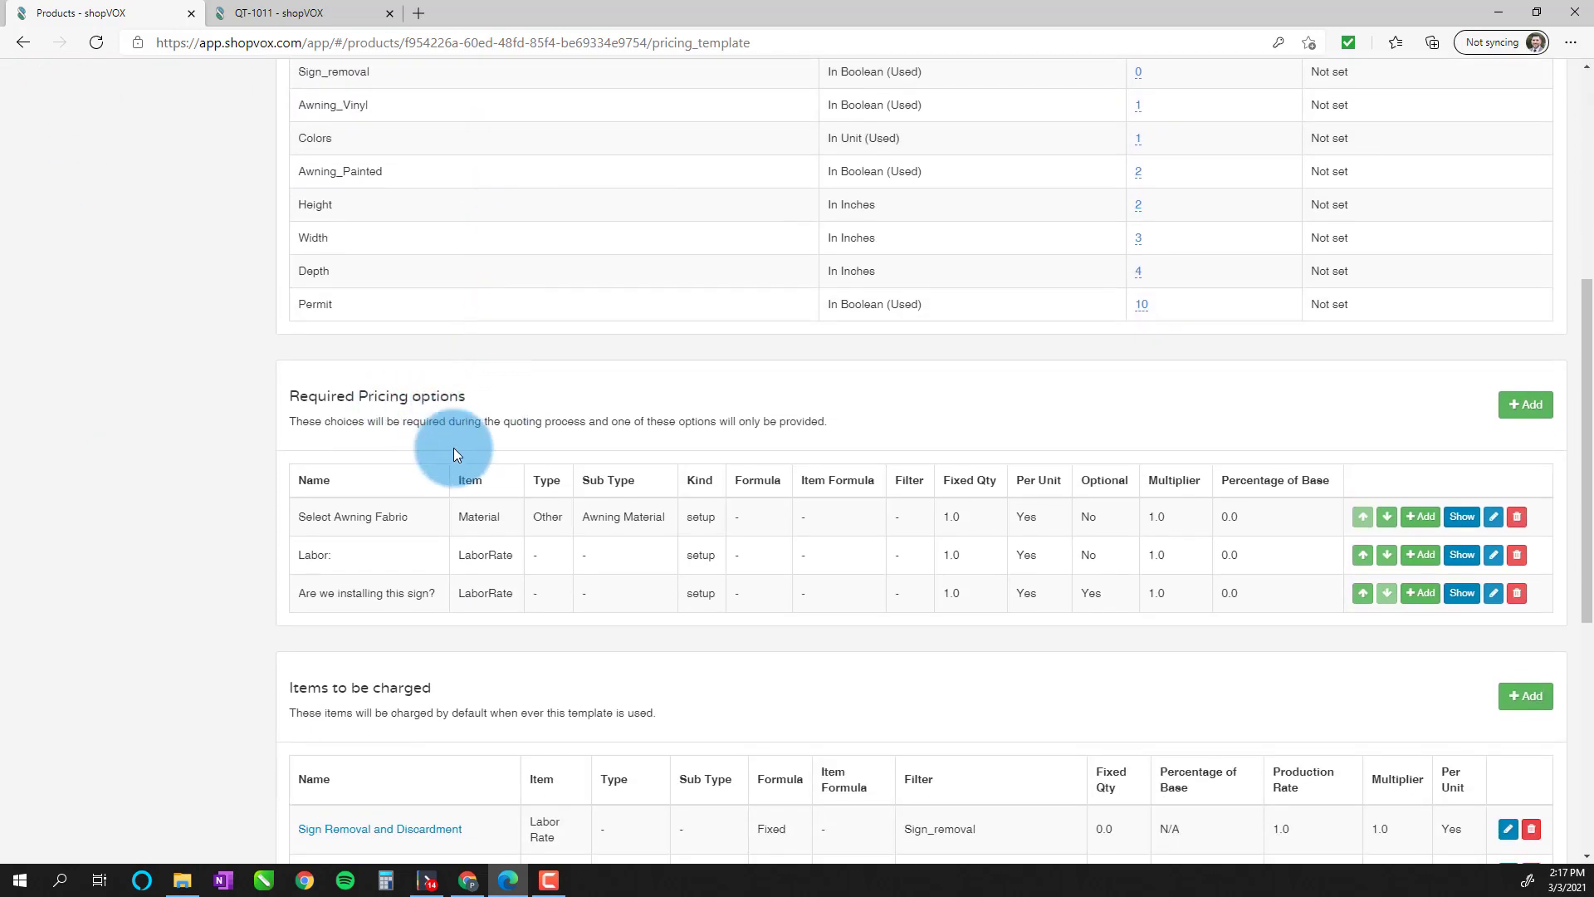
pyautogui.scroll(3, 692, 508)
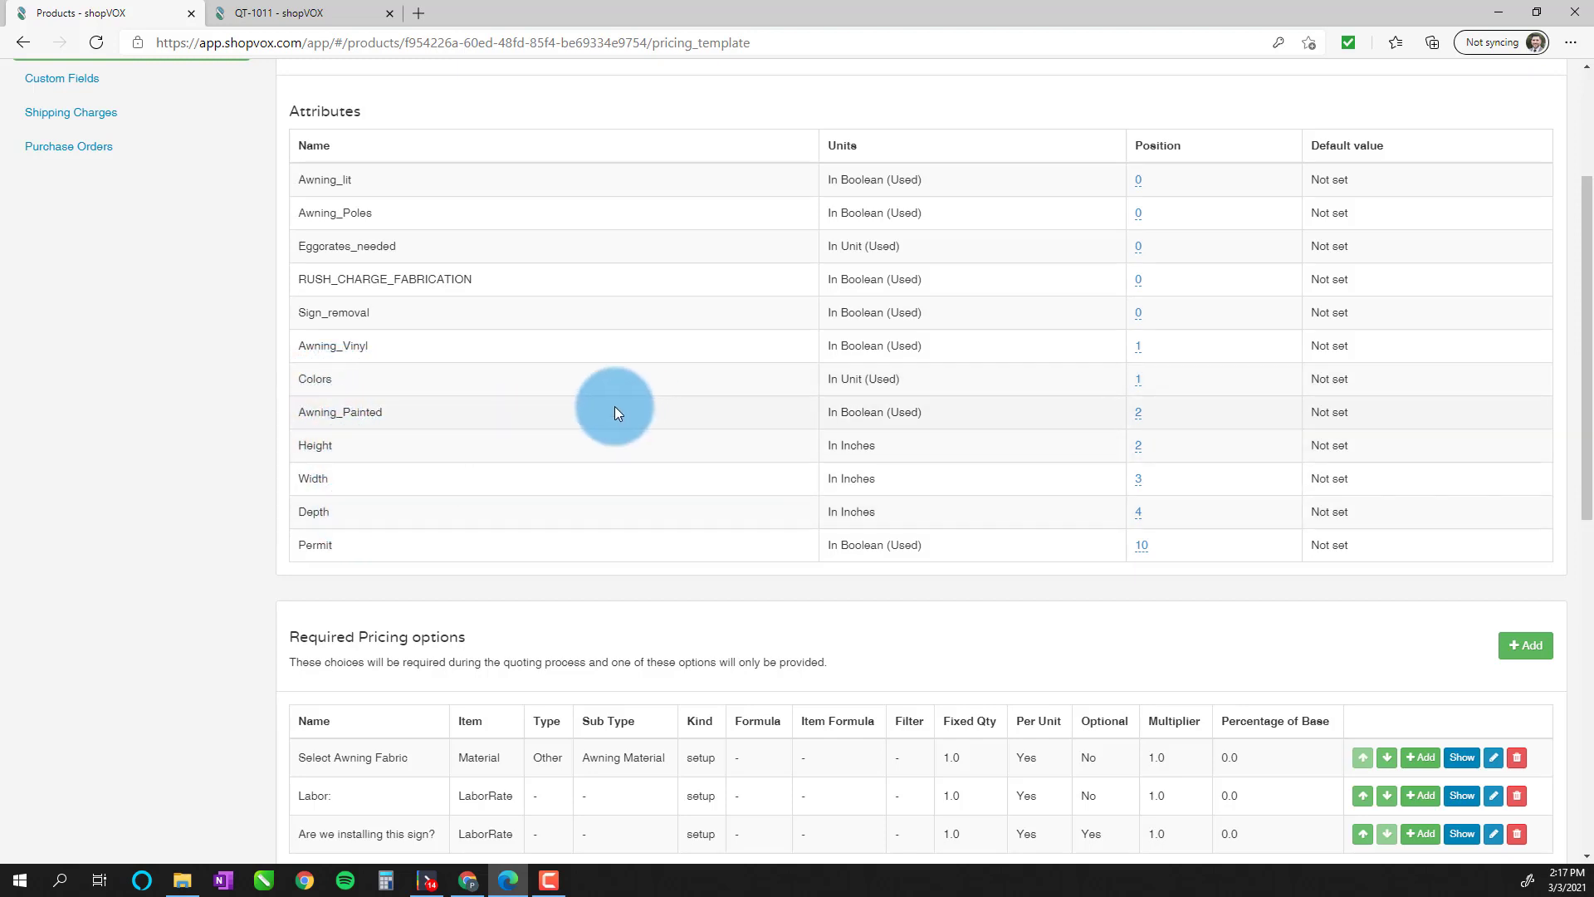
pyautogui.scroll(3, 608, 410)
pyautogui.scroll(-5, 608, 411)
pyautogui.scroll(-1, 606, 410)
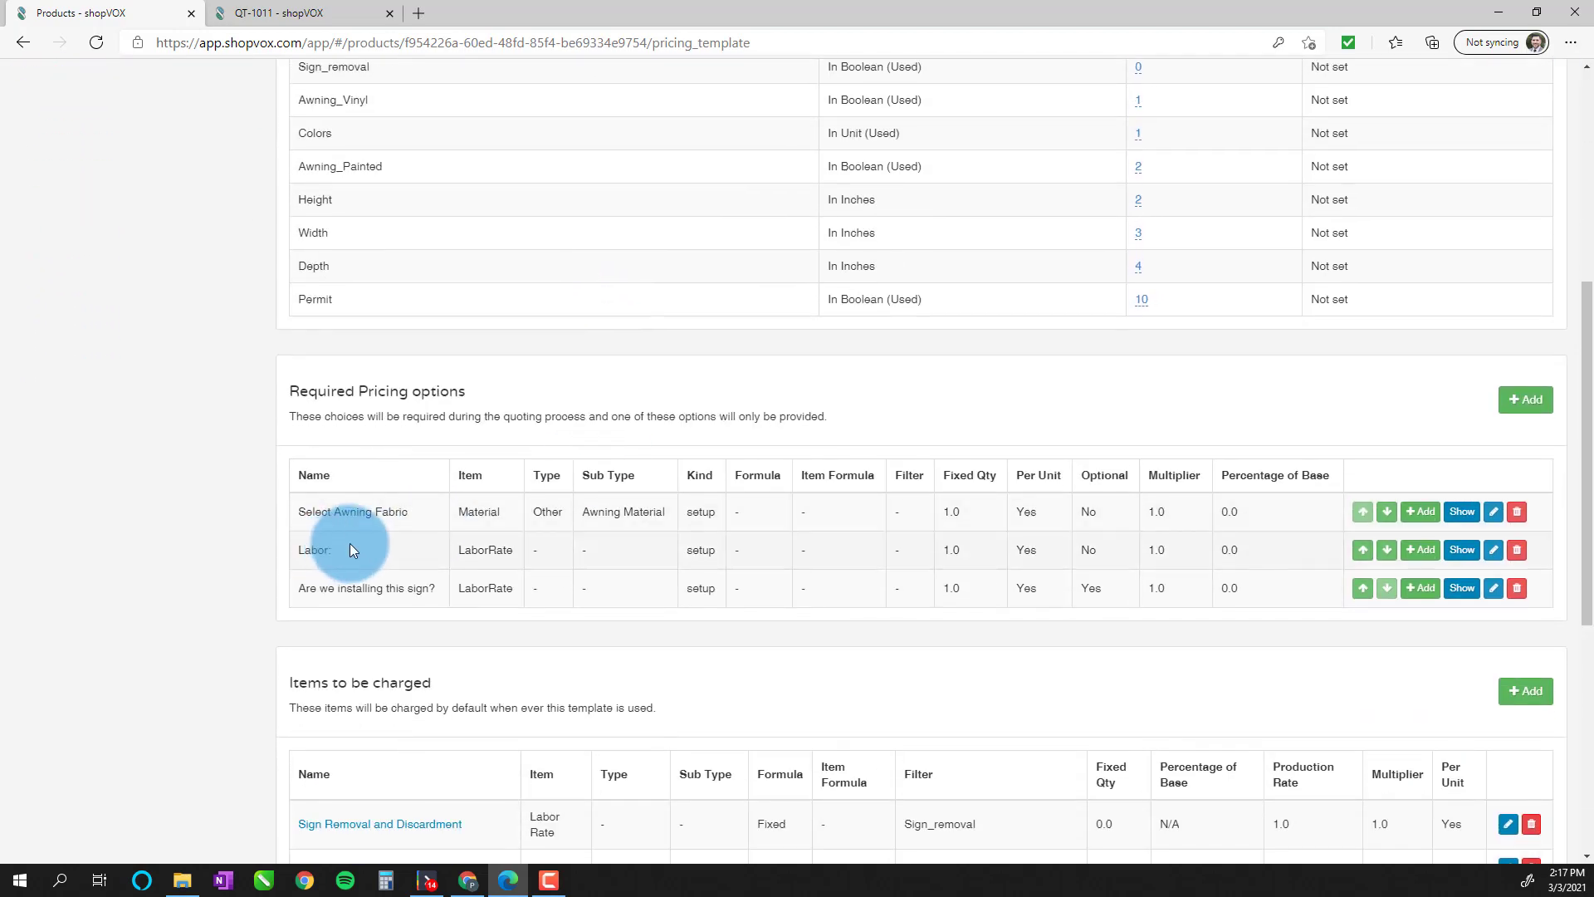
pyautogui.scroll(-1, 366, 498)
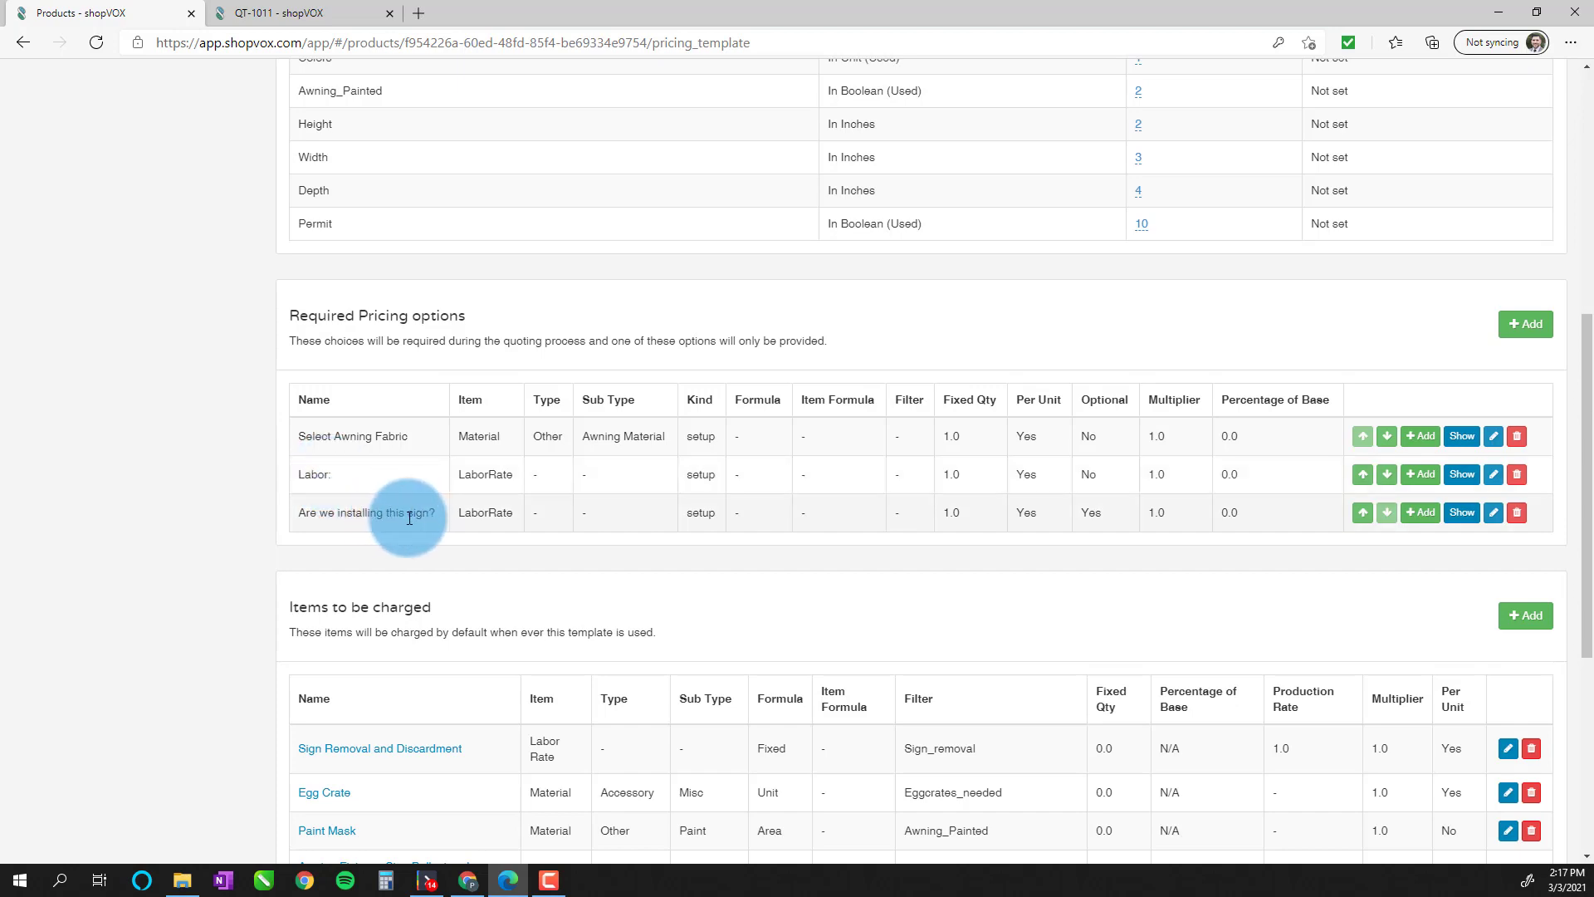
pyautogui.scroll(-5, 419, 514)
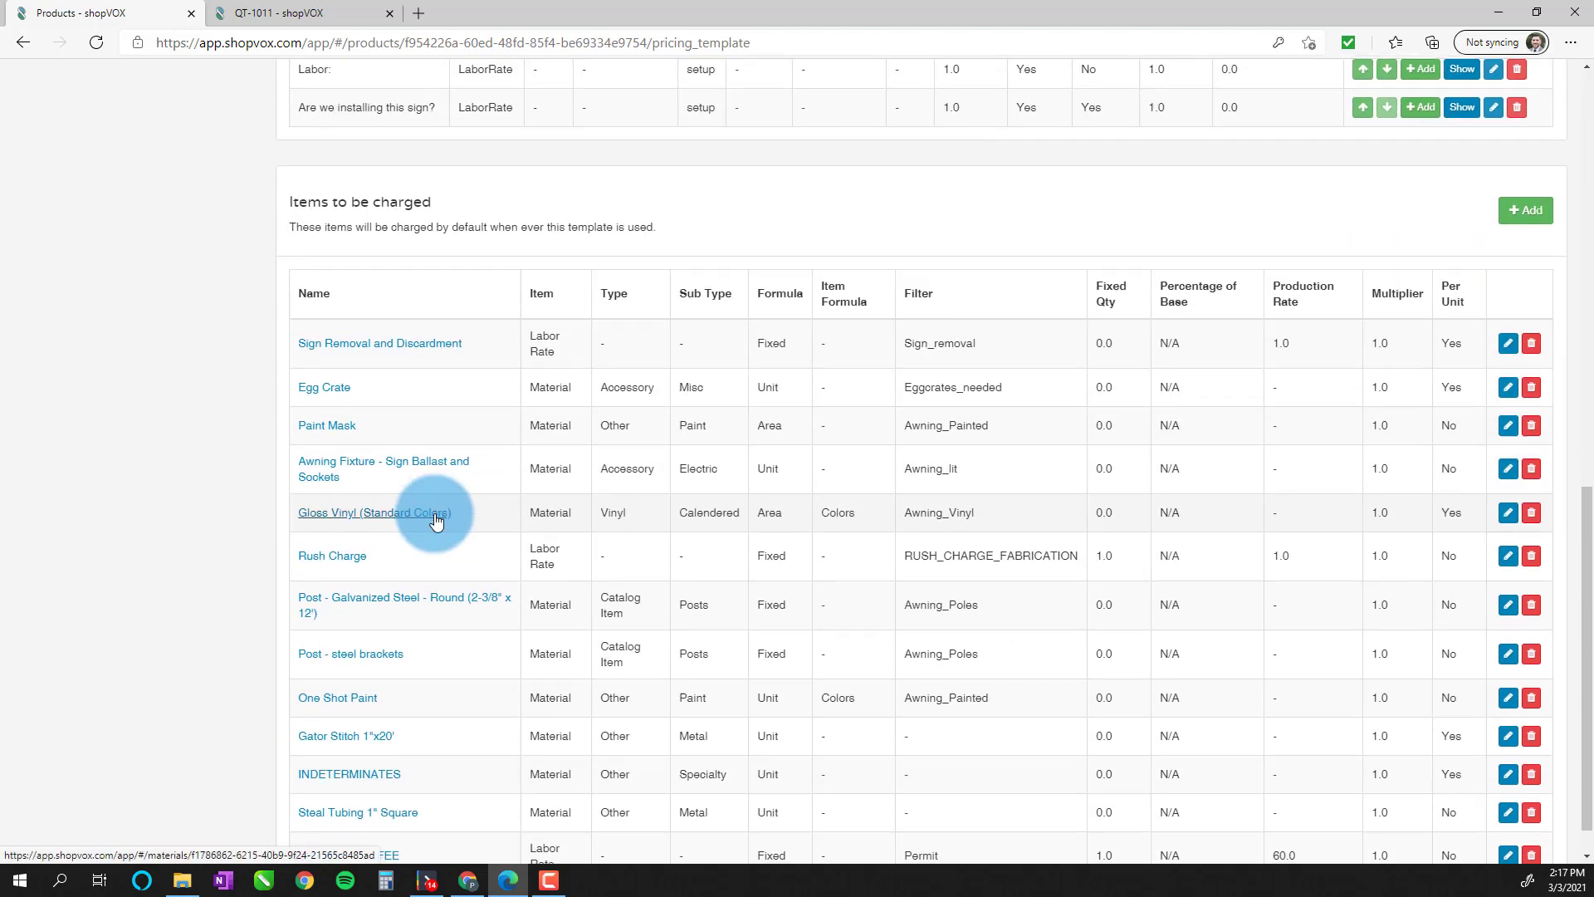
pyautogui.scroll(-1, 434, 507)
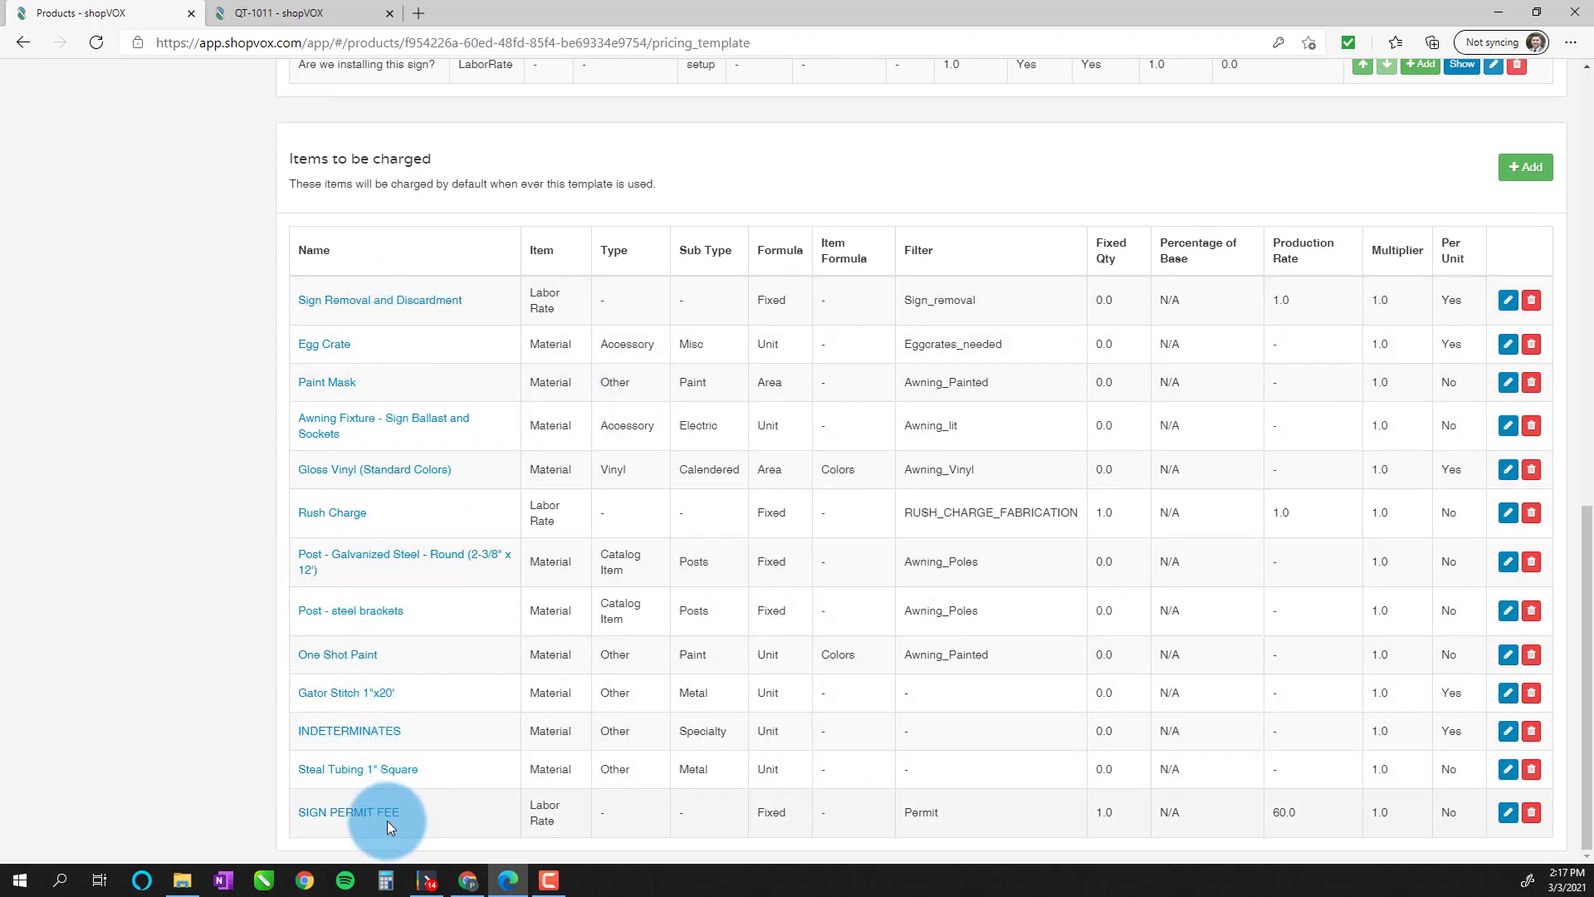
pyautogui.scroll(10, 387, 821)
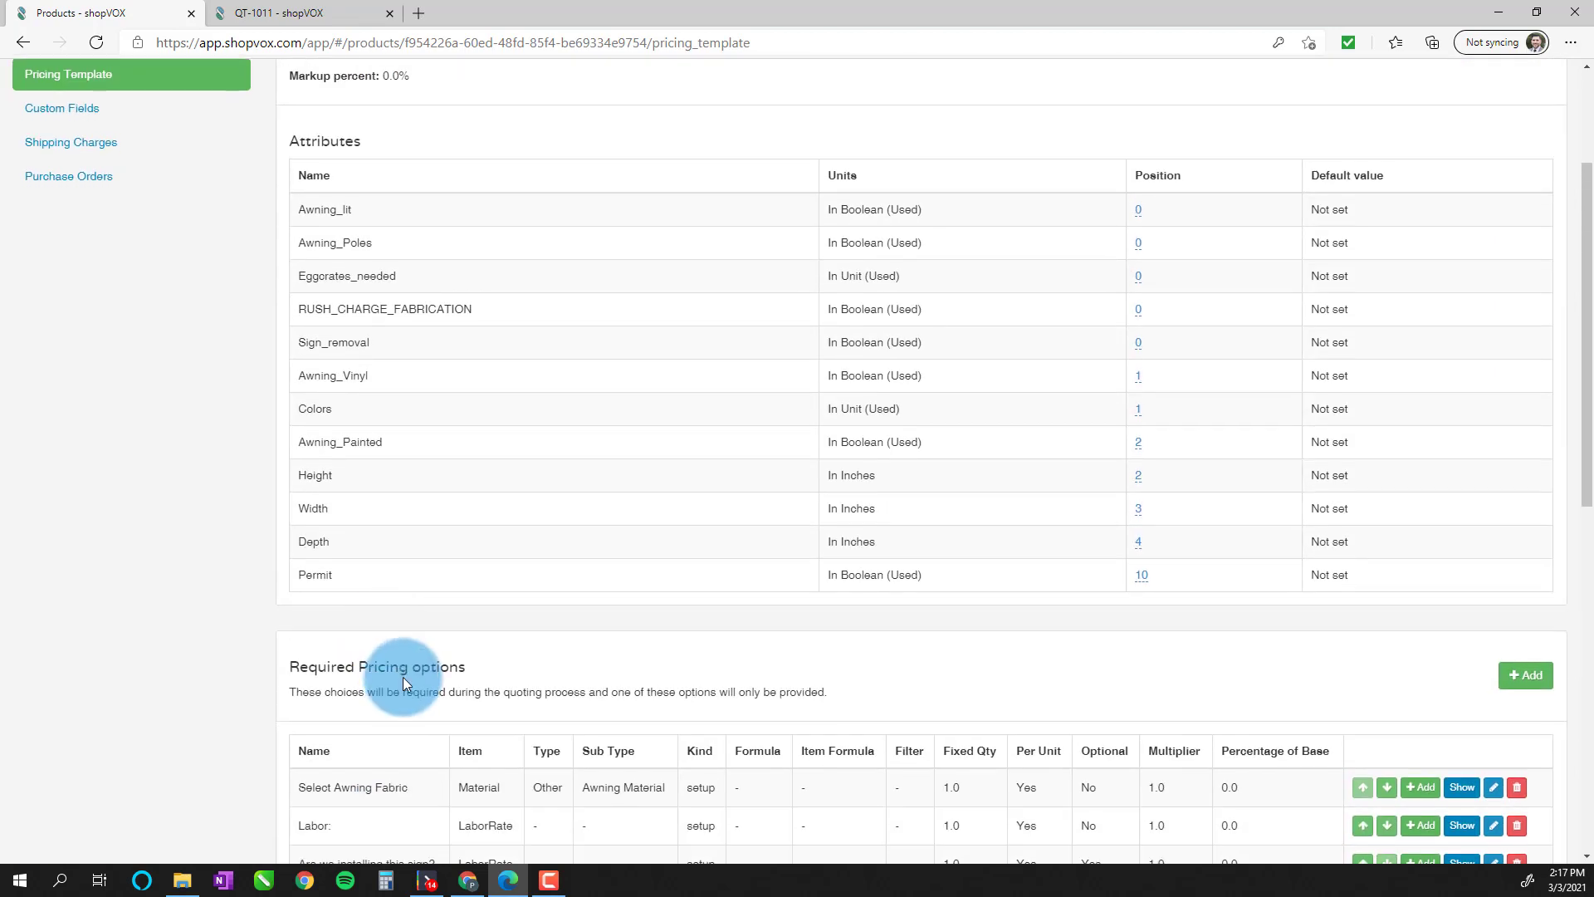
pyautogui.scroll(-2, 405, 672)
pyautogui.scroll(-1, 731, 274)
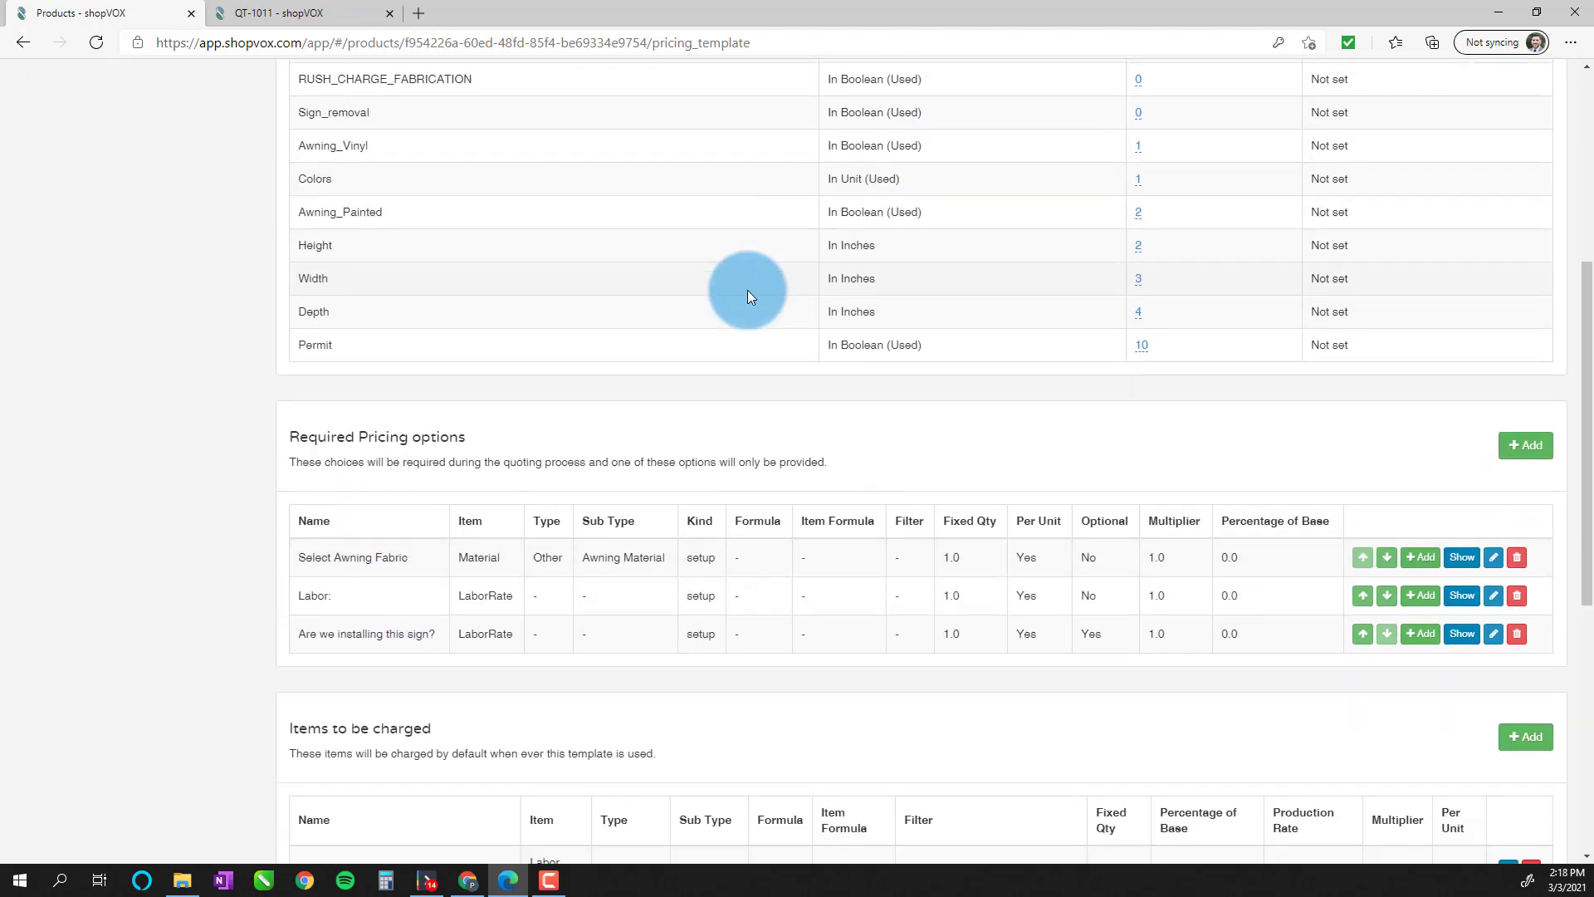
pyautogui.scroll(-1, 747, 291)
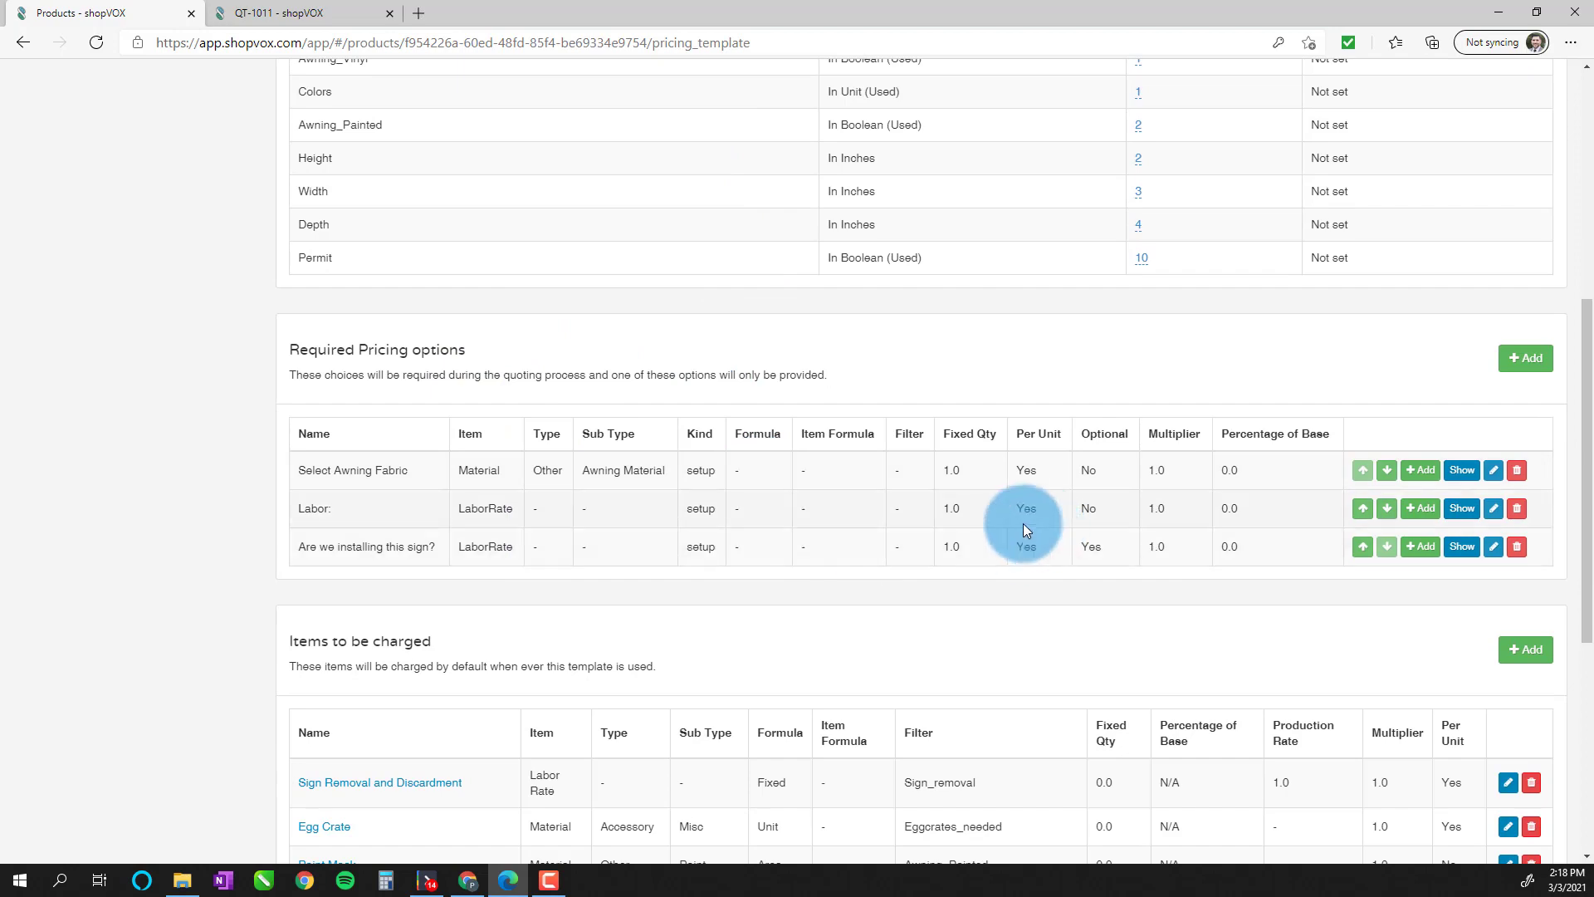
pyautogui.scroll(3, 605, 391)
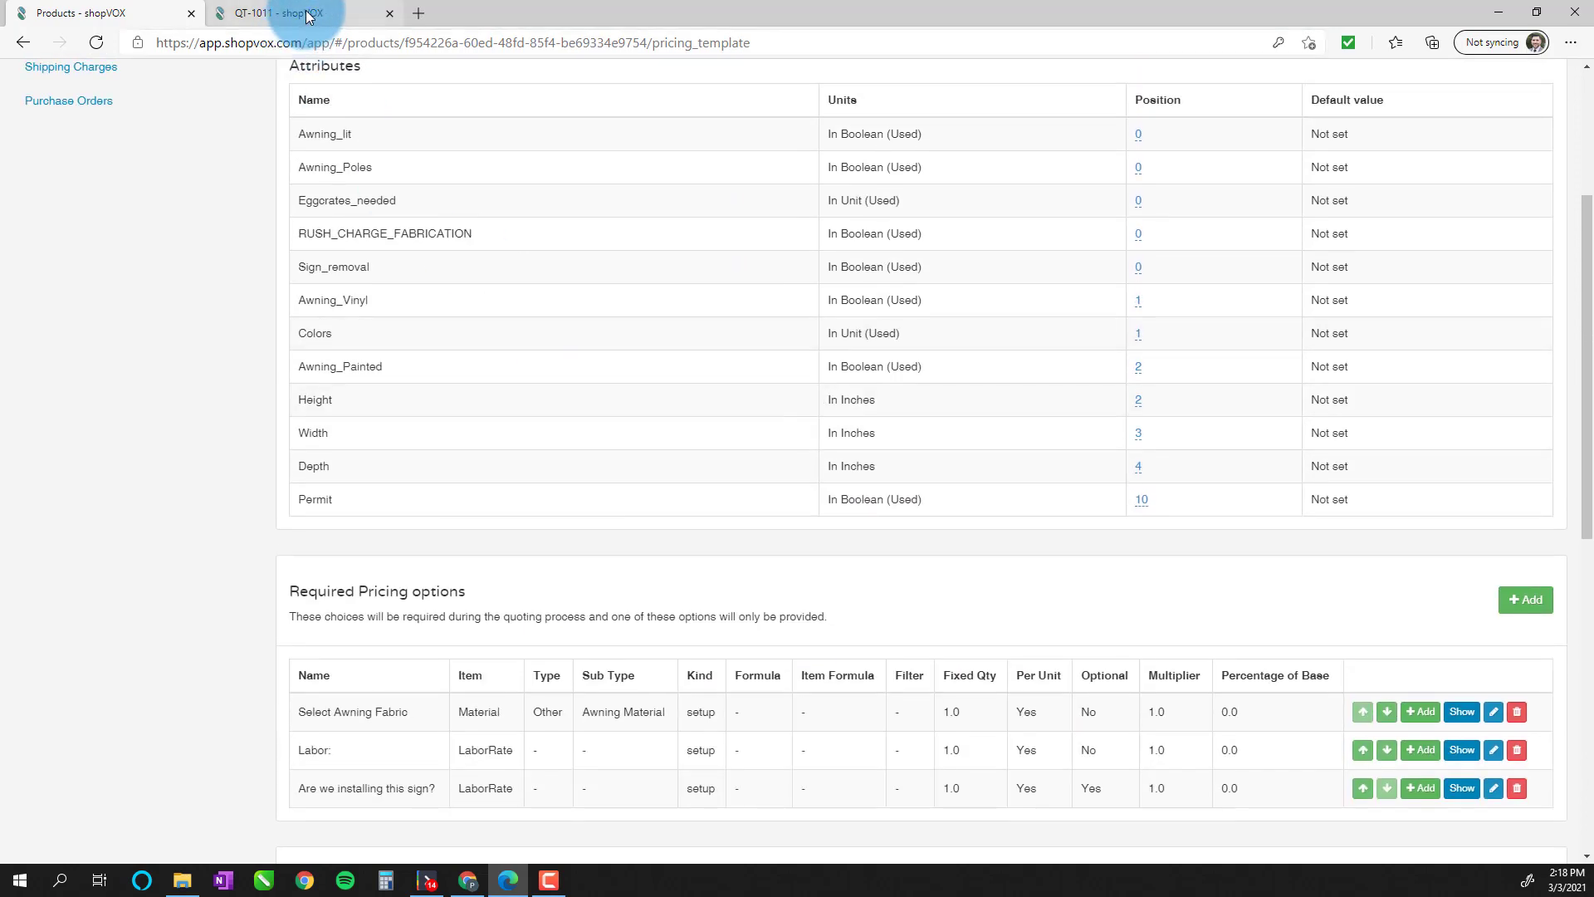
# - In the open quote's new item form, search for "awning" and choose the AWNING / CANOPY (BOM) product
pyautogui.click(274, 12)
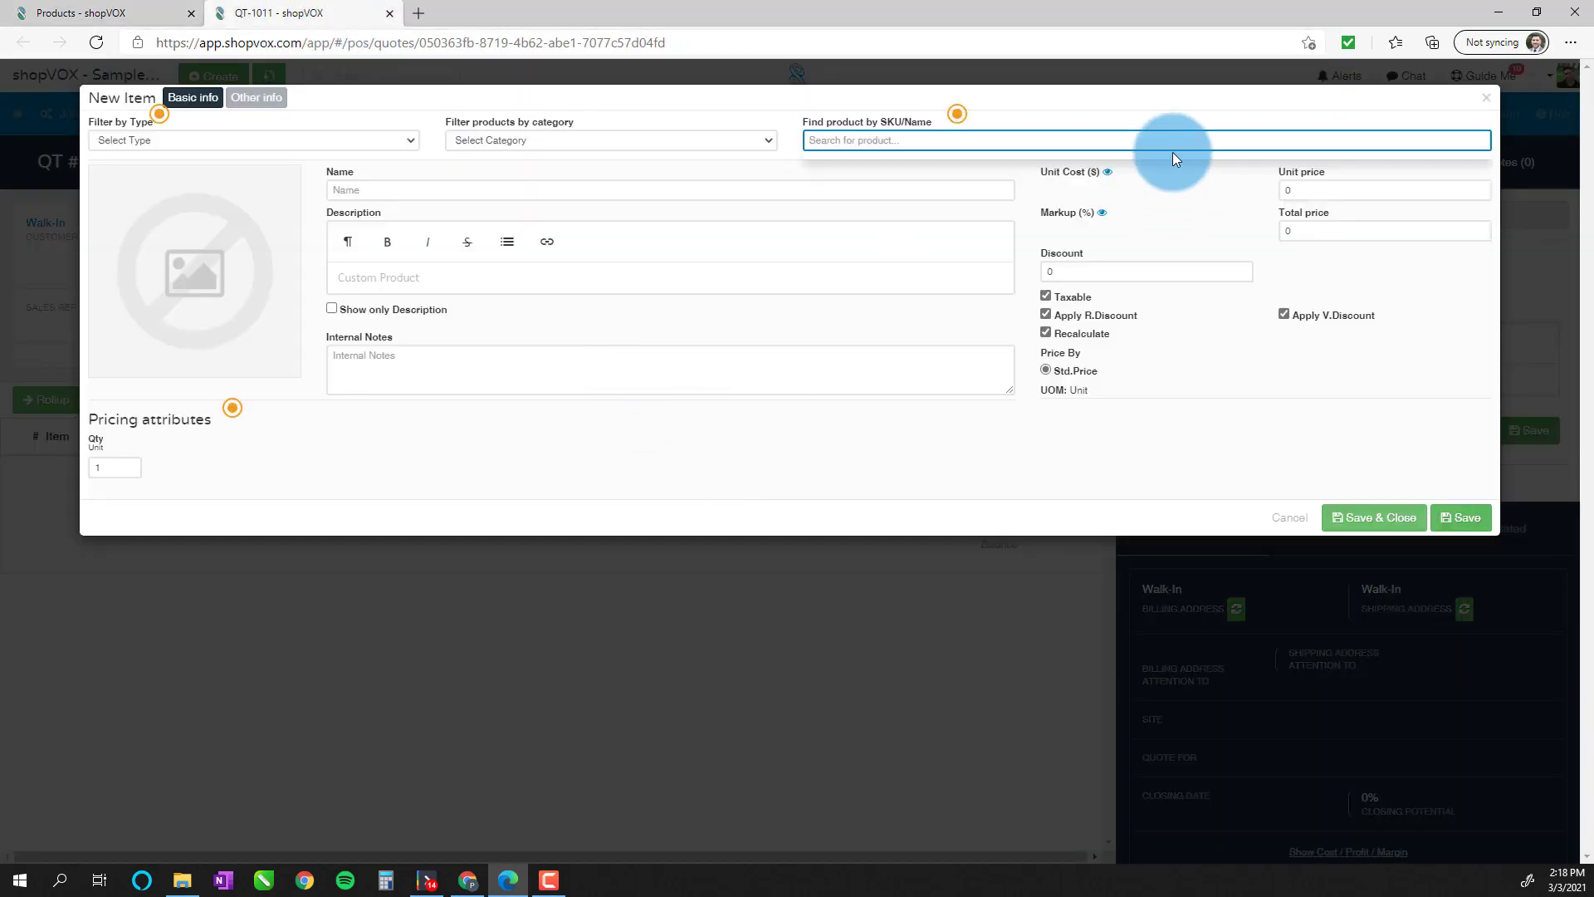
pyautogui.write('awnign')
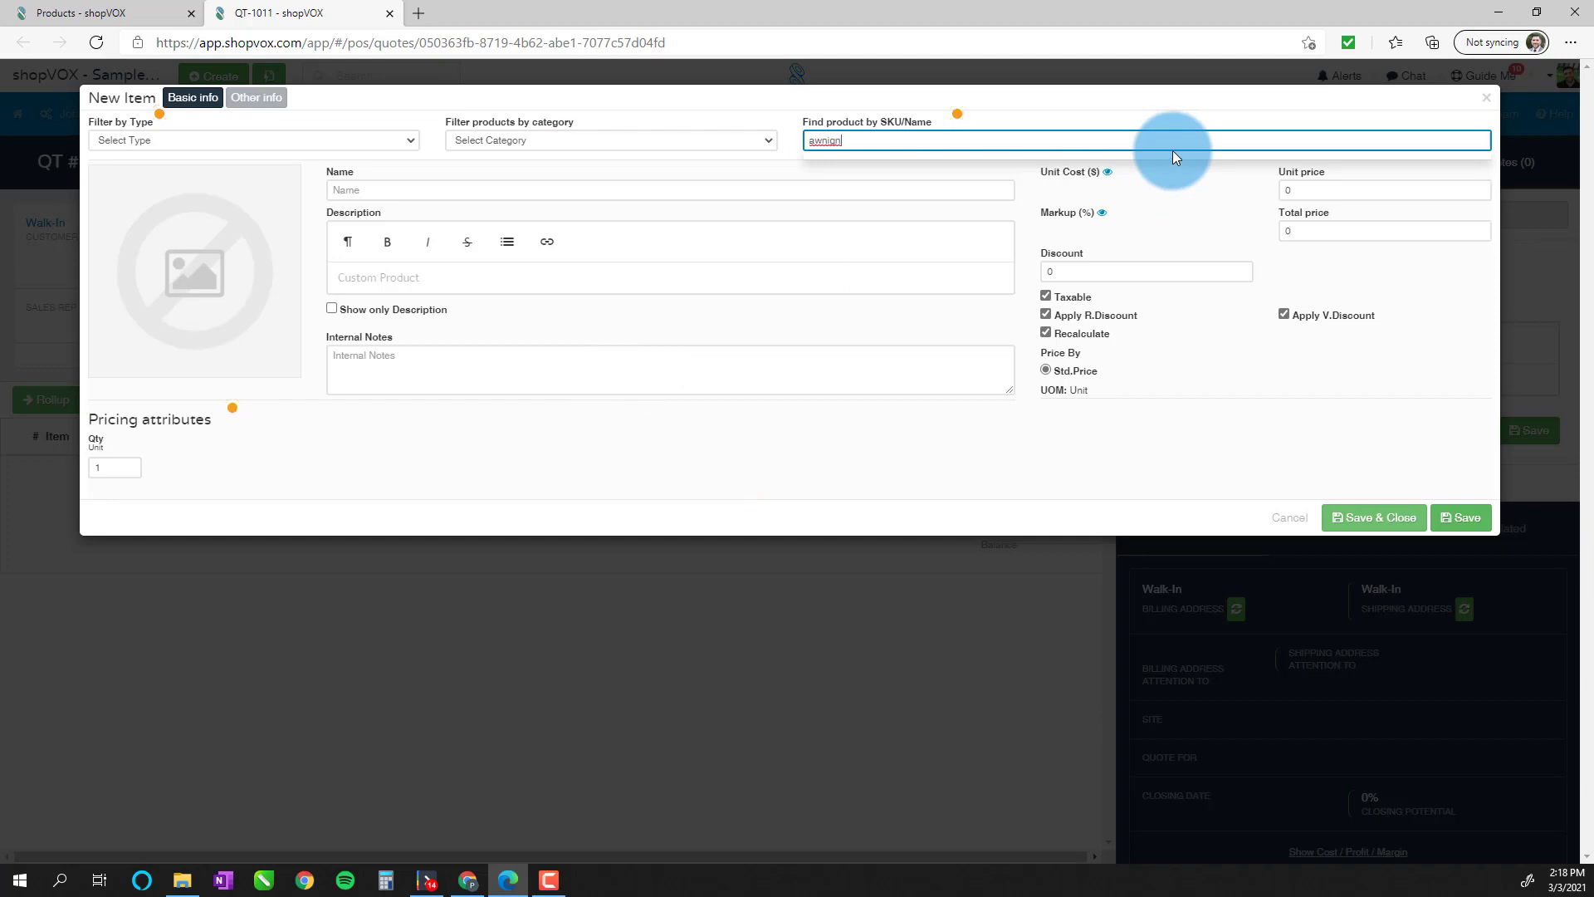
pyautogui.press('BackSpace')
pyautogui.press('BackSpace')
pyautogui.write('ng')
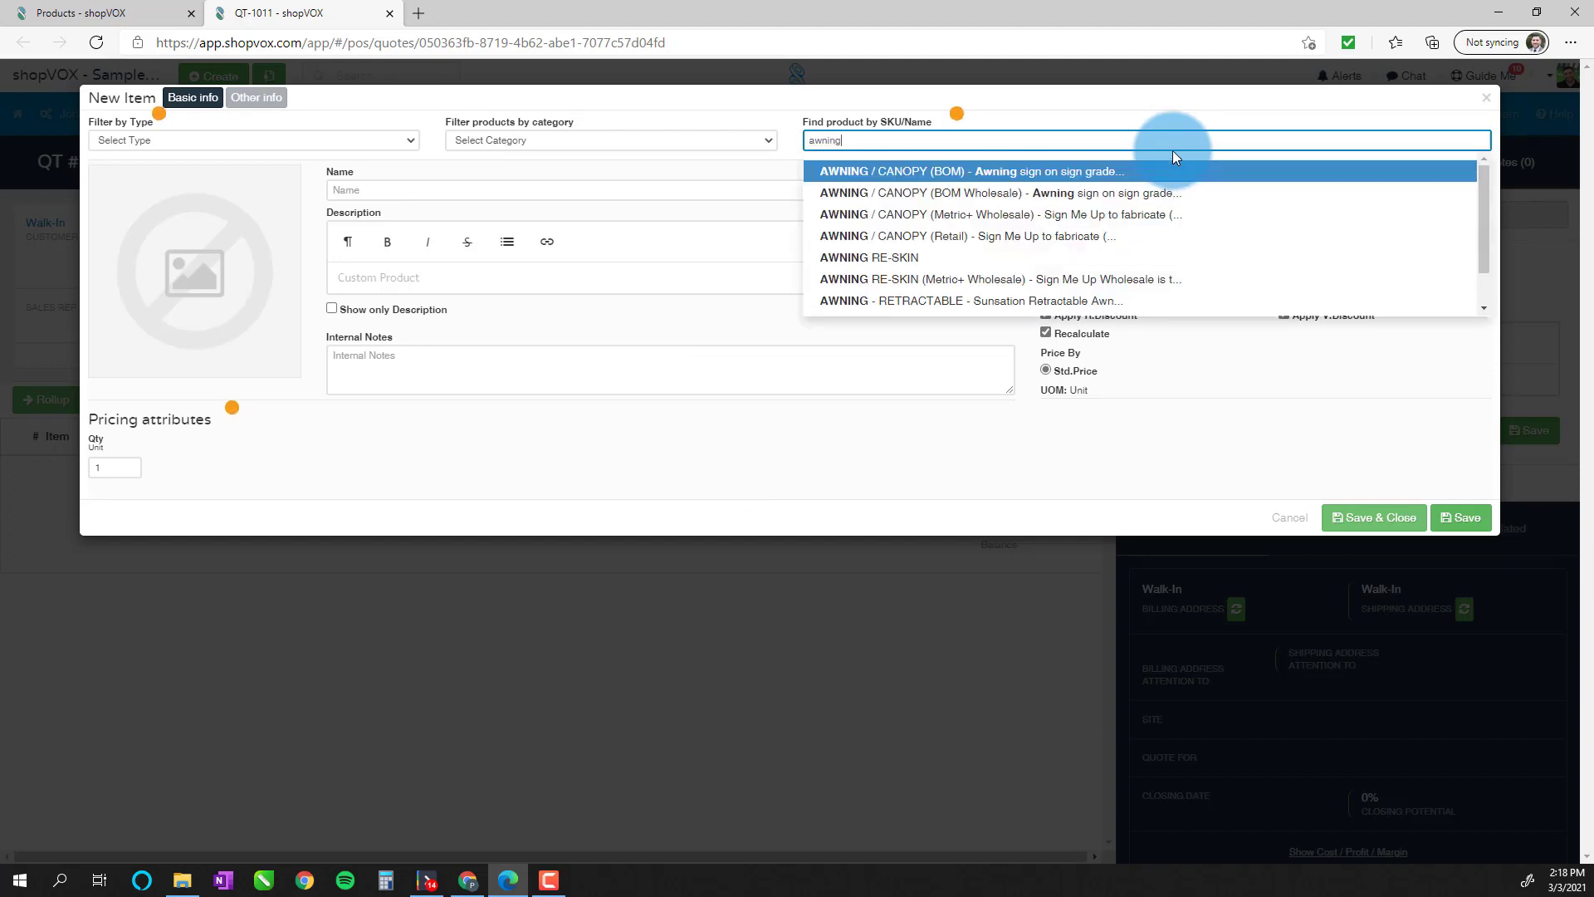
pyautogui.click(1053, 170)
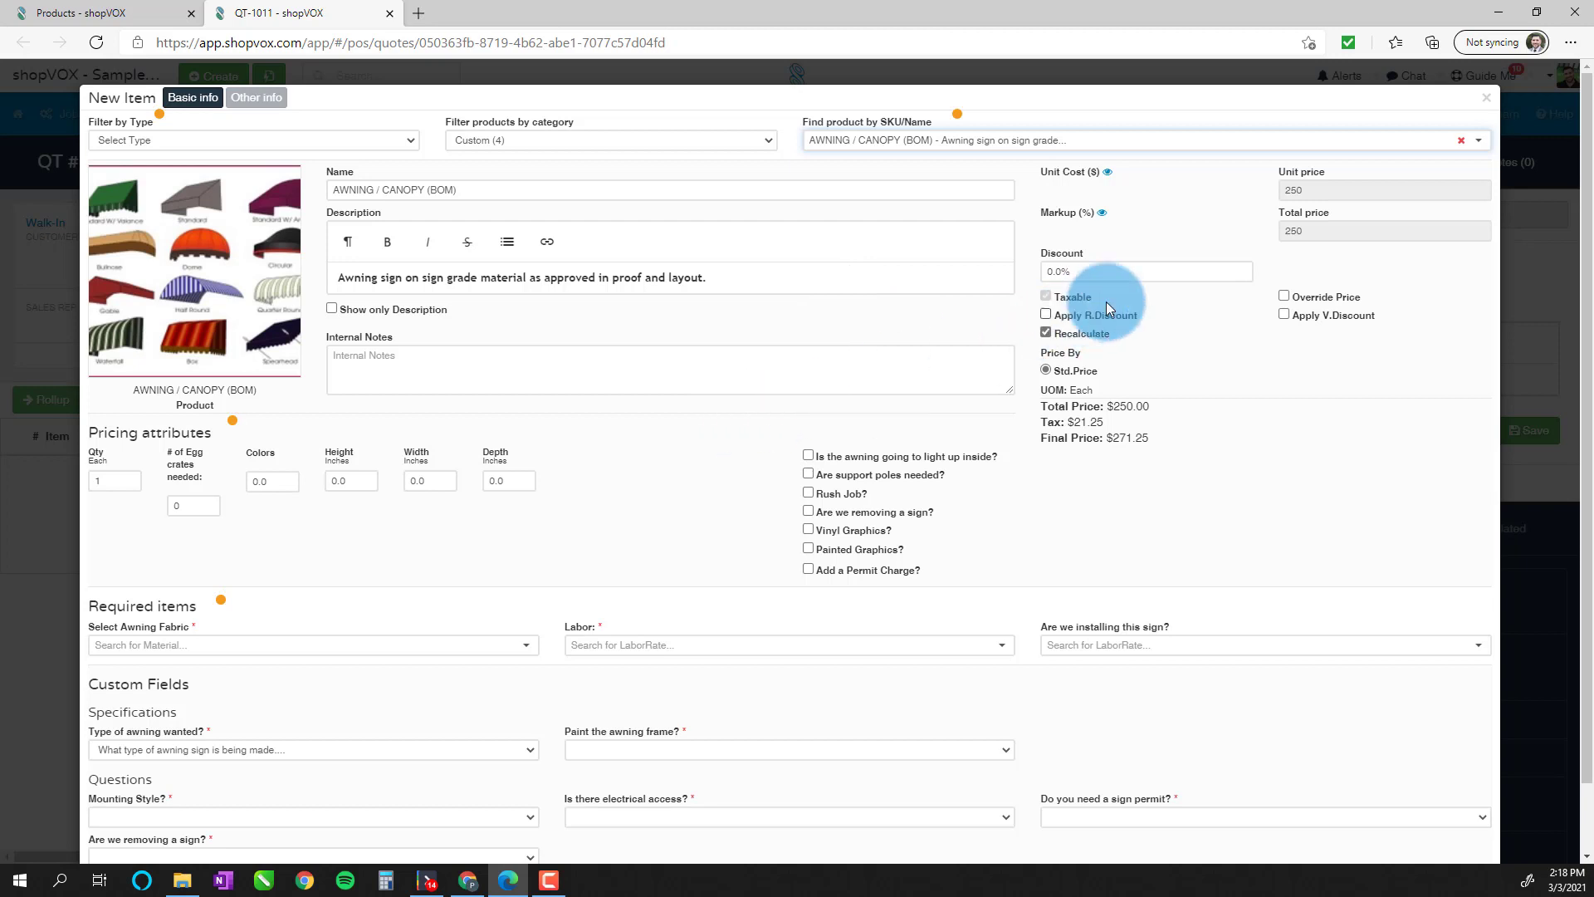
# - Examine the new item's total price and its egg crate, color, height, width and depth pricing attributes
pyautogui.click(1299, 229)
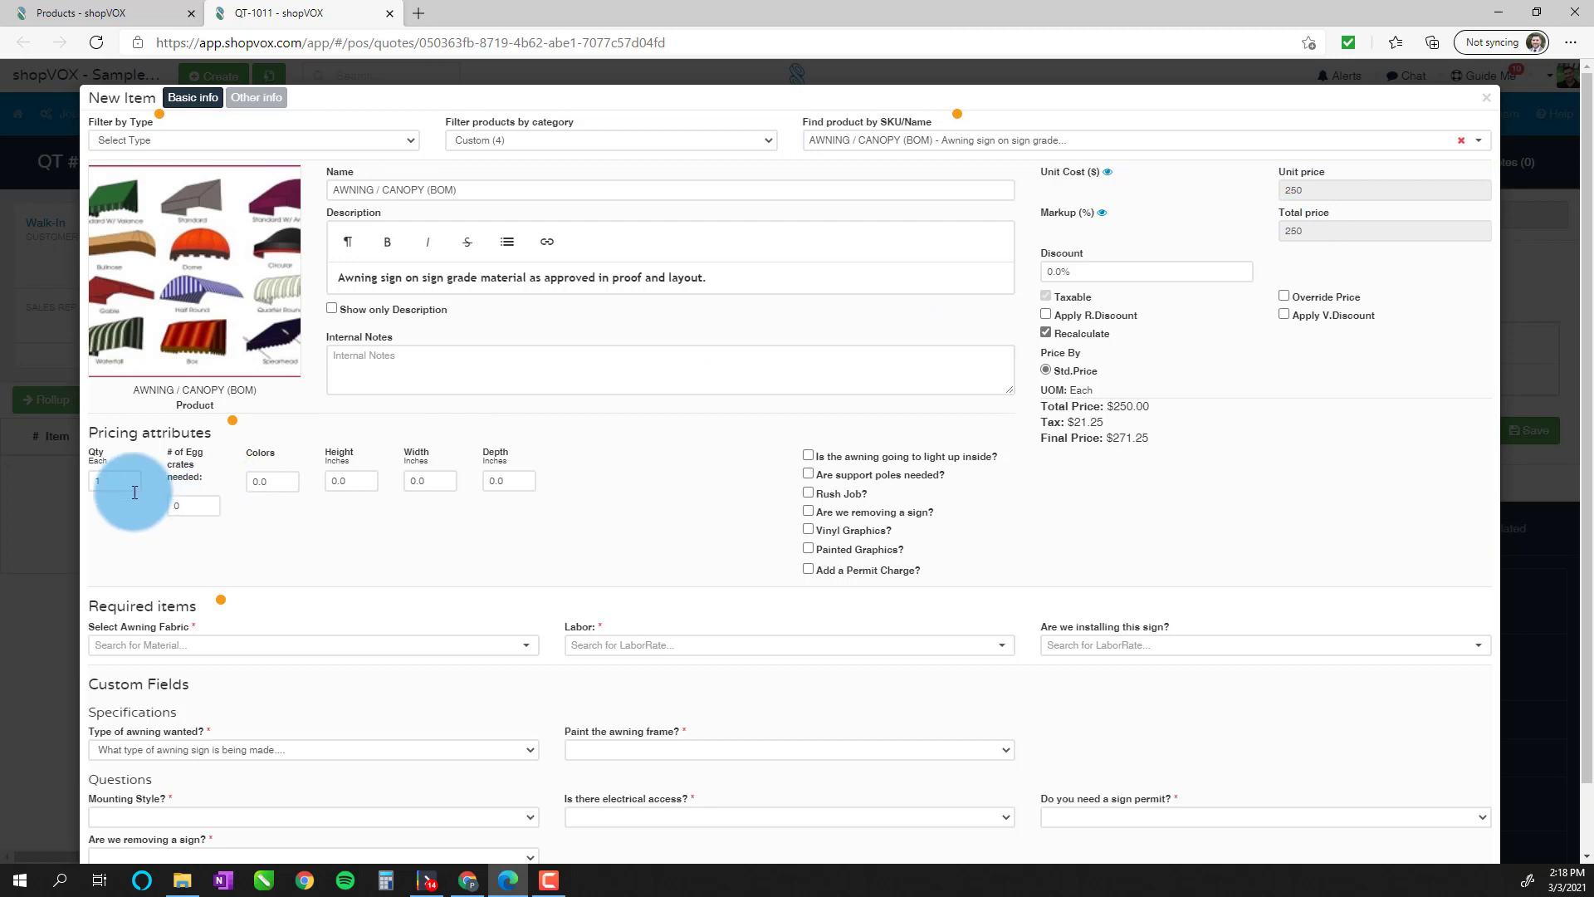
pyautogui.click(214, 507)
pyautogui.click(414, 480)
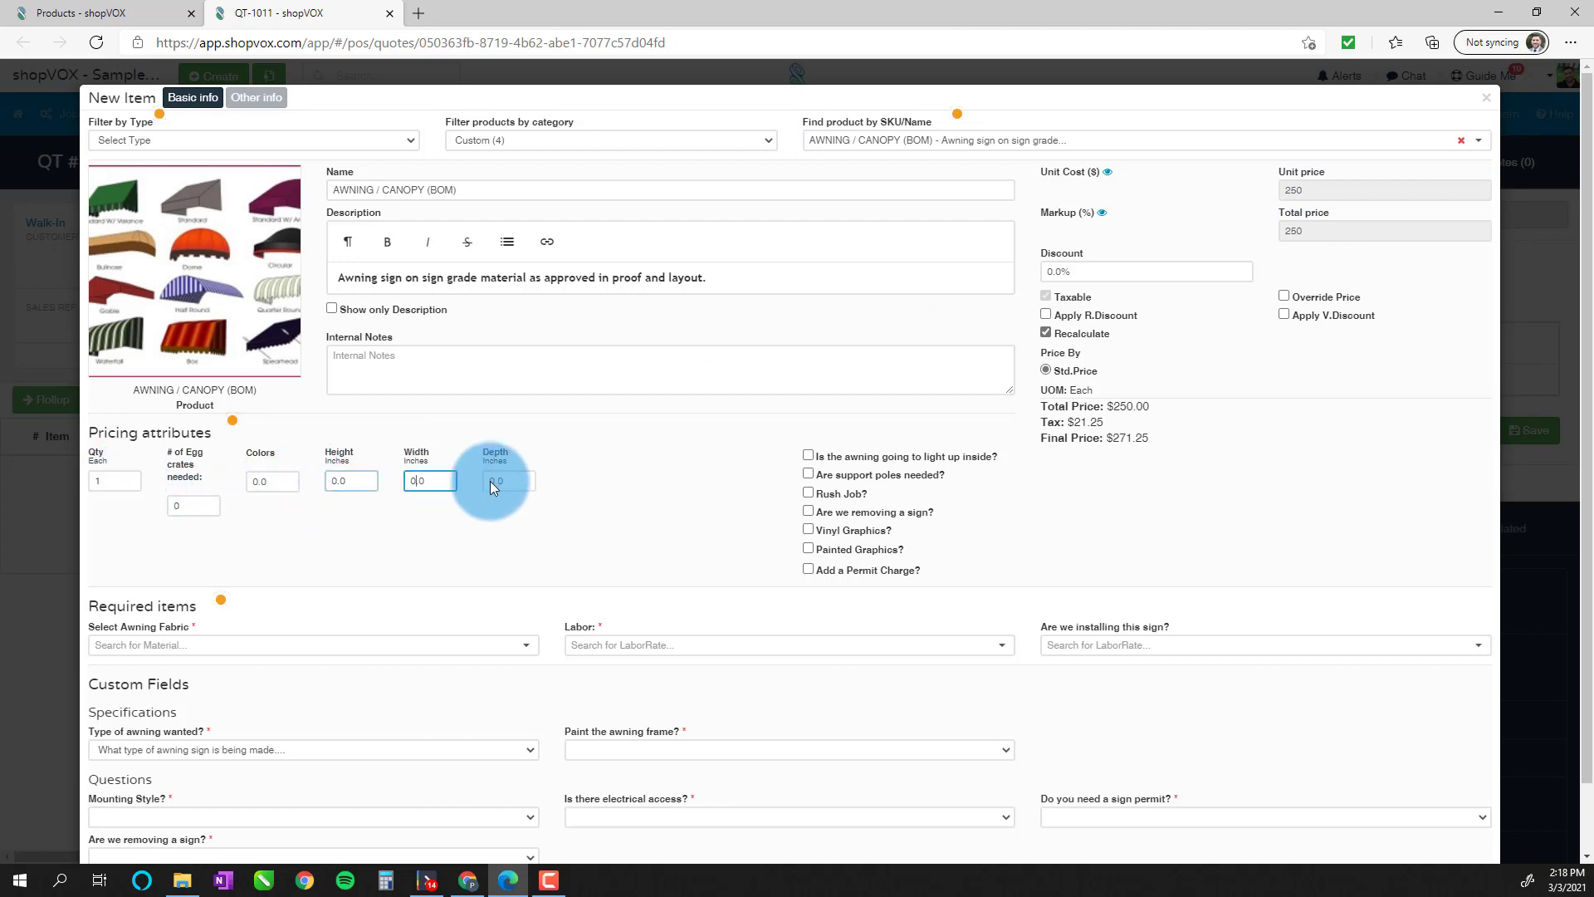
pyautogui.click(260, 486)
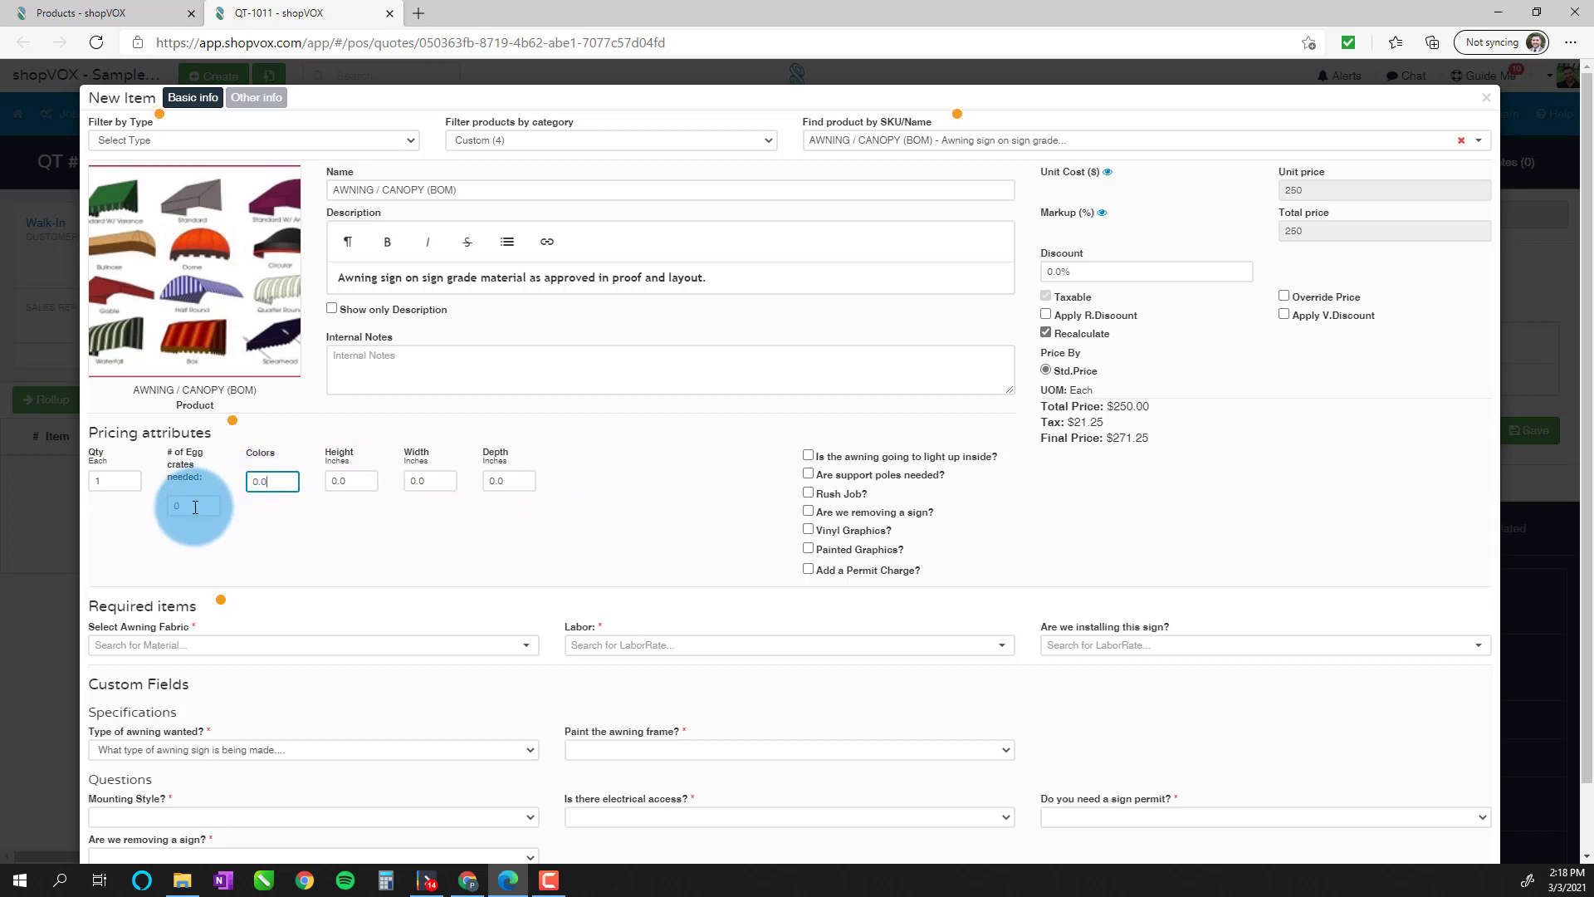
pyautogui.click(195, 508)
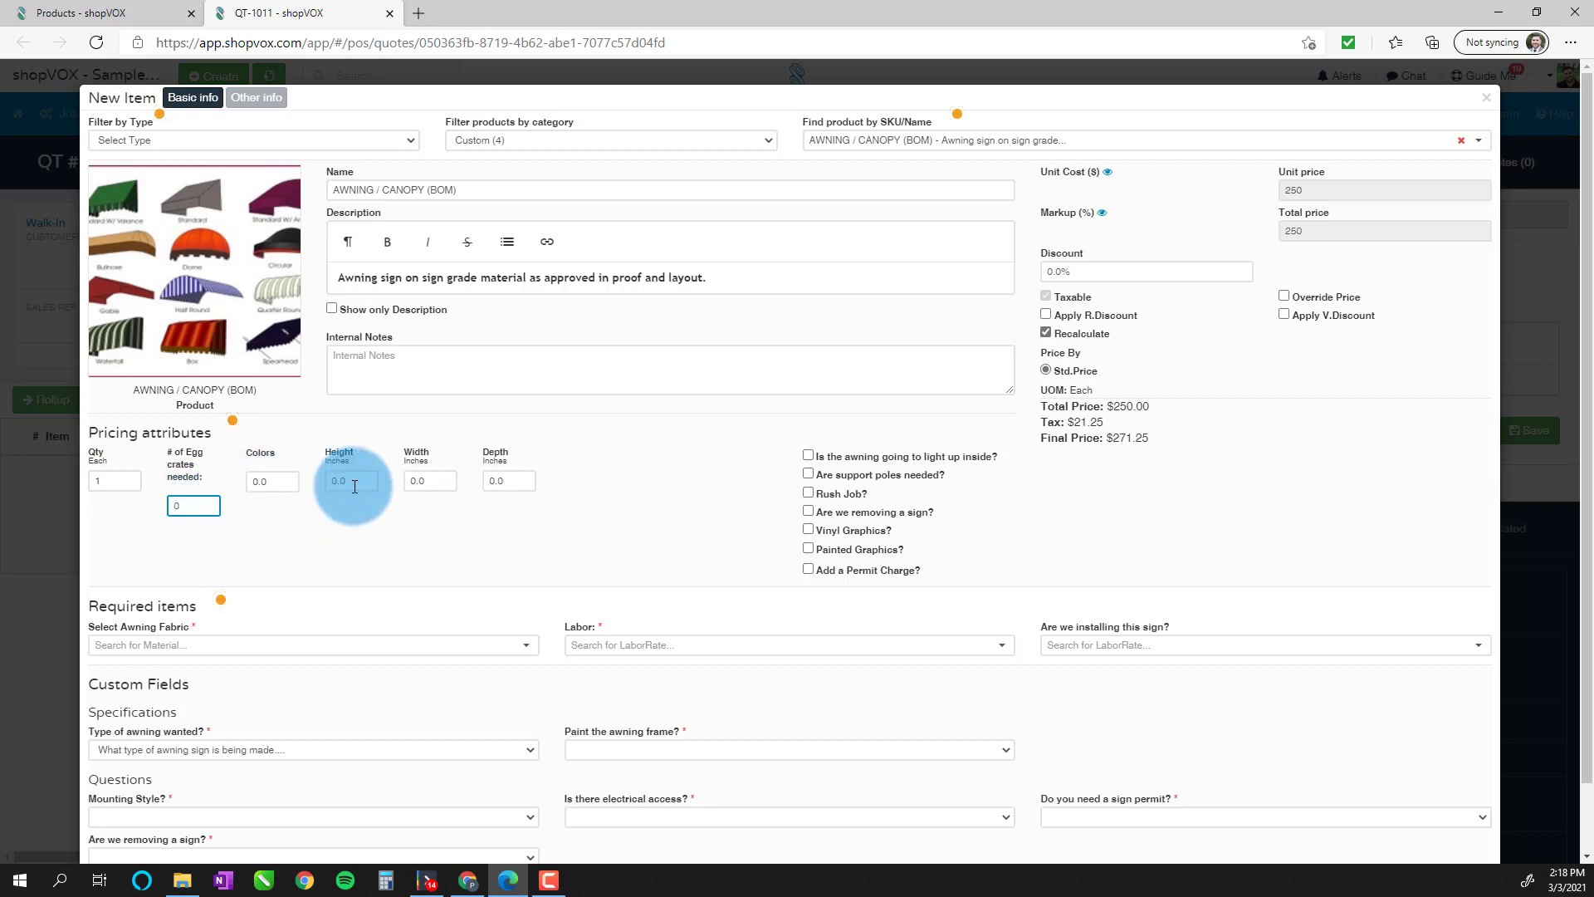
pyautogui.click(353, 482)
pyautogui.click(430, 481)
pyautogui.click(519, 481)
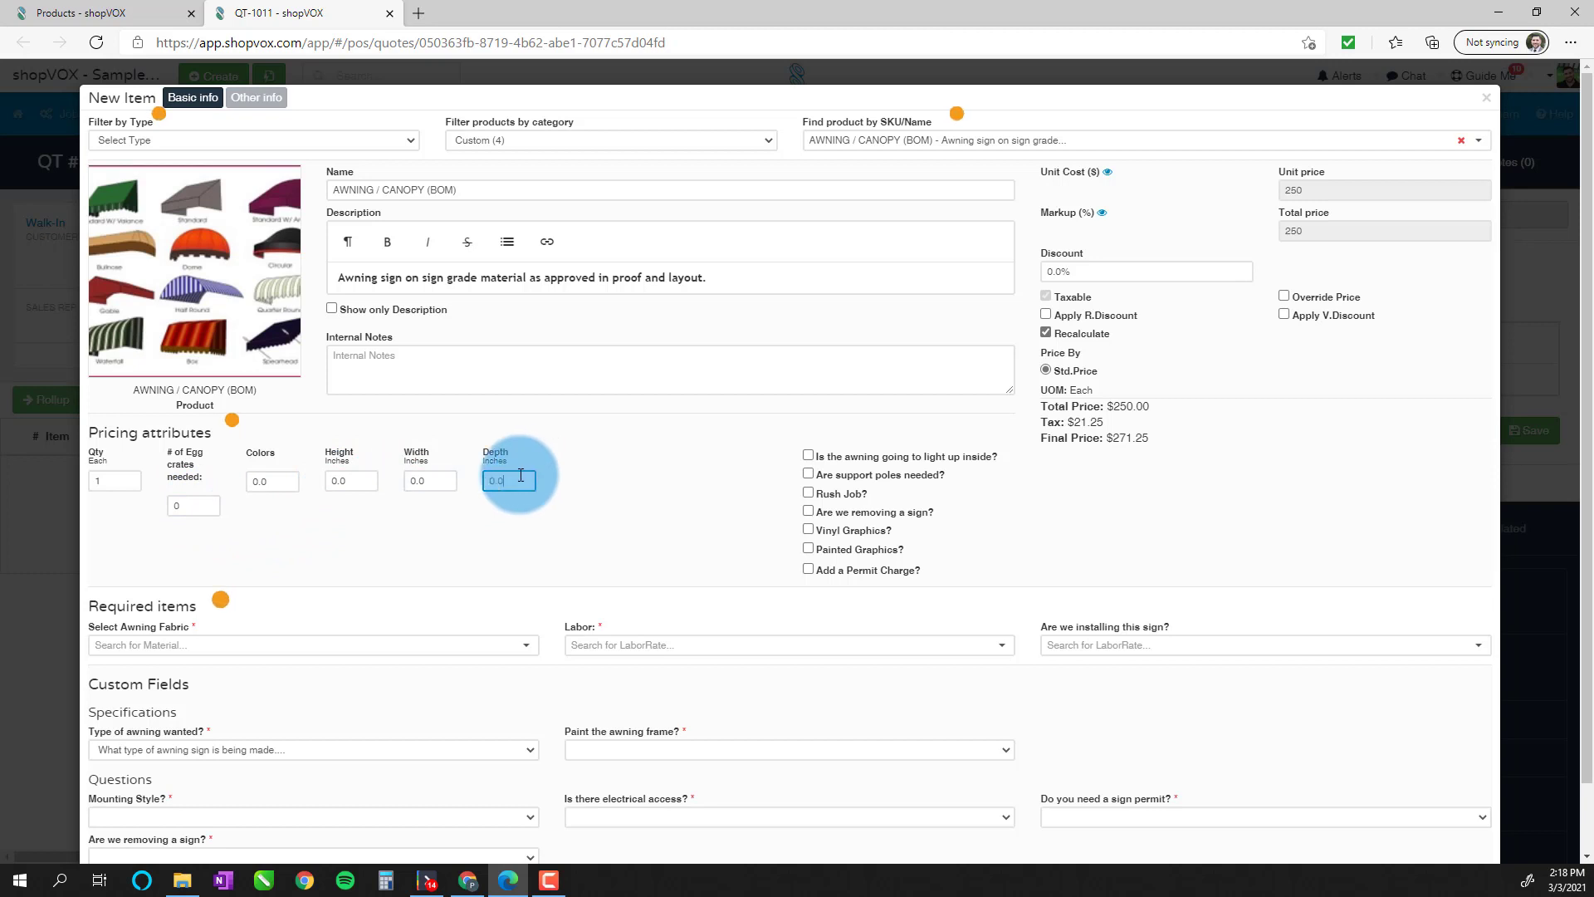
pyautogui.click(501, 483)
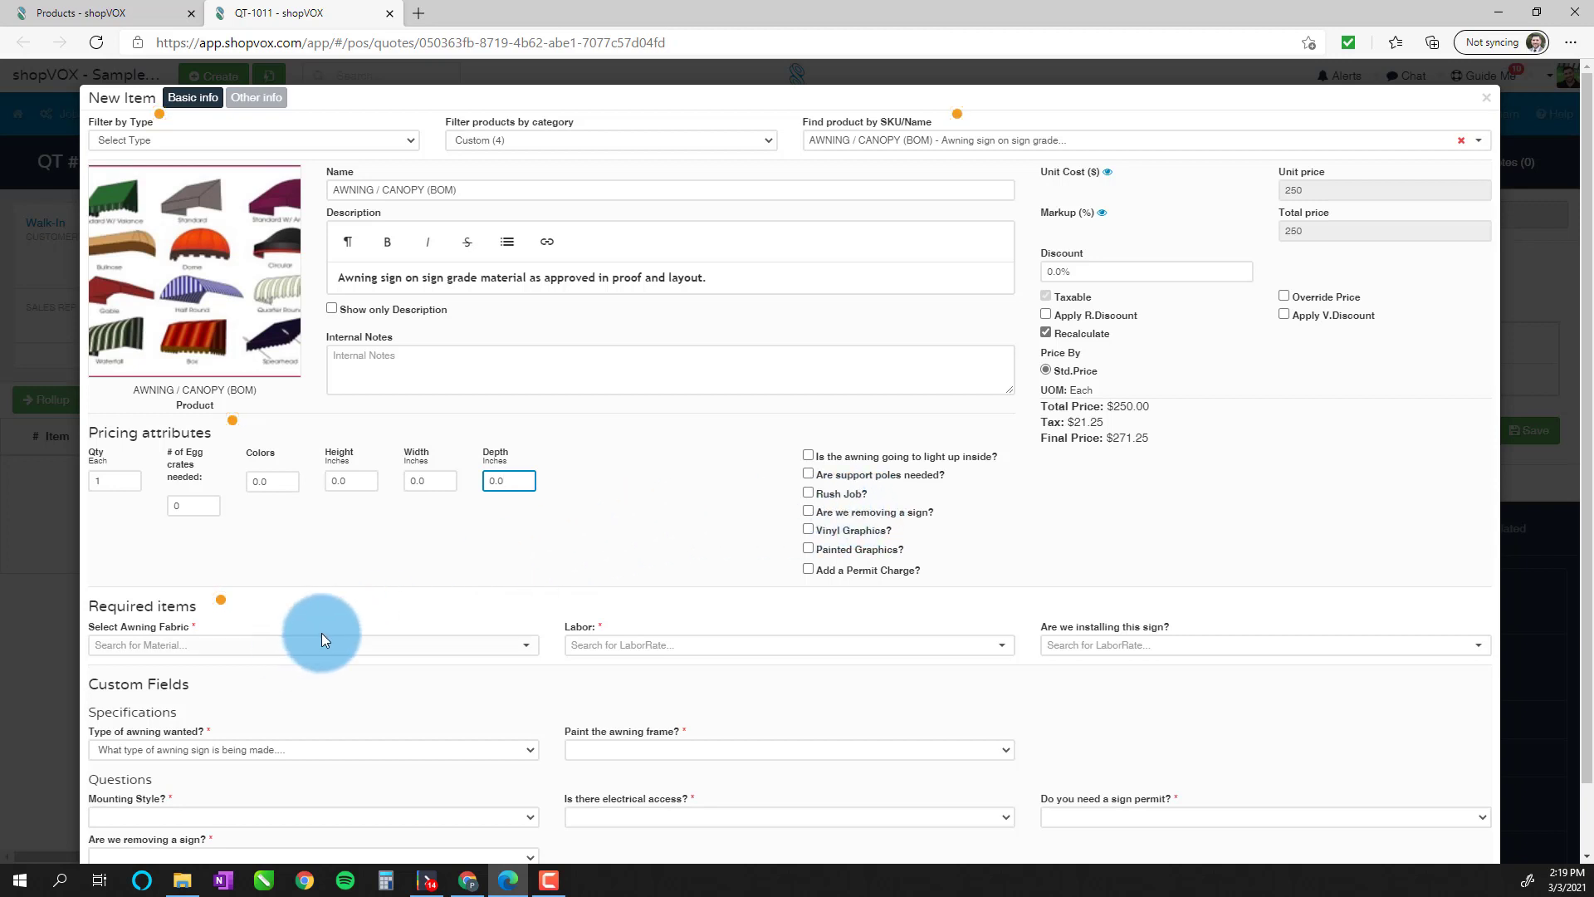
# - Examine the awning fabric choices with their image previews and the labor choices among the required items
pyautogui.click(186, 644)
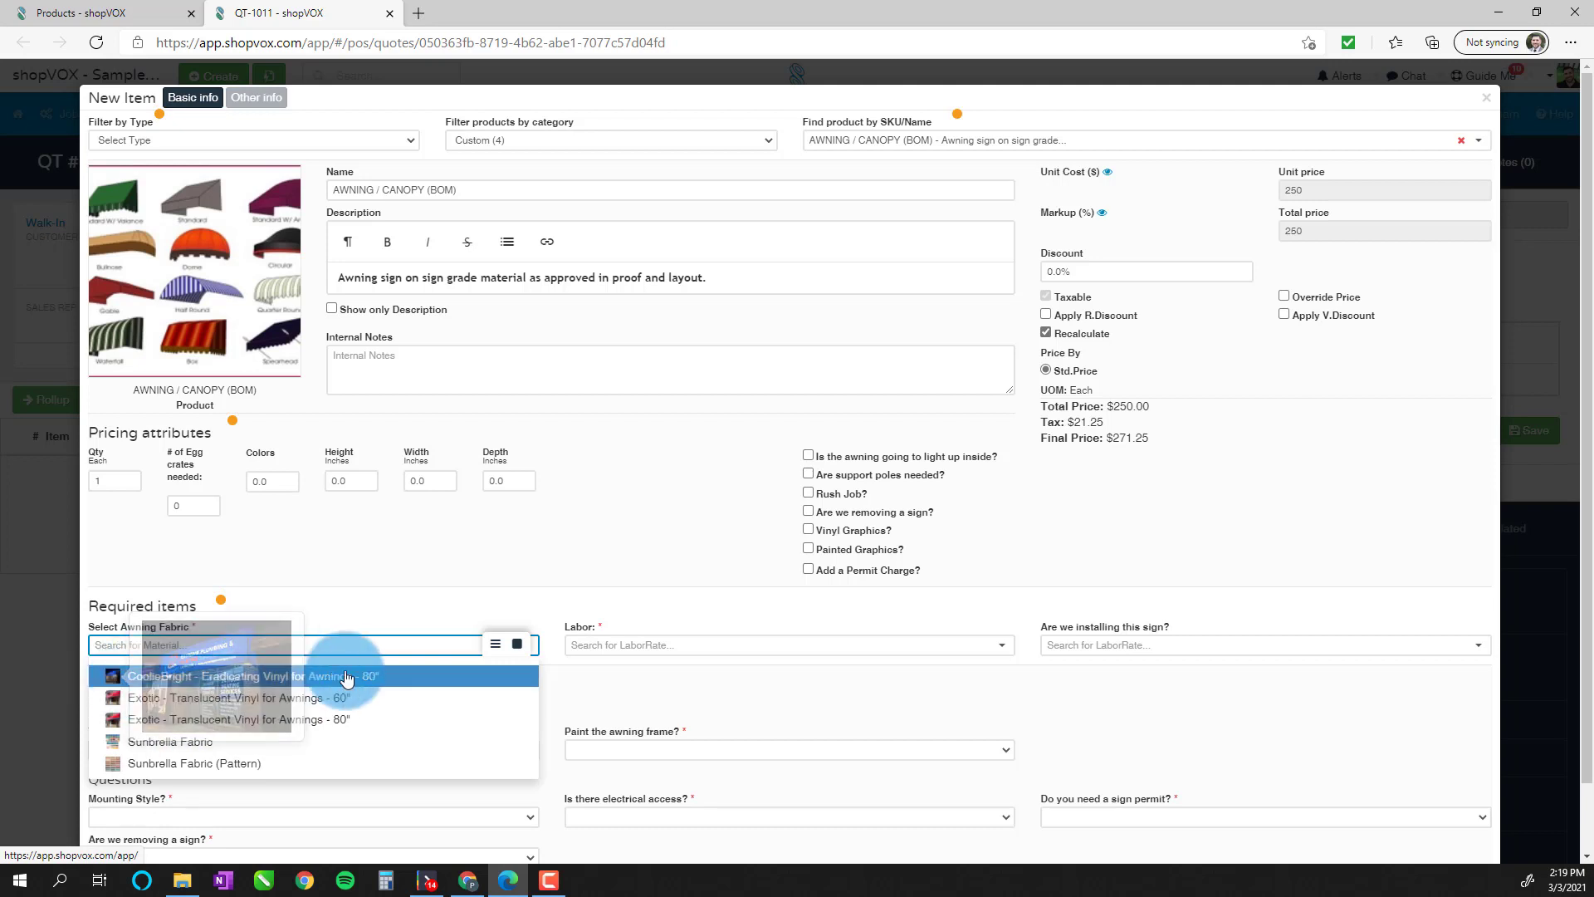
pyautogui.scroll(-1, 104, 664)
pyautogui.moveTo(116, 633)
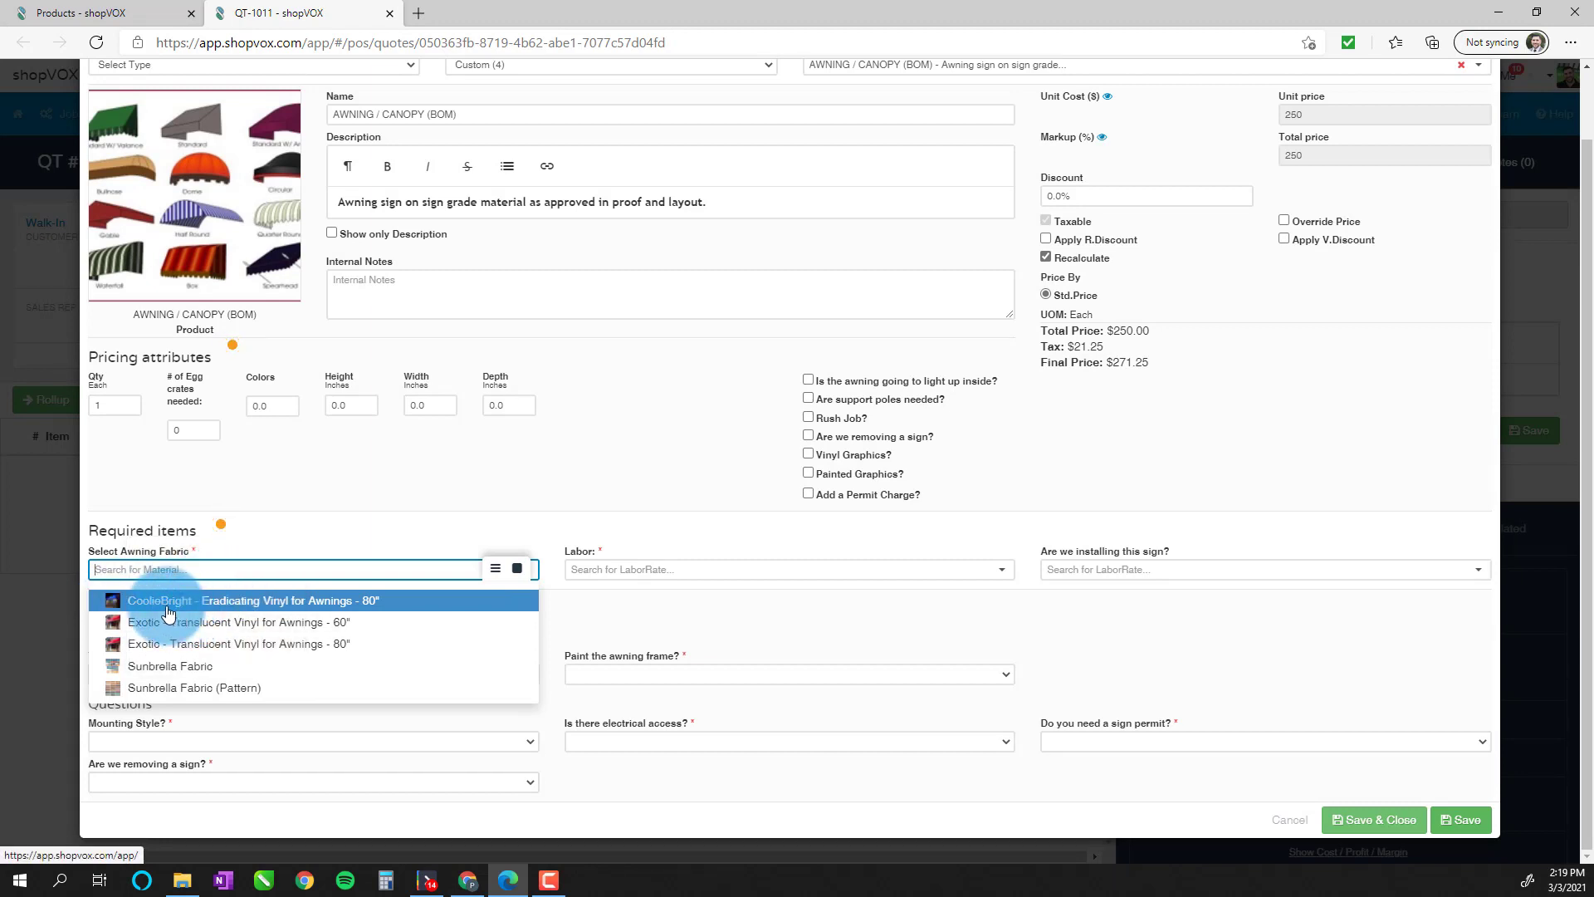
pyautogui.moveTo(112, 667)
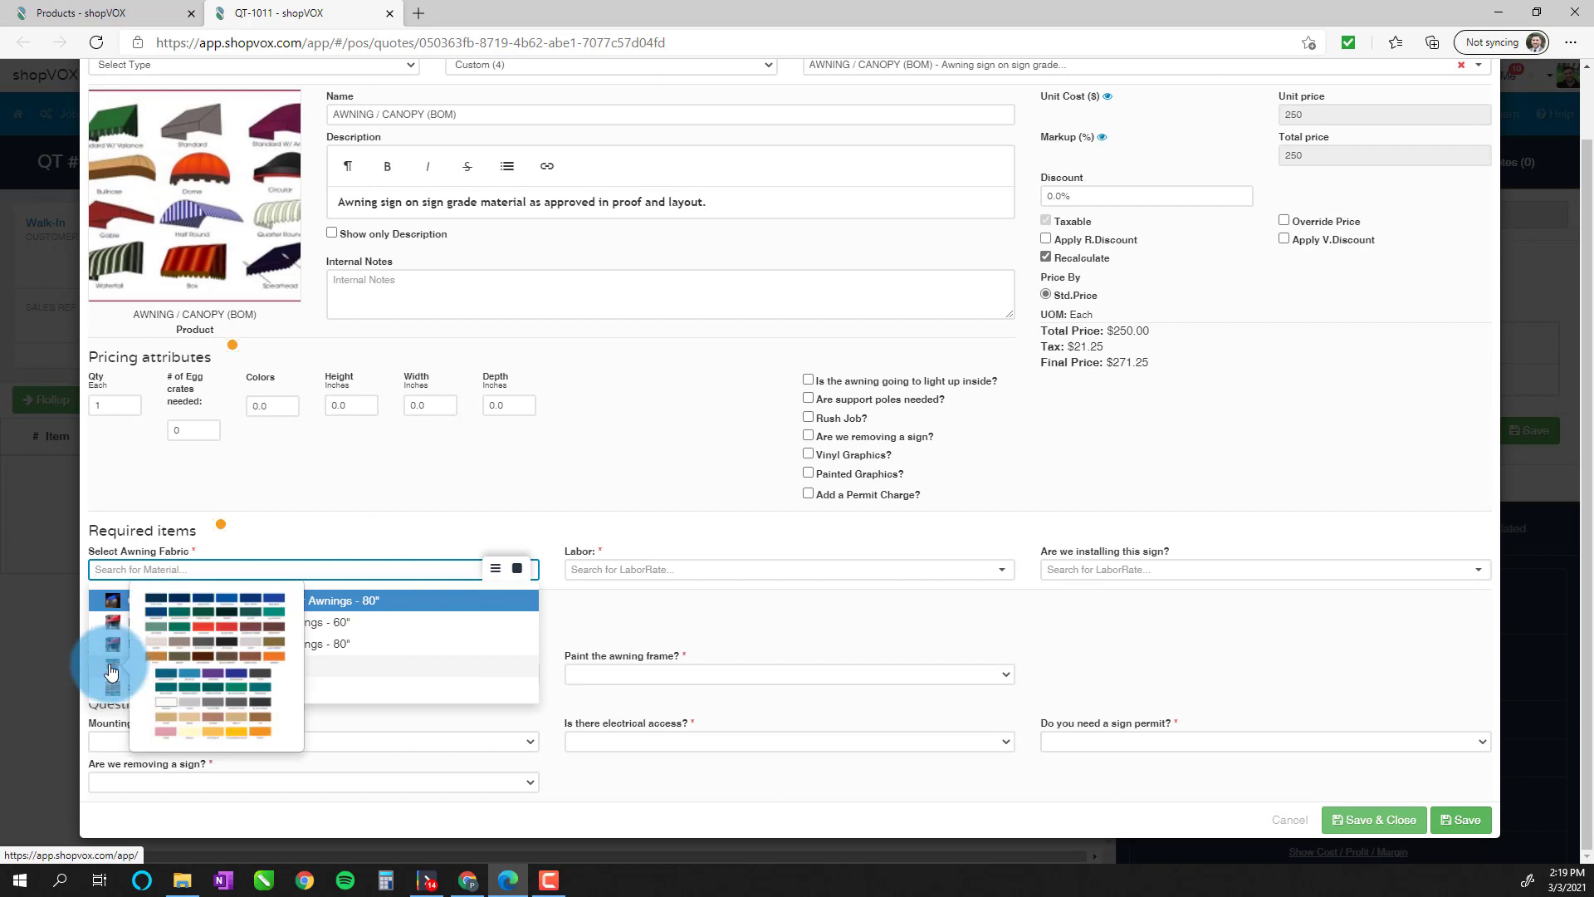
pyautogui.moveTo(113, 694)
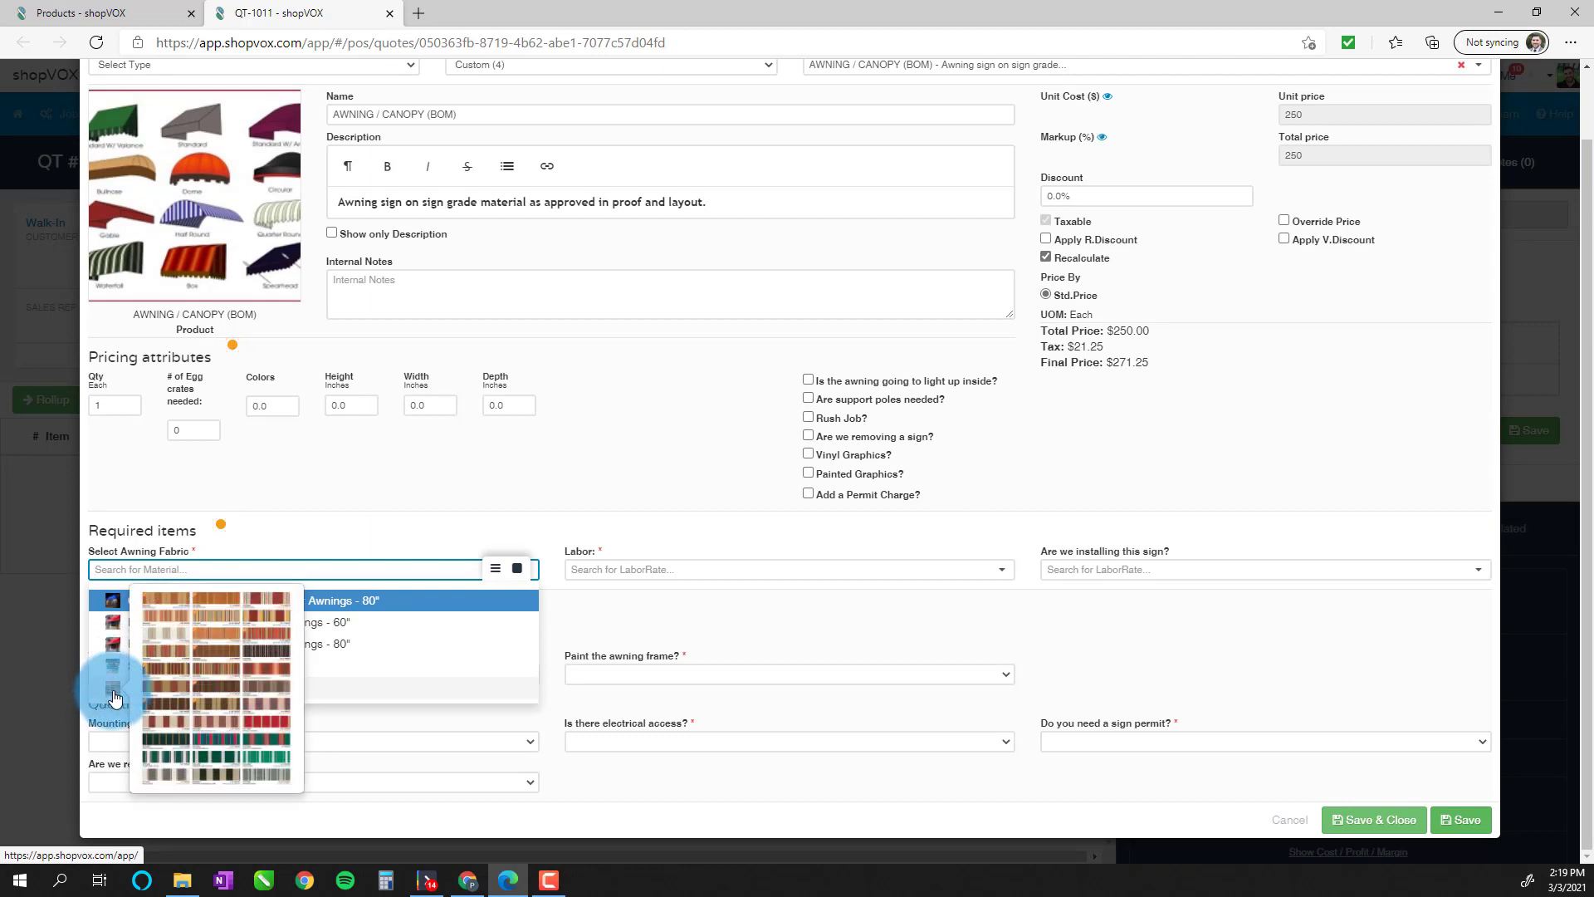
pyautogui.click(710, 573)
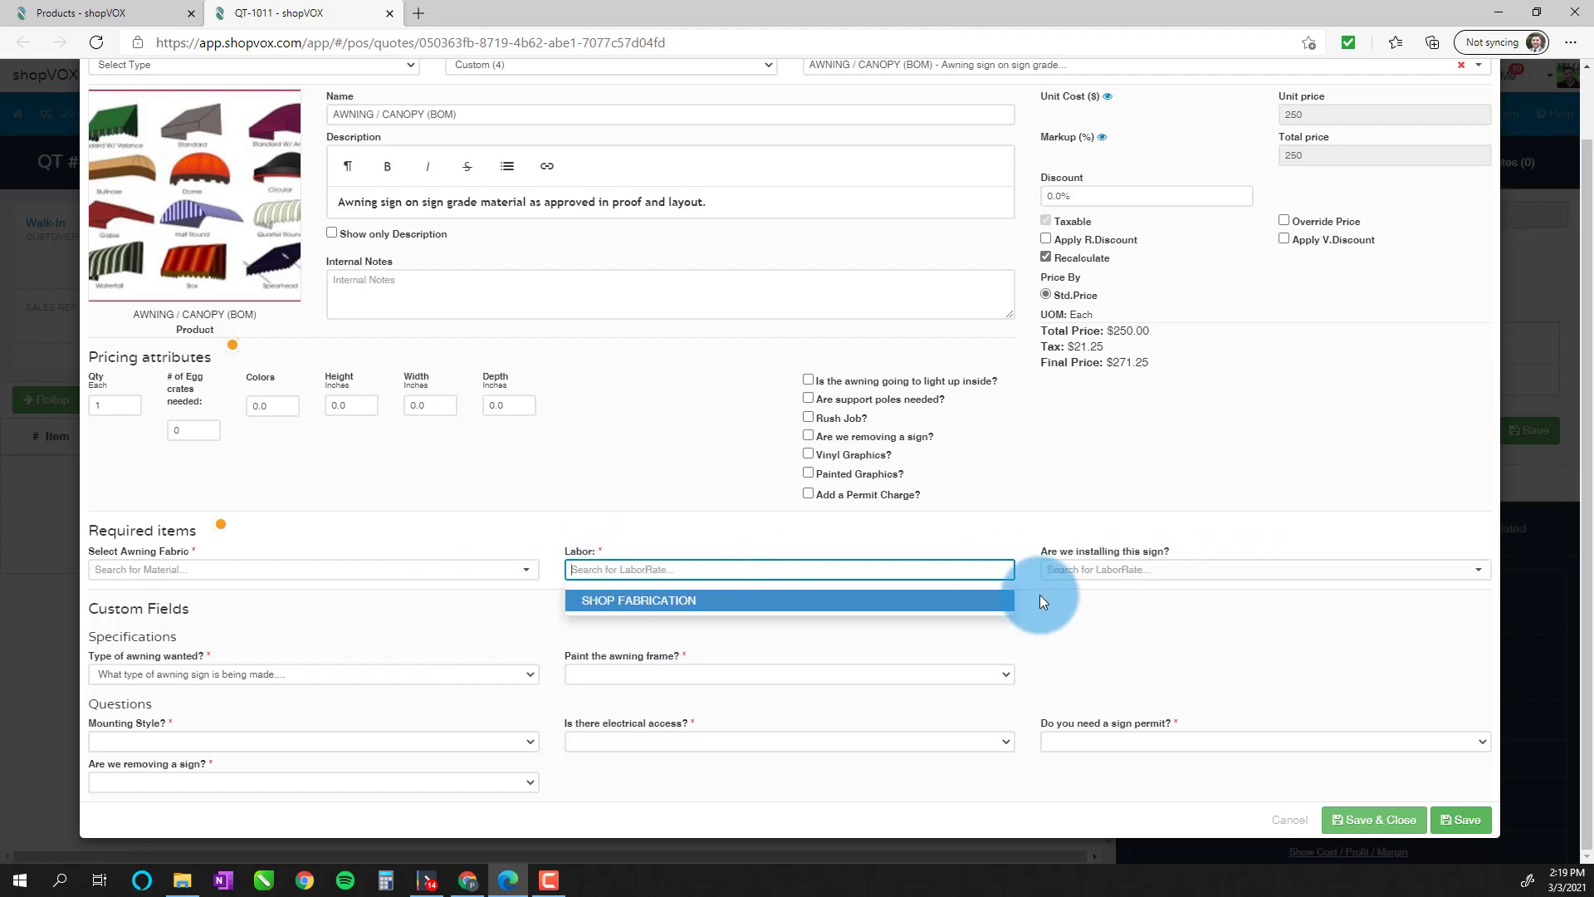
pyautogui.click(276, 660)
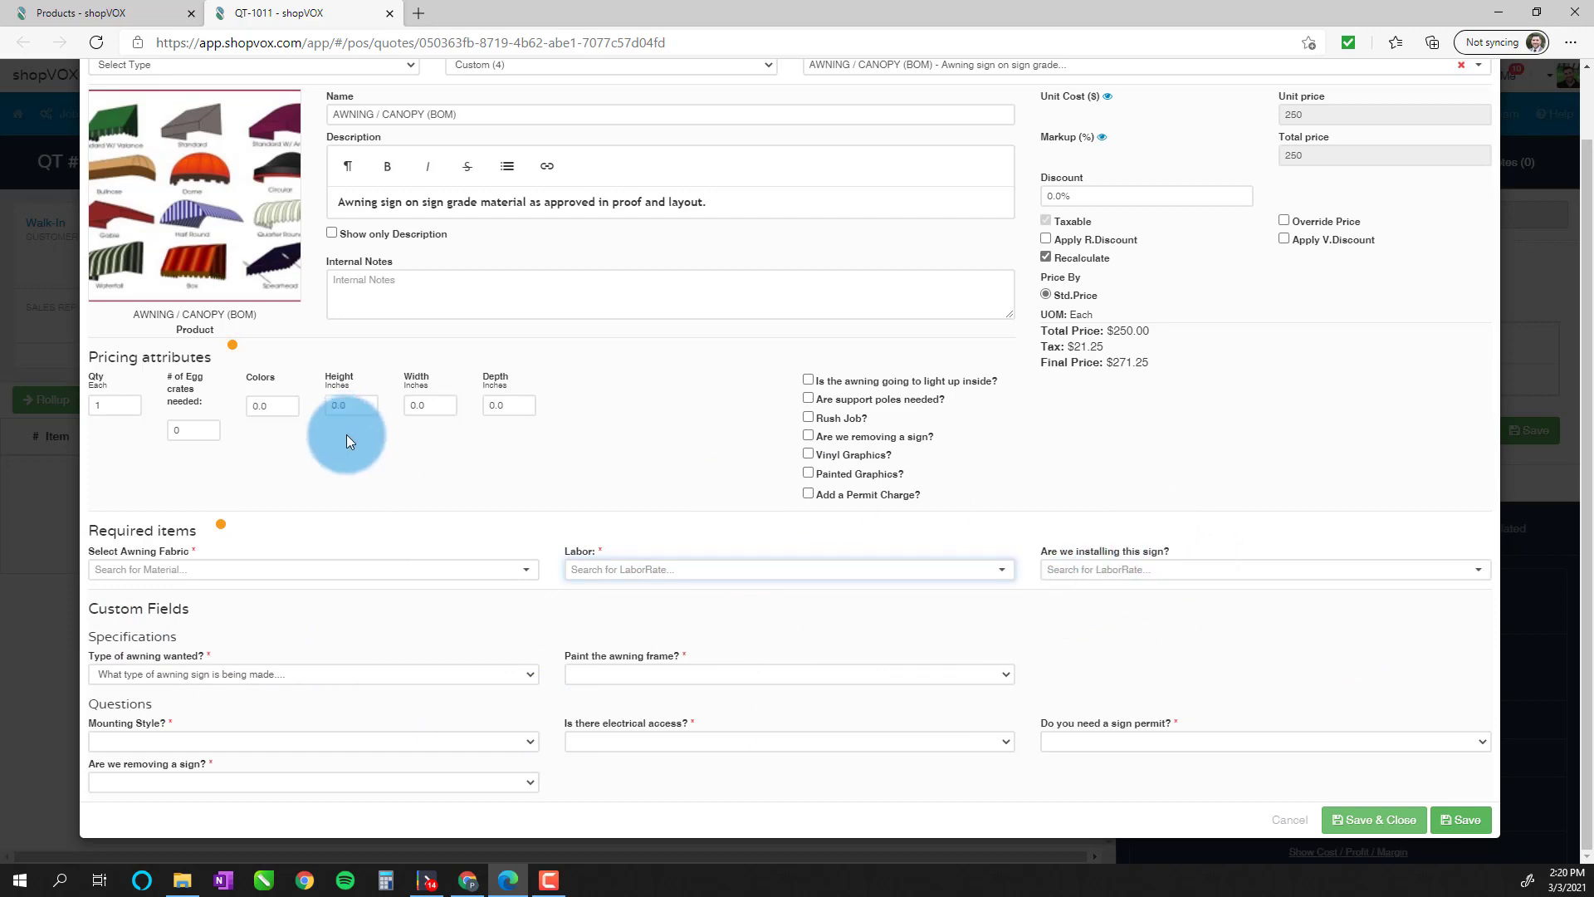
# - Set the awning's pricing attributes to 1 color, 40 inches height, 120 inches width and 24 inches depth
pyautogui.scroll(2, 346, 435)
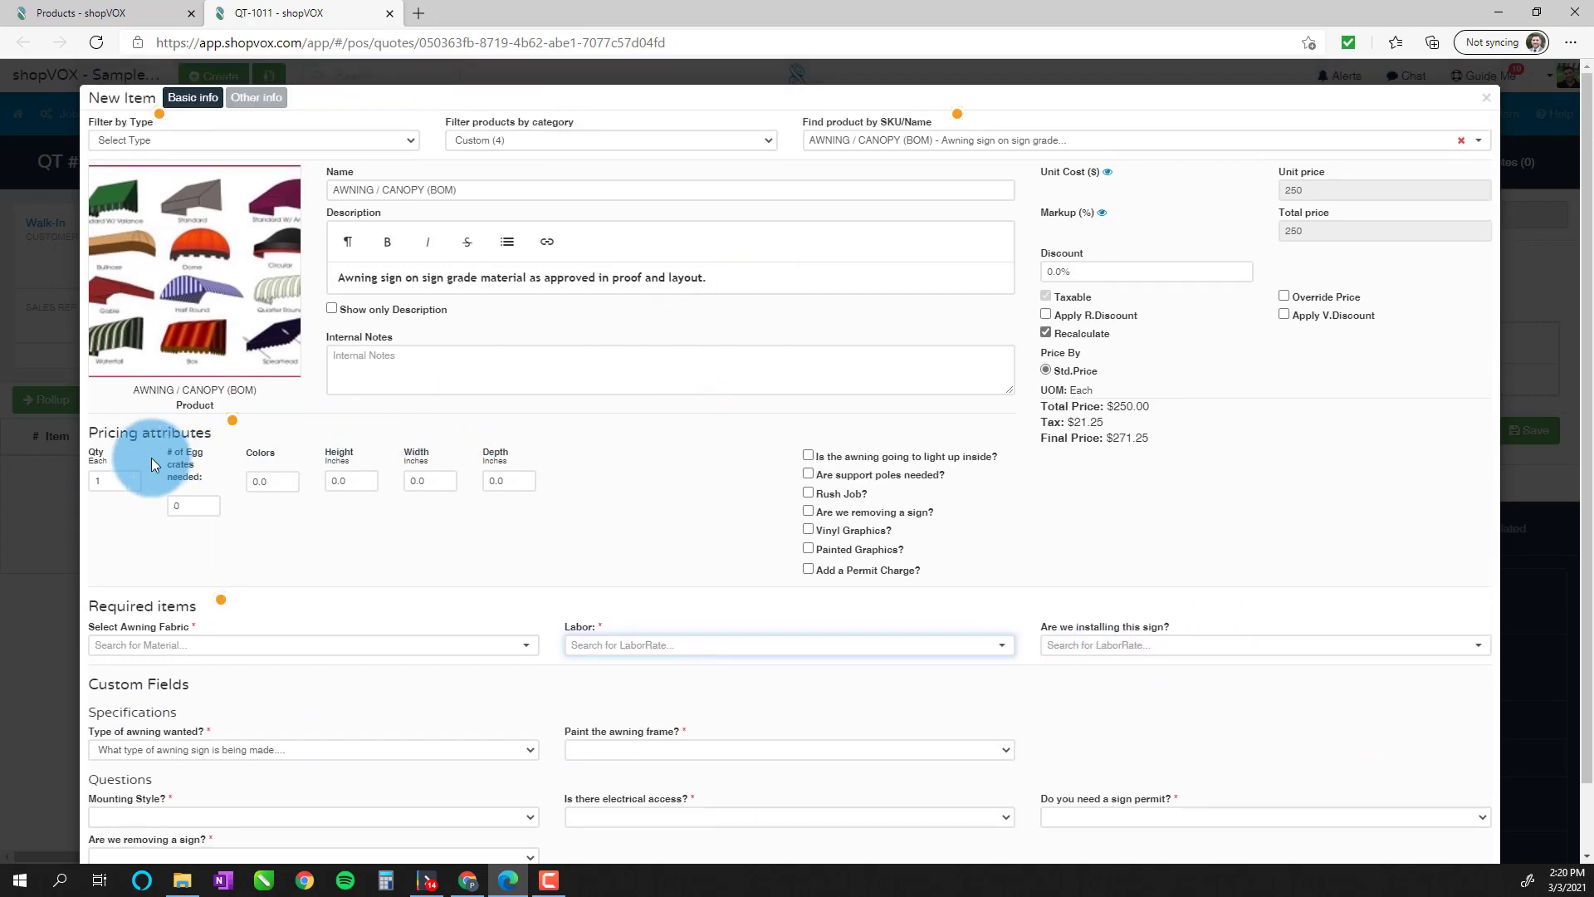
pyautogui.click(113, 488)
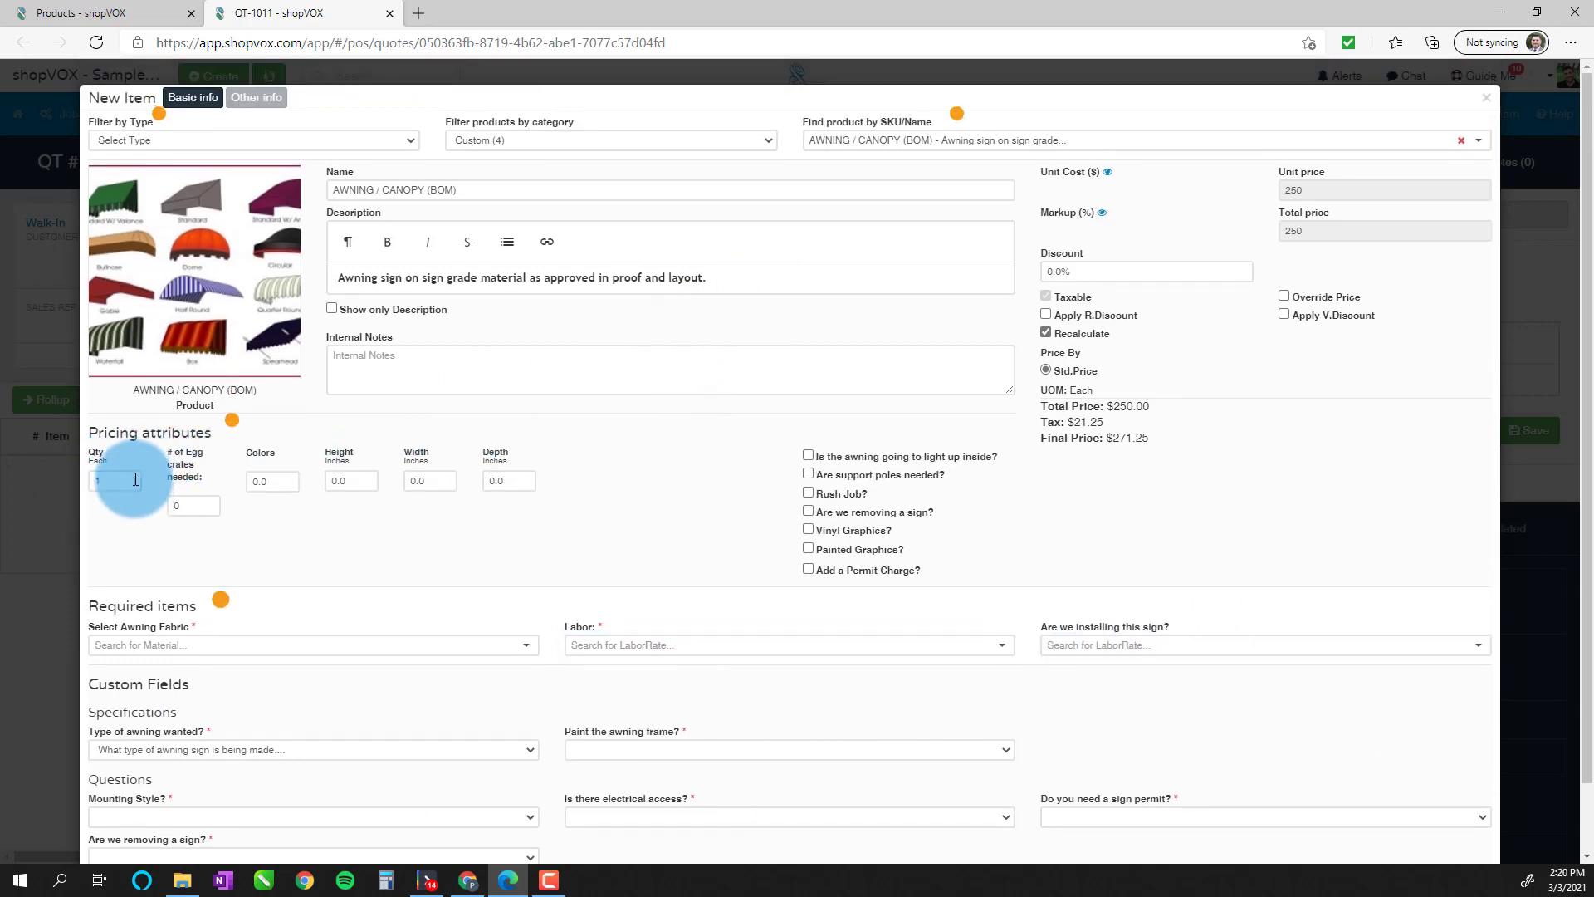
pyautogui.click(186, 509)
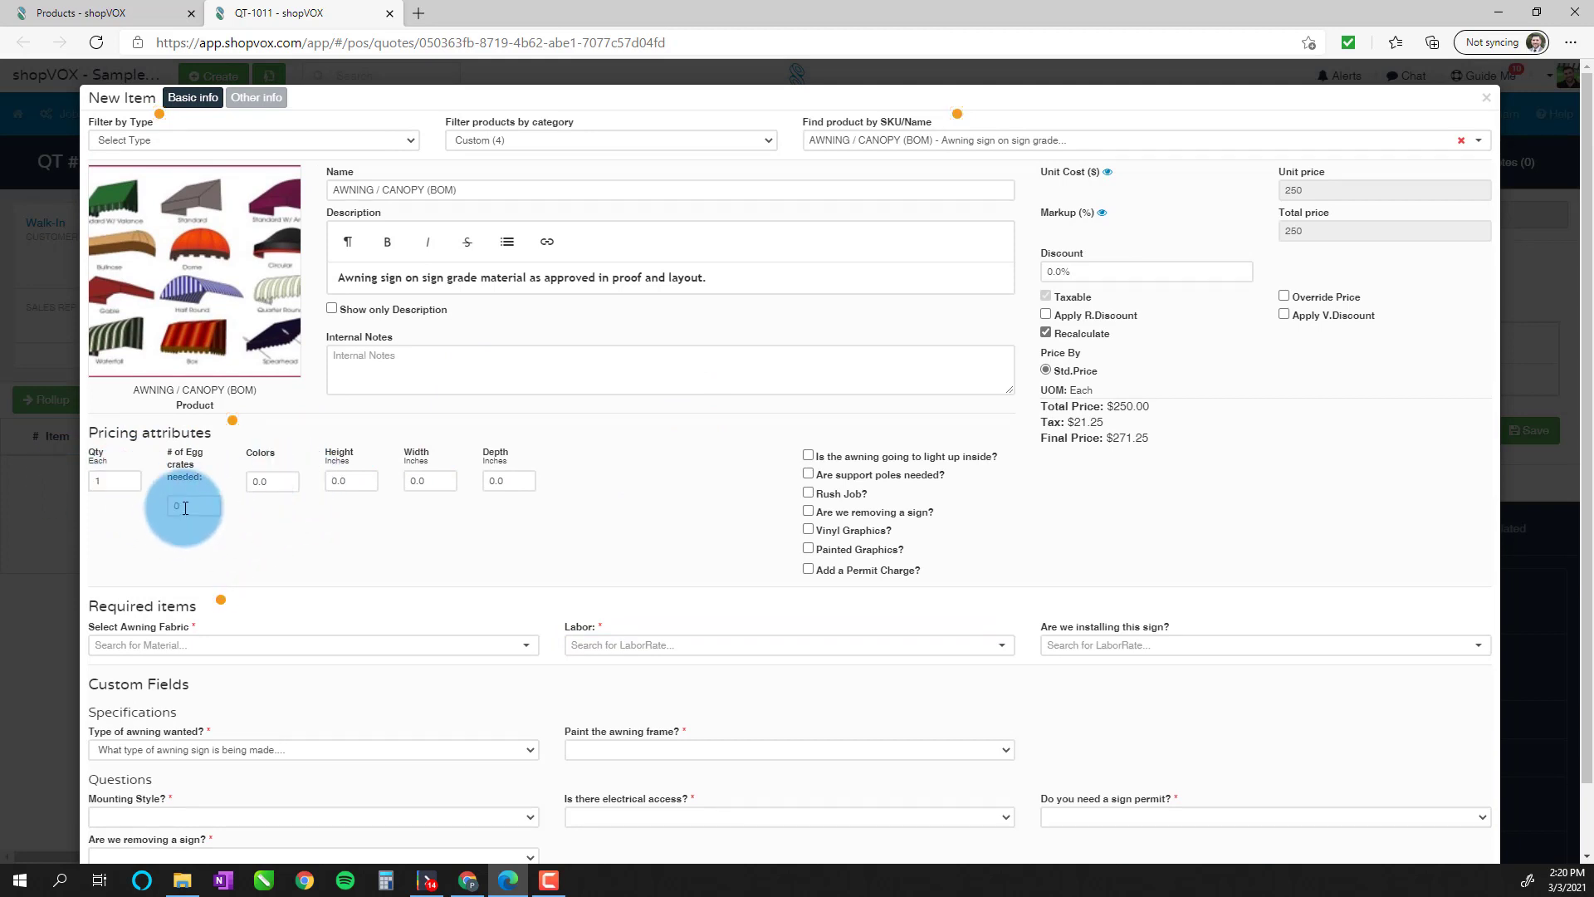
pyautogui.click(272, 486)
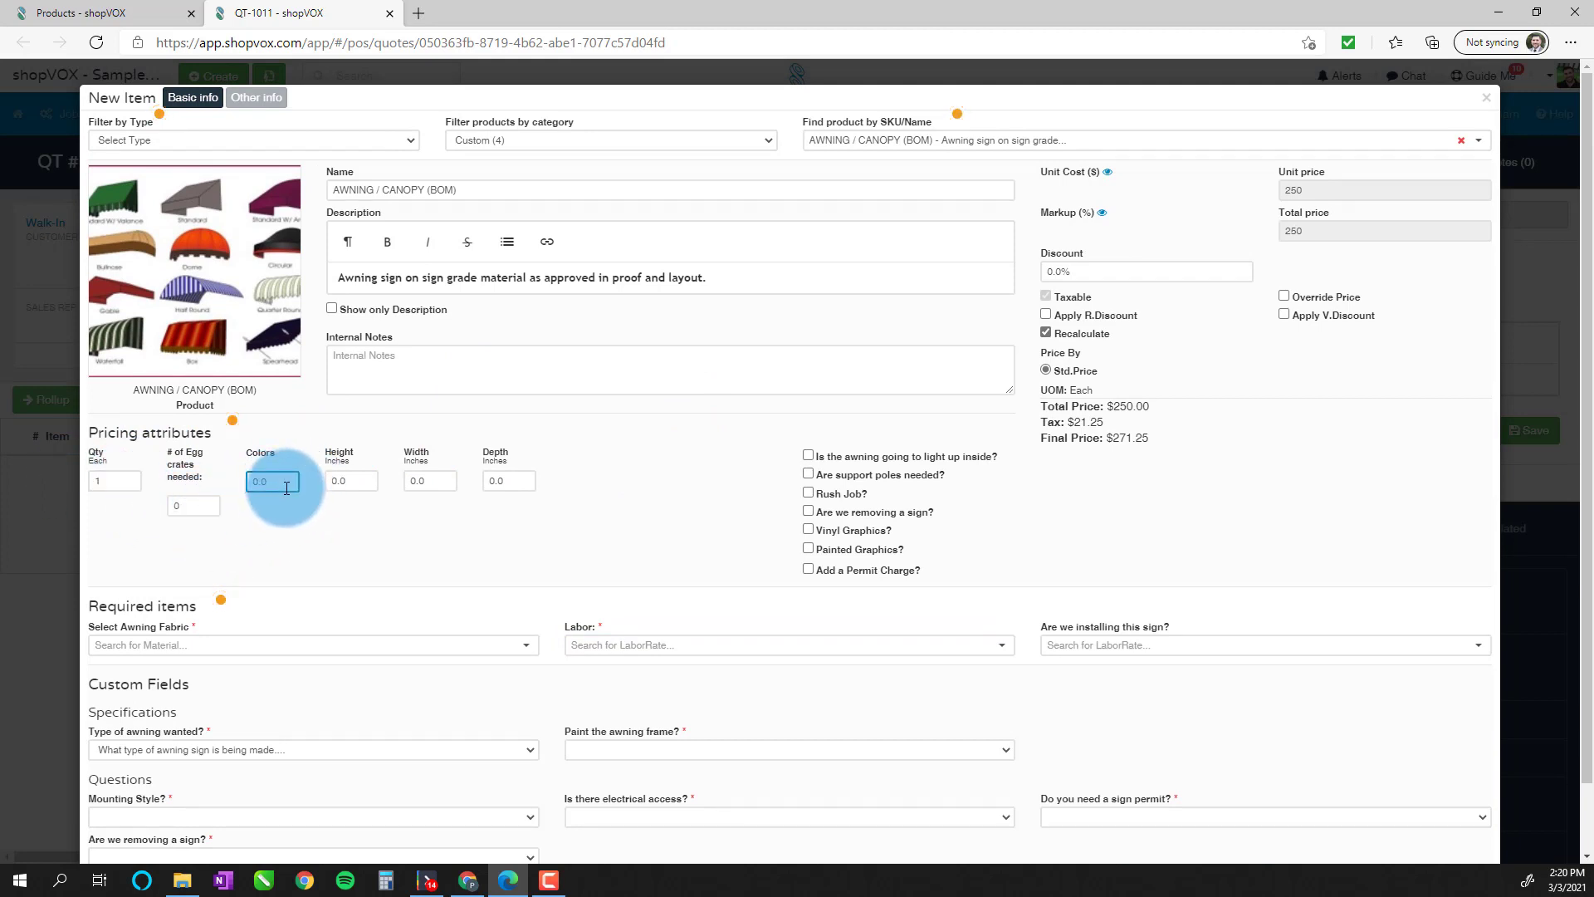
pyautogui.moveTo(278, 491); pyautogui.dragTo(241, 488)
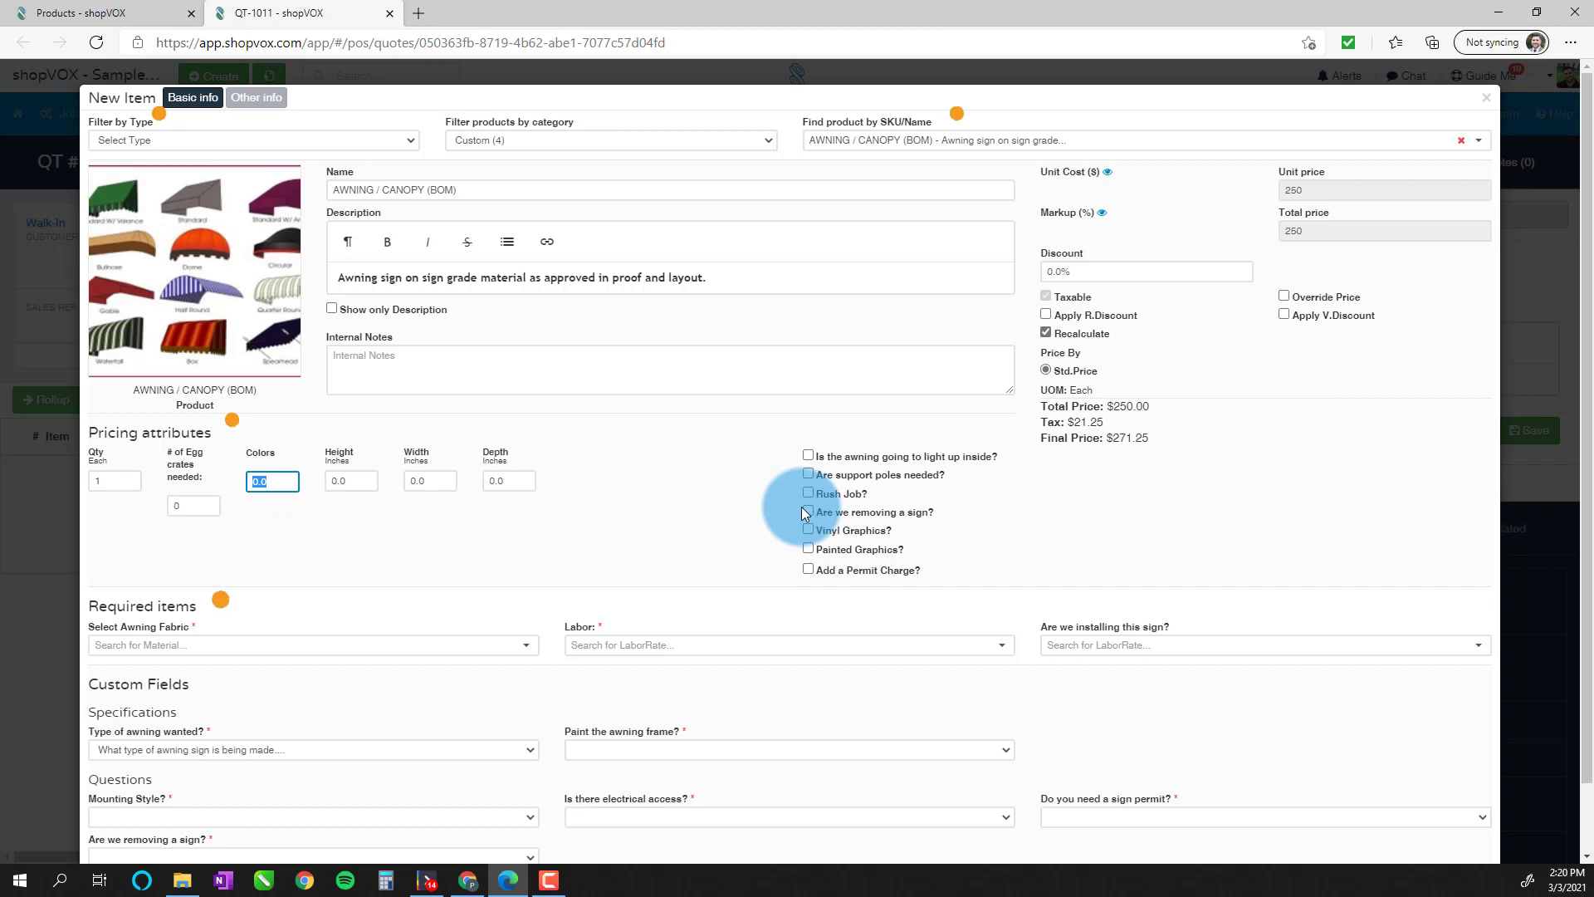
pyautogui.write('1')
pyautogui.press('Tab')
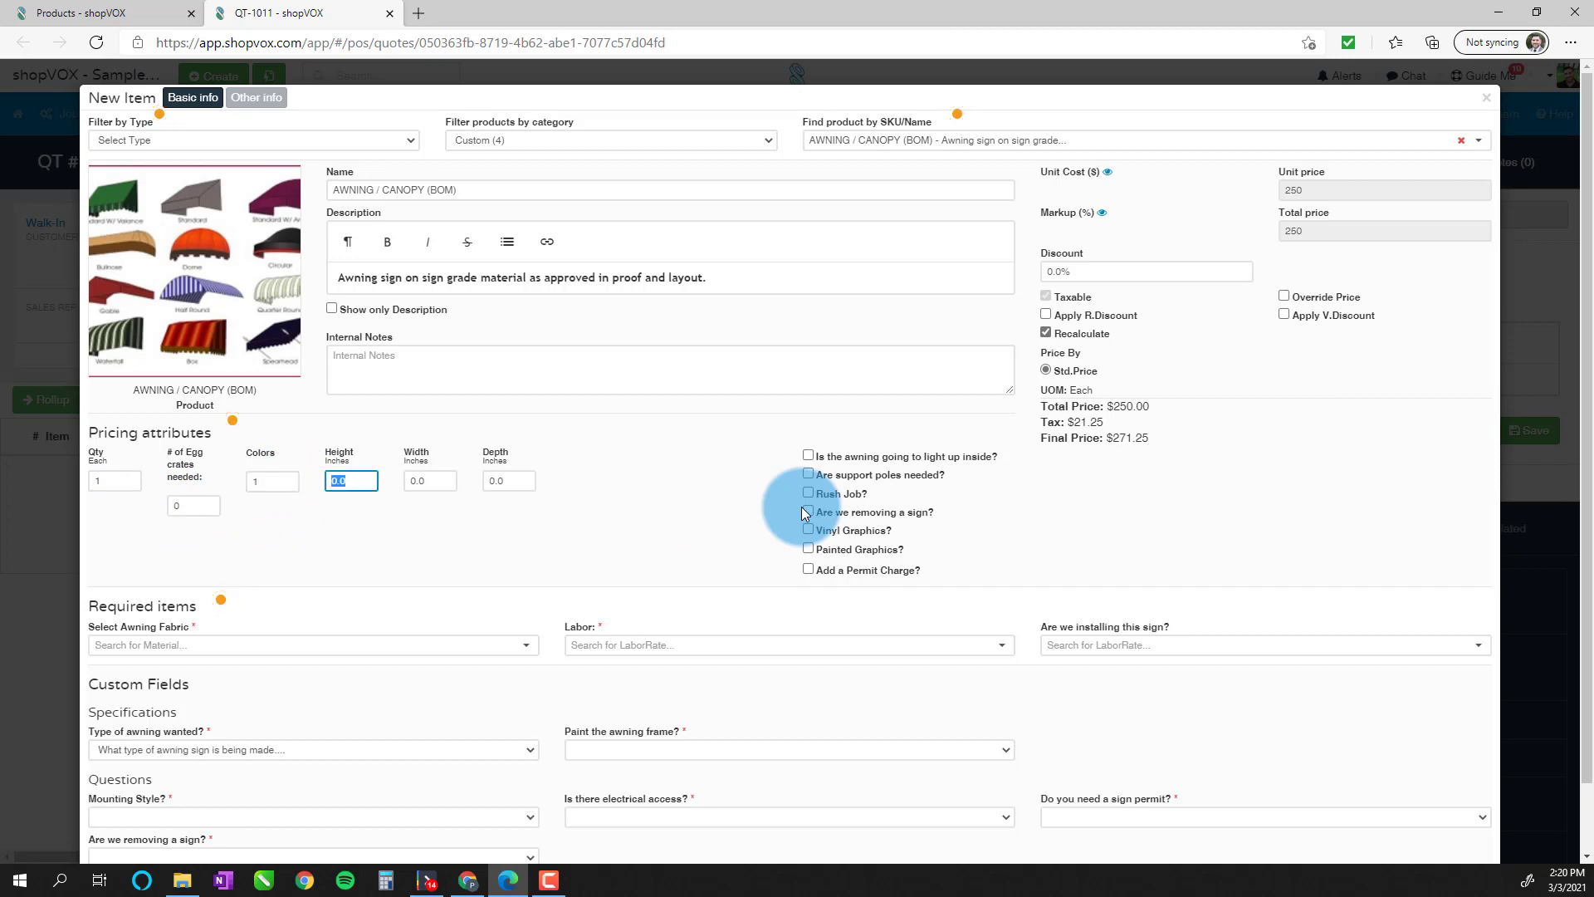
pyautogui.press('Tab')
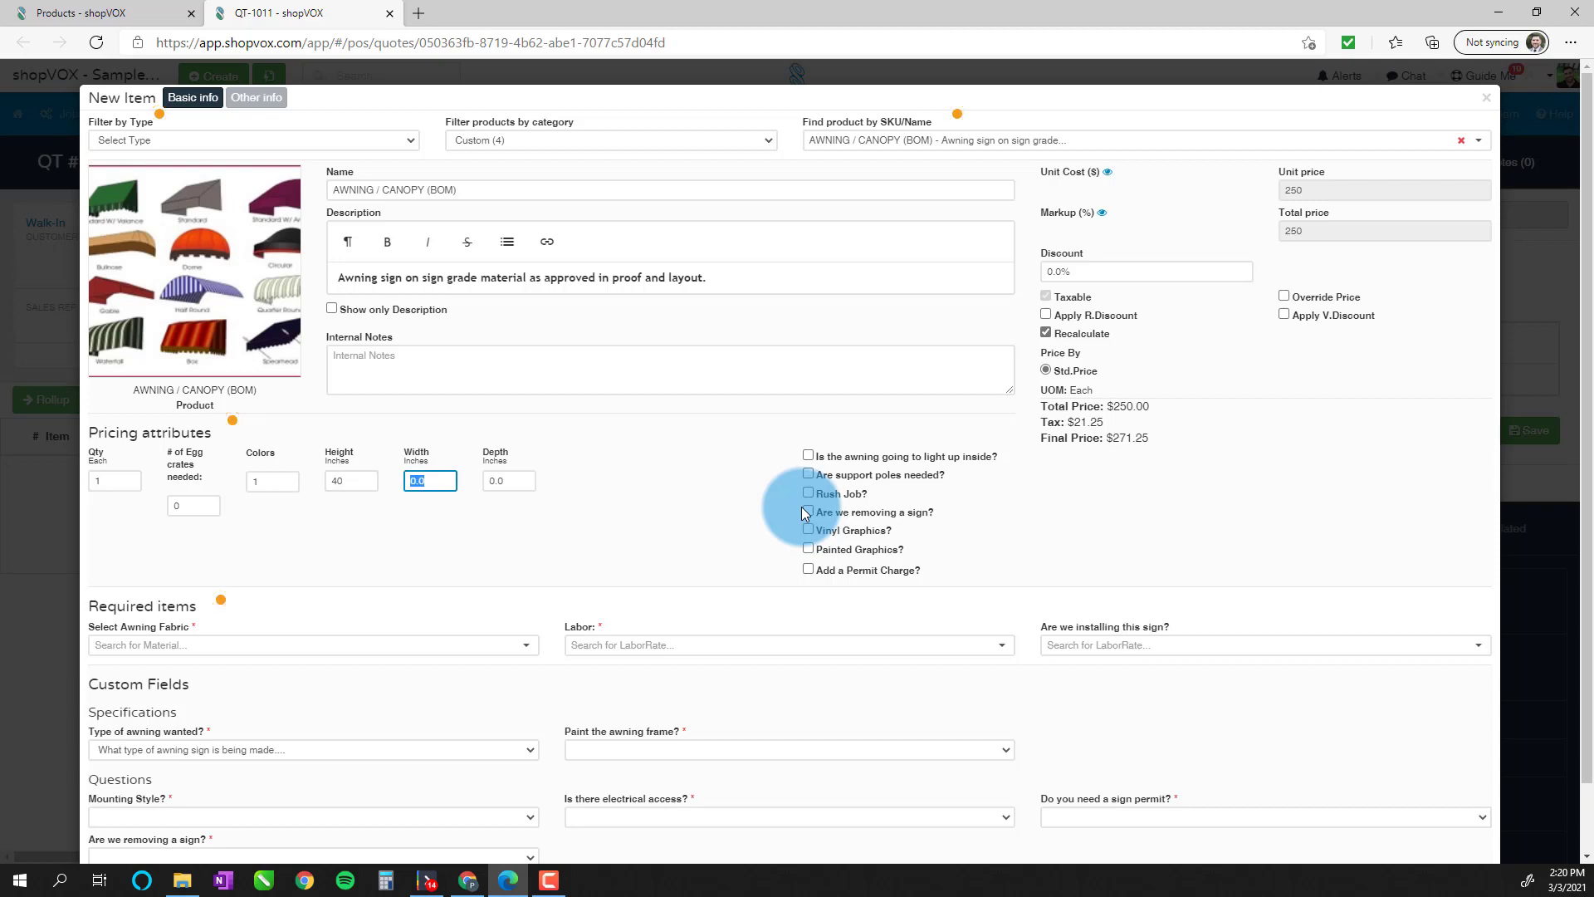
pyautogui.write('120')
pyautogui.press('Tab')
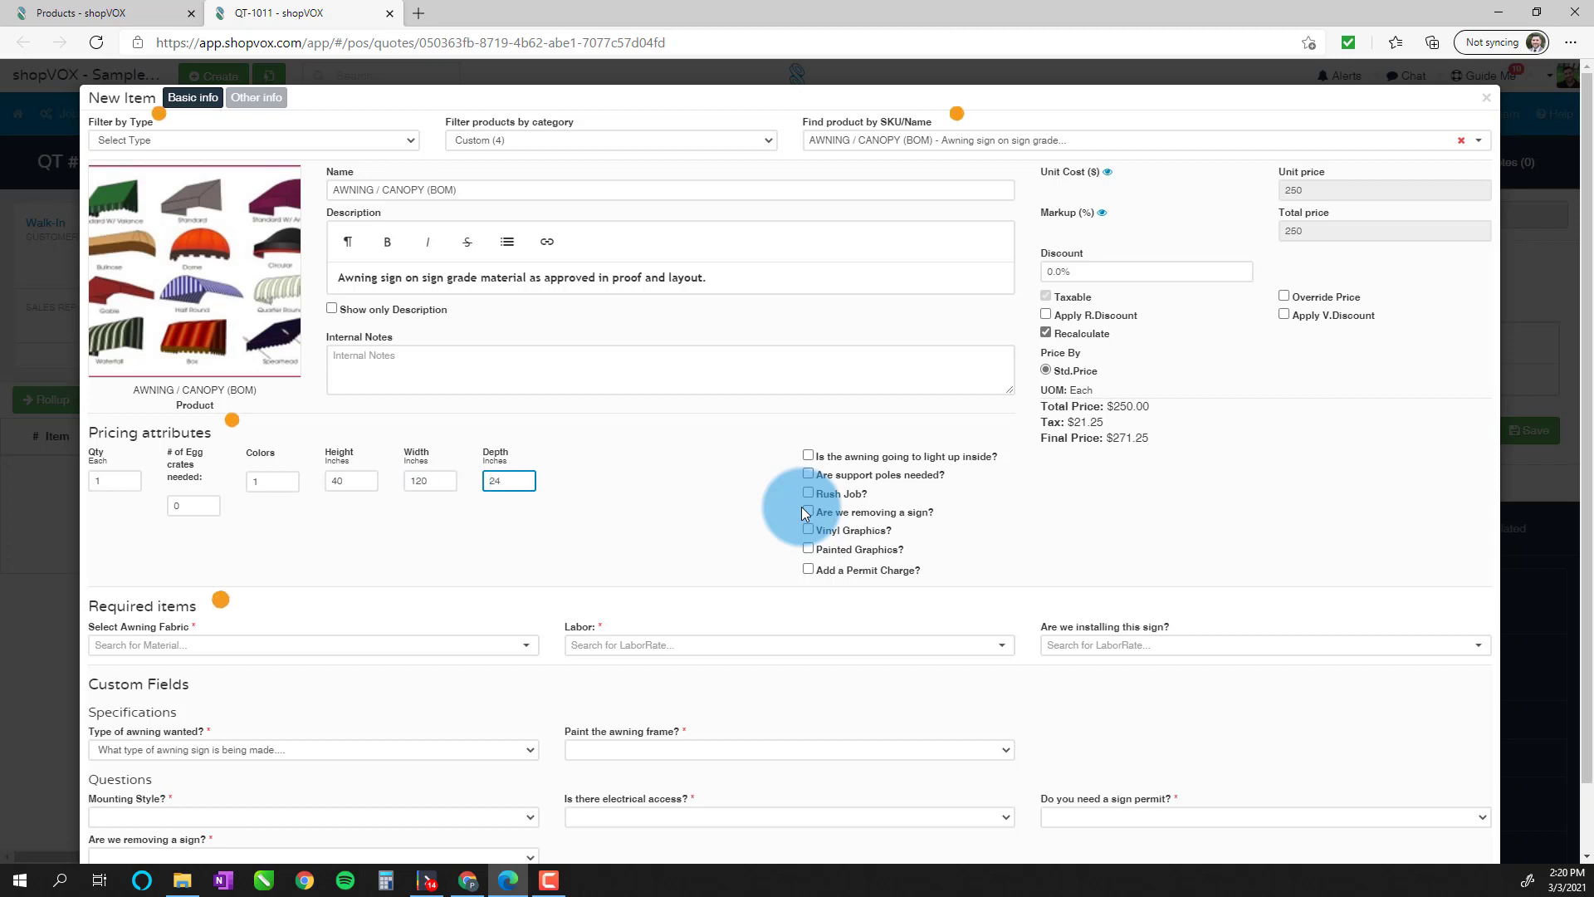
pyautogui.click(675, 490)
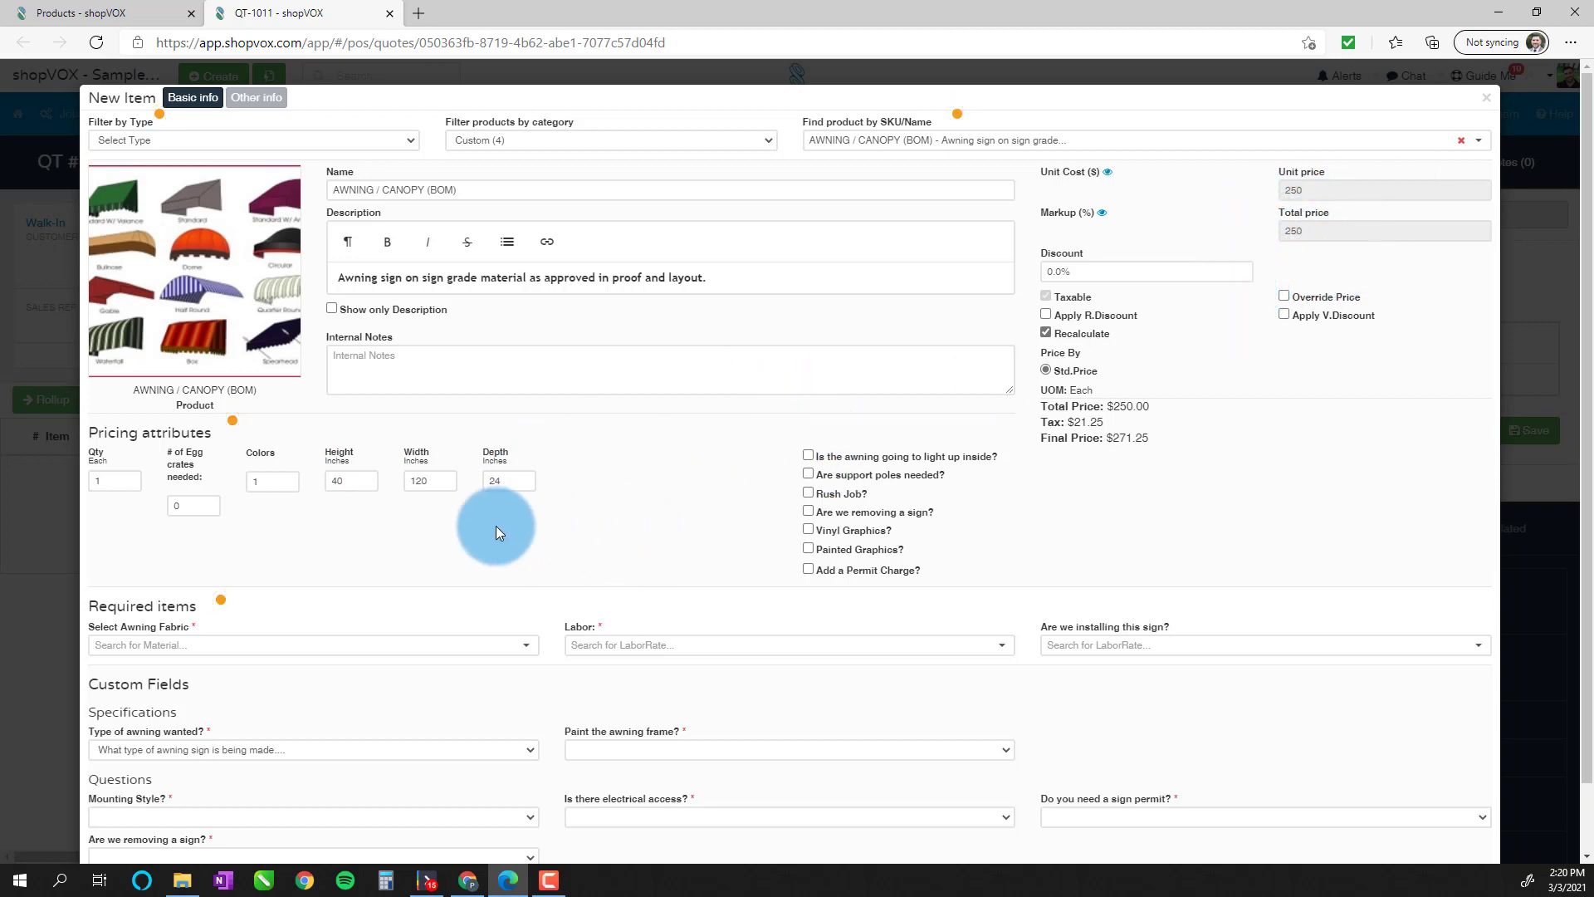
# - Select Sunbrella Fabric as the awning fabric and enable the Painted Graphics option
pyautogui.click(386, 637)
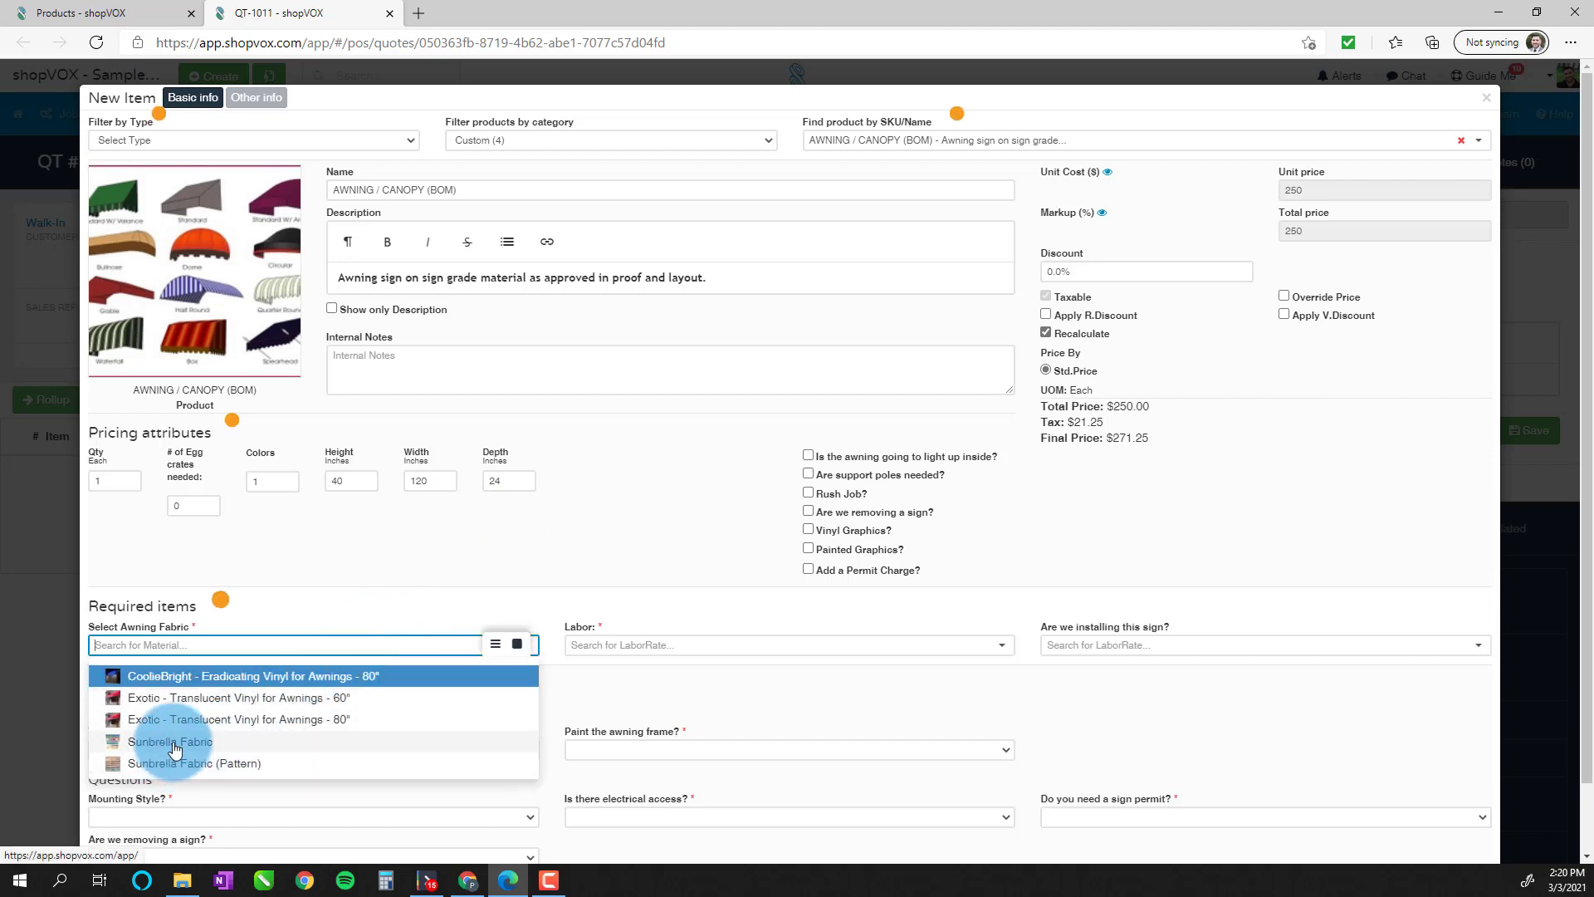
pyautogui.click(201, 741)
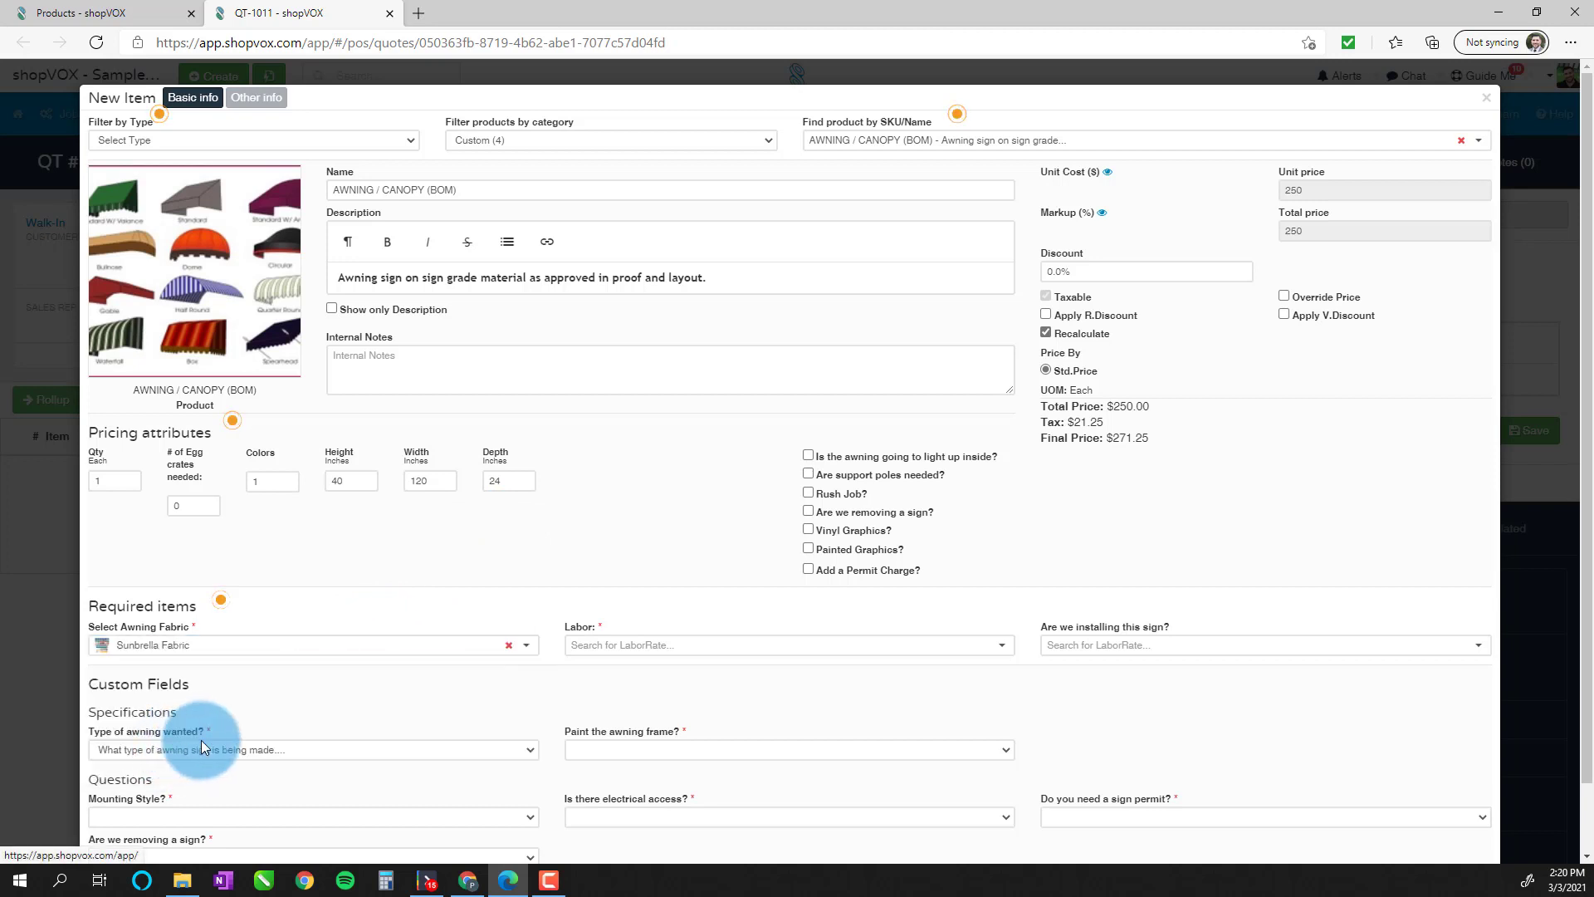
pyautogui.click(809, 548)
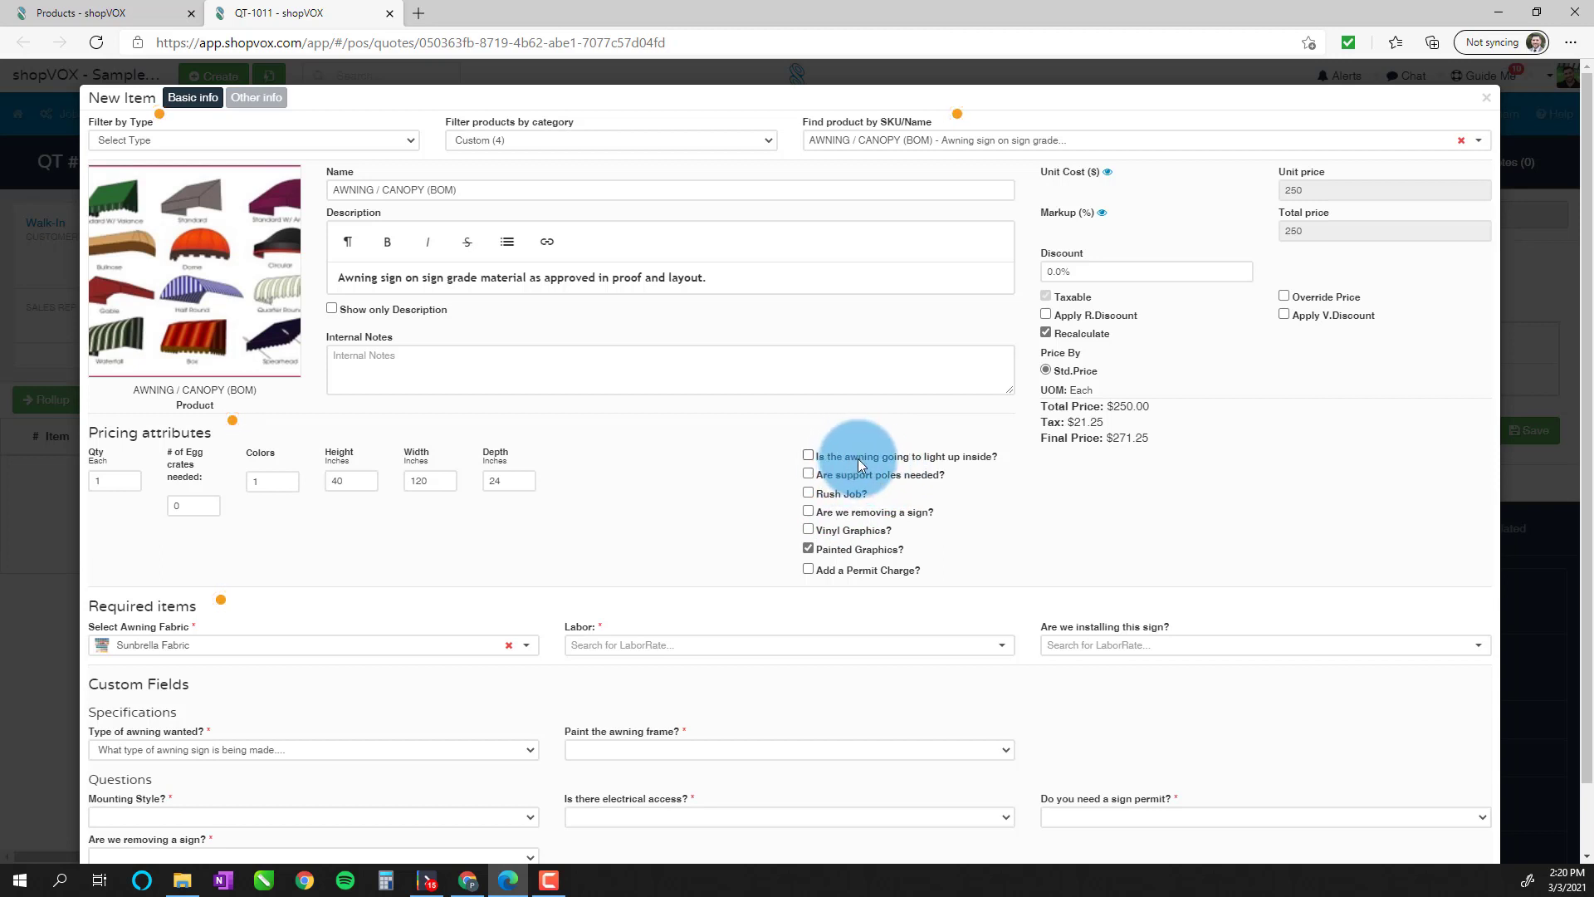
# - Choose SHOP FABRICATION as the labor item and add a Welding Time sub item with quantity 10
pyautogui.click(786, 644)
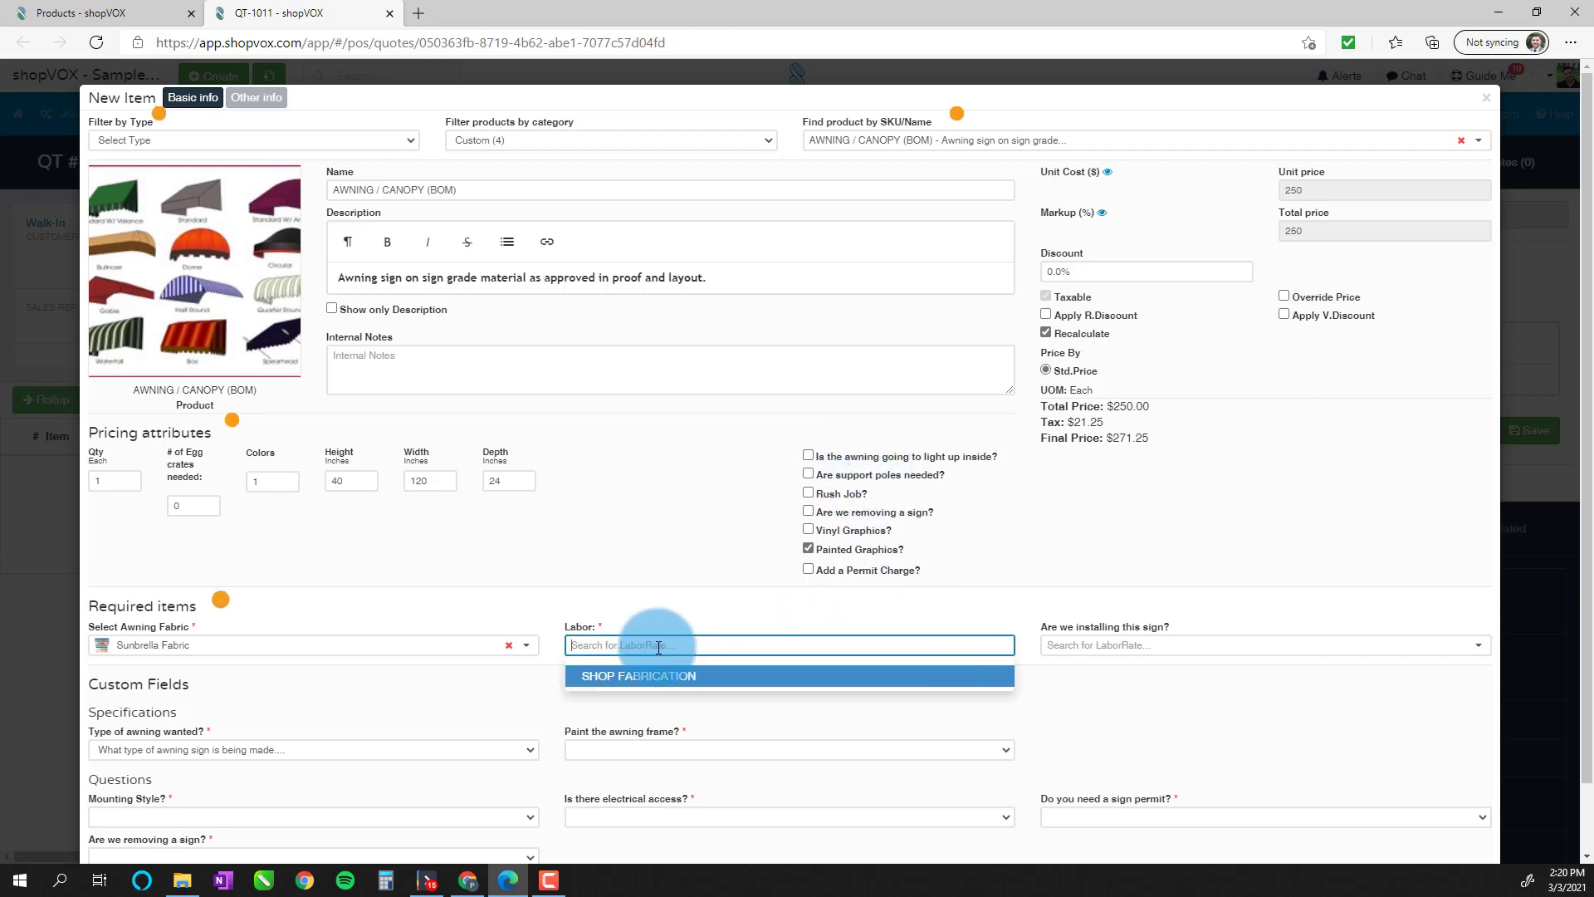
pyautogui.click(631, 672)
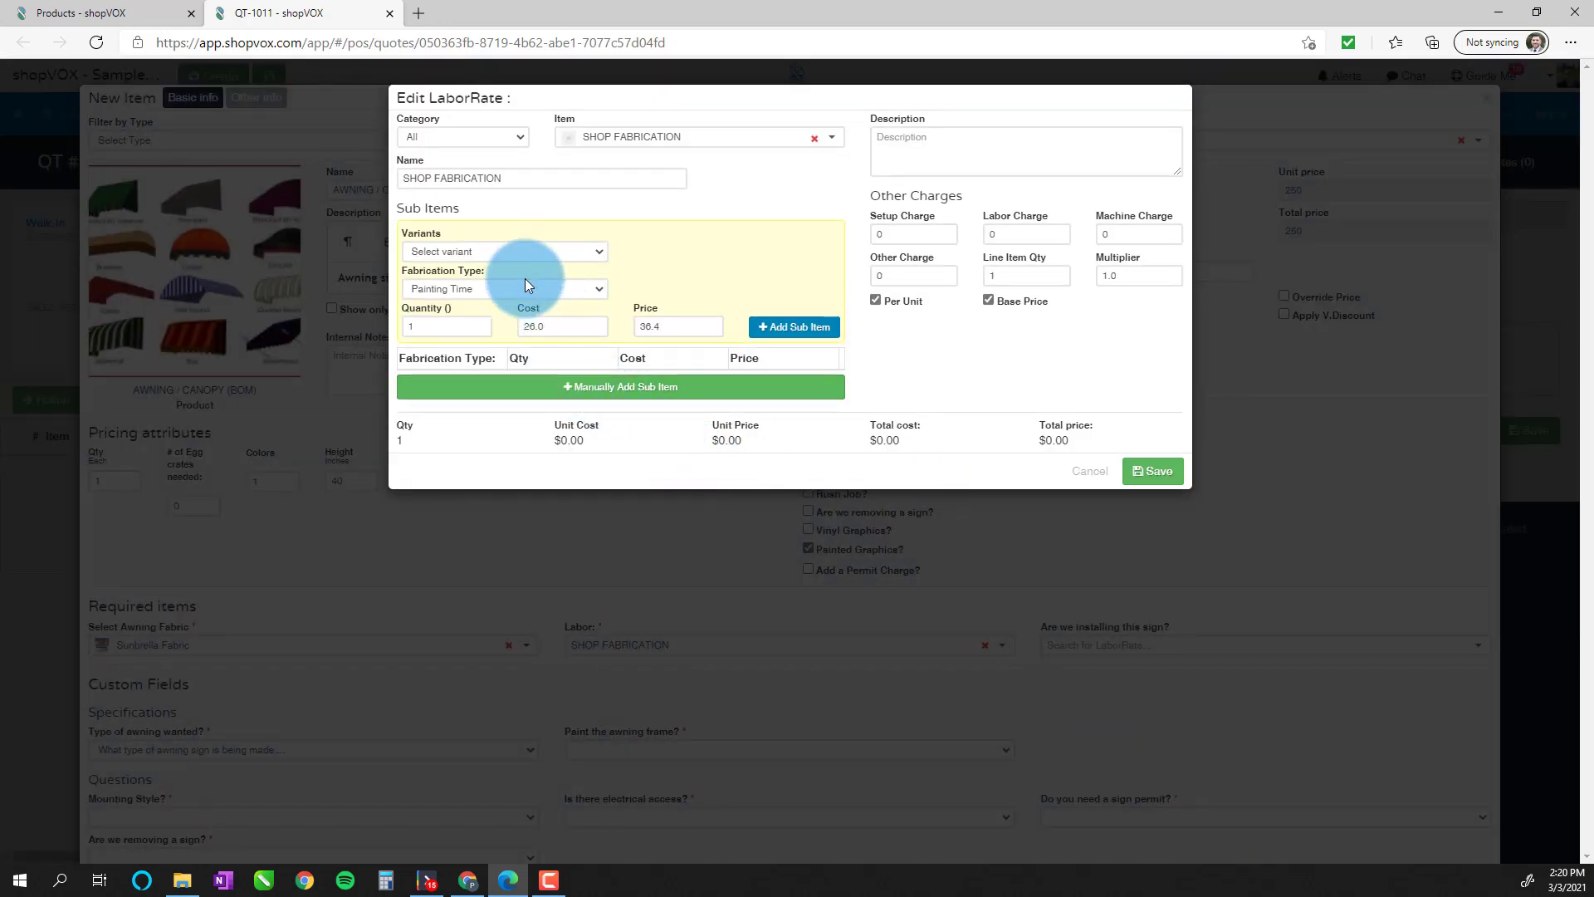
pyautogui.click(545, 288)
pyautogui.click(711, 274)
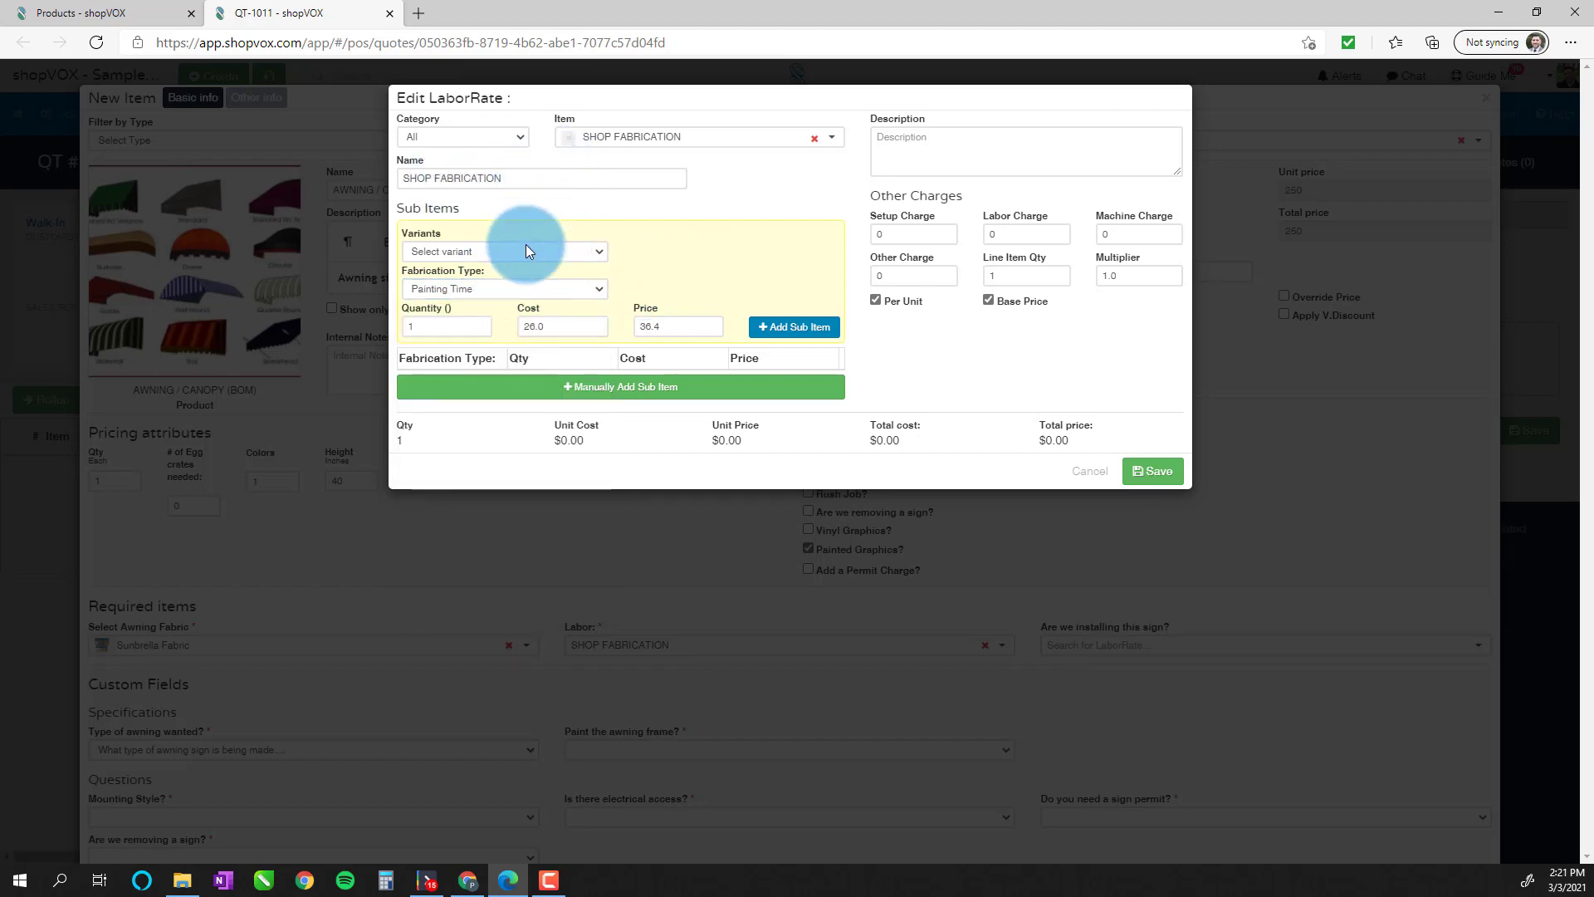
pyautogui.click(497, 291)
pyautogui.click(481, 538)
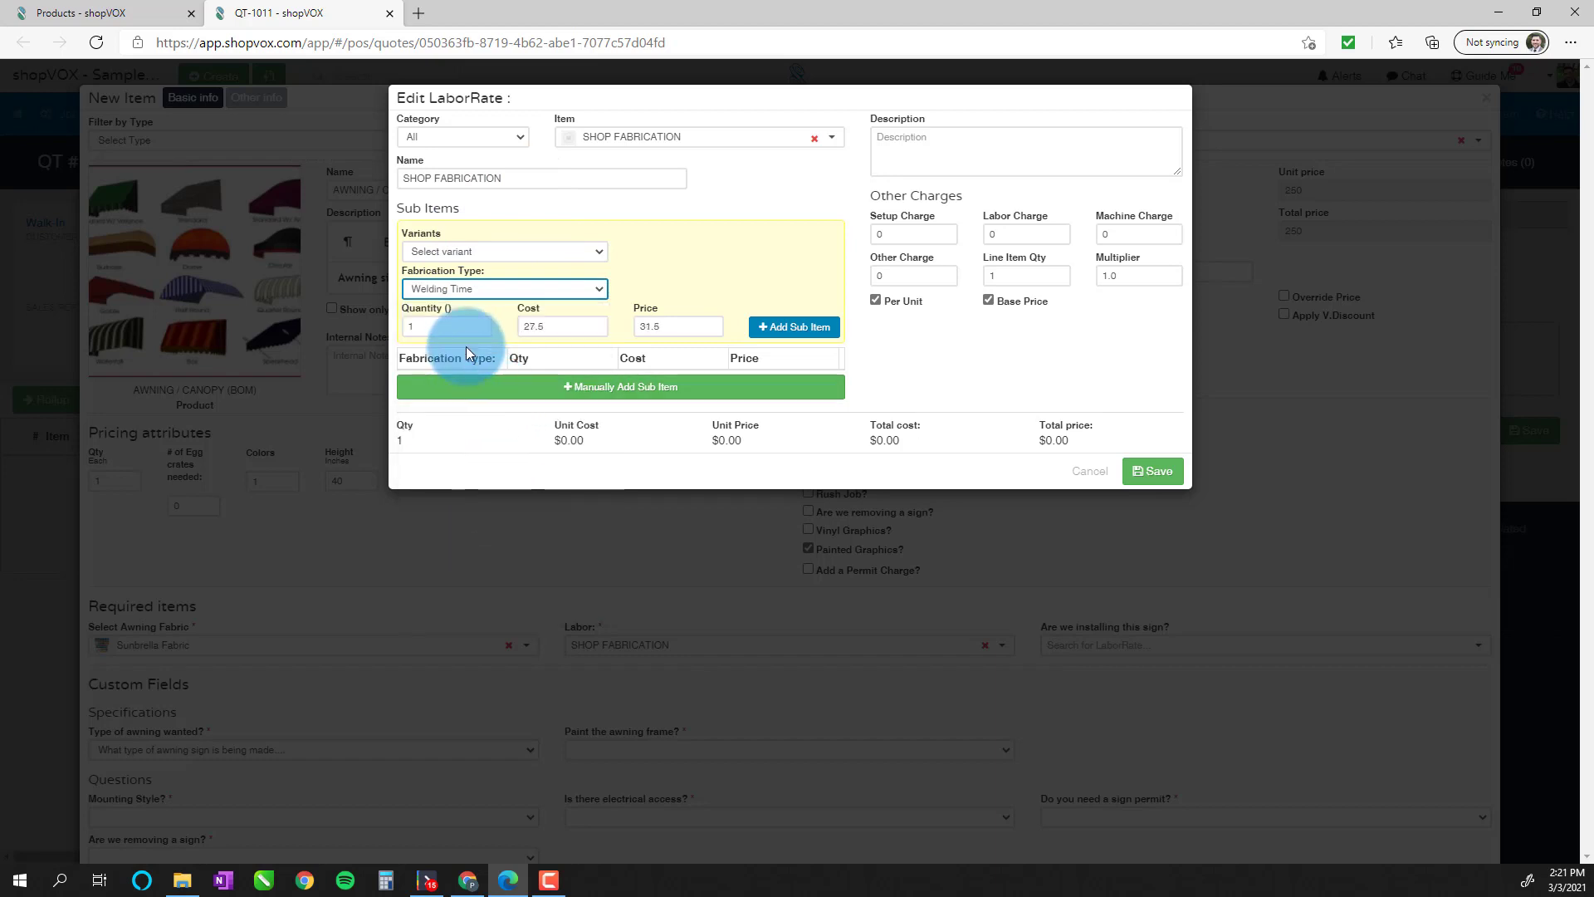
pyautogui.write('10')
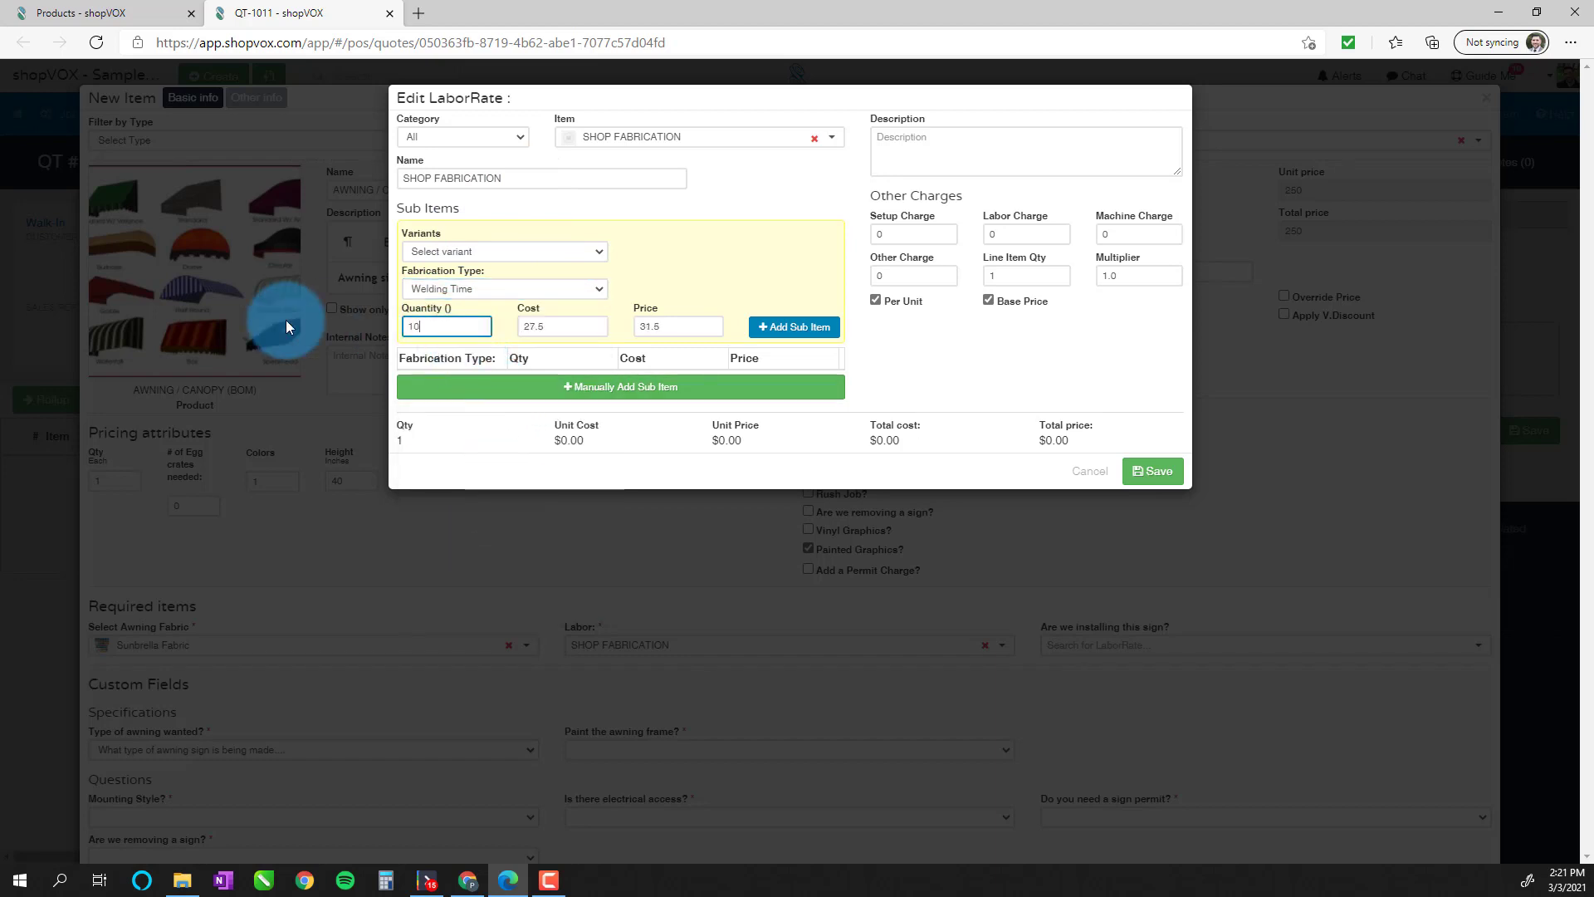
pyautogui.click(797, 324)
# - Add an Assembly Time sub item with quantity 5 to the SHOP FABRICATION labor rate
pyautogui.click(499, 292)
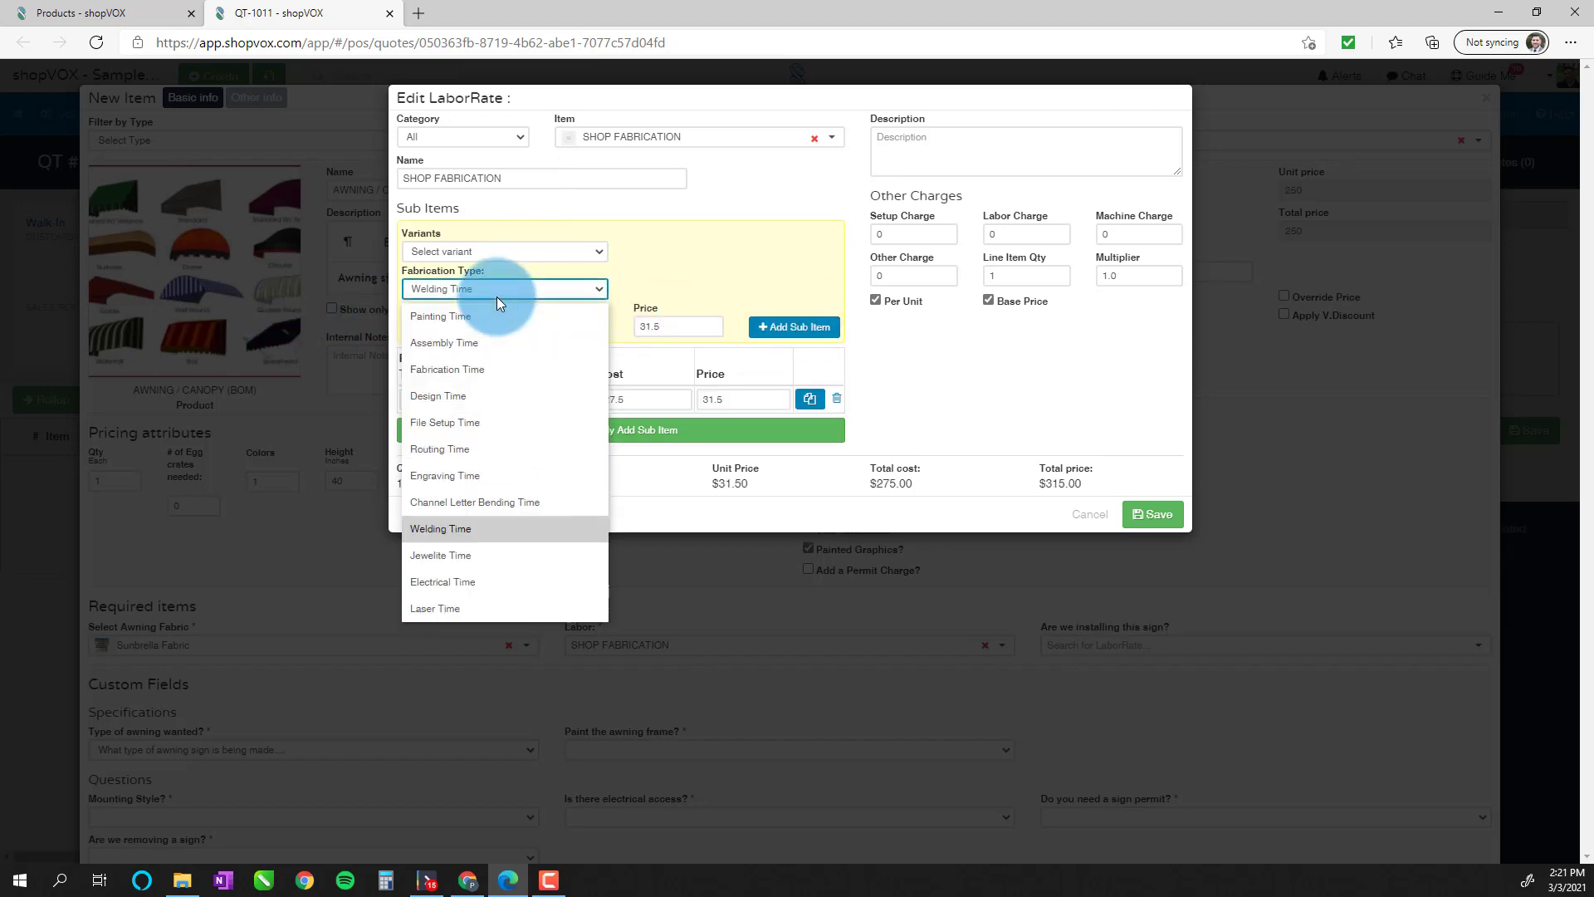
pyautogui.click(485, 344)
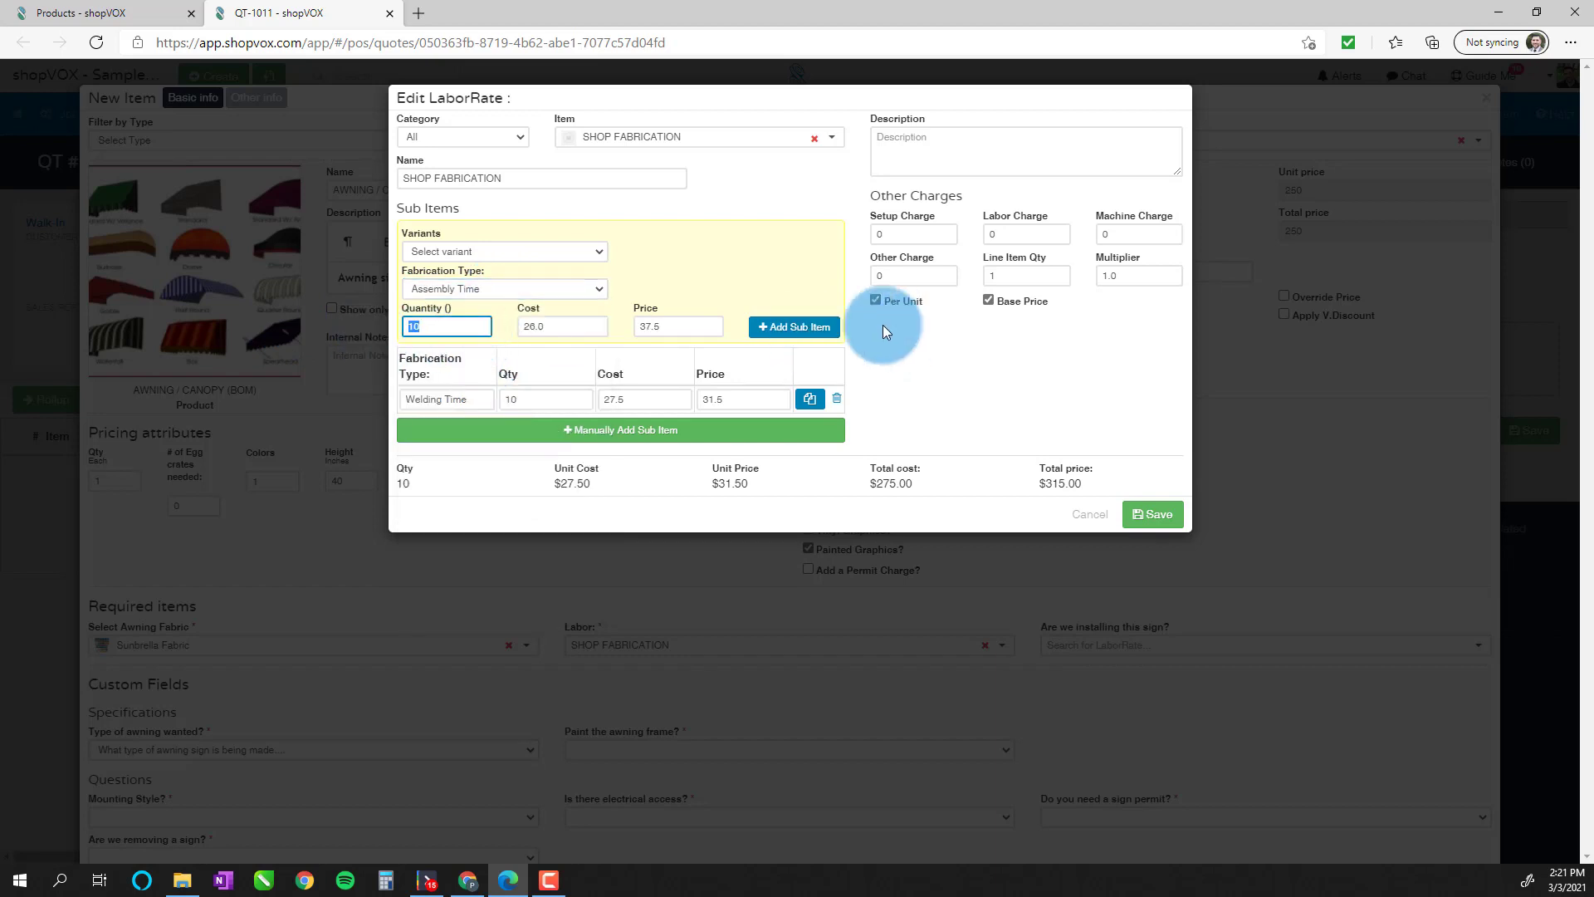
pyautogui.write('5')
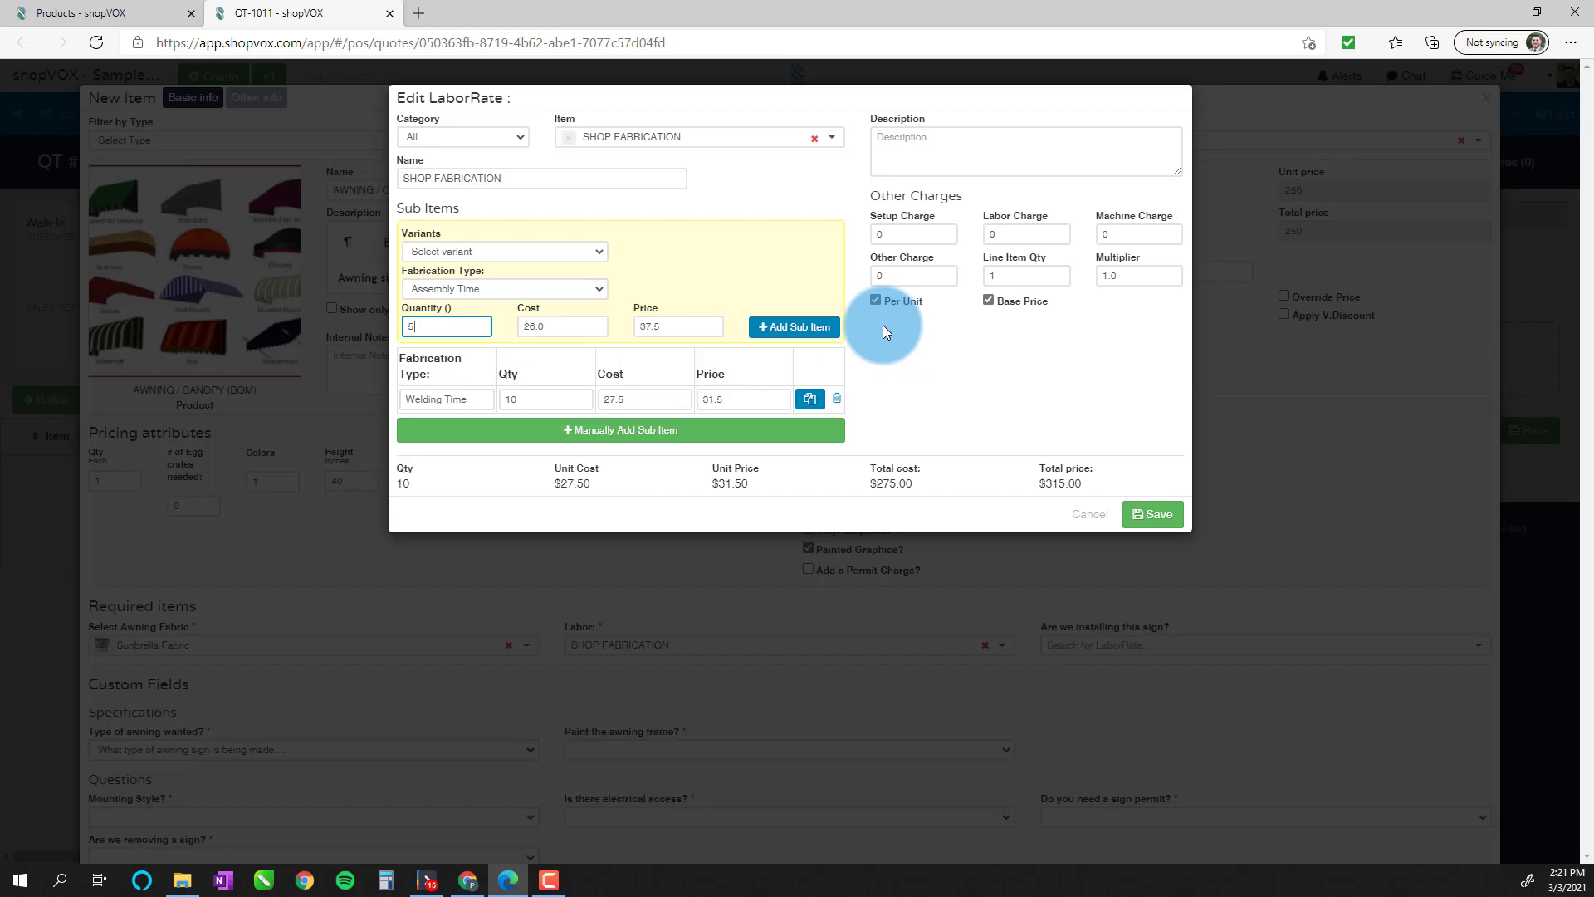
pyautogui.click(806, 329)
# - Add a Painting Time sub item with quantity 8, then save the labor rate and accept the quantity confirmation
pyautogui.click(521, 294)
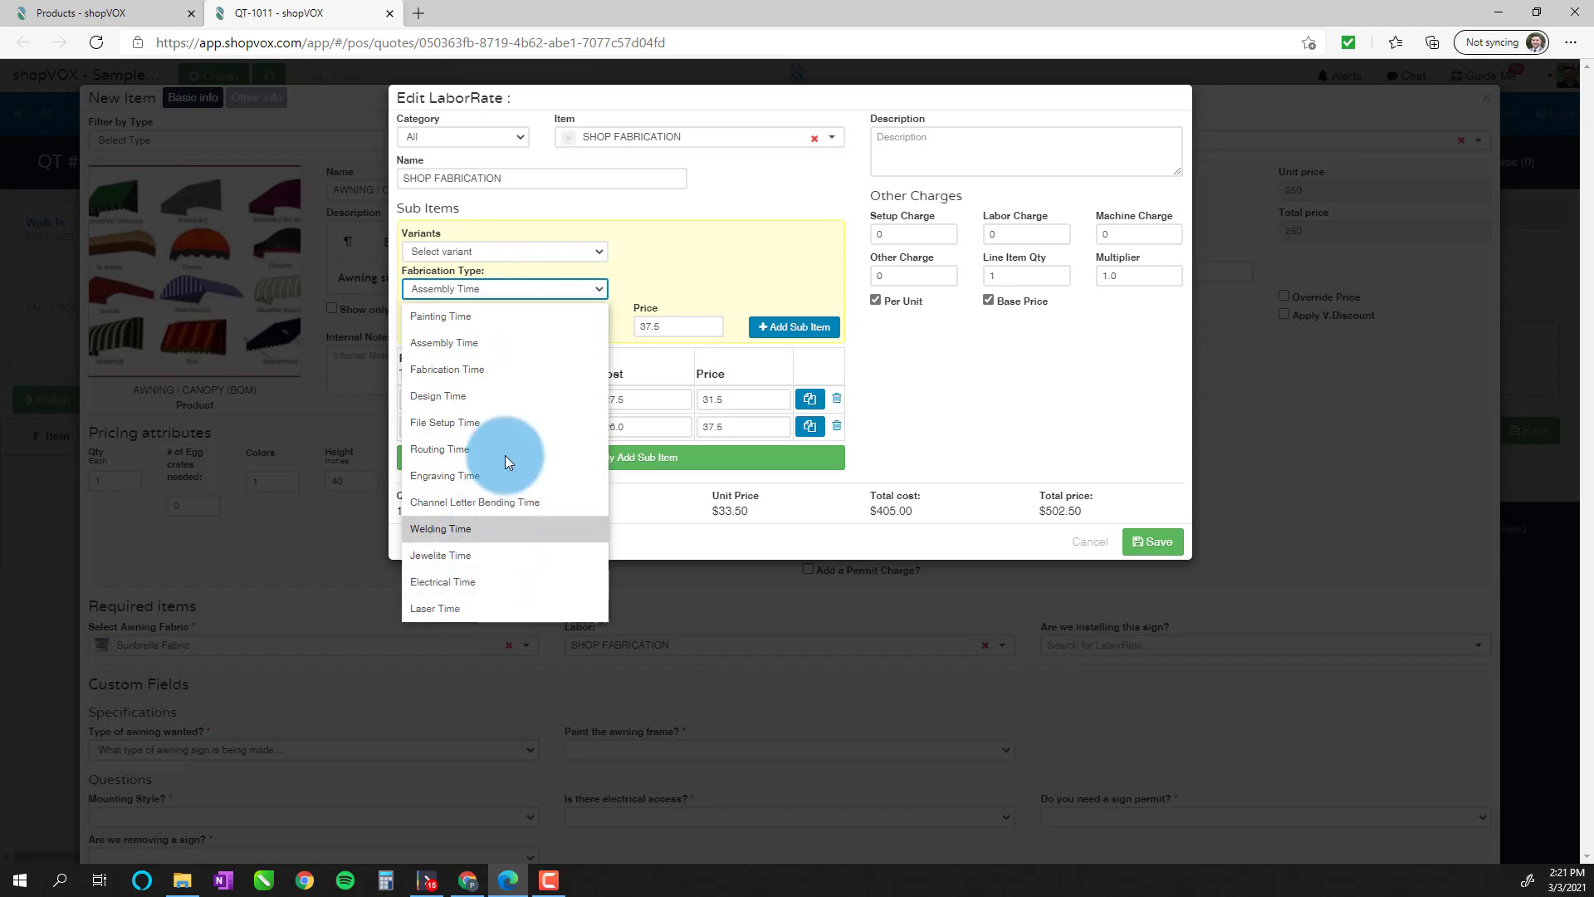
pyautogui.click(507, 321)
pyautogui.doubleClick(480, 332)
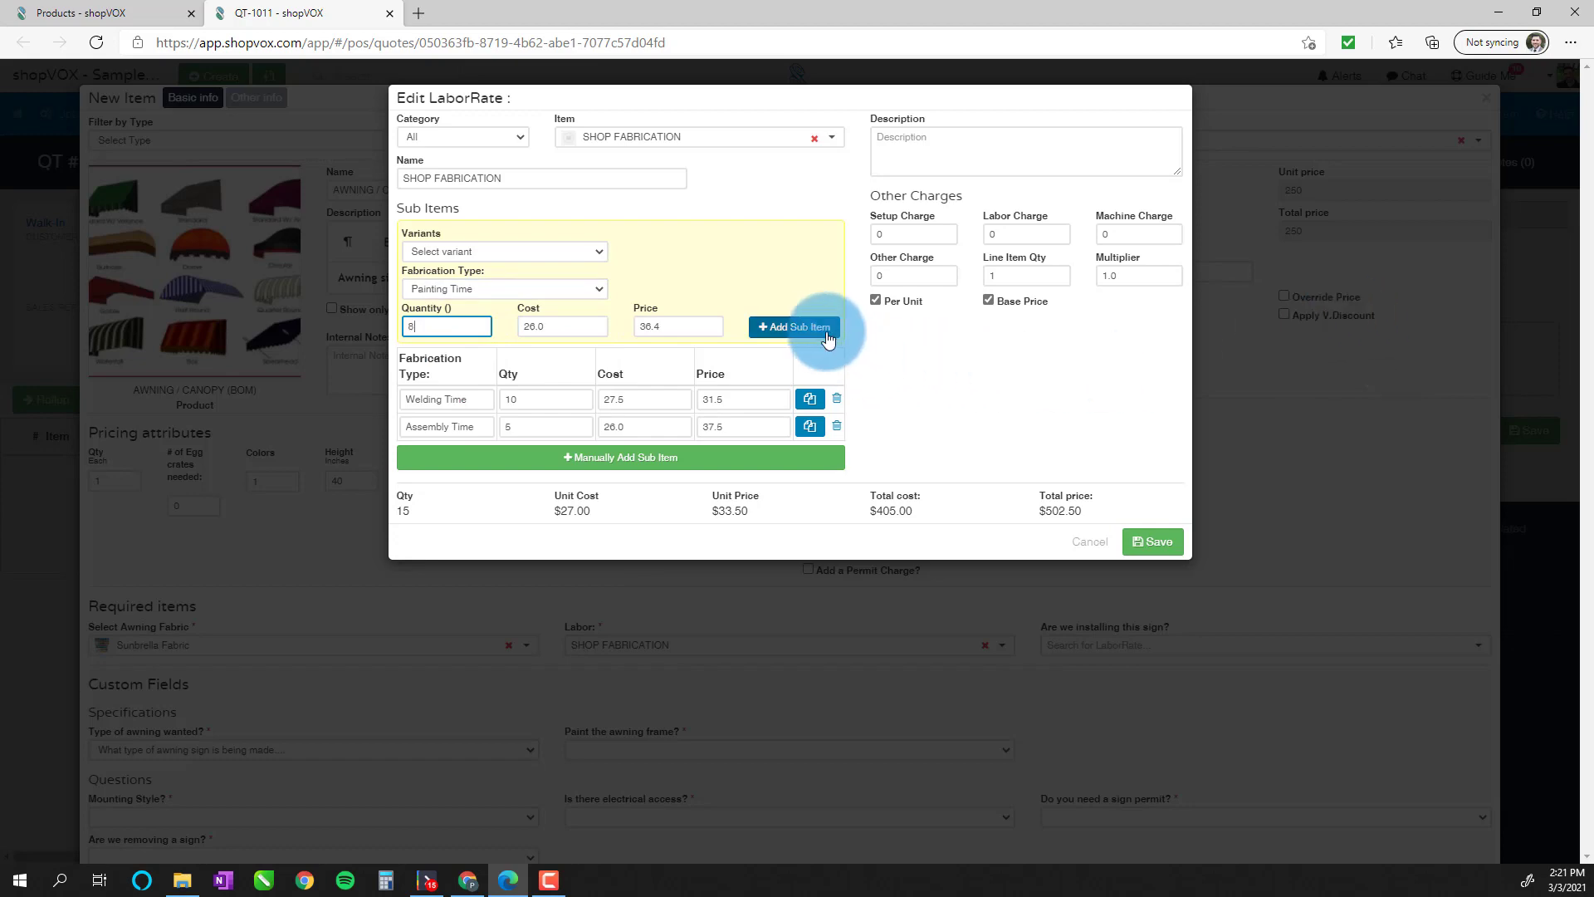
pyautogui.click(799, 333)
pyautogui.click(1138, 568)
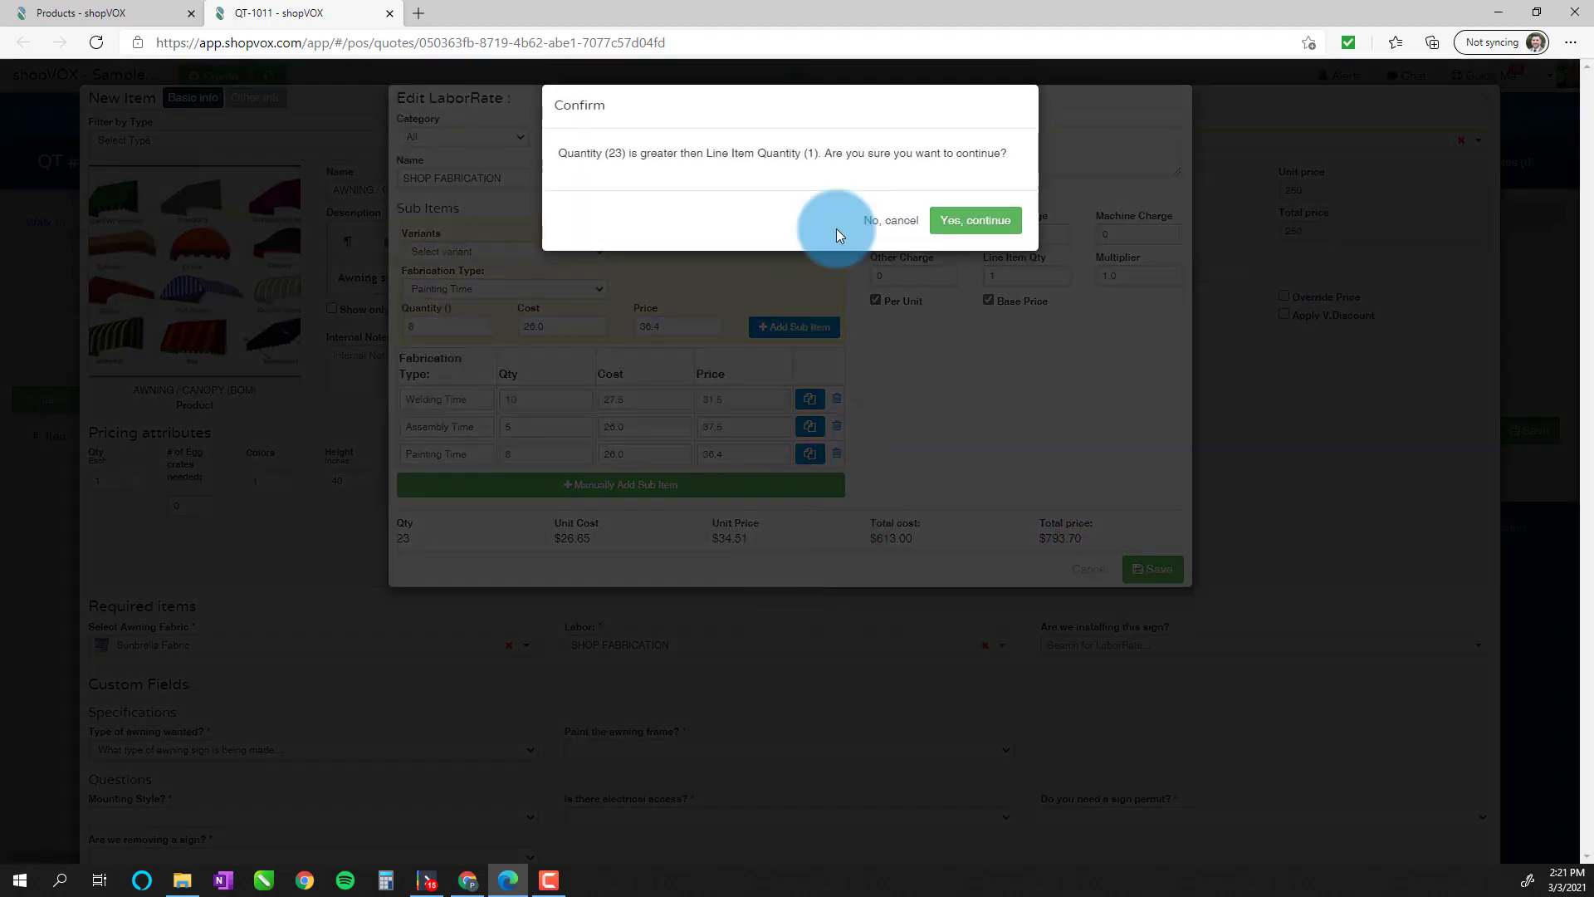
pyautogui.click(992, 221)
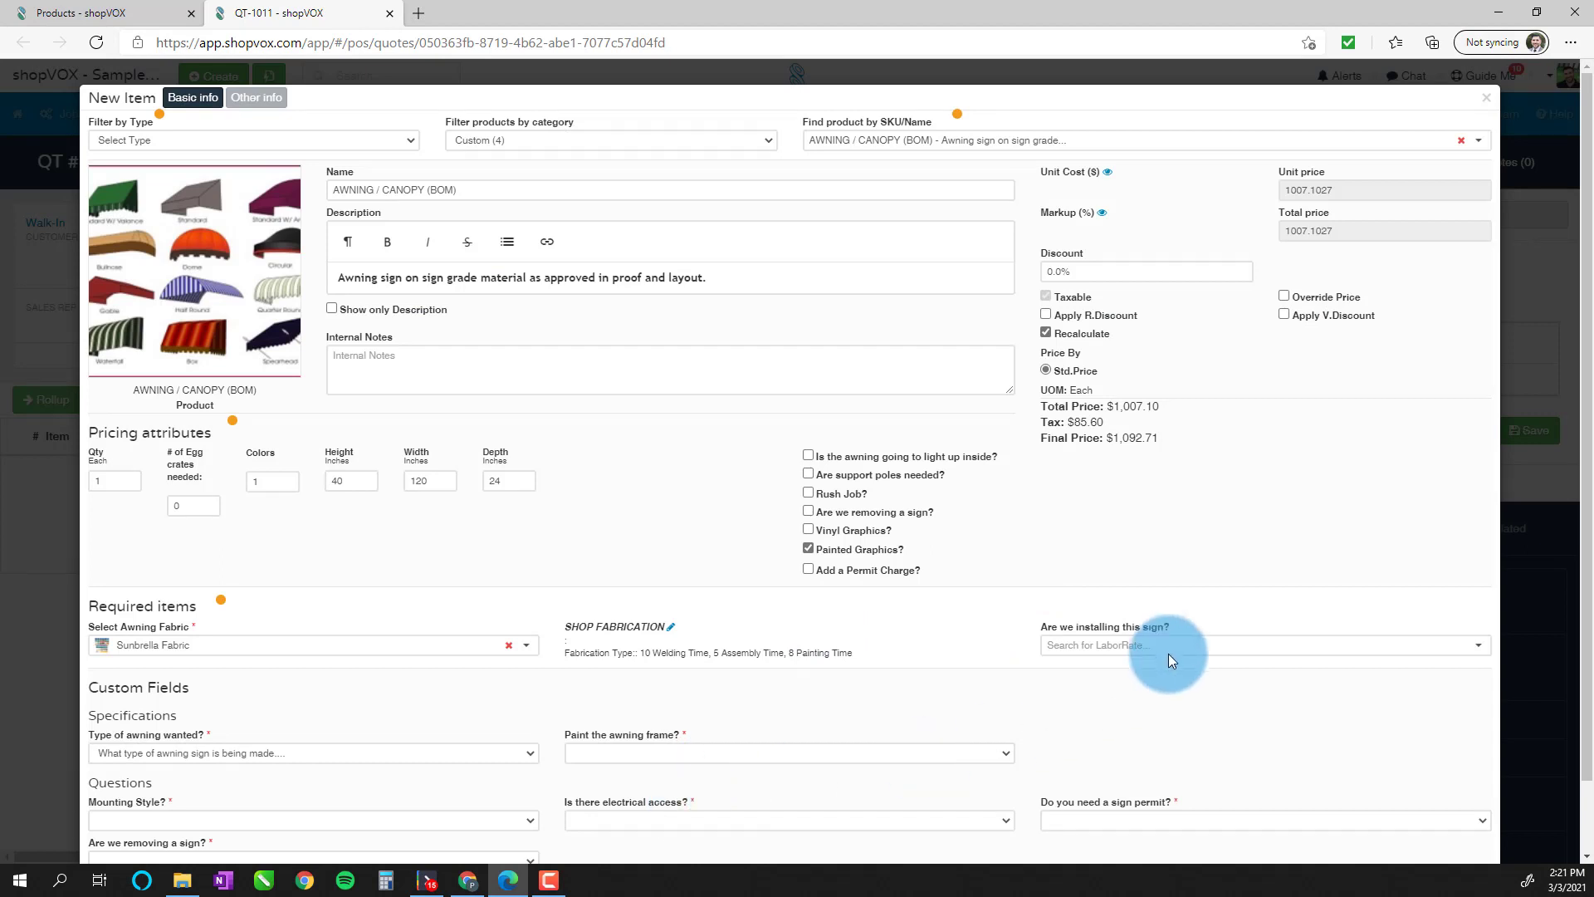
# - Check the installation labor choices without picking one, and set the type of awning wanted to Standard
pyautogui.click(1157, 644)
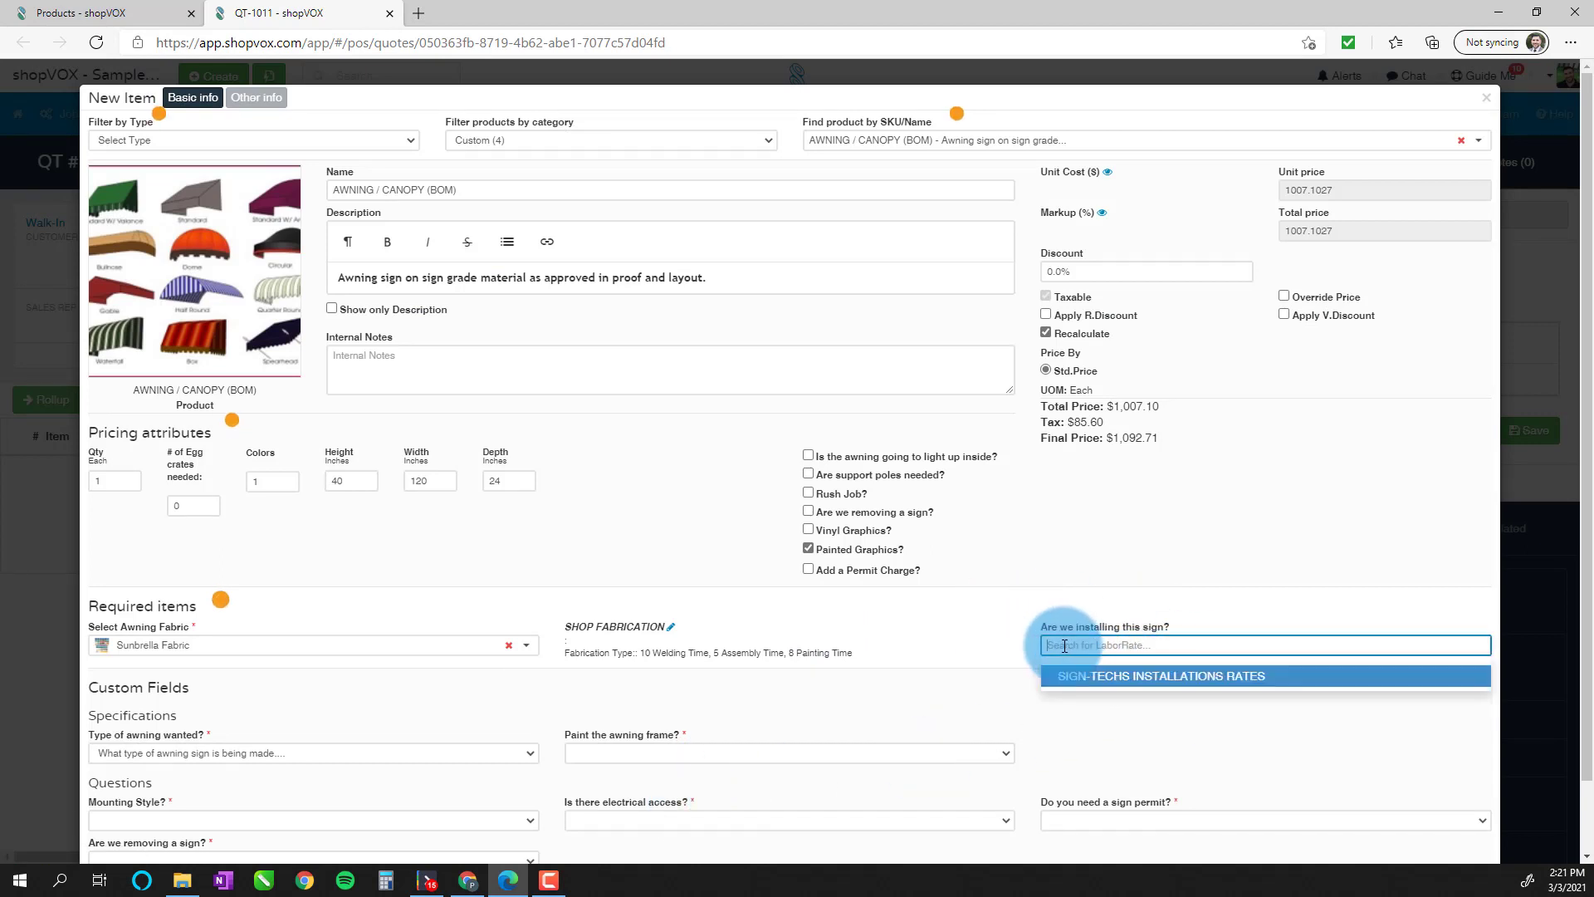
pyautogui.click(958, 657)
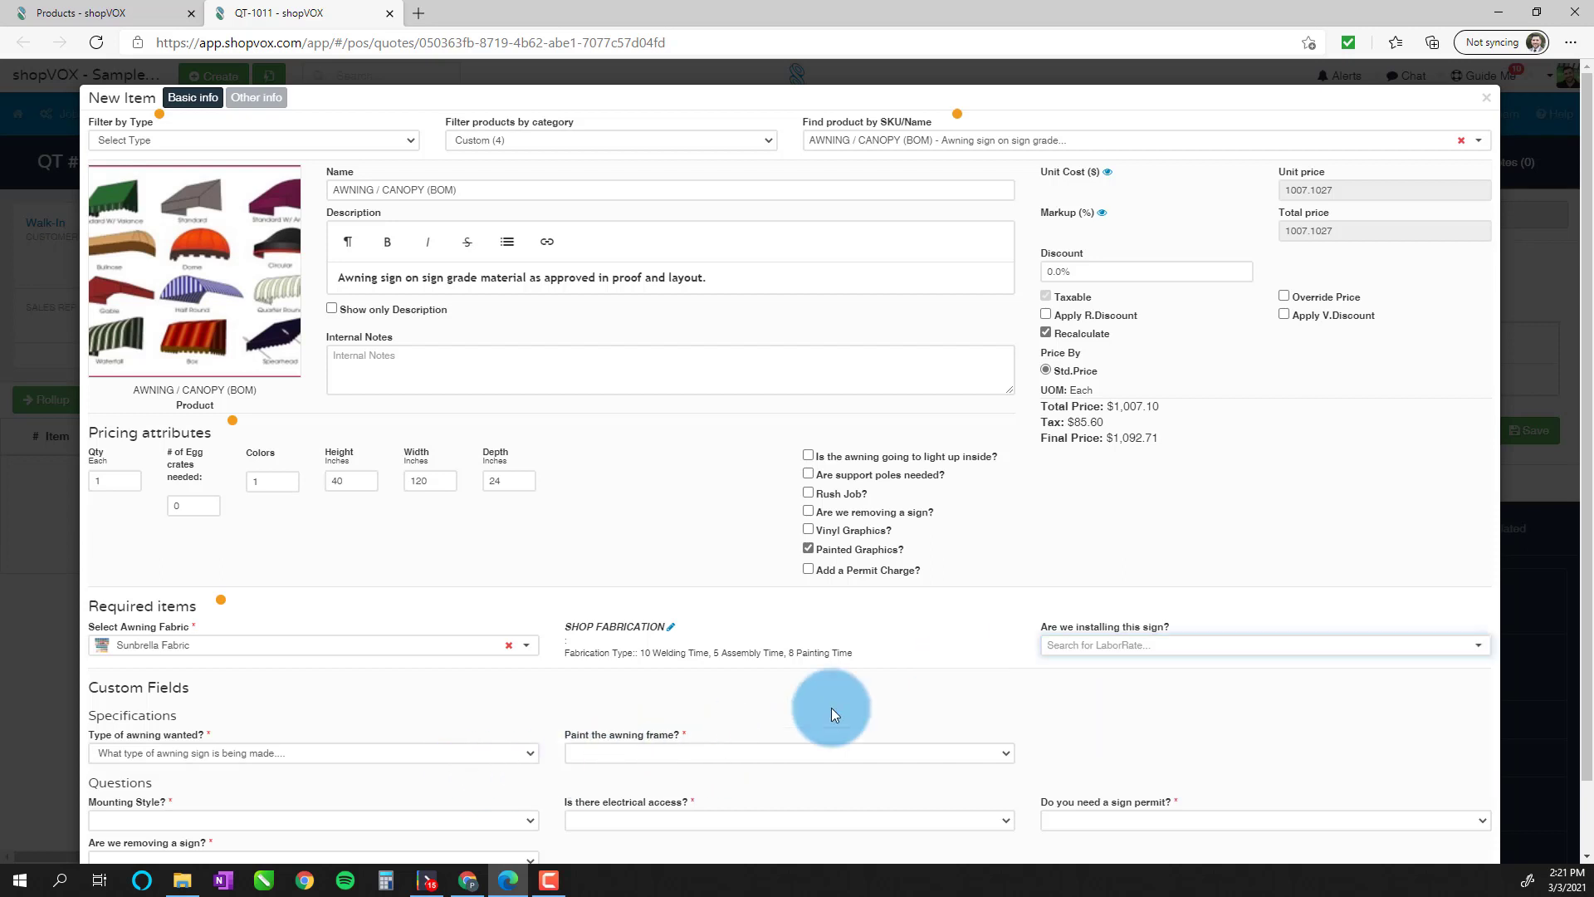
pyautogui.click(226, 753)
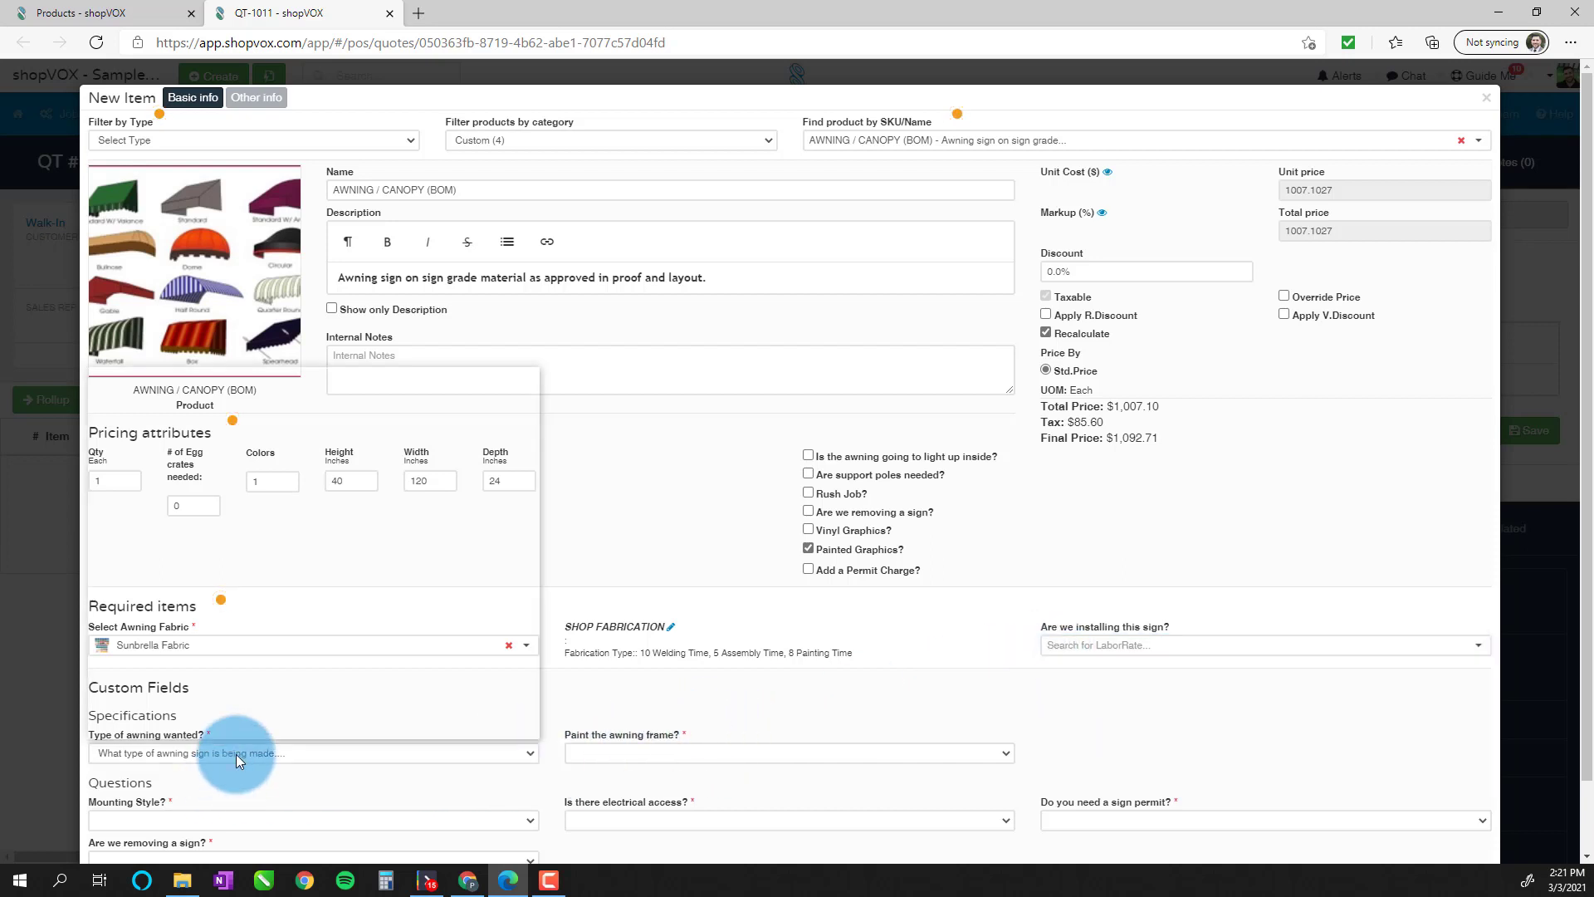
pyautogui.click(571, 715)
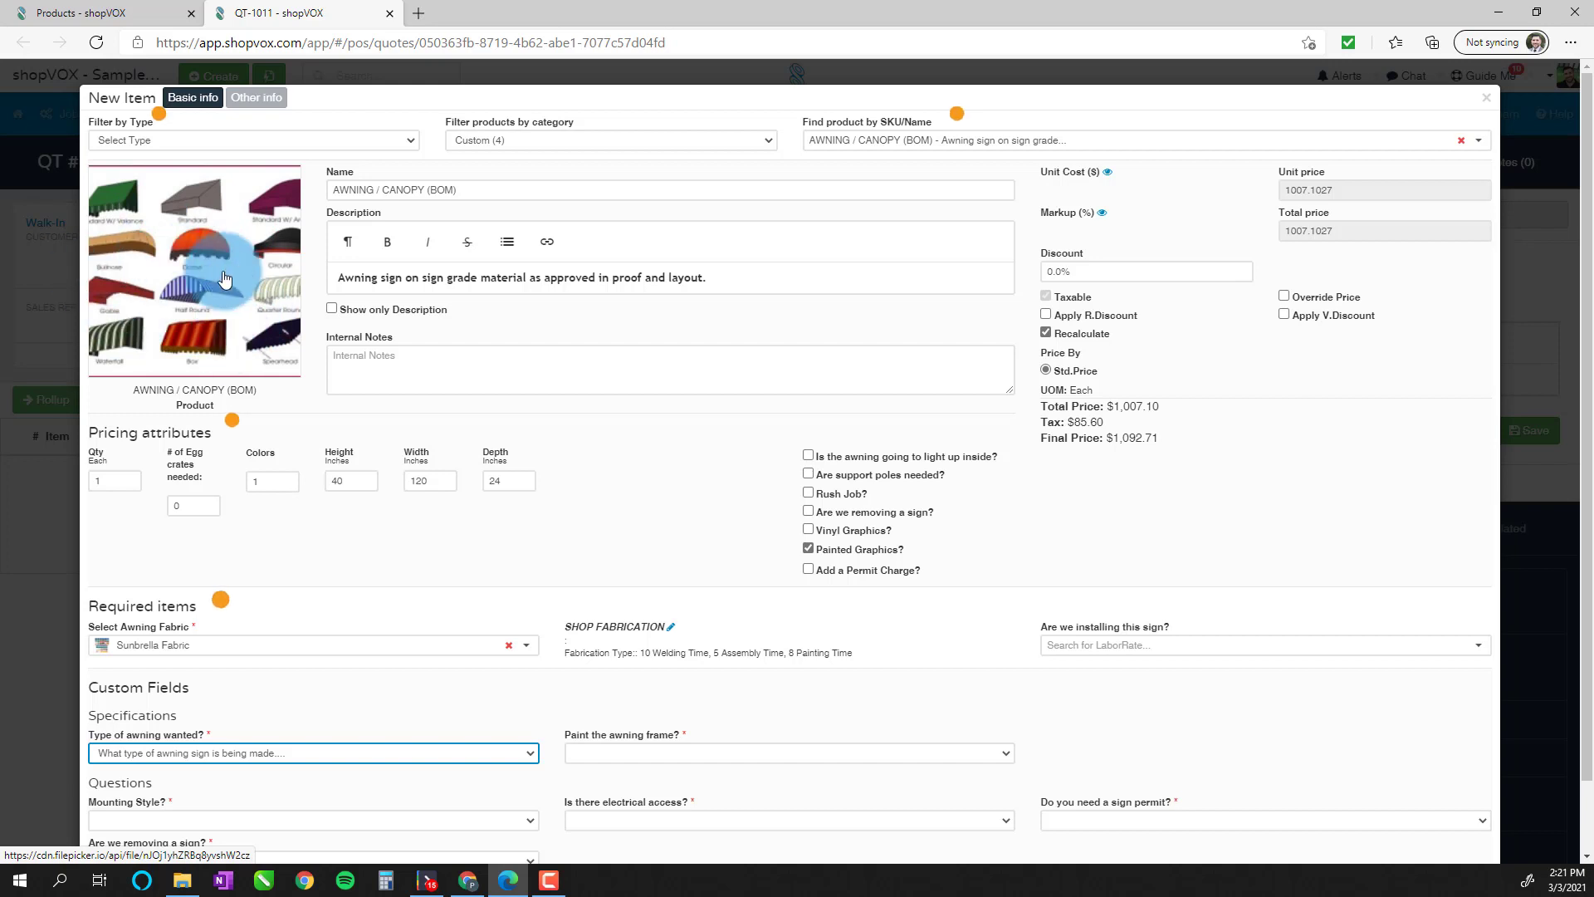
pyautogui.click(202, 755)
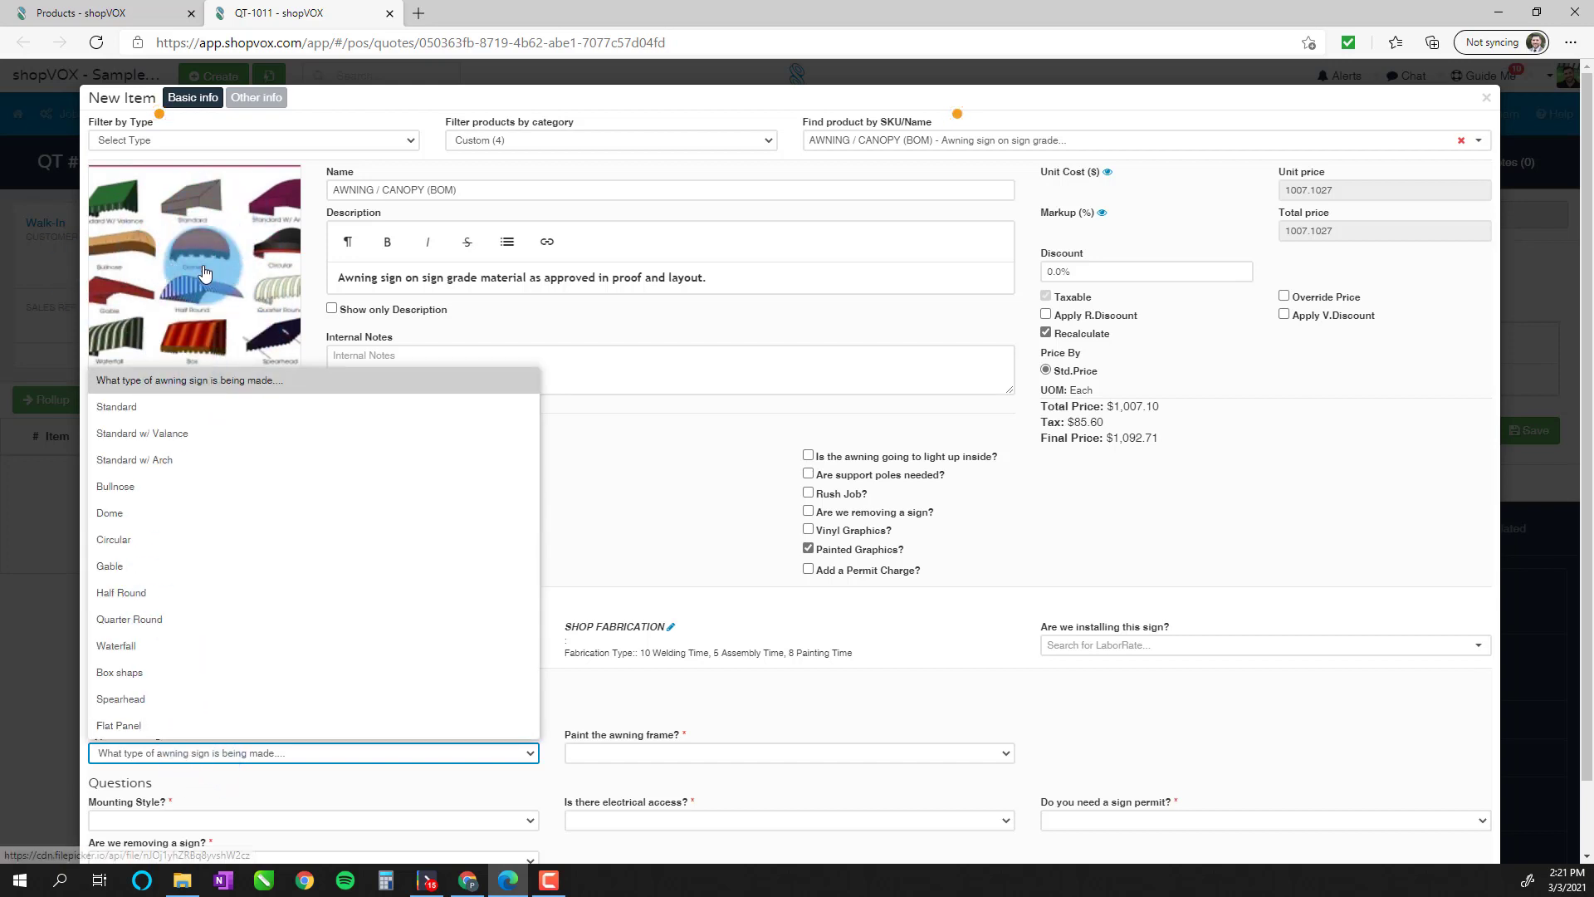
pyautogui.click(174, 415)
pyautogui.click(319, 565)
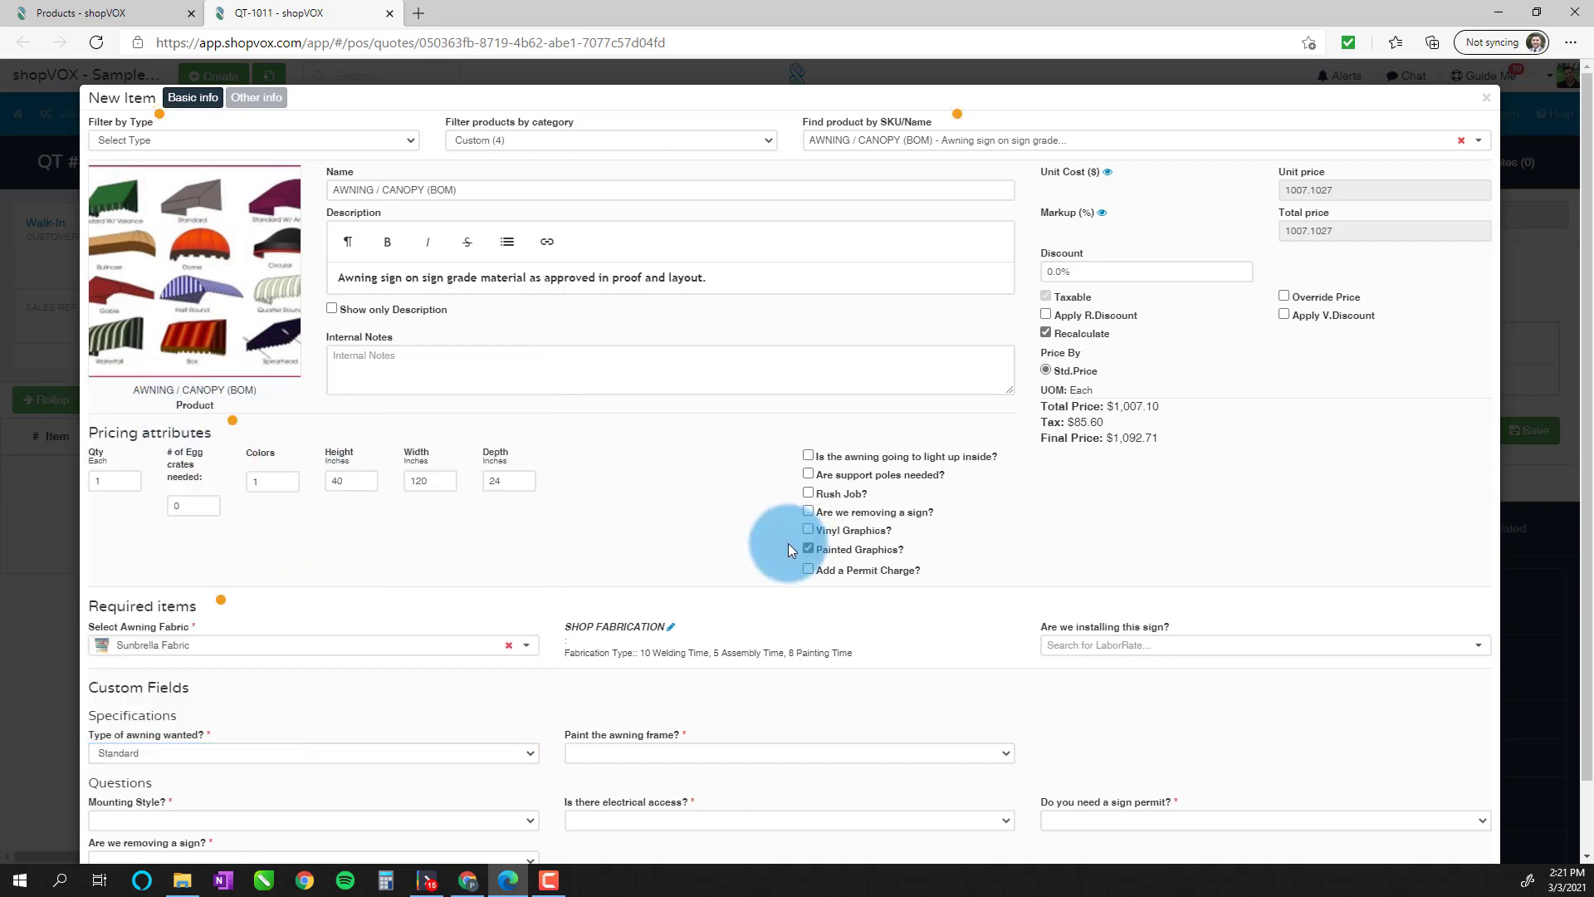
# - Answer YES to painting the awning frame and set the mounting style to Concrete Wall
pyautogui.click(740, 754)
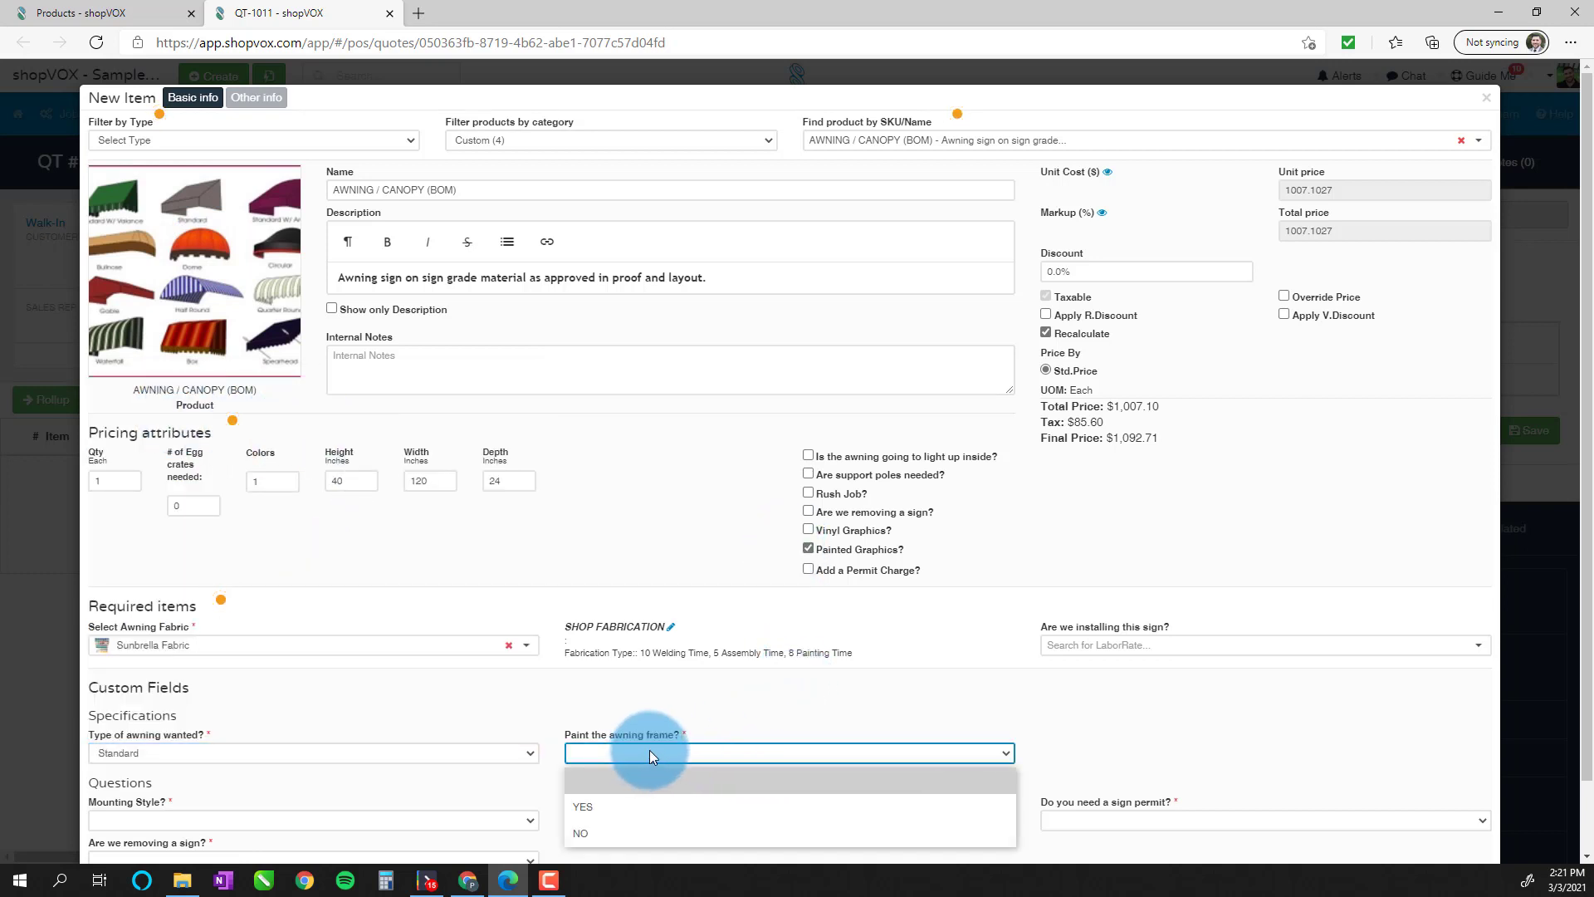
pyautogui.click(633, 809)
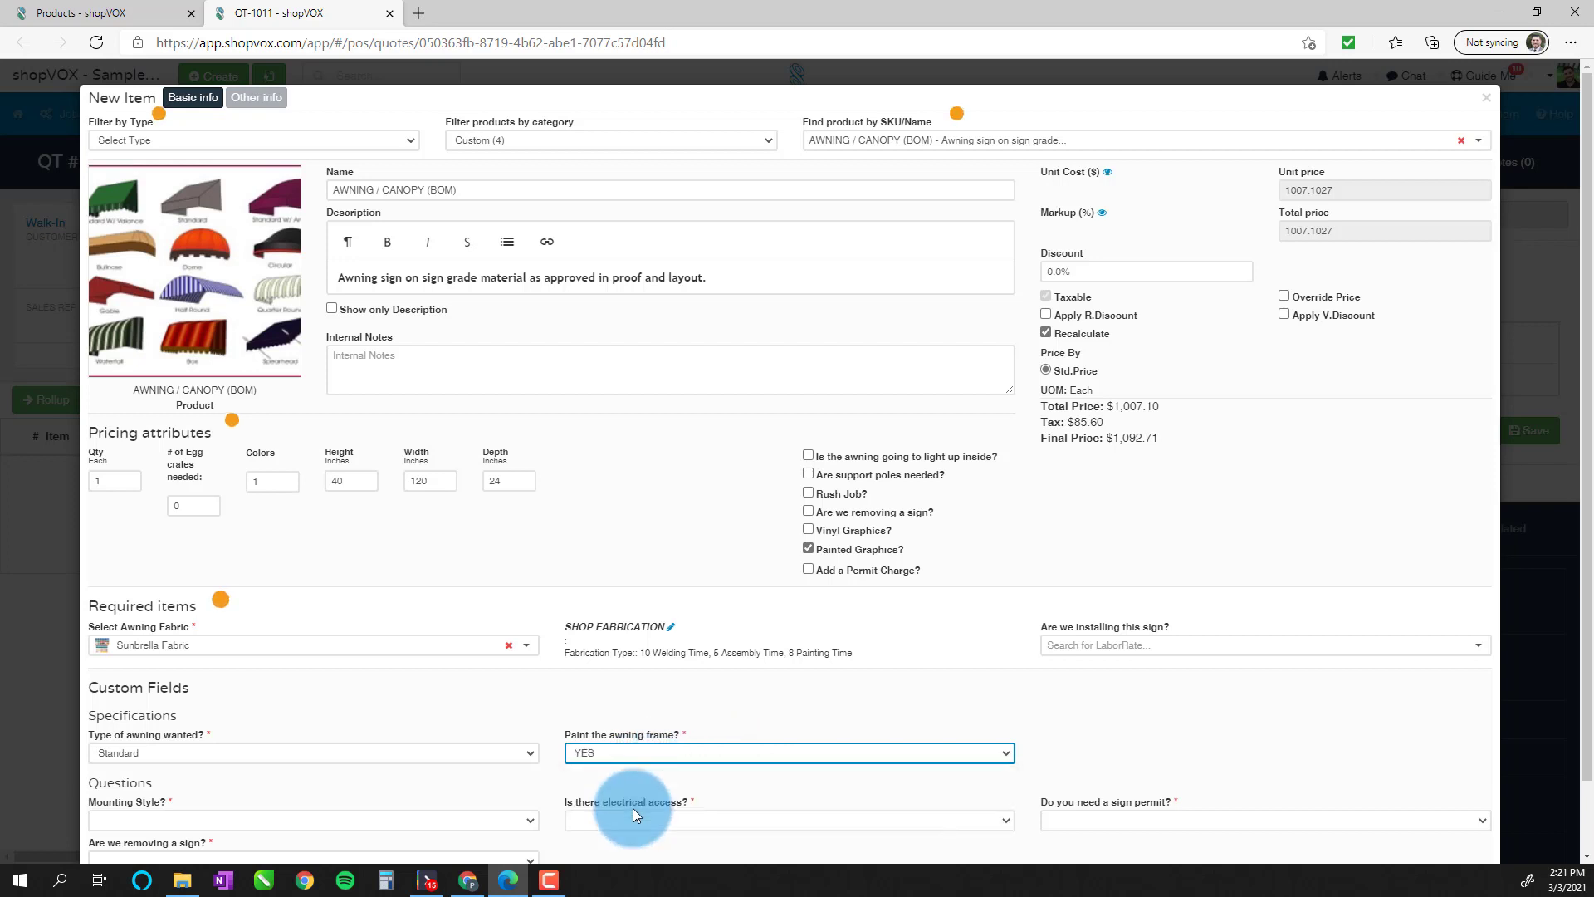
pyautogui.scroll(-1, 634, 714)
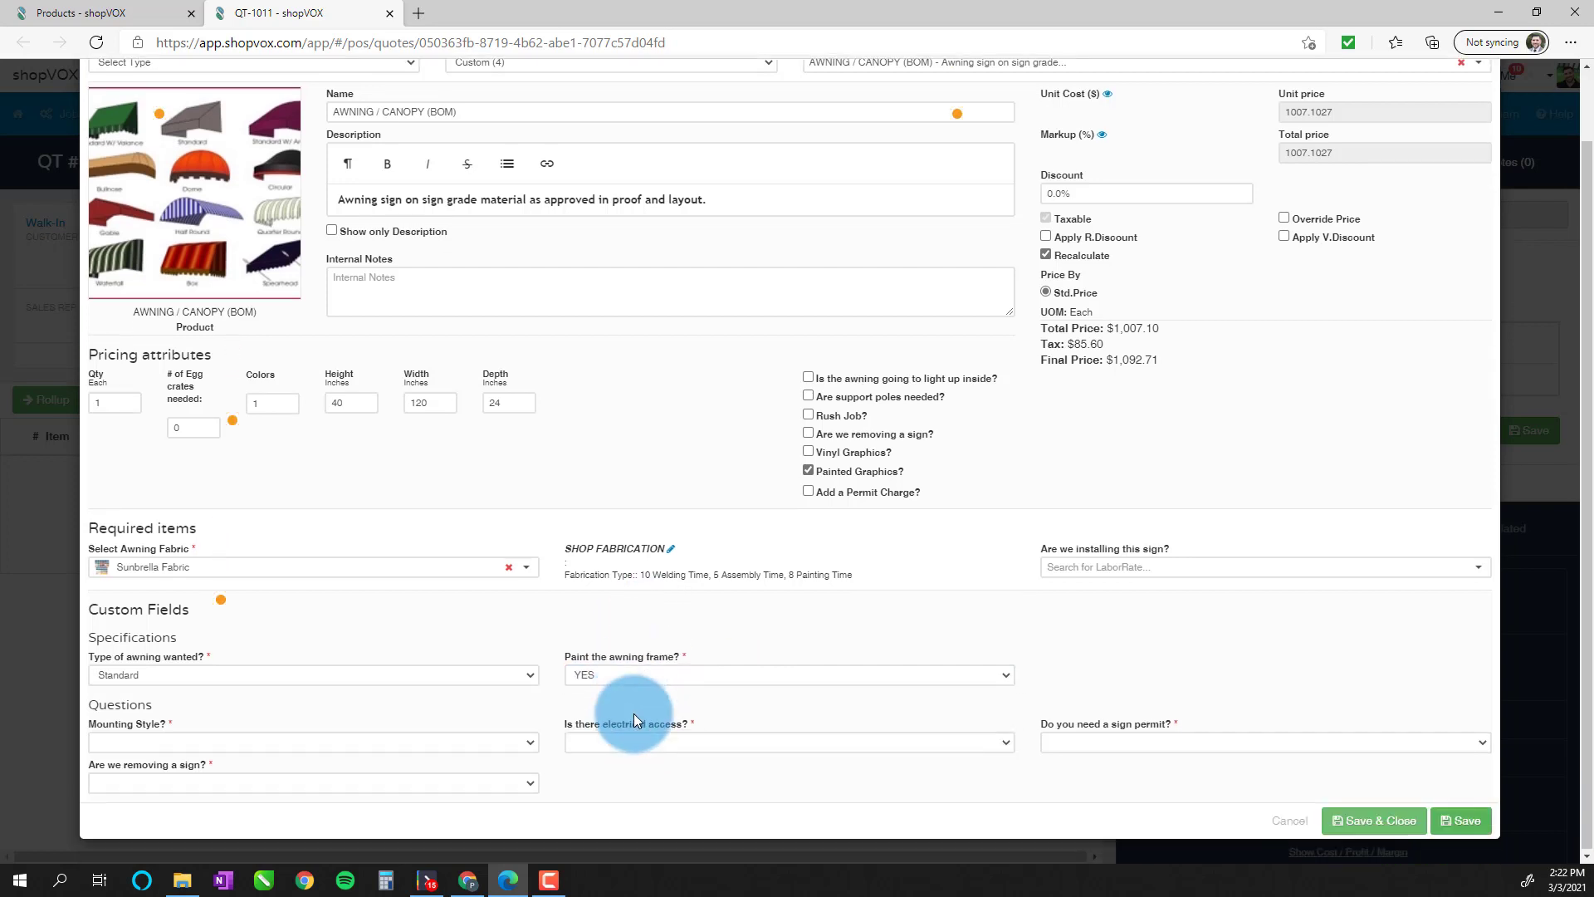
pyautogui.click(411, 743)
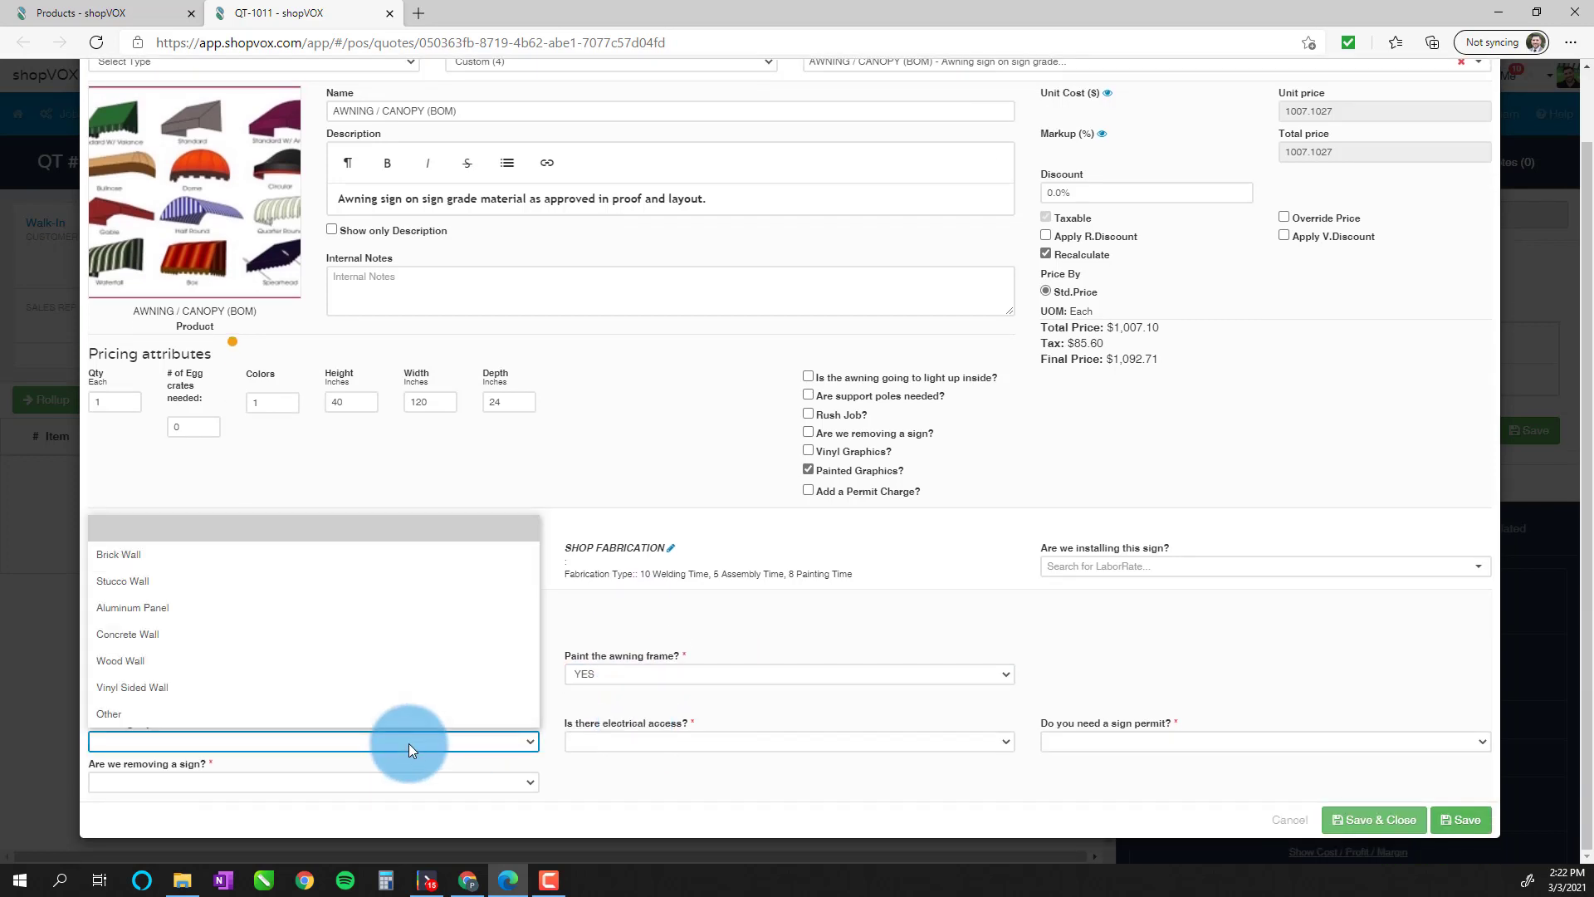
pyautogui.click(352, 639)
# - Answer No for electrical access and YES for needing a sign permit
pyautogui.click(655, 739)
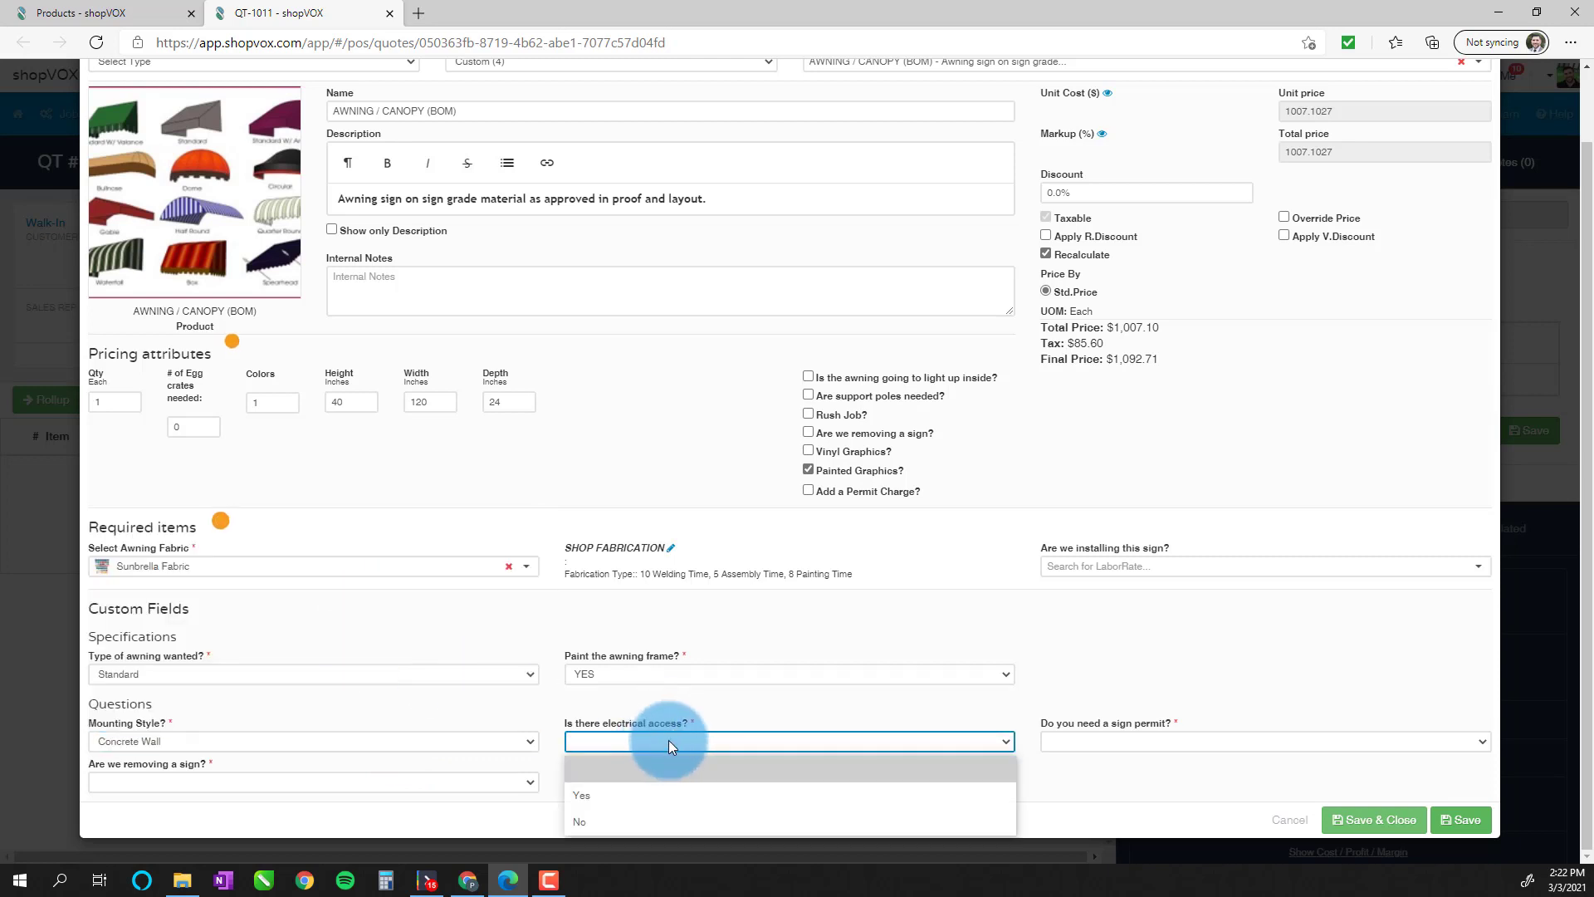
pyautogui.click(676, 741)
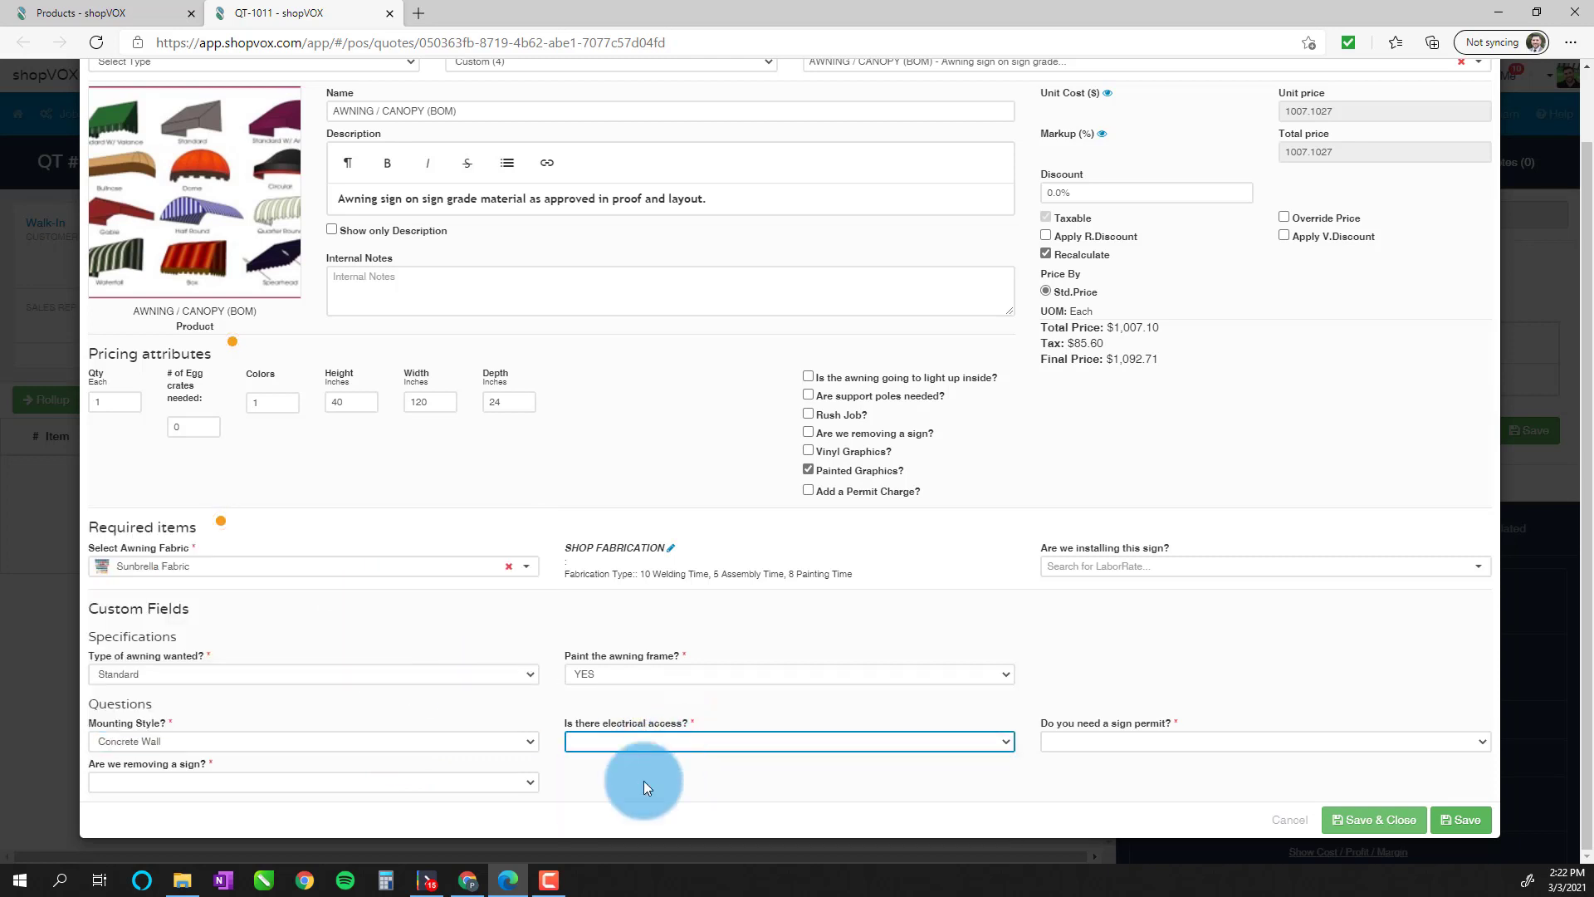
pyautogui.click(653, 744)
pyautogui.click(619, 822)
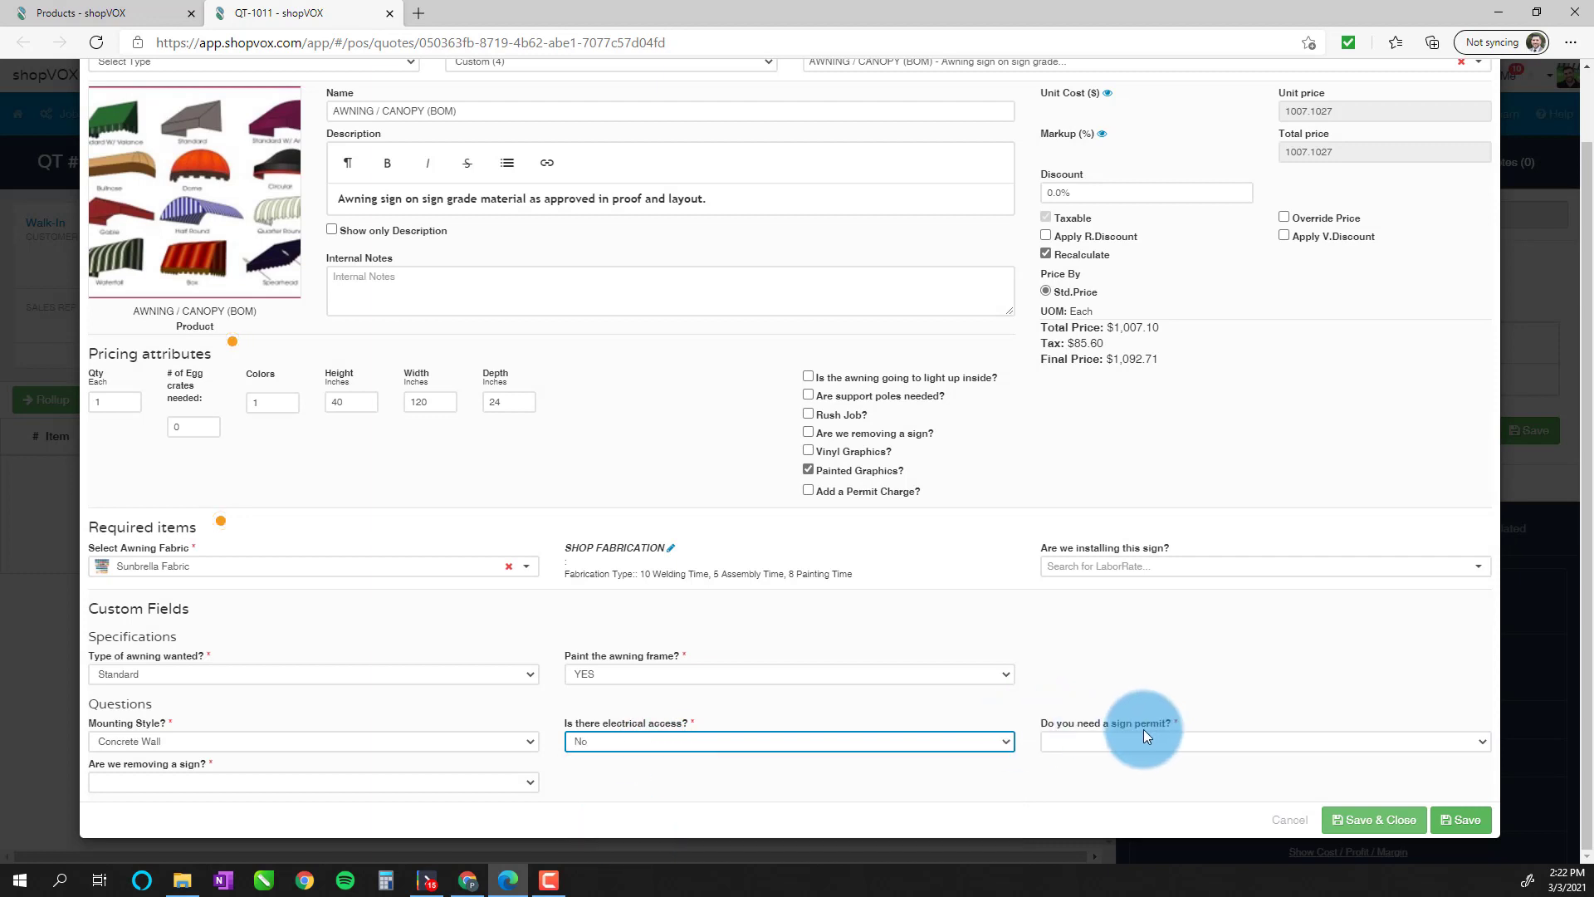
pyautogui.click(1118, 739)
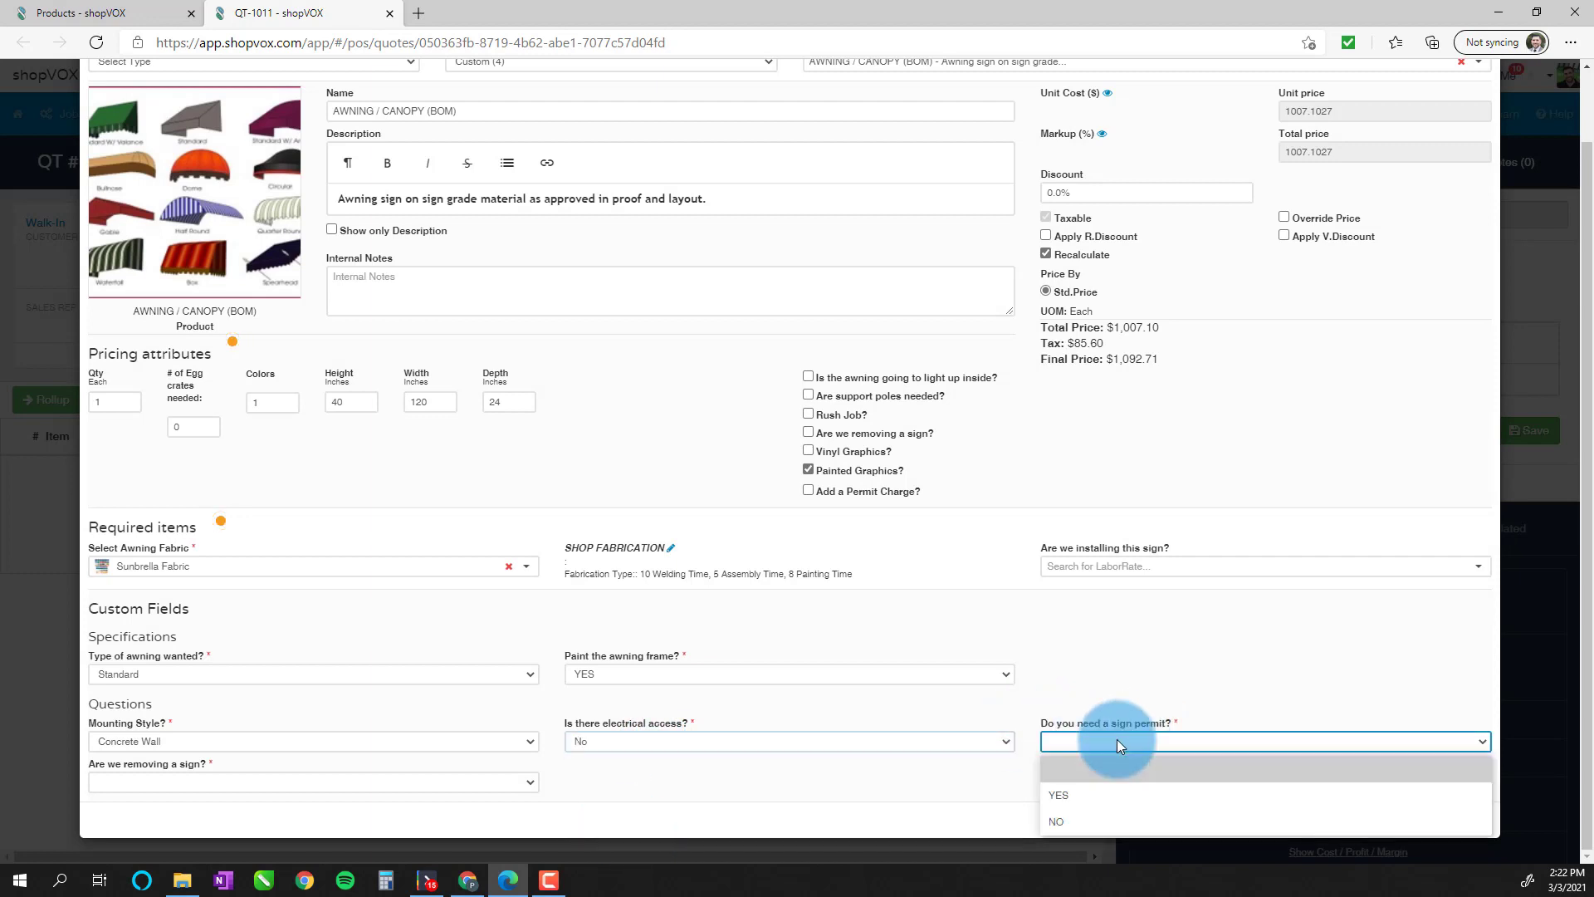
pyautogui.click(1118, 796)
# - Answer NO to removing a sign, then save the awning item to the quote
pyautogui.click(397, 779)
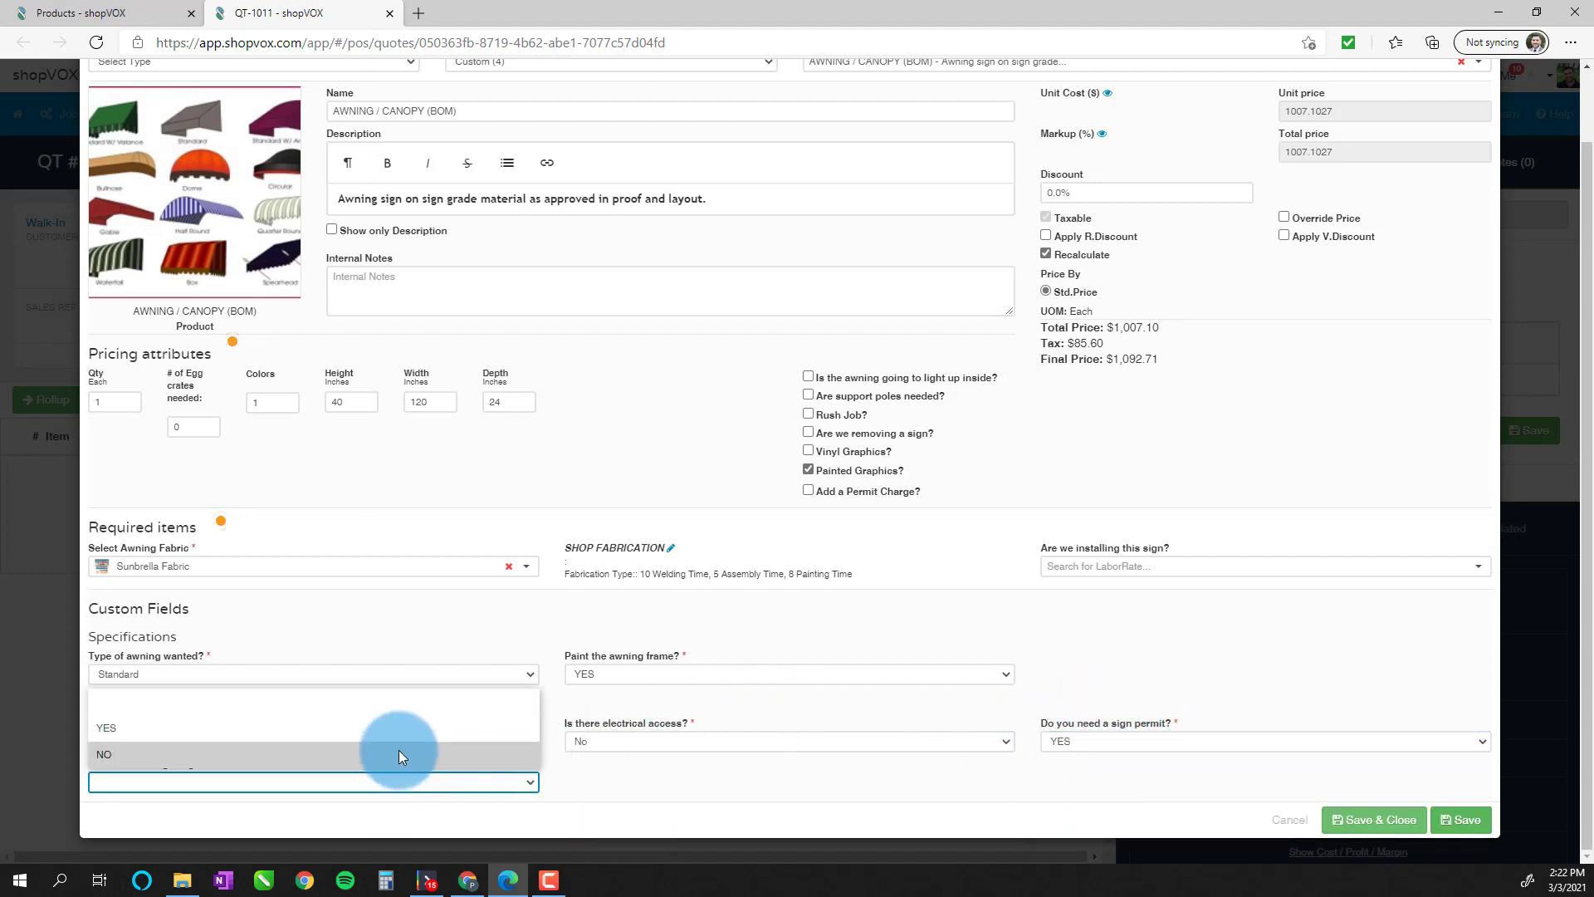
pyautogui.click(400, 752)
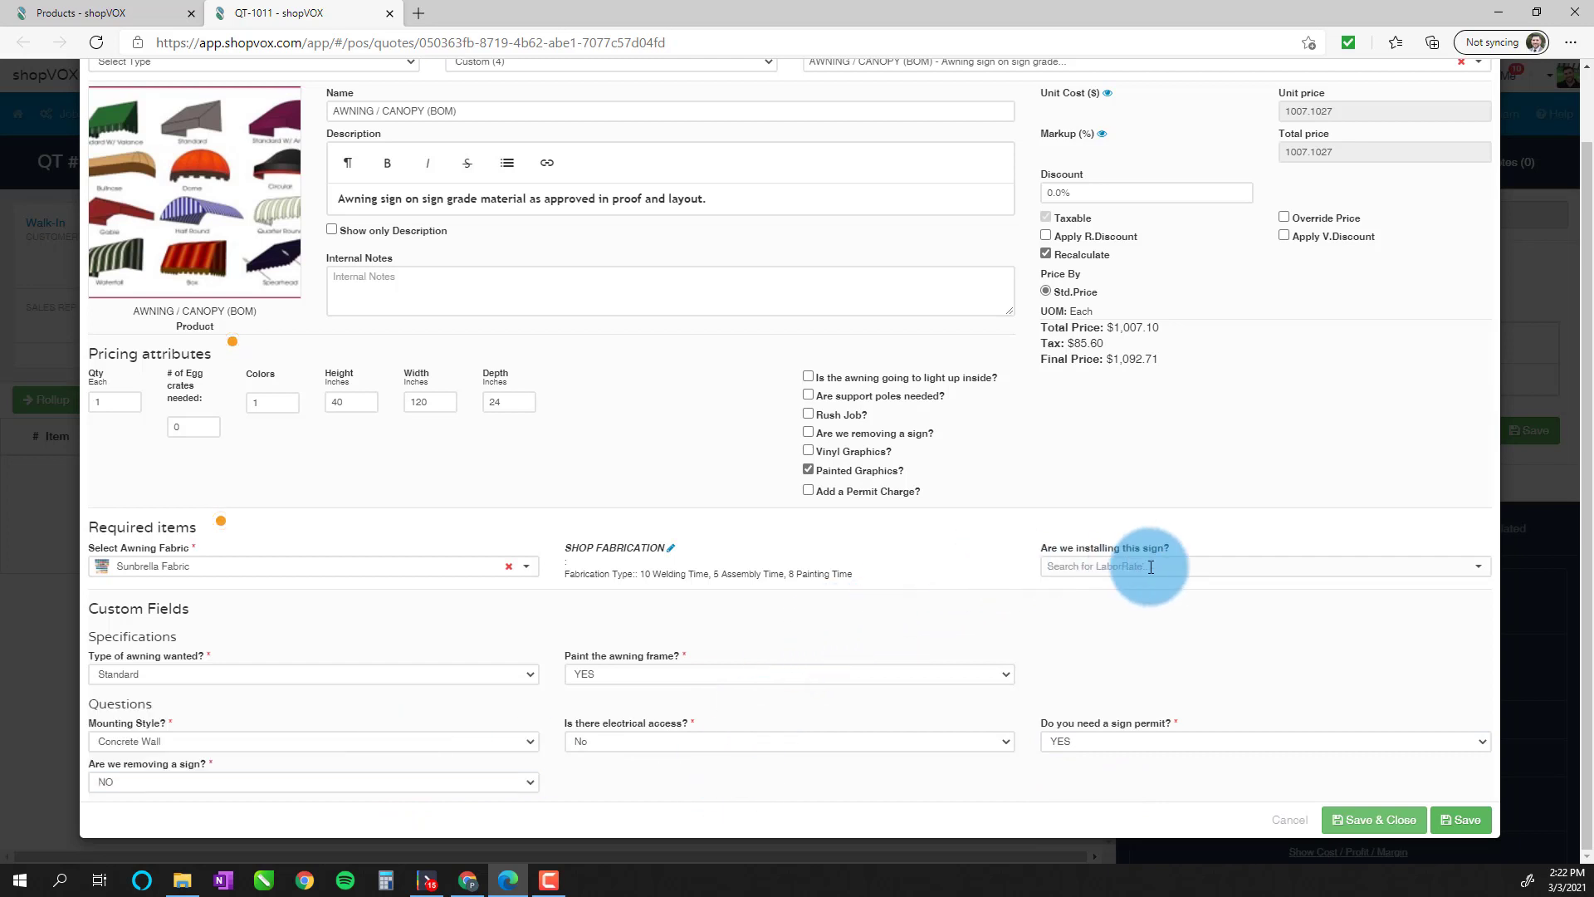
pyautogui.scroll(2, 1363, 377)
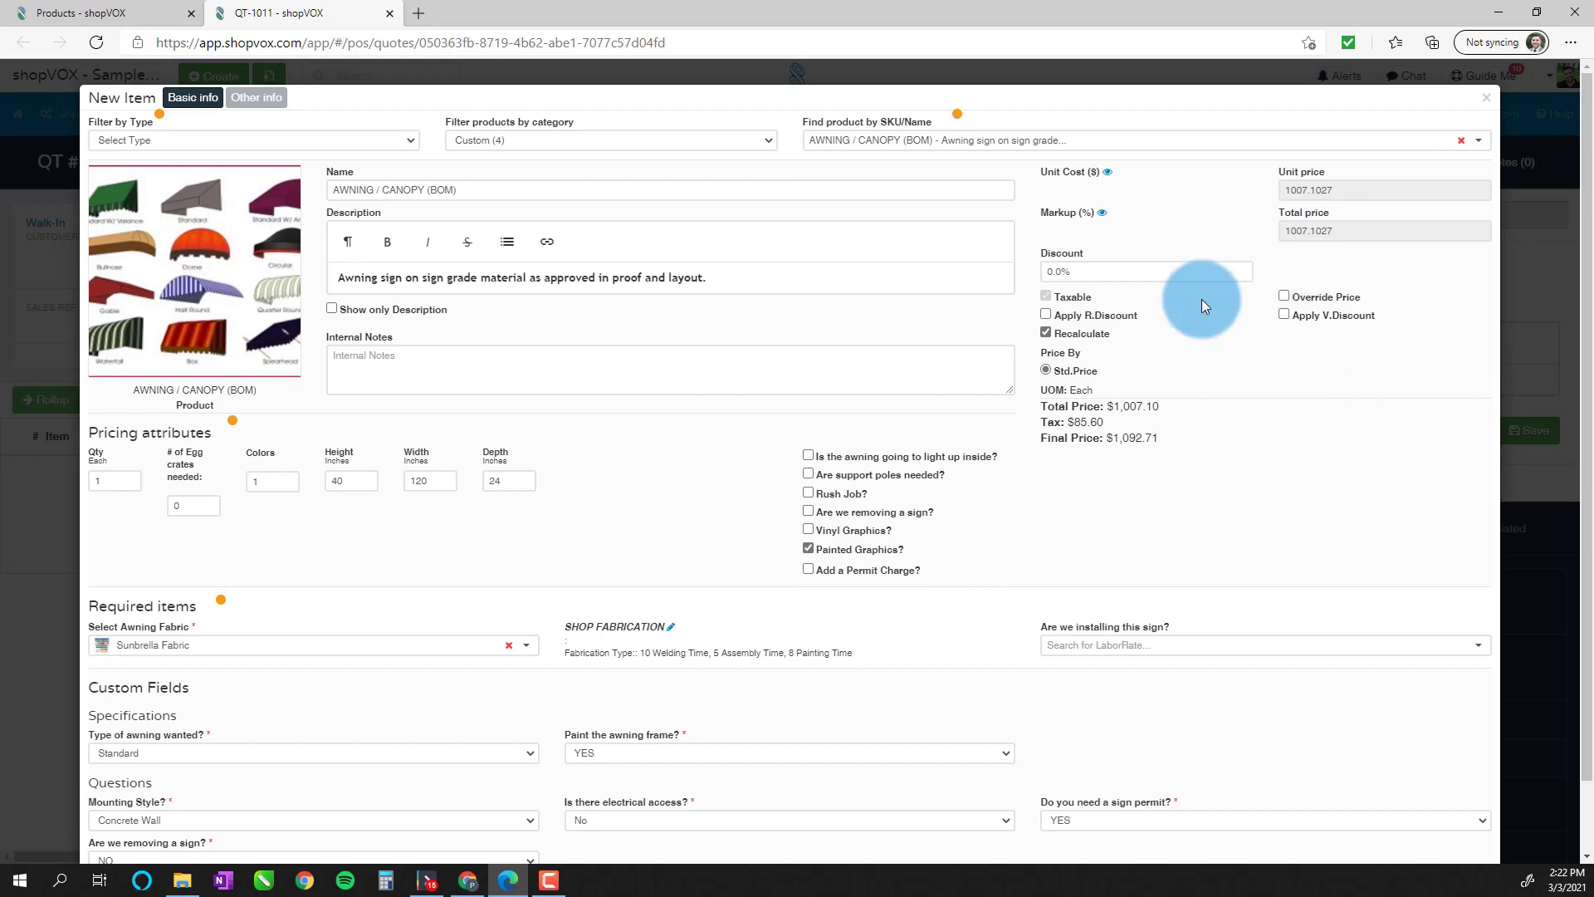
pyautogui.scroll(-2, 1282, 544)
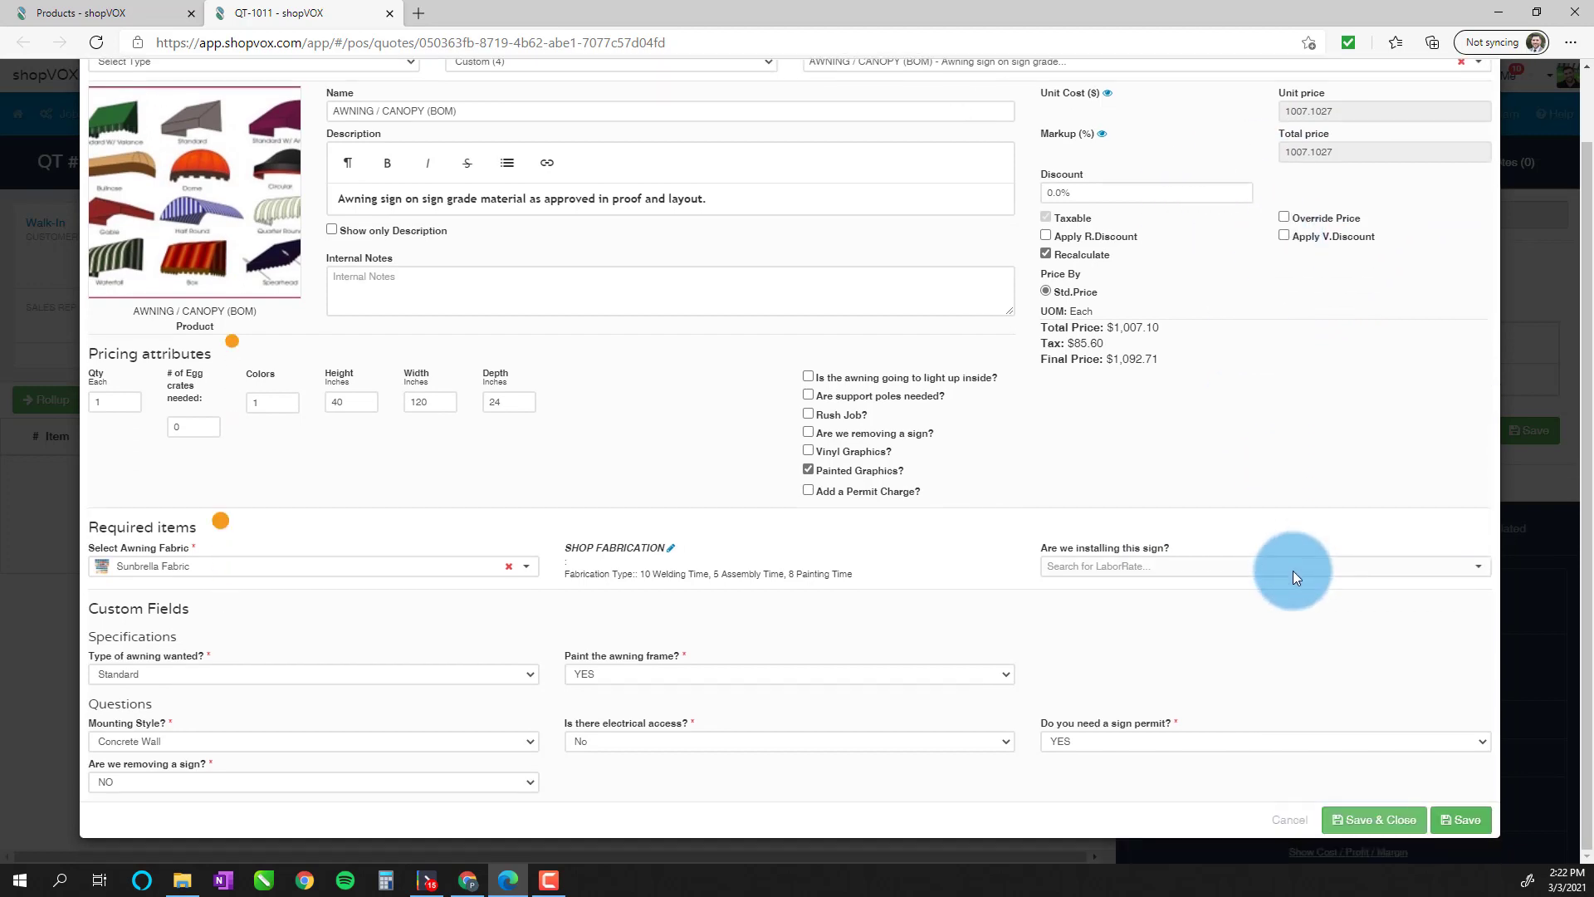
pyautogui.click(1445, 822)
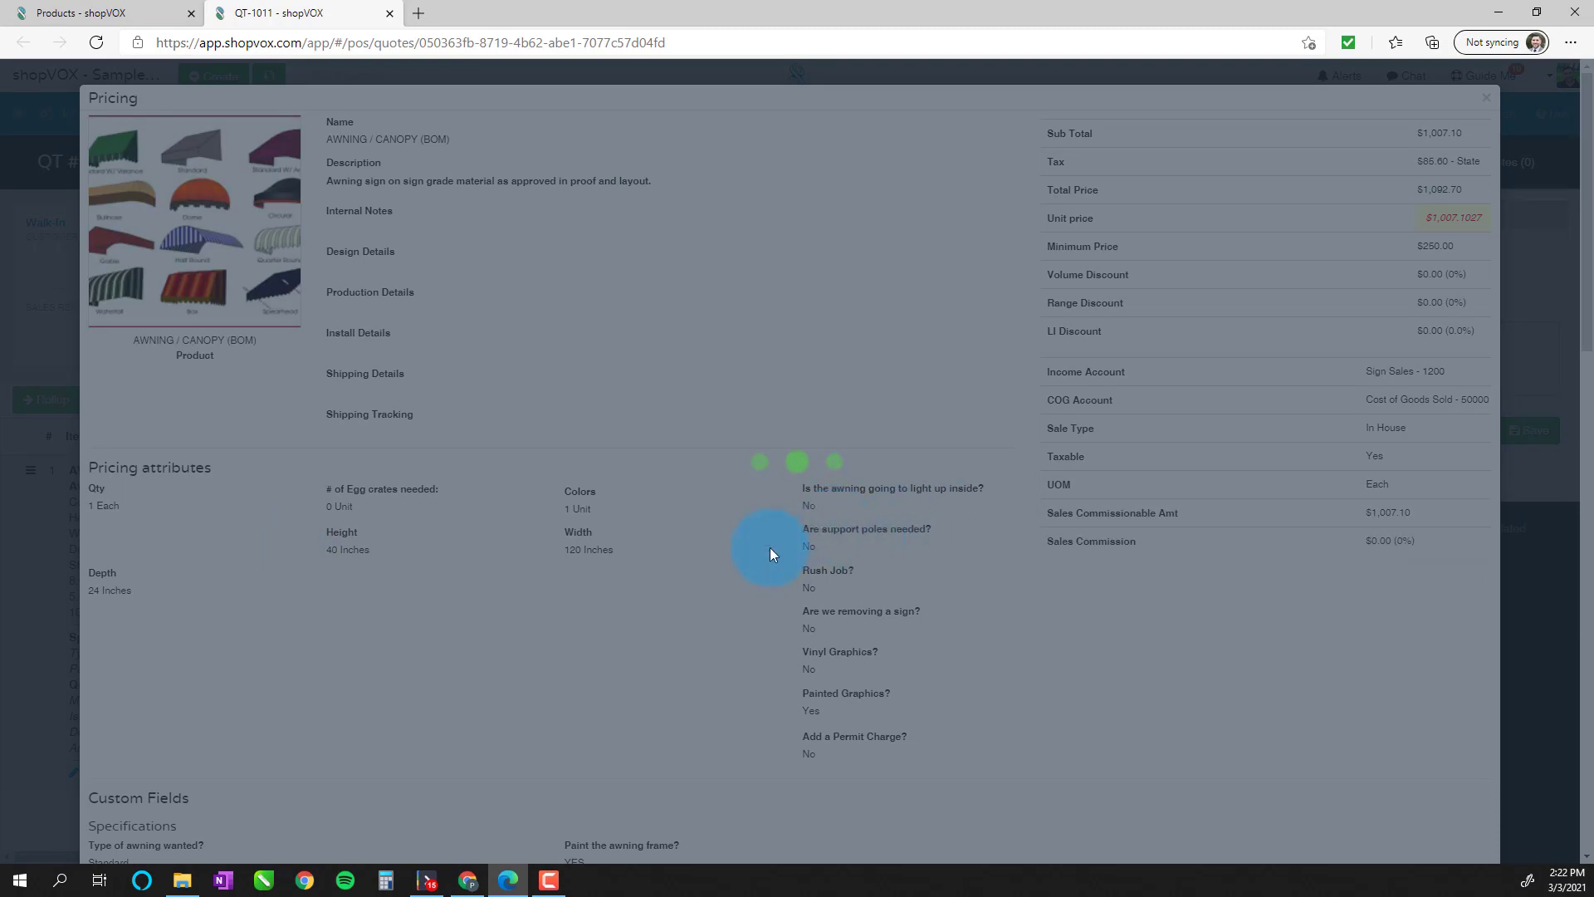
# - Set the Sunbrella Fabric quantity to 14 feet in the item's pricing breakdown
pyautogui.scroll(-7, 551, 541)
pyautogui.scroll(-4, 713, 538)
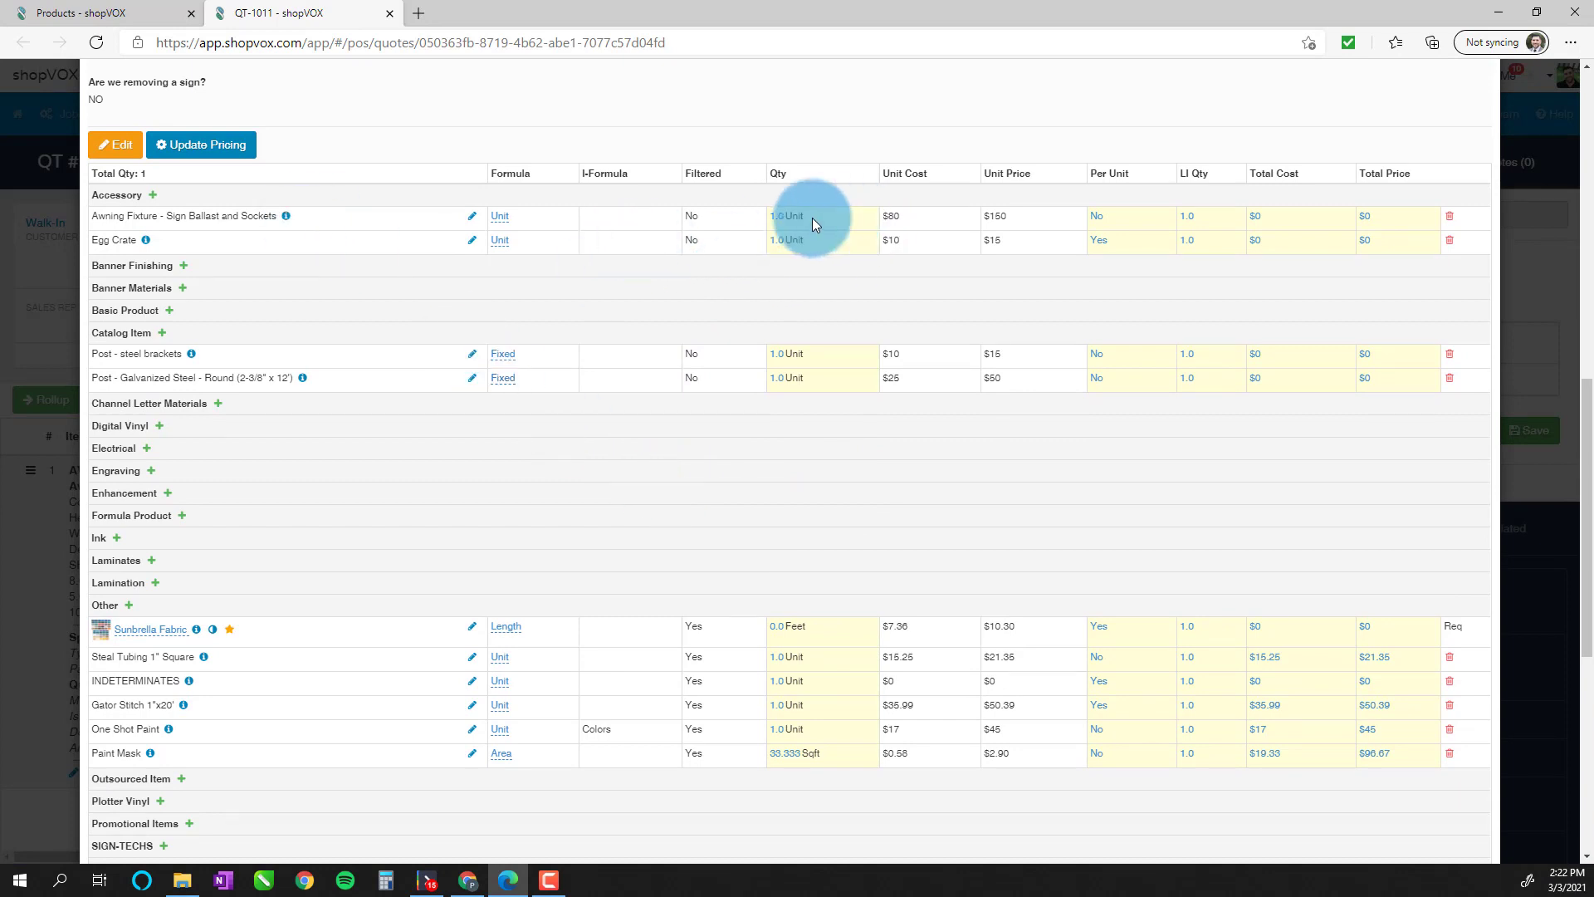
pyautogui.scroll(-2, 610, 414)
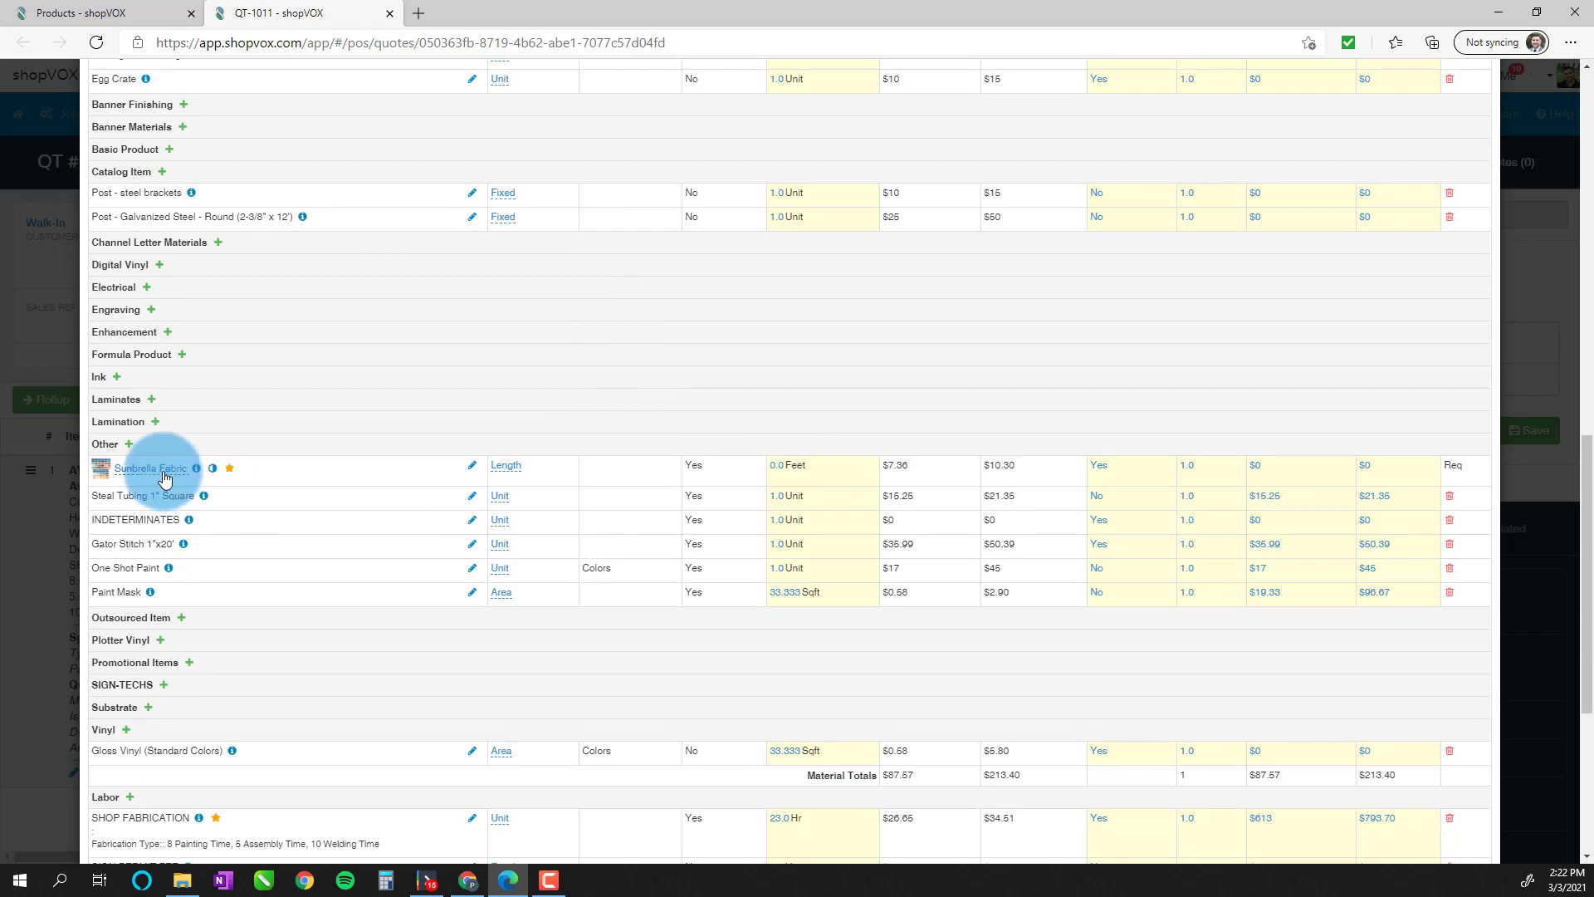
pyautogui.click(787, 465)
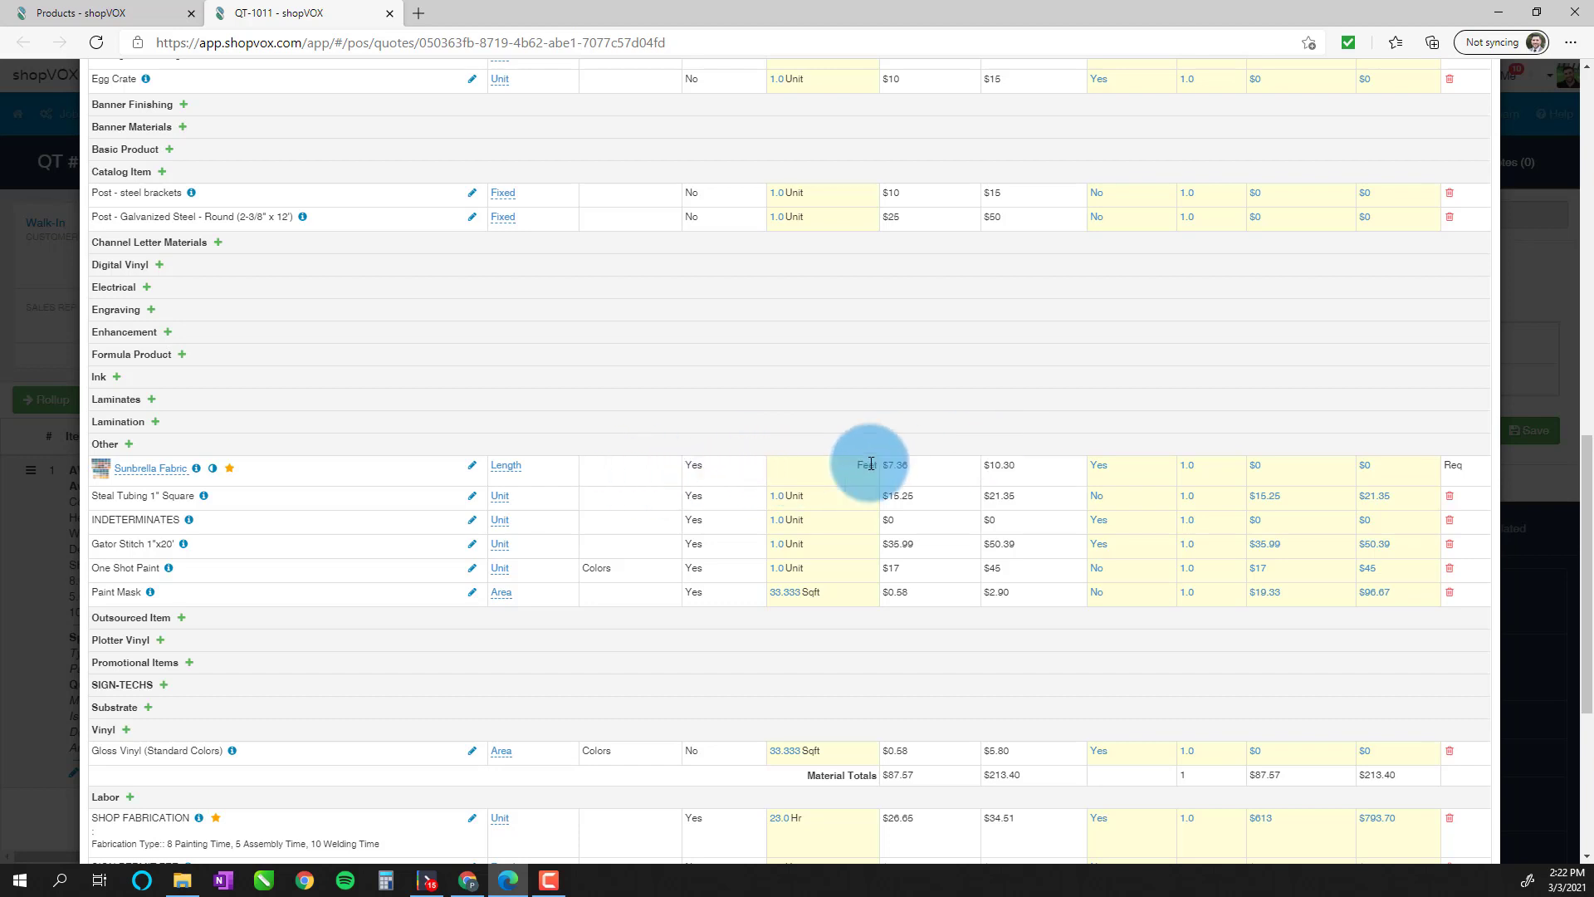
pyautogui.press('Return')
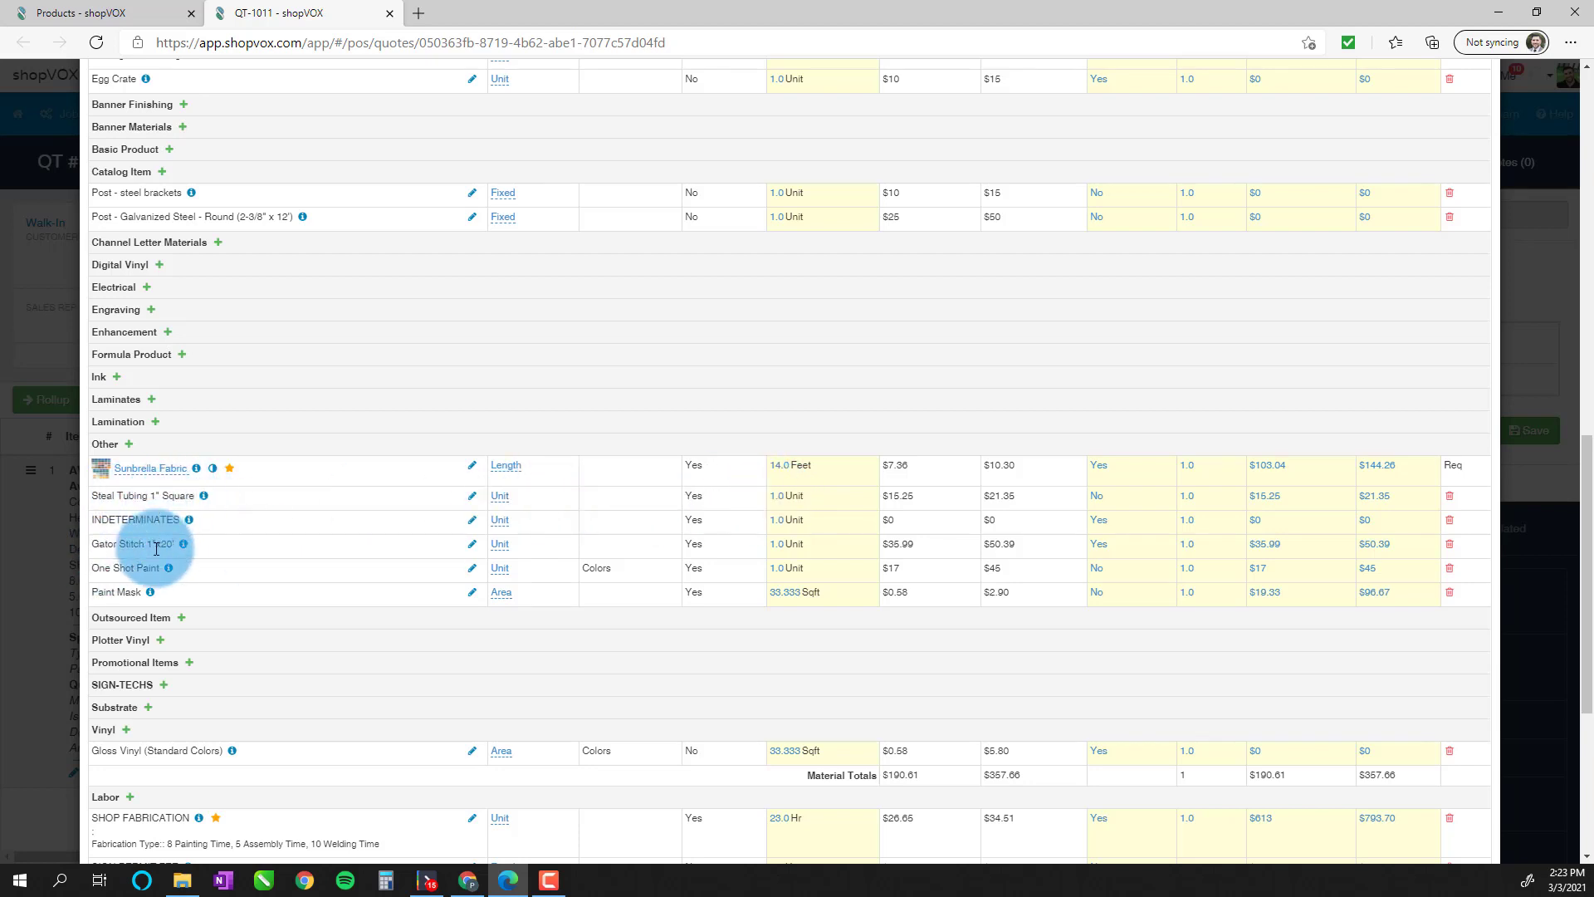
# - Set the quantities of Steal Tubing 1" Square and Gator Stitch 1"x20' to 3 units each
pyautogui.click(780, 495)
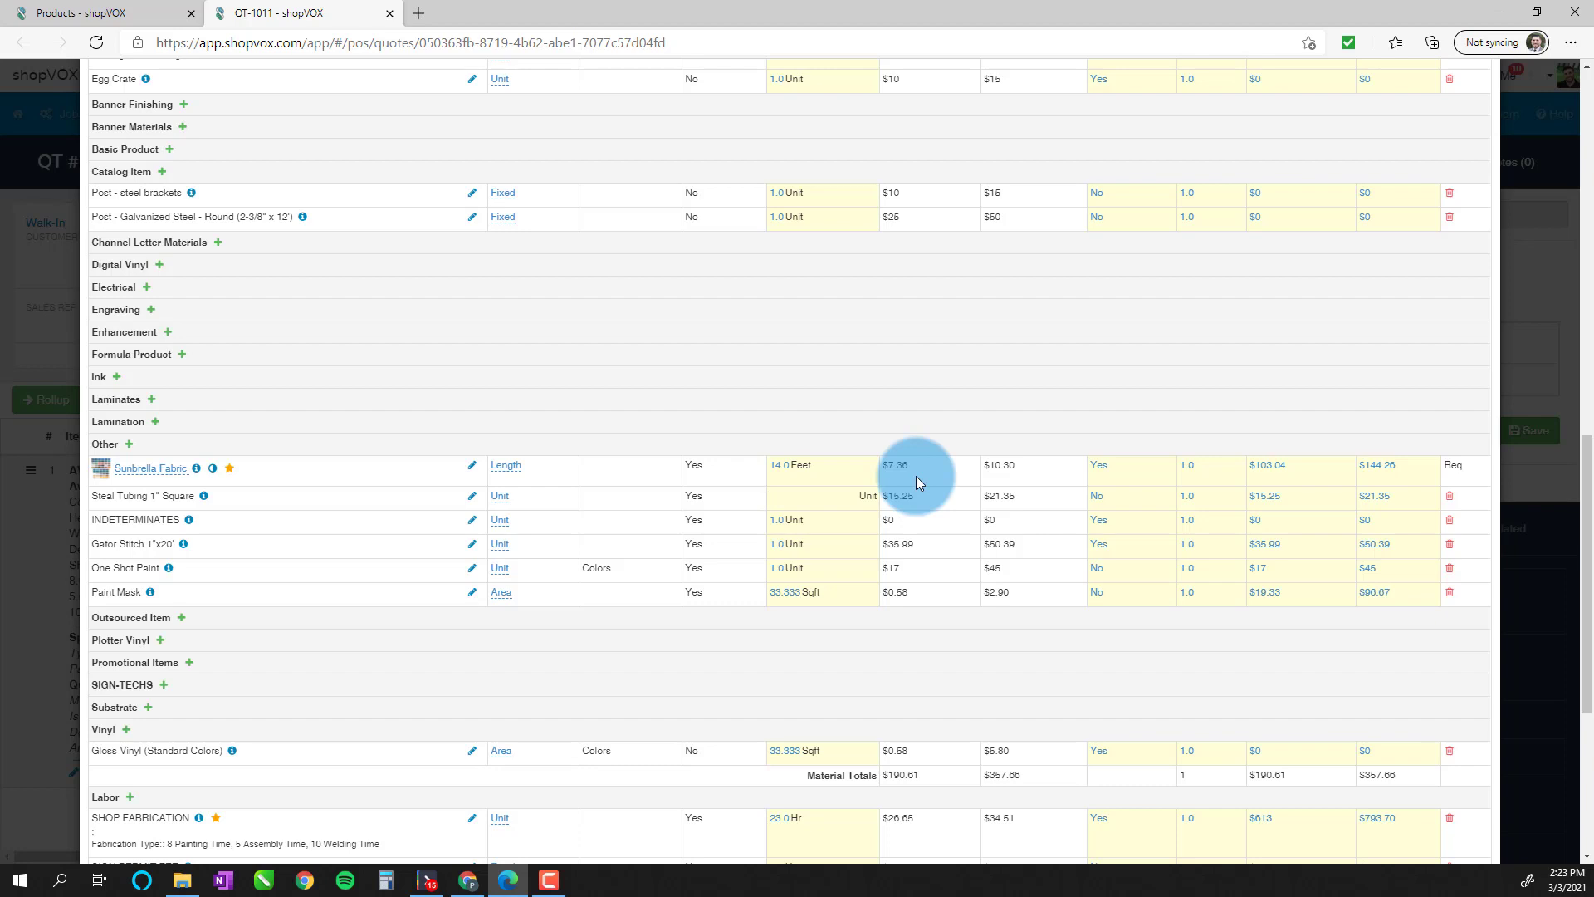
pyautogui.write('3')
pyautogui.press('Return')
pyautogui.click(792, 545)
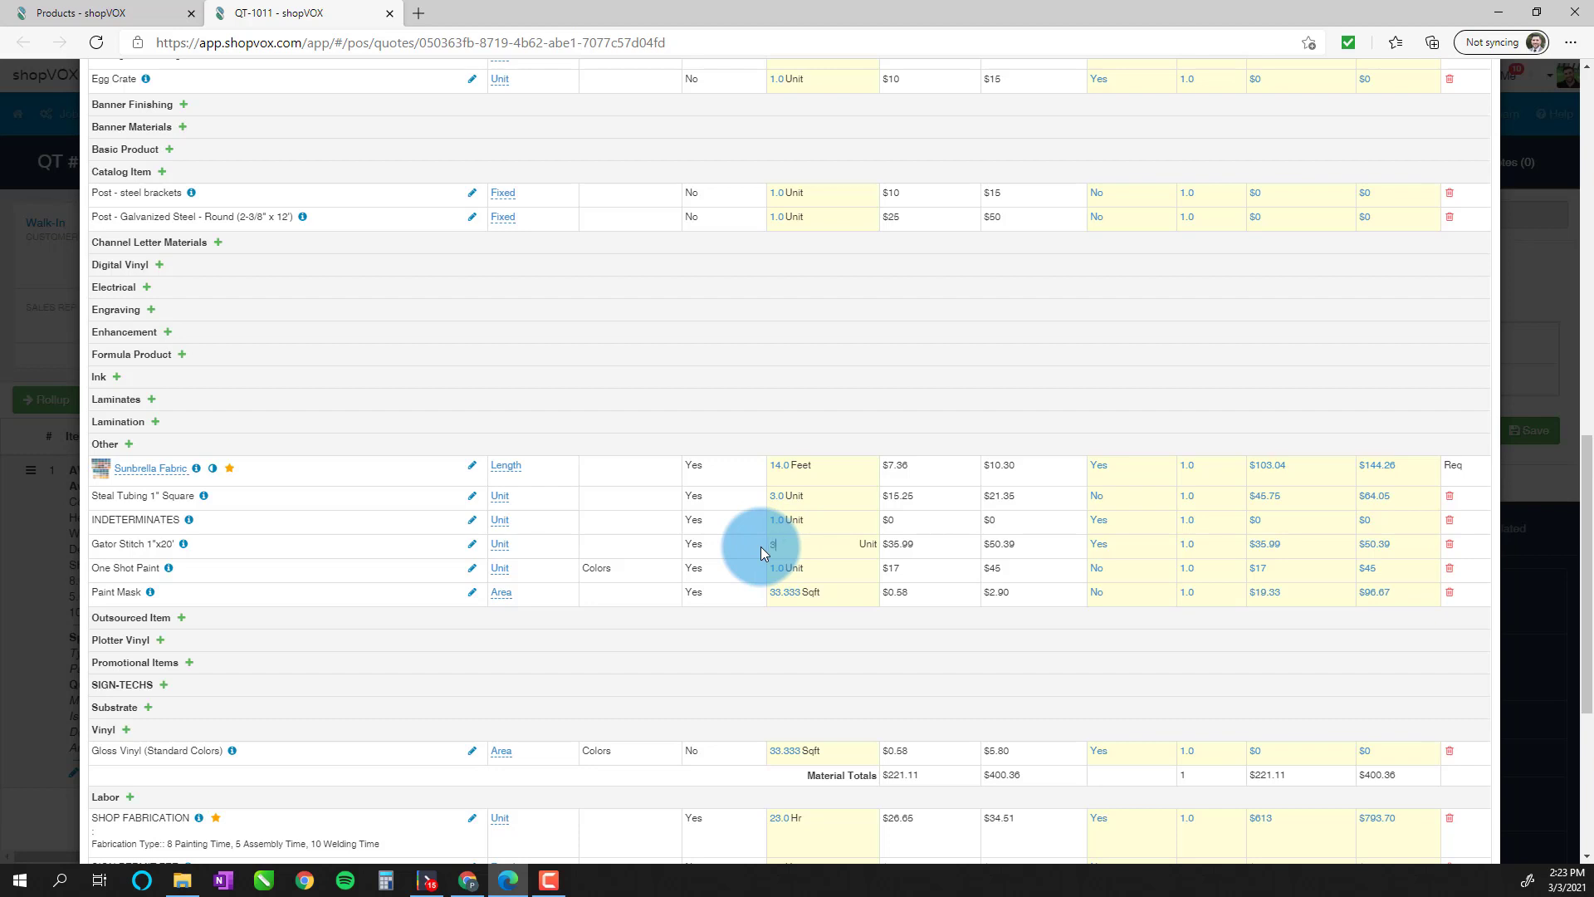
pyautogui.write('3')
pyautogui.press('Return')
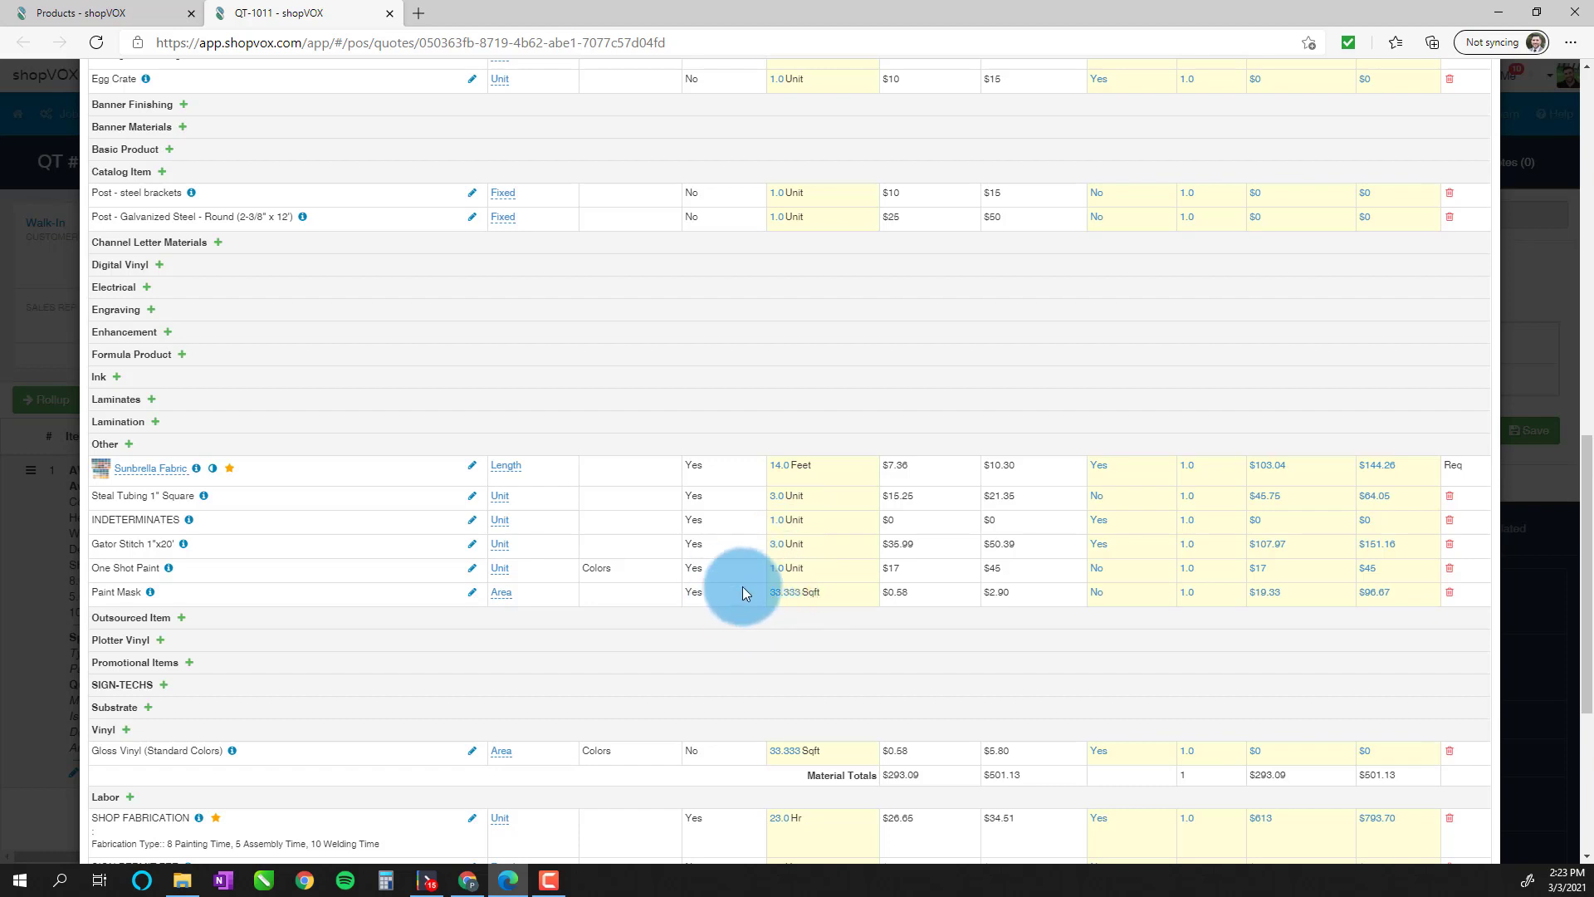
# - Examine the awning's labor lines, price totals, cost, markup and the materials and labor price breakdown
pyautogui.scroll(-3, 779, 598)
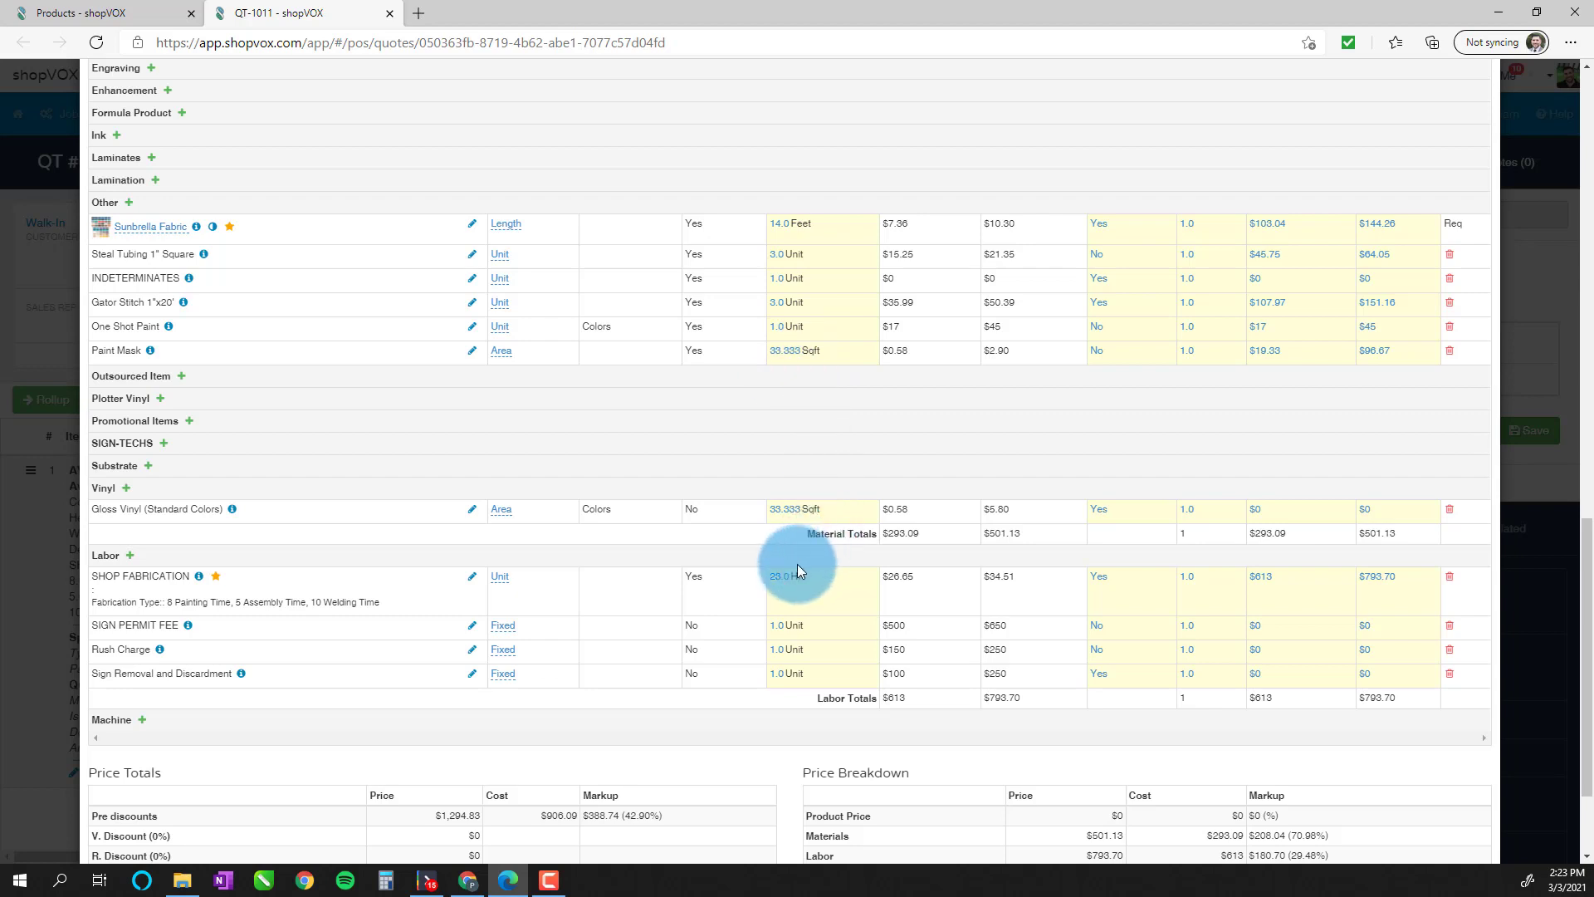
pyautogui.scroll(-1, 803, 513)
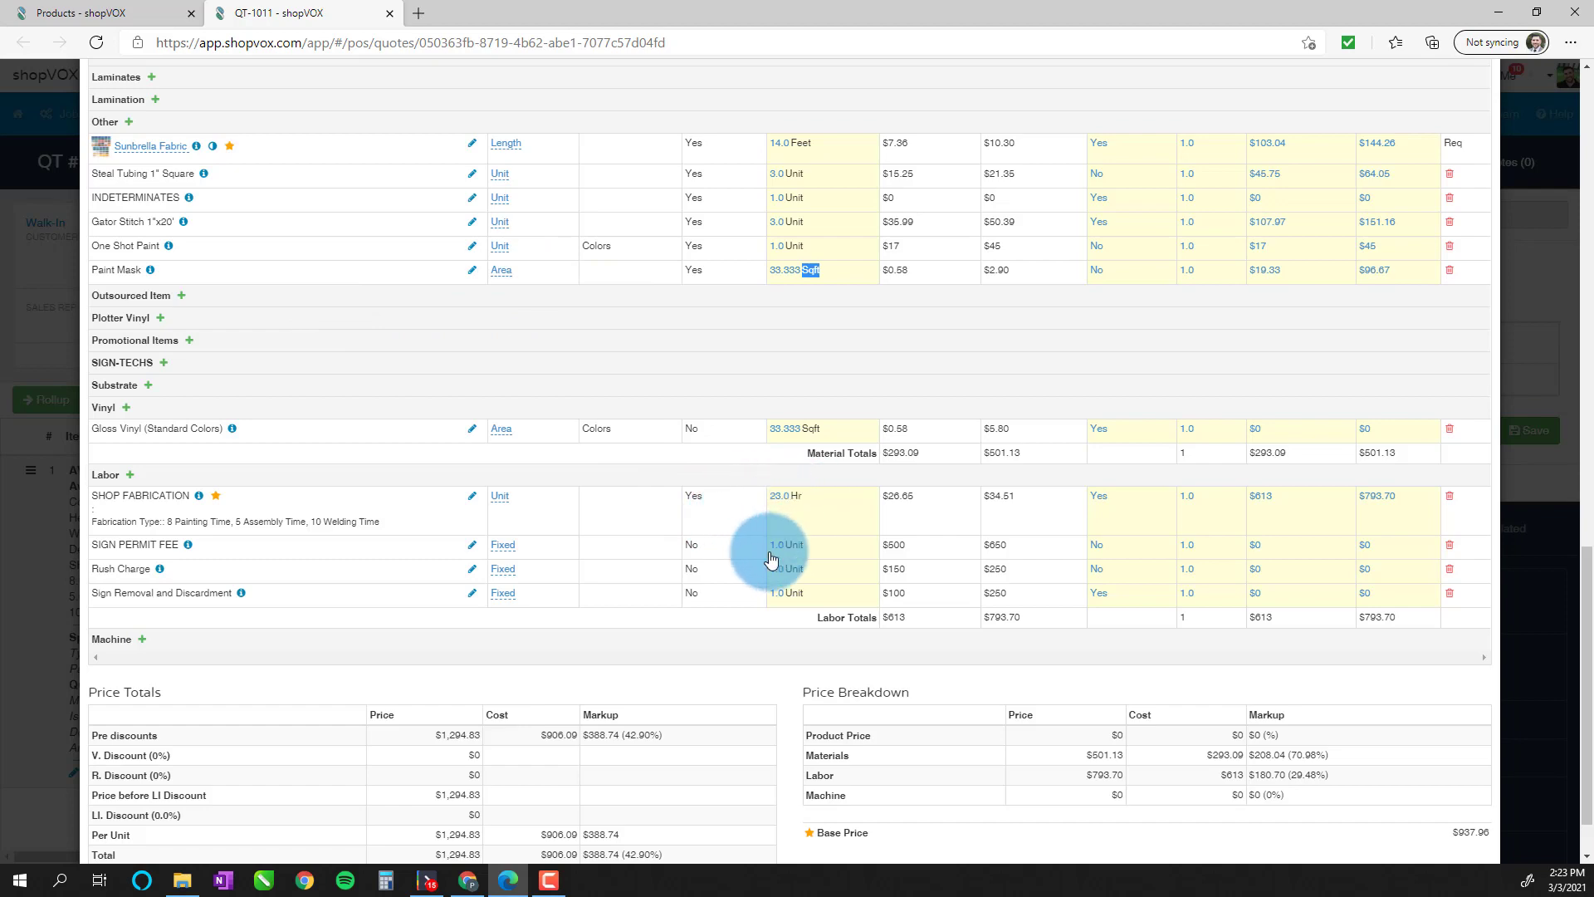
pyautogui.scroll(-1, 786, 557)
pyautogui.scroll(5, 785, 561)
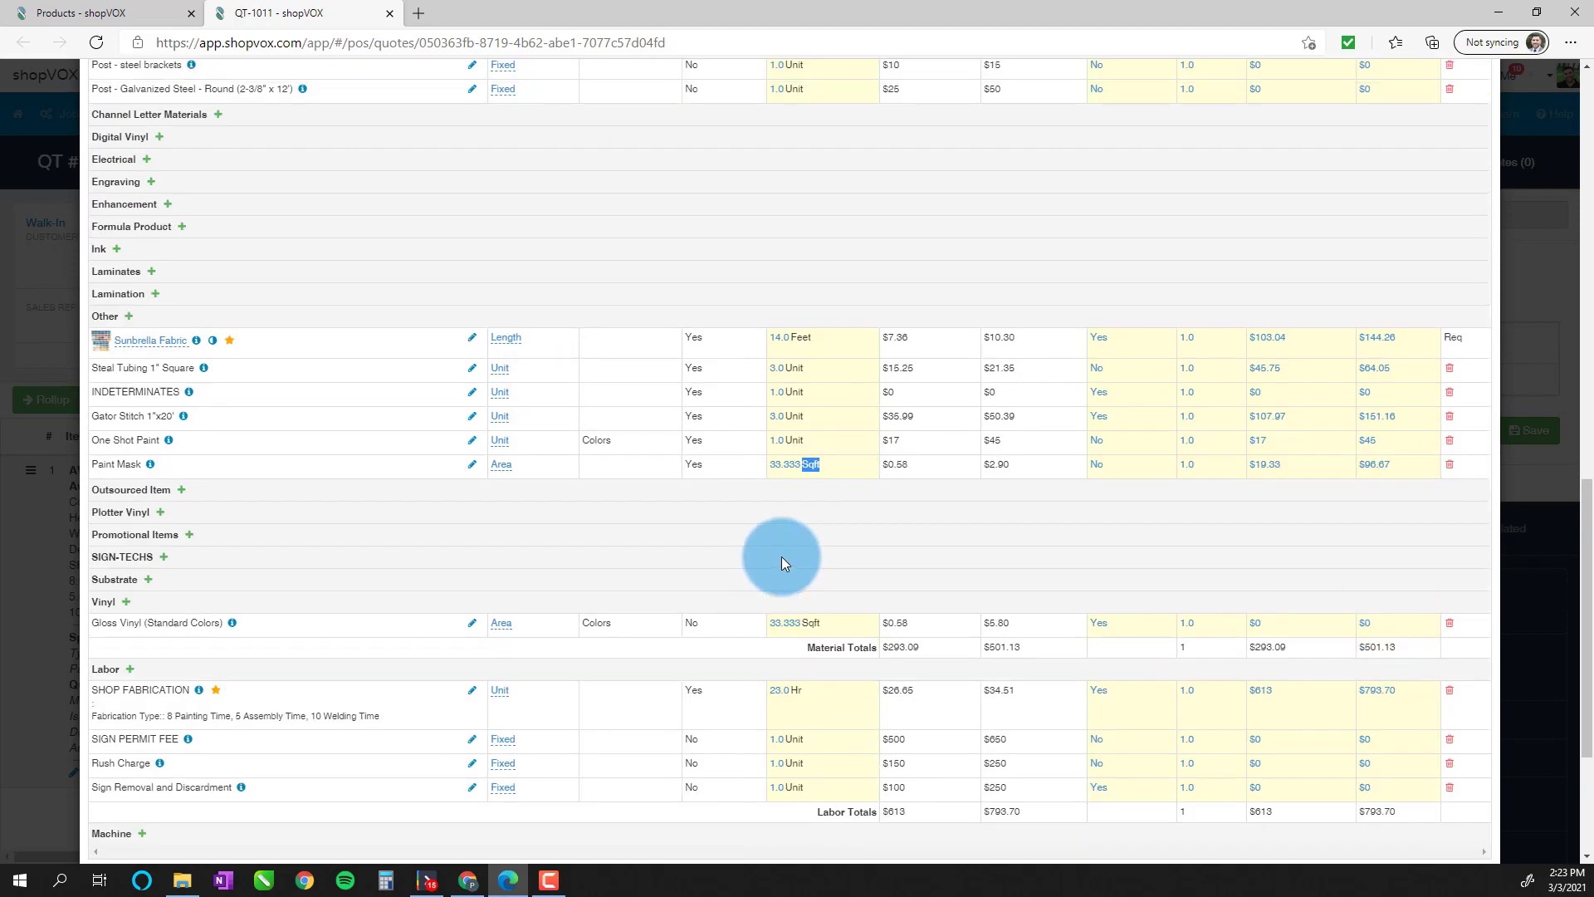
pyautogui.scroll(-5, 803, 569)
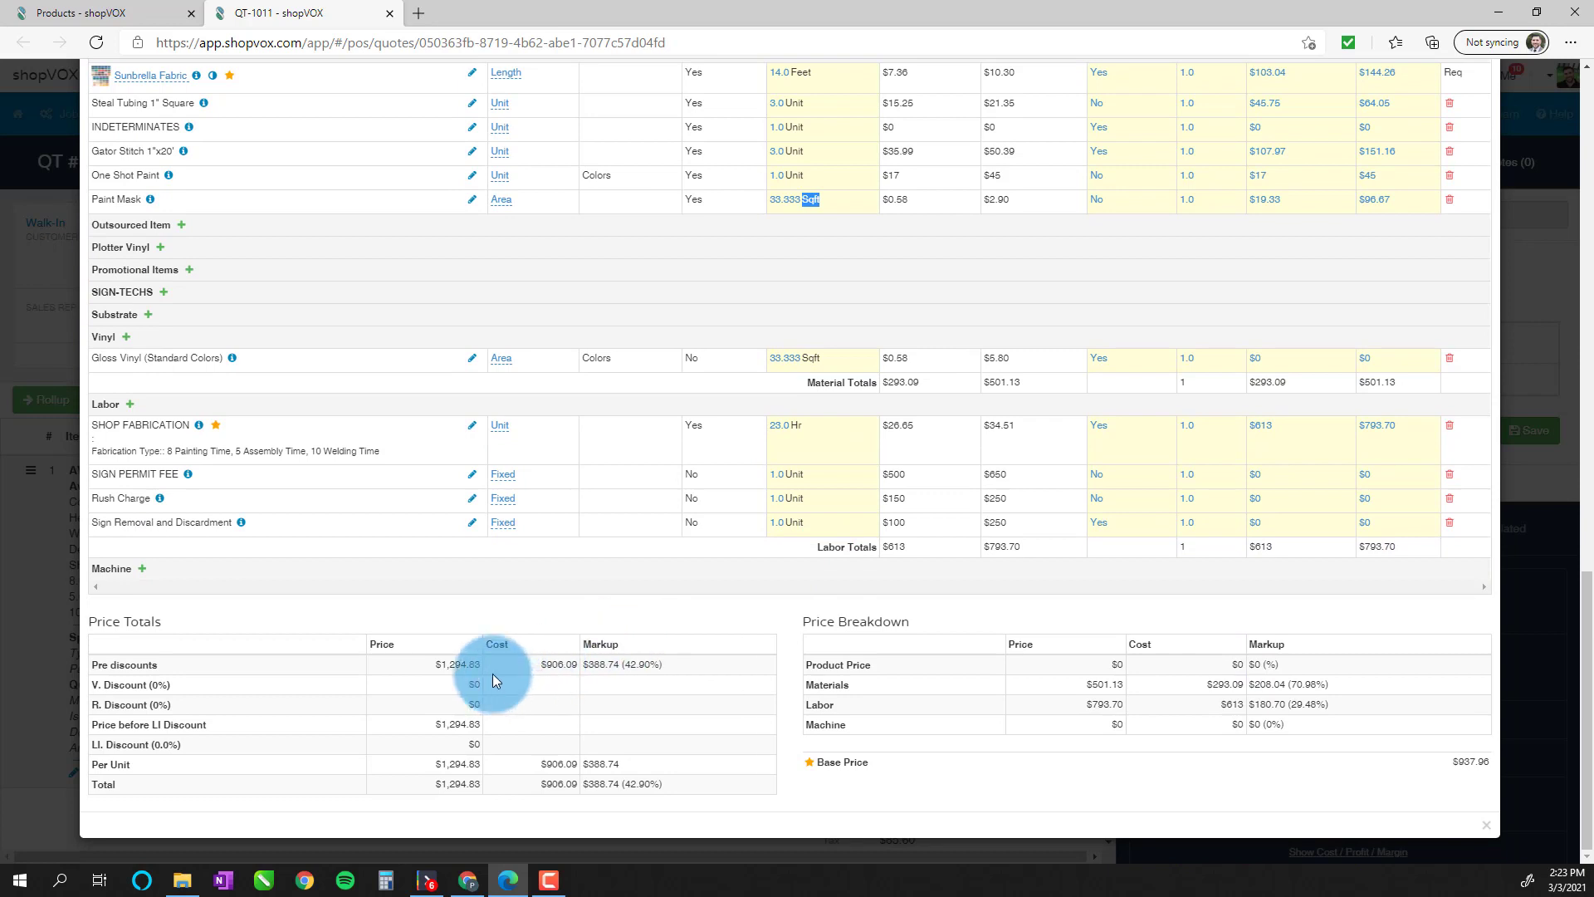
pyautogui.moveTo(438, 665); pyautogui.dragTo(599, 685)
pyautogui.scroll(8, 972, 764)
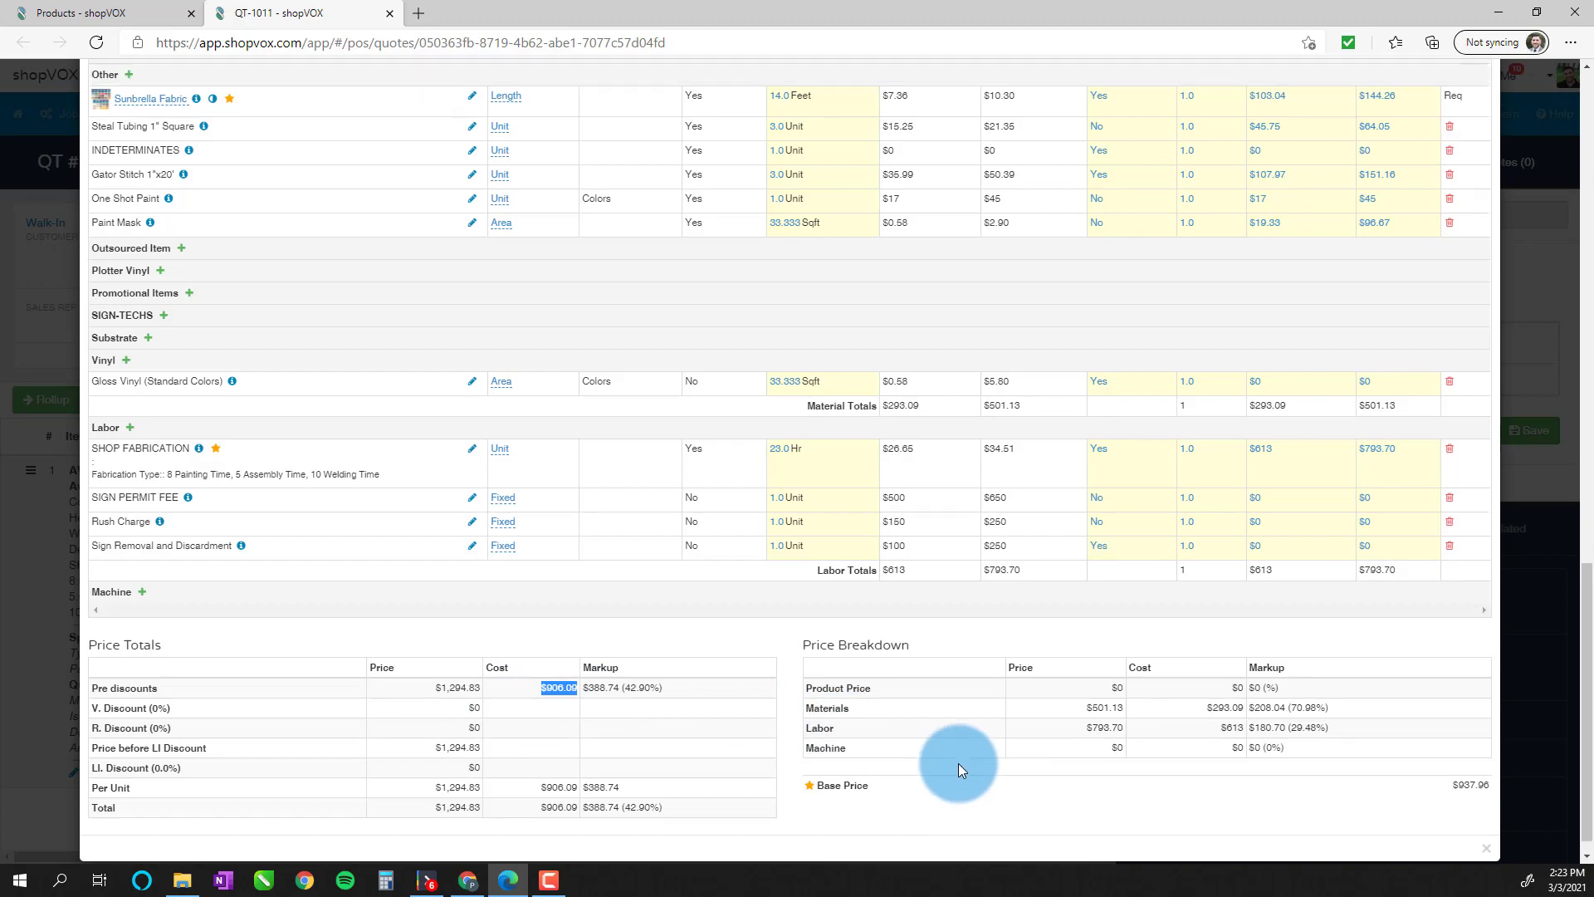
pyautogui.scroll(-8, 912, 740)
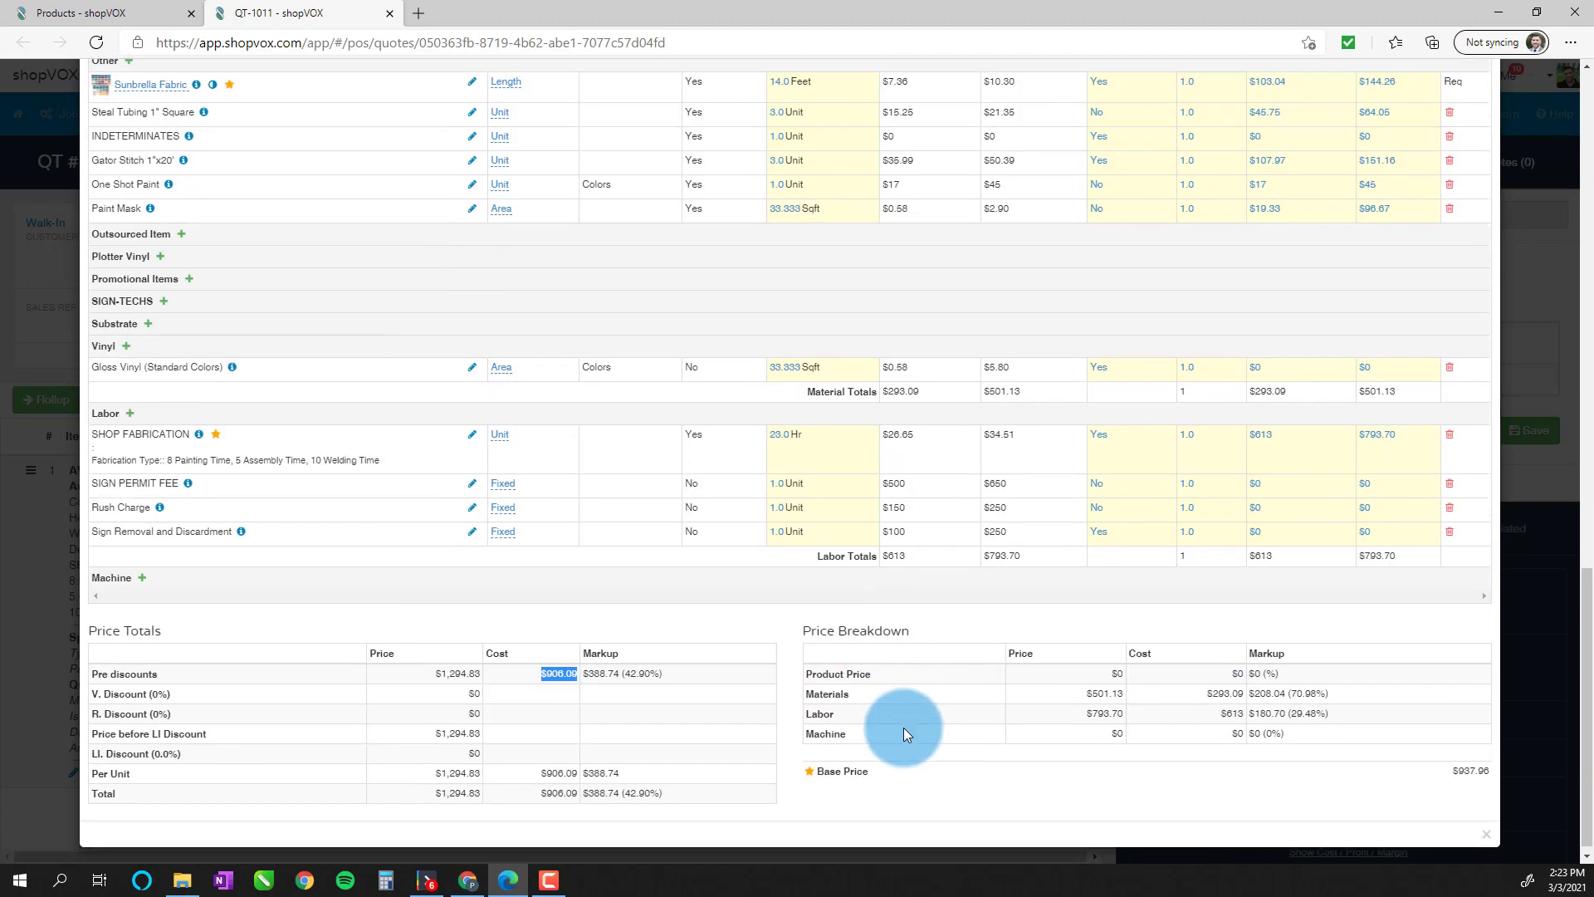
pyautogui.click(628, 665)
pyautogui.scroll(3, 793, 671)
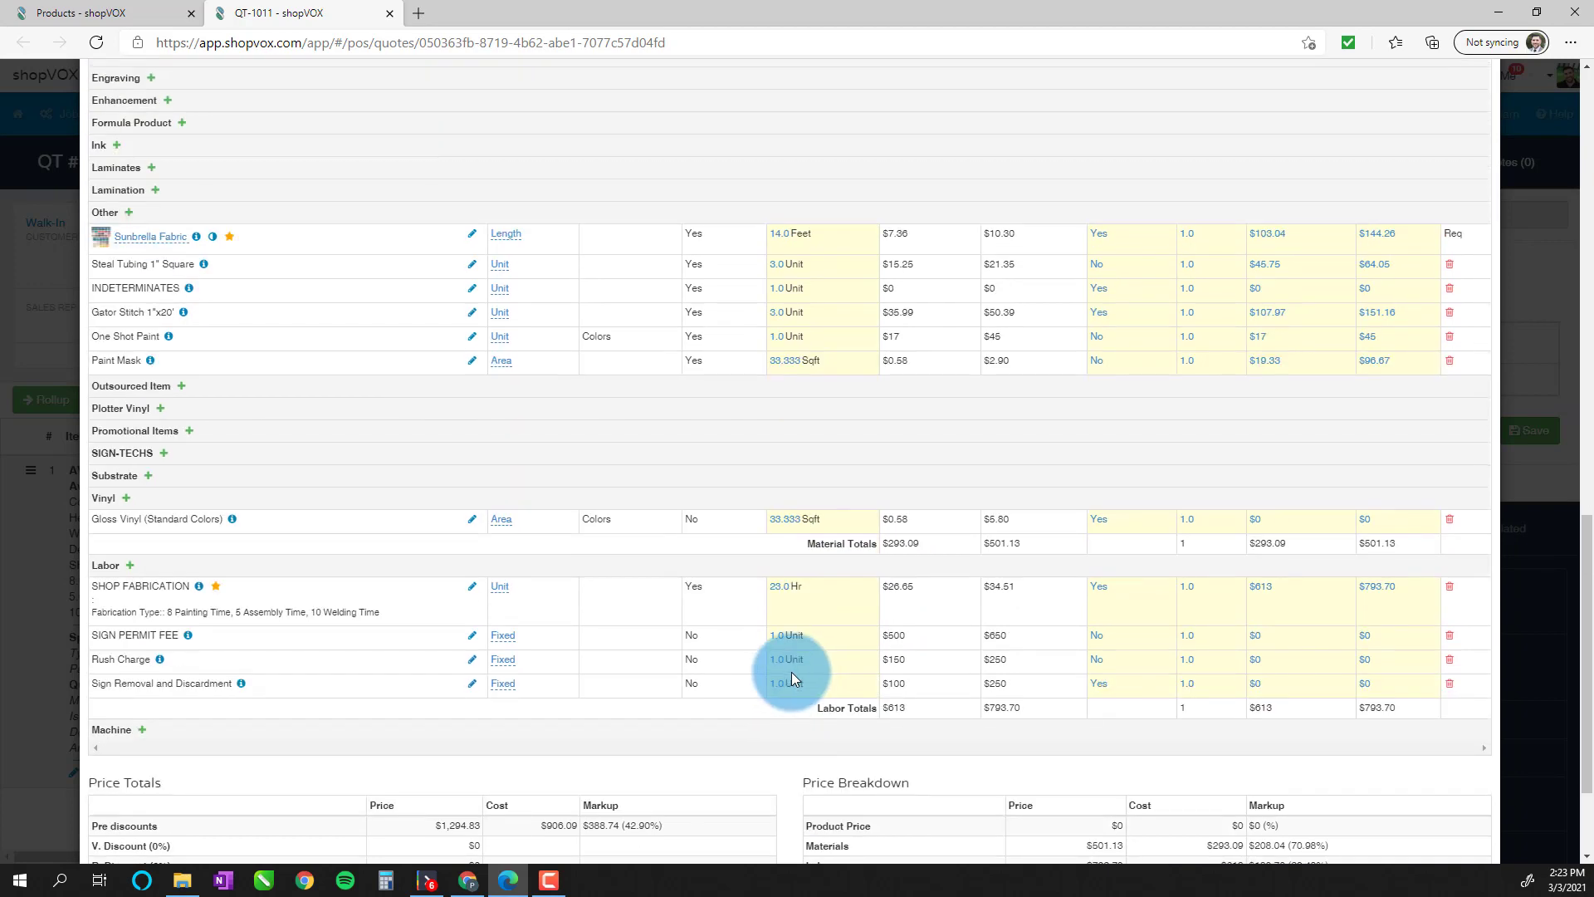
pyautogui.scroll(-3, 784, 668)
# - Review the awning's accessory, material and labor lines against its custom fields, then close the pricing details
pyautogui.scroll(8, 950, 628)
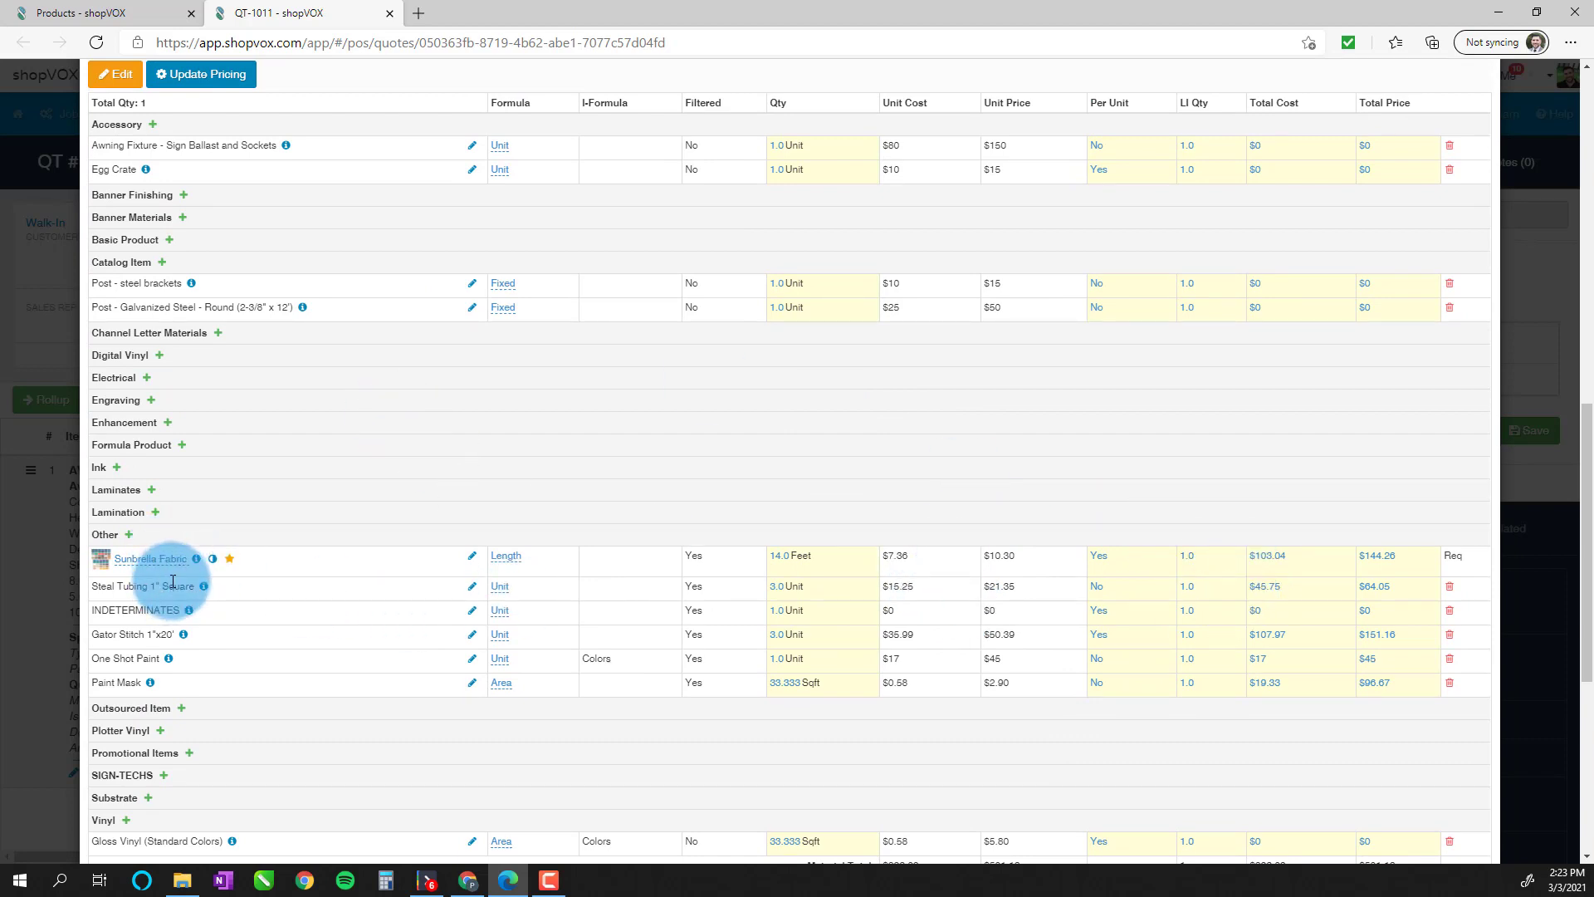
pyautogui.scroll(5, 498, 610)
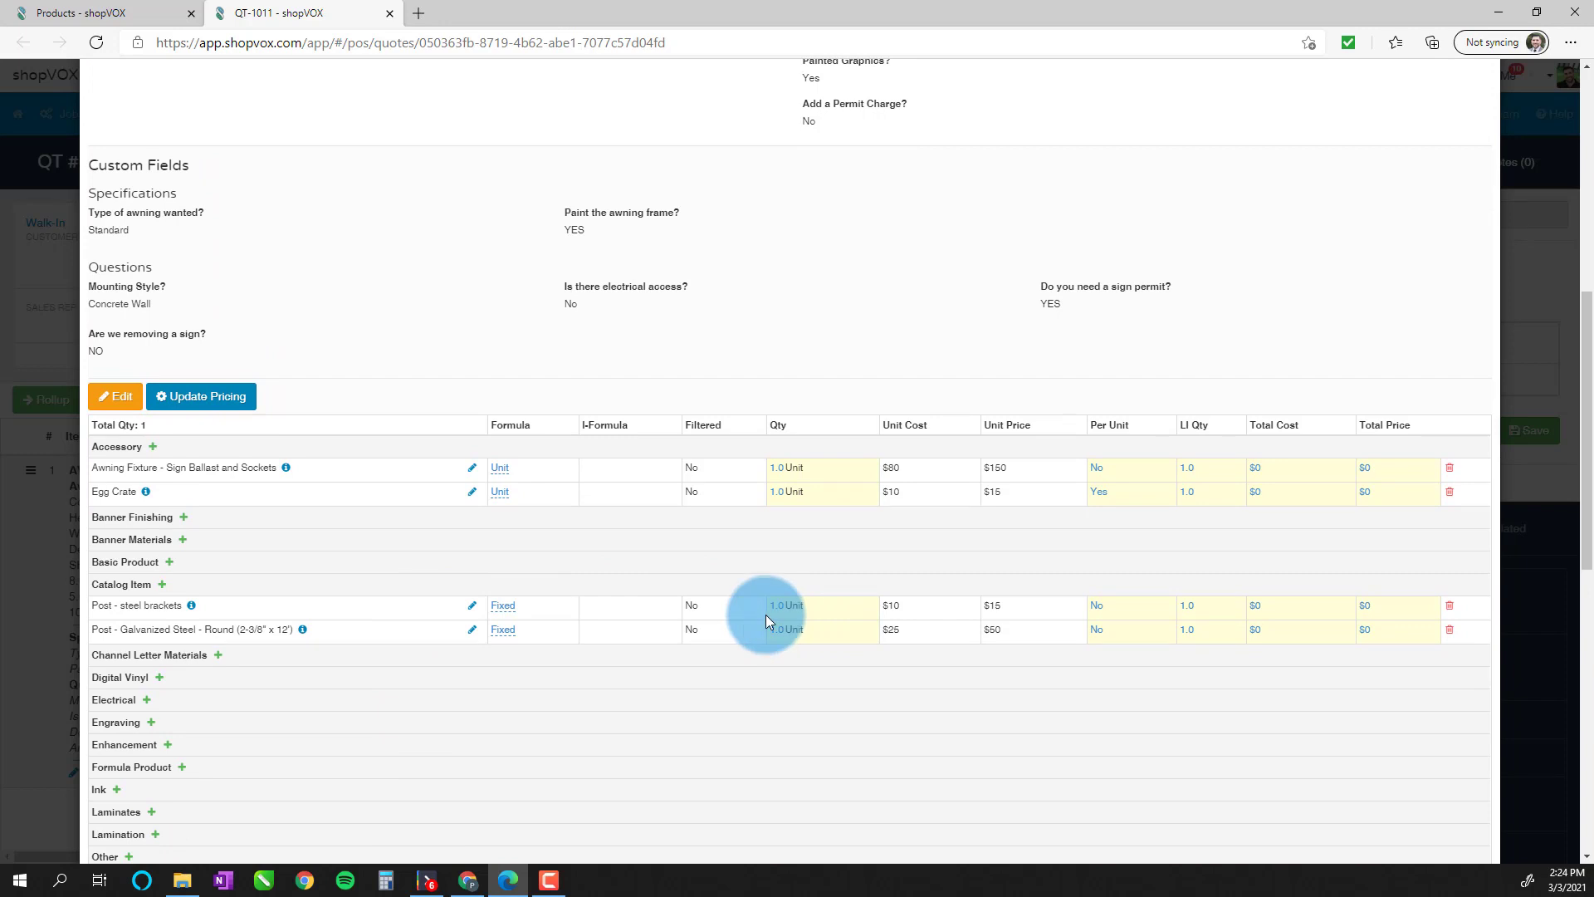
pyautogui.scroll(-5, 582, 581)
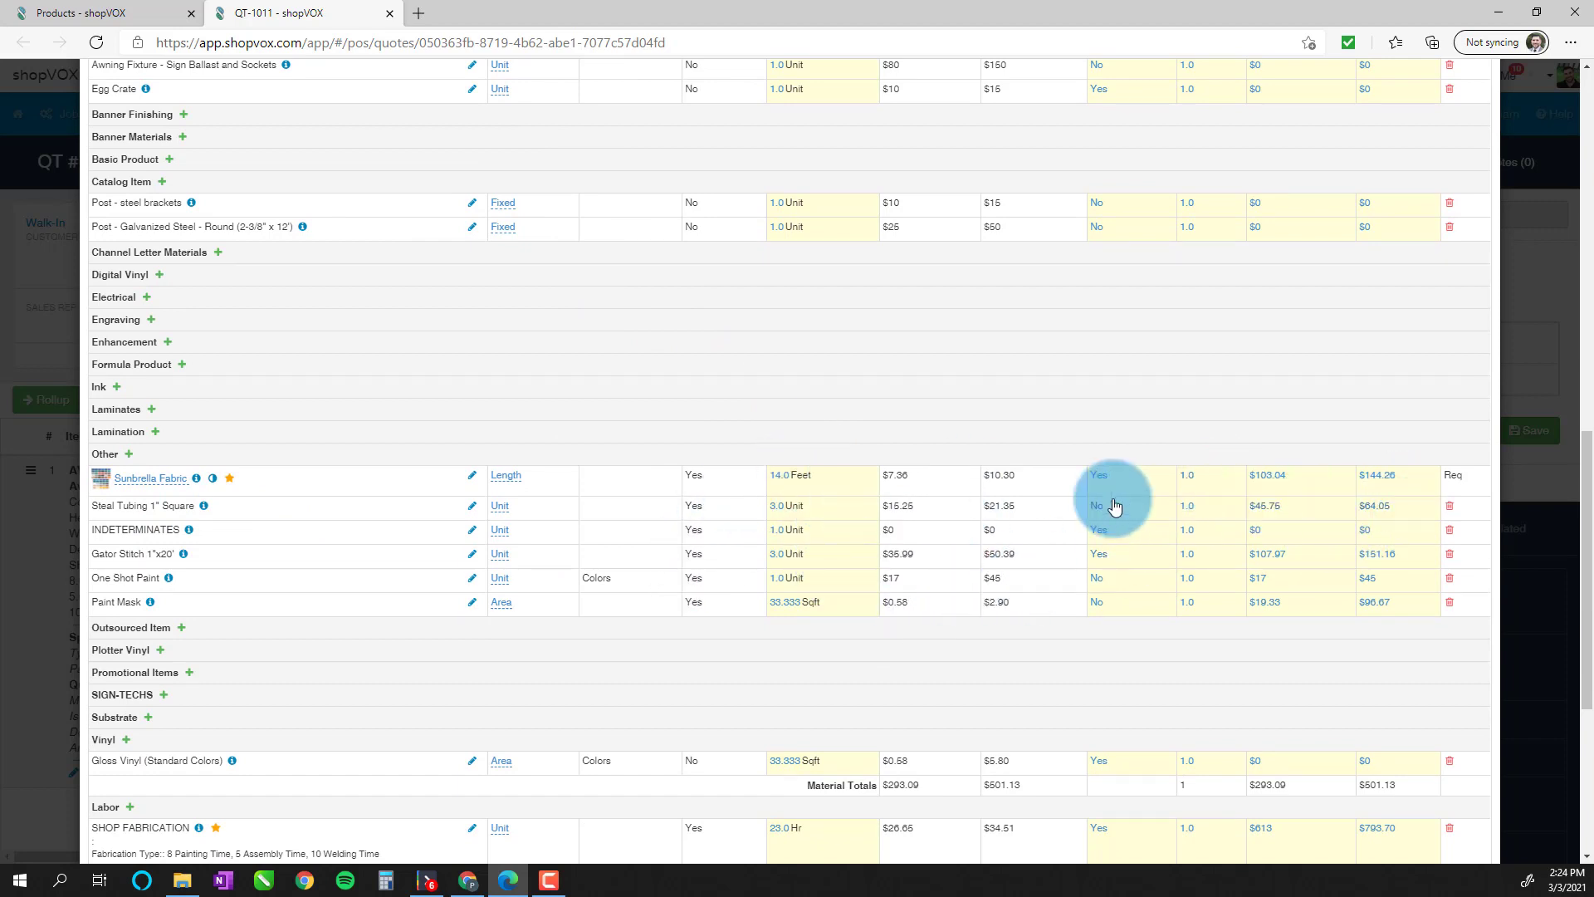
pyautogui.scroll(-3, 1093, 573)
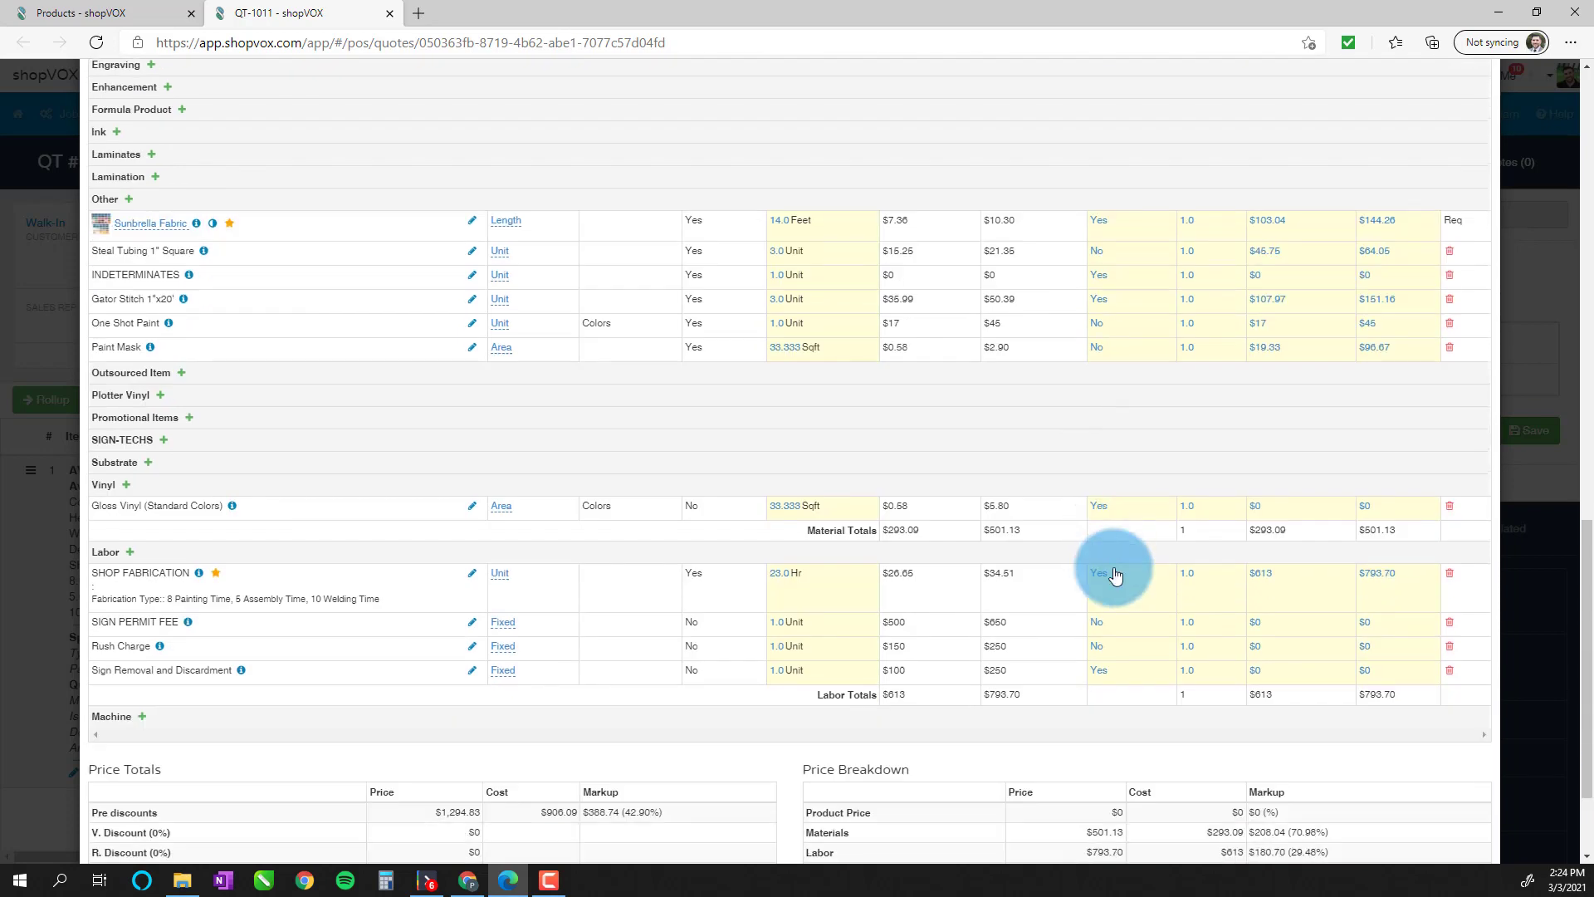
pyautogui.scroll(-2, 1121, 578)
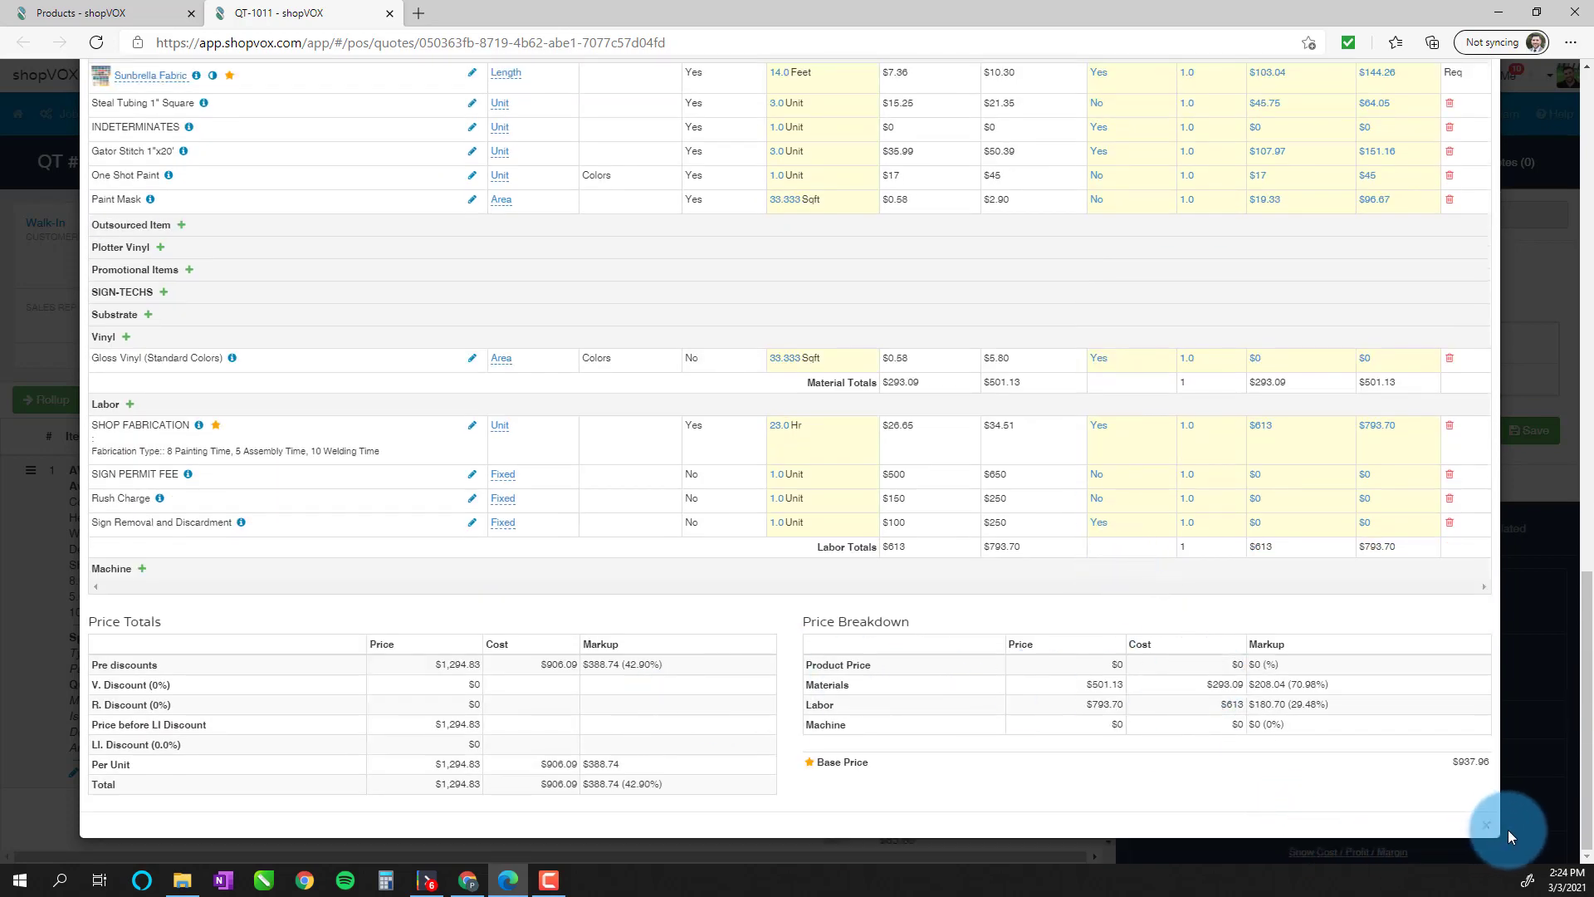
pyautogui.scroll(10, 1092, 541)
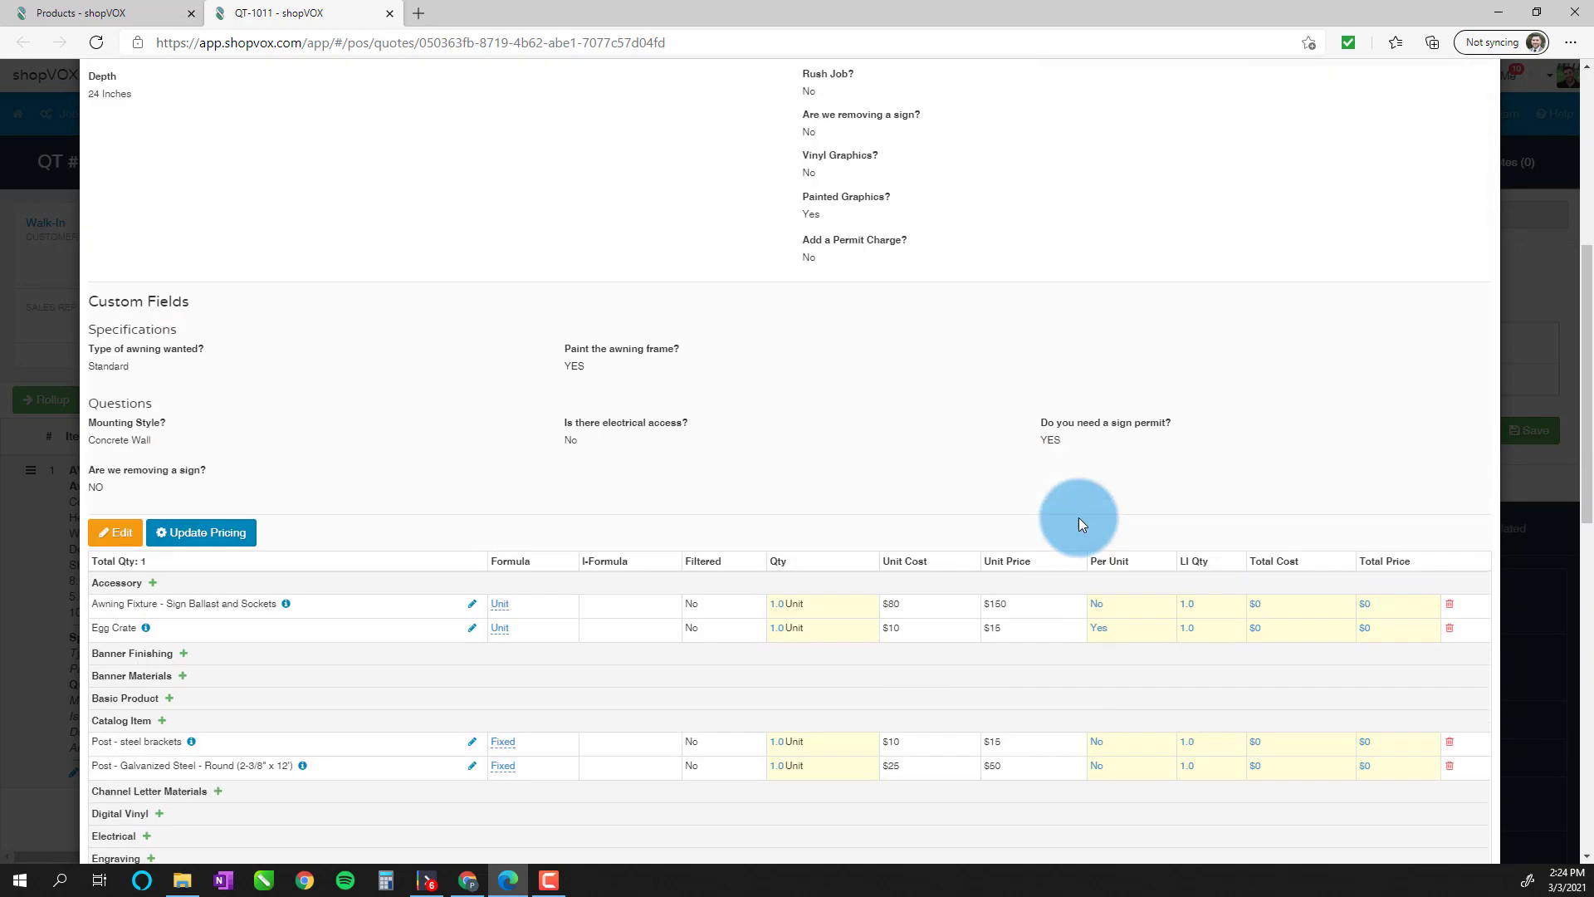
pyautogui.scroll(6, 1088, 510)
pyautogui.click(1485, 101)
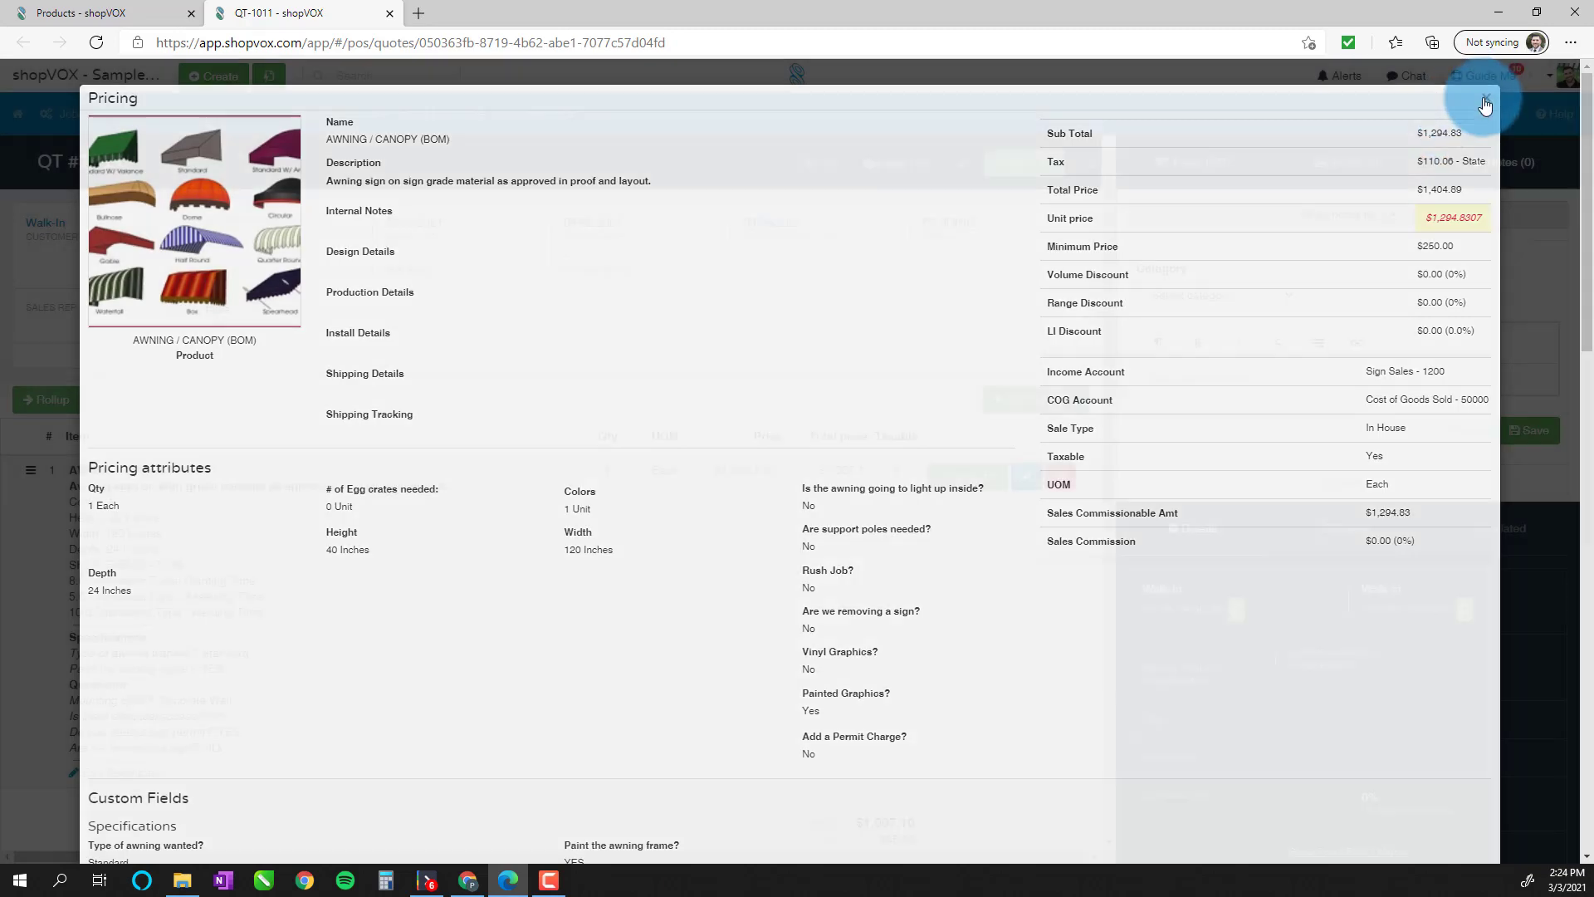
pyautogui.click(1017, 401)
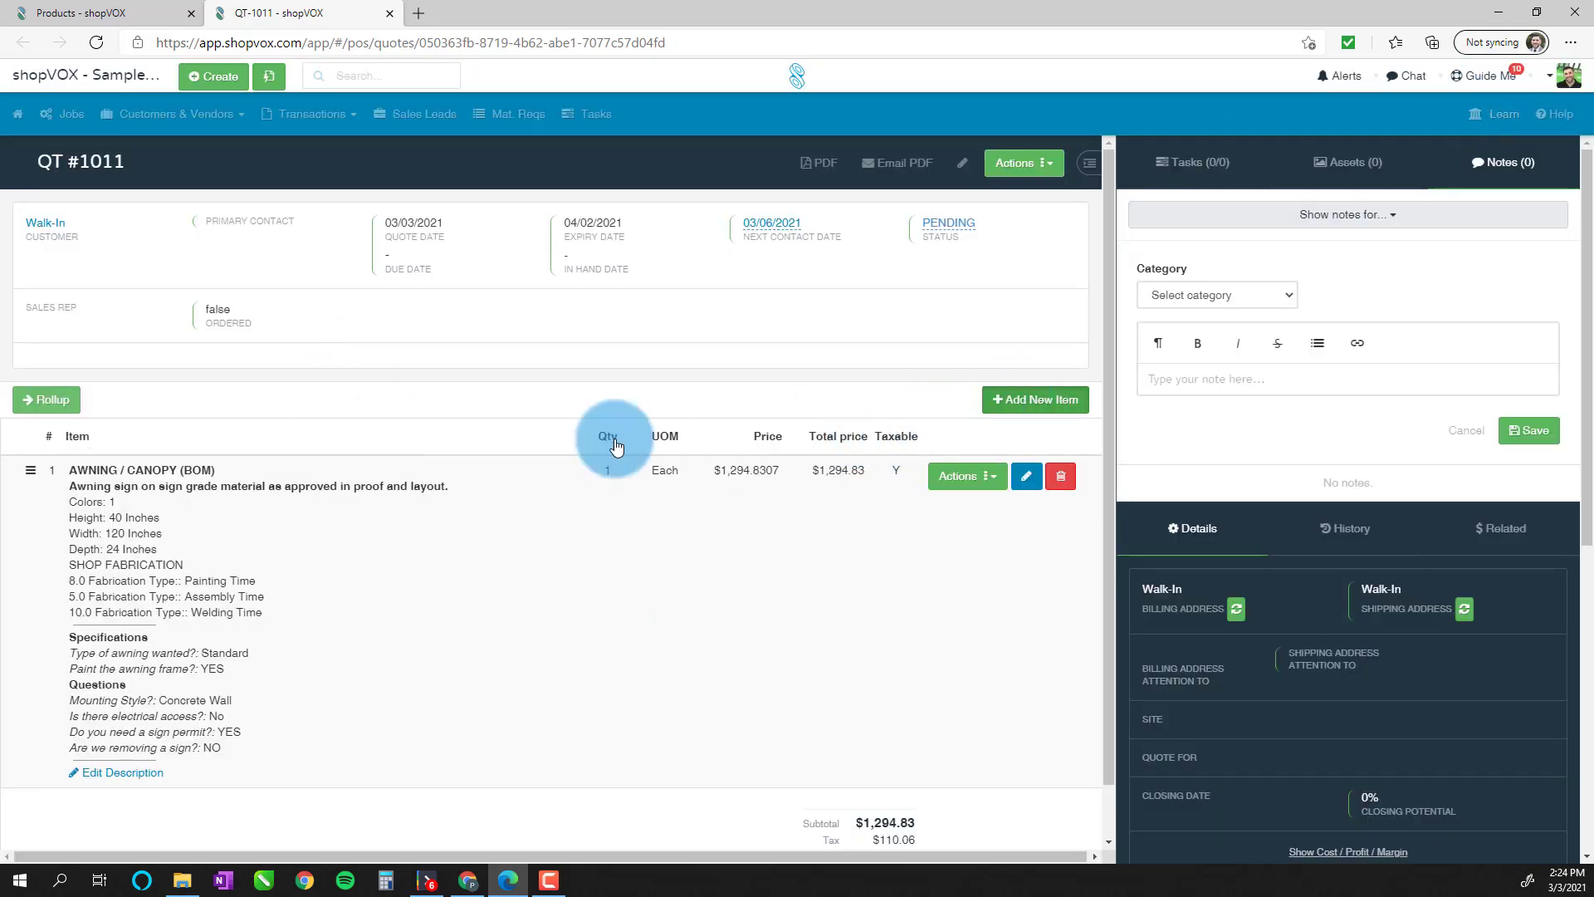
# - Add the AWNING / CANOPY (Retail) product as a new quote item and set its fabric to 14 feet
pyautogui.write('awning')
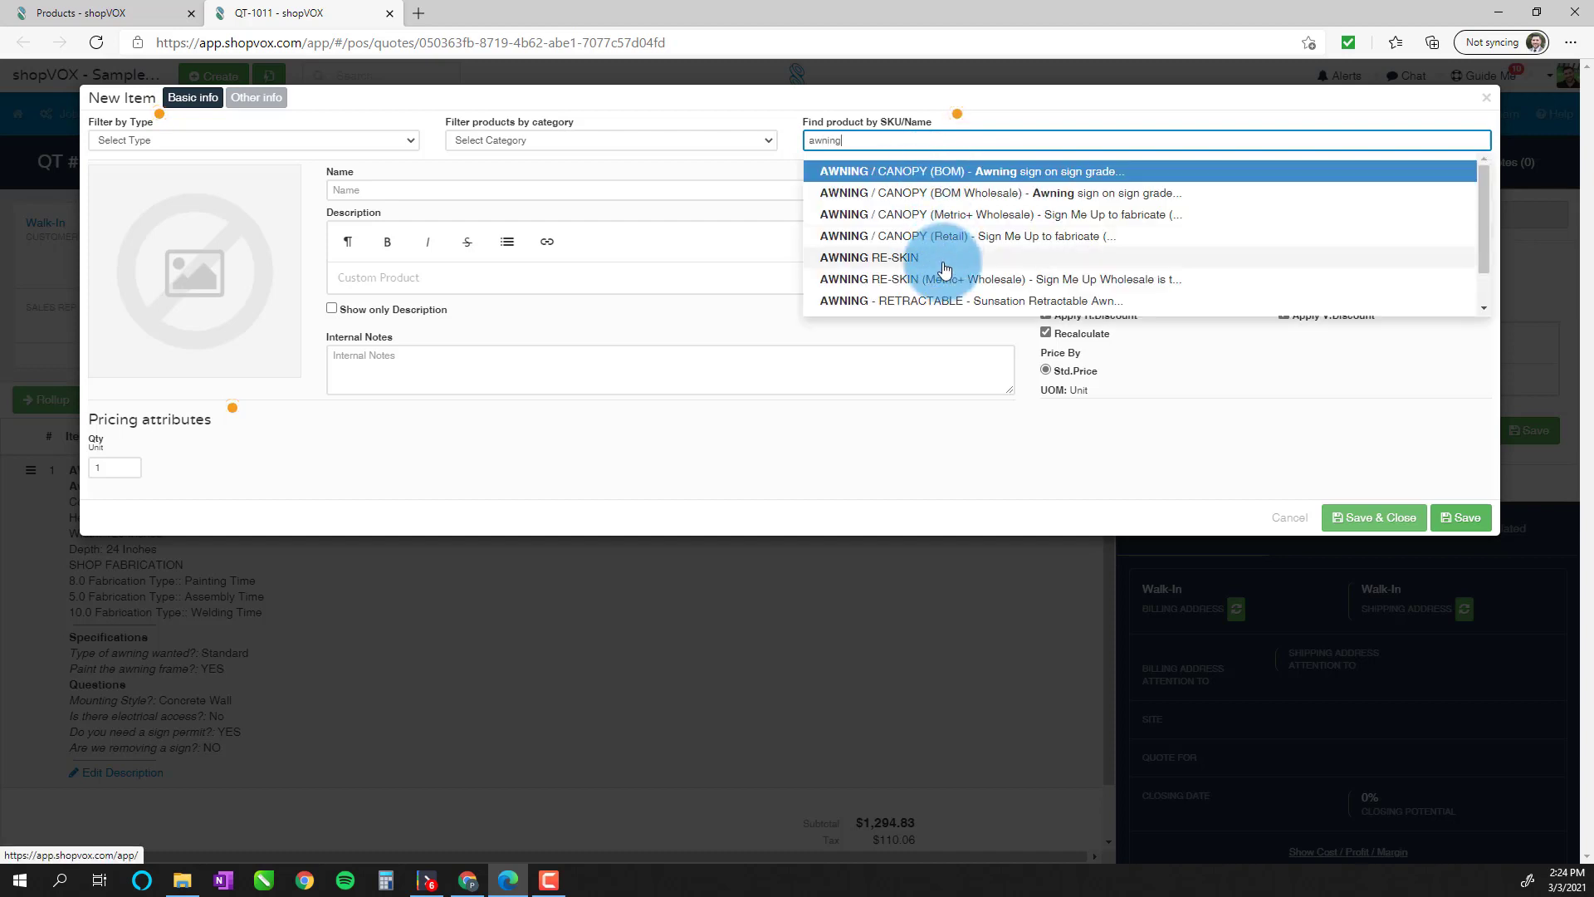
pyautogui.click(992, 239)
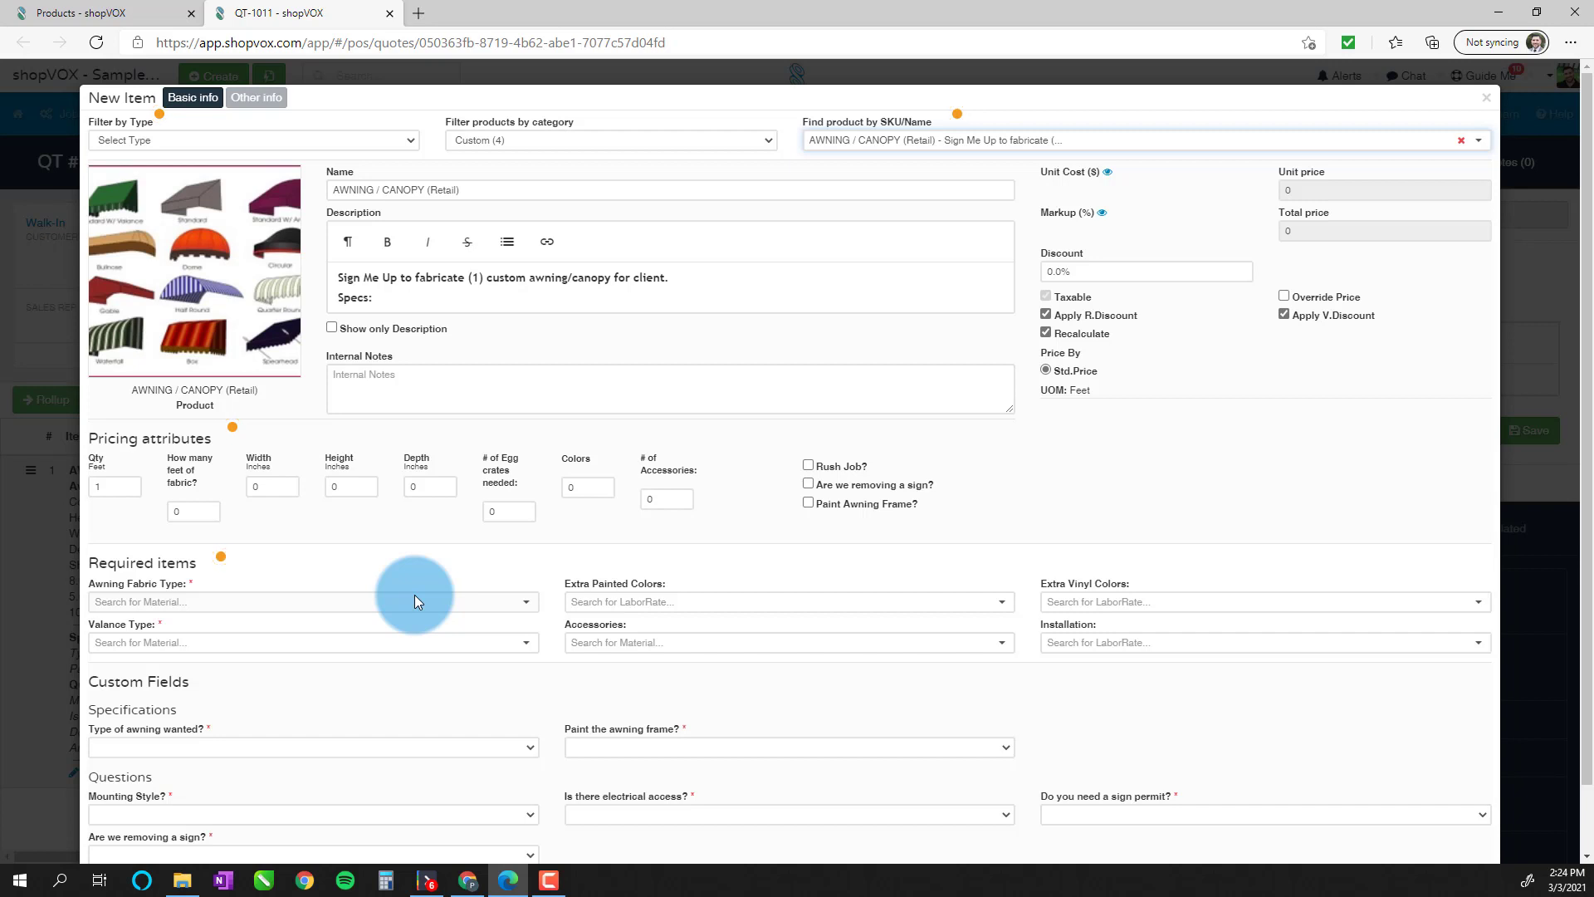
pyautogui.click(184, 513)
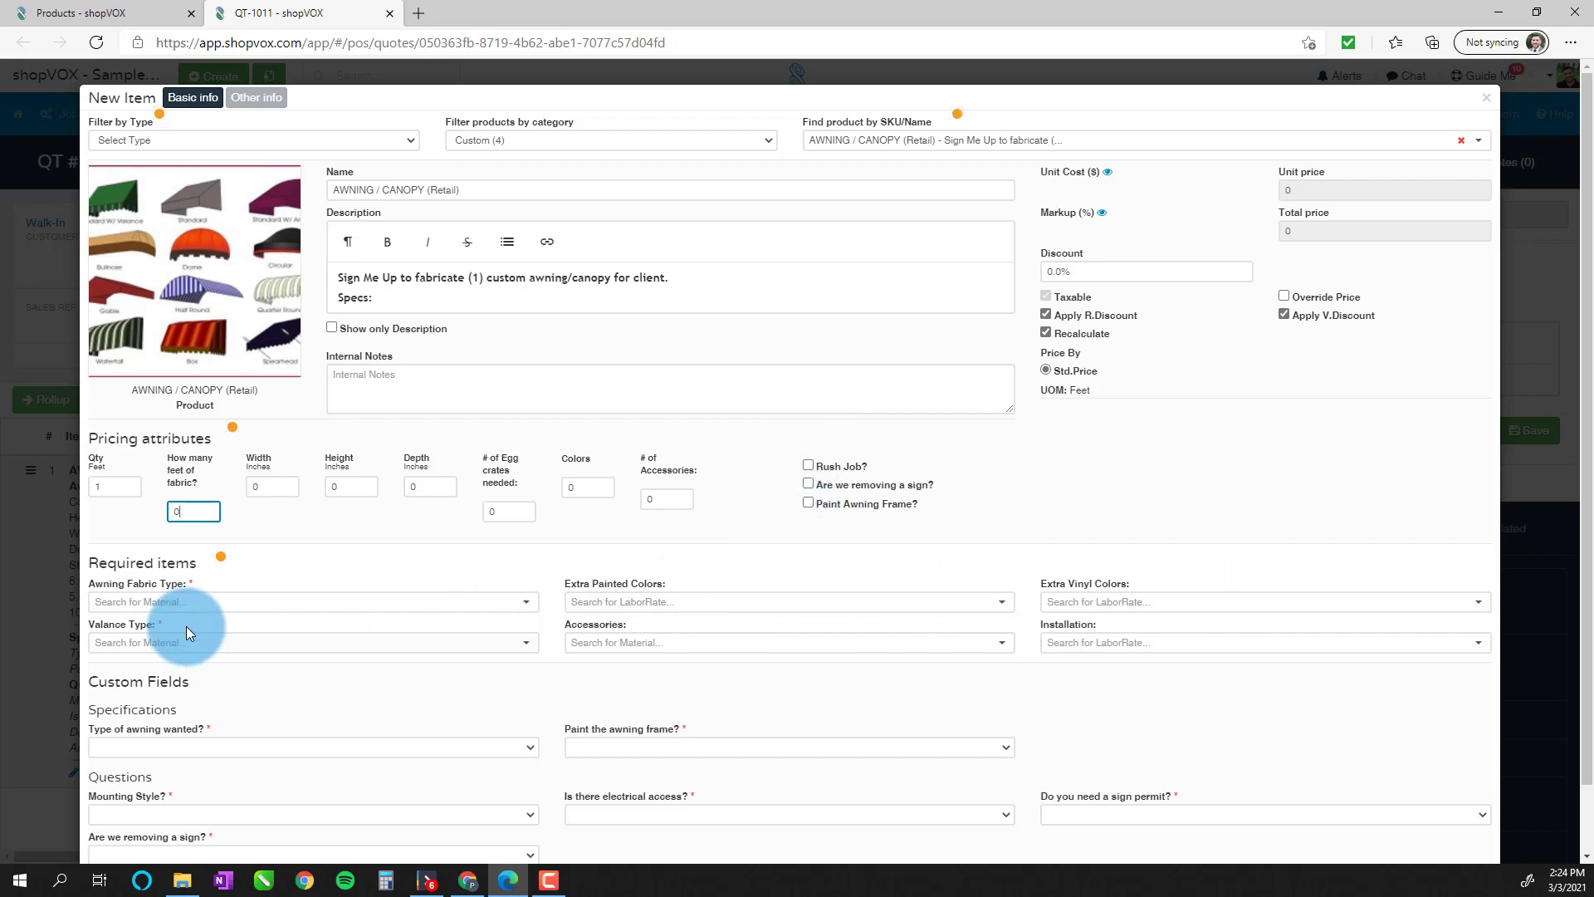
pyautogui.moveTo(194, 510); pyautogui.dragTo(148, 499)
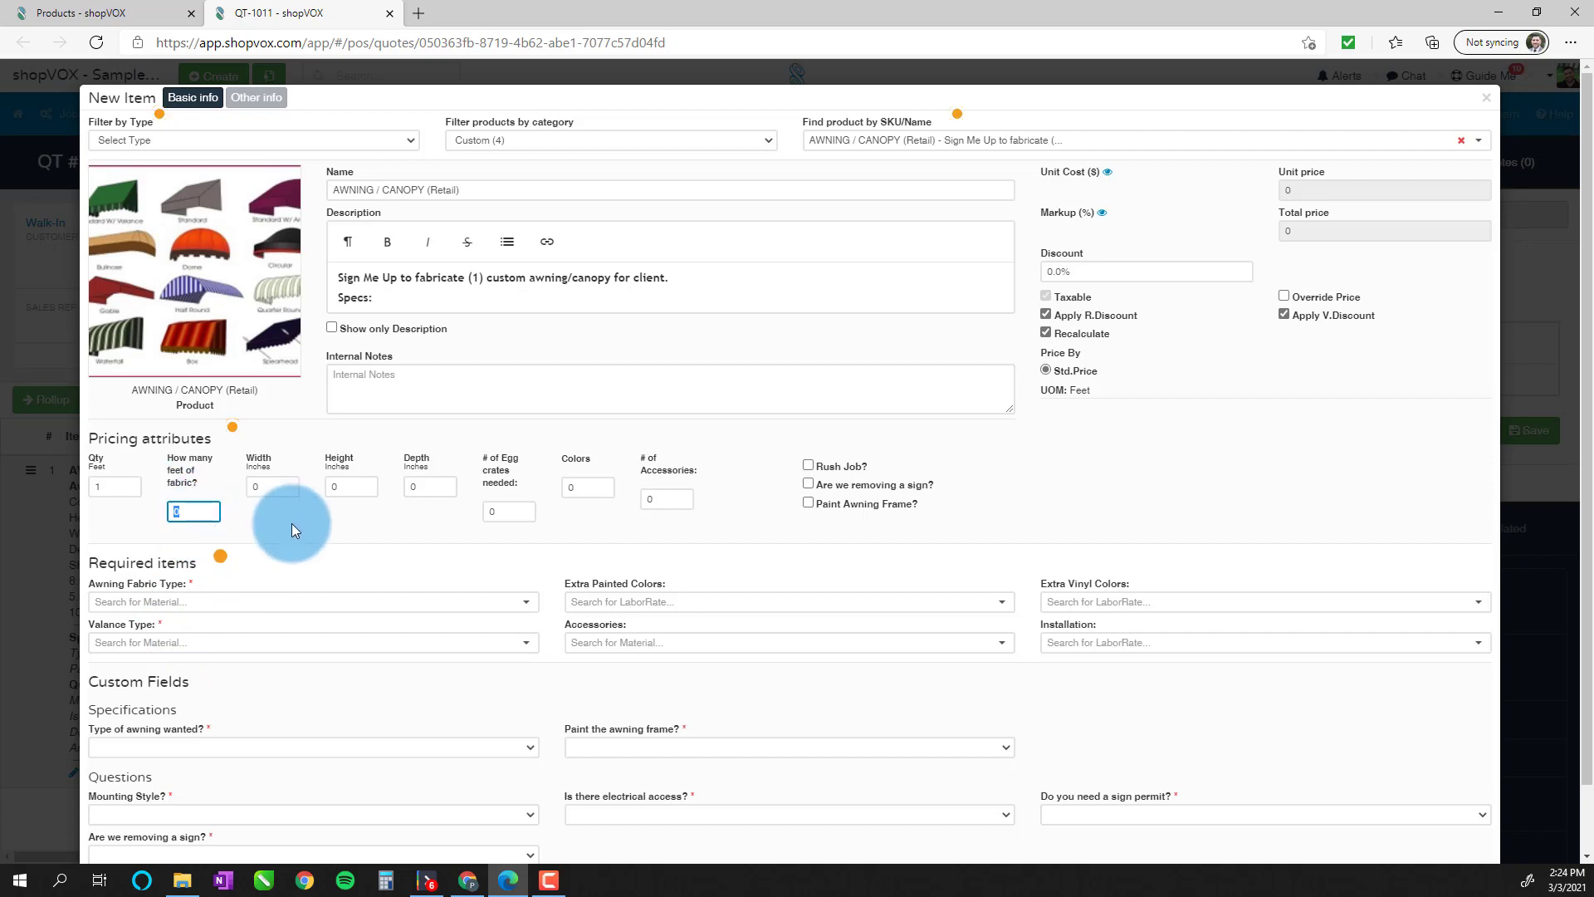
pyautogui.write('14')
# - Set the awning's width to 120, height to 40 and depth to 24 inches, with 5 egg crates needed
pyautogui.press('Tab')
pyautogui.write('120')
pyautogui.press('Tab')
pyautogui.press('Tab')
pyautogui.write('24')
pyautogui.press('Tab')
pyautogui.write('5')
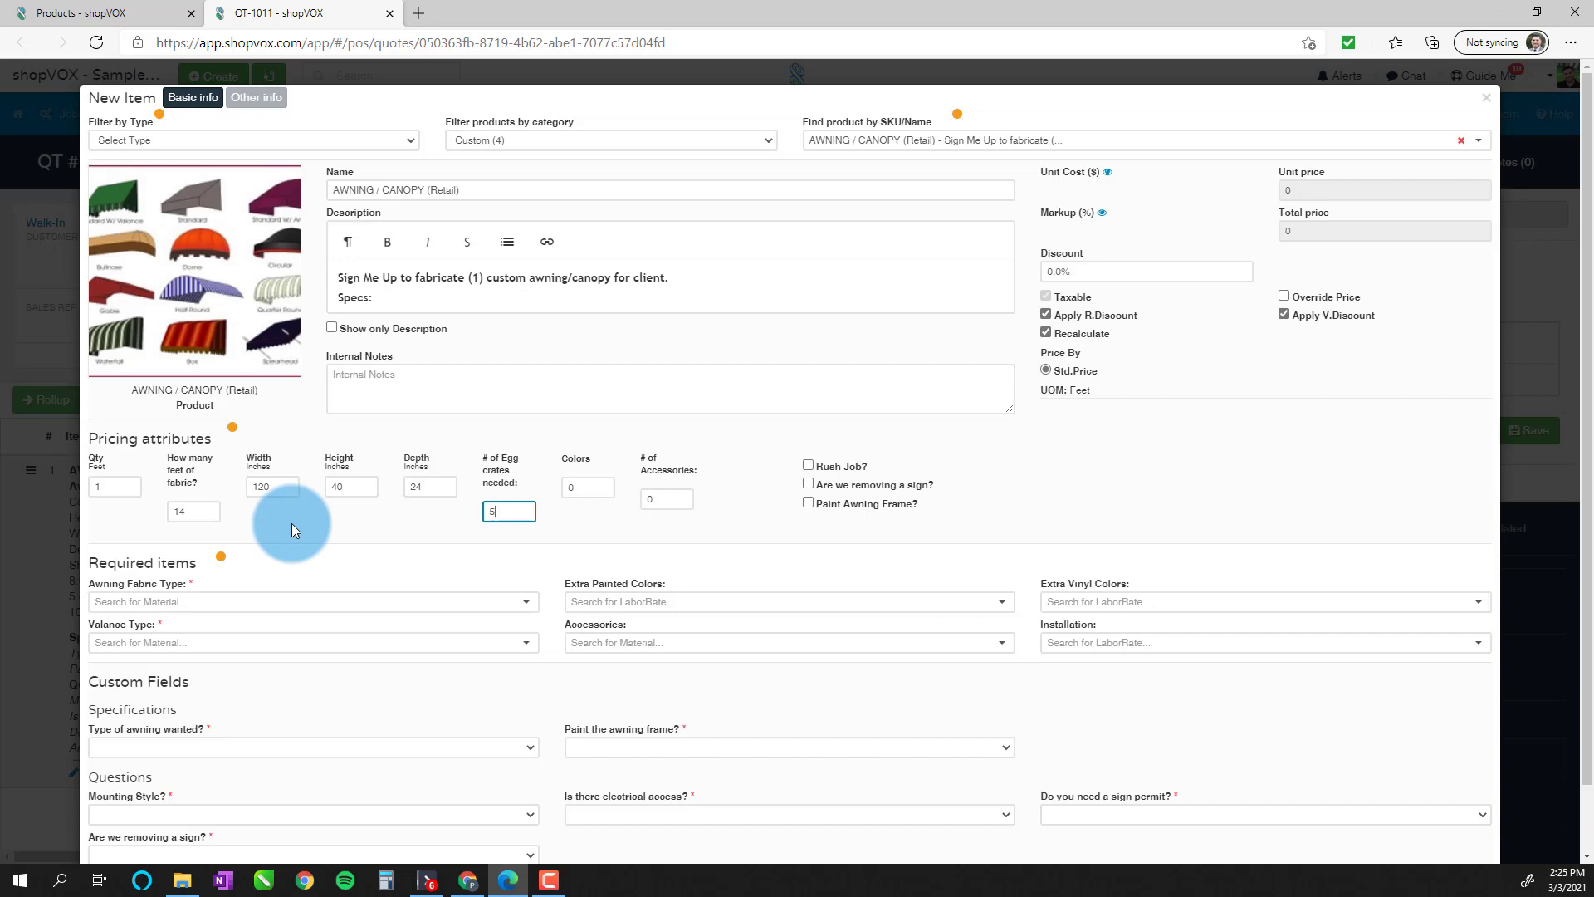
# - Set the number of colors to 1 and enable painting of the awning frame
pyautogui.press('Tab')
pyautogui.write('1')
pyautogui.press('Tab')
pyautogui.click(809, 503)
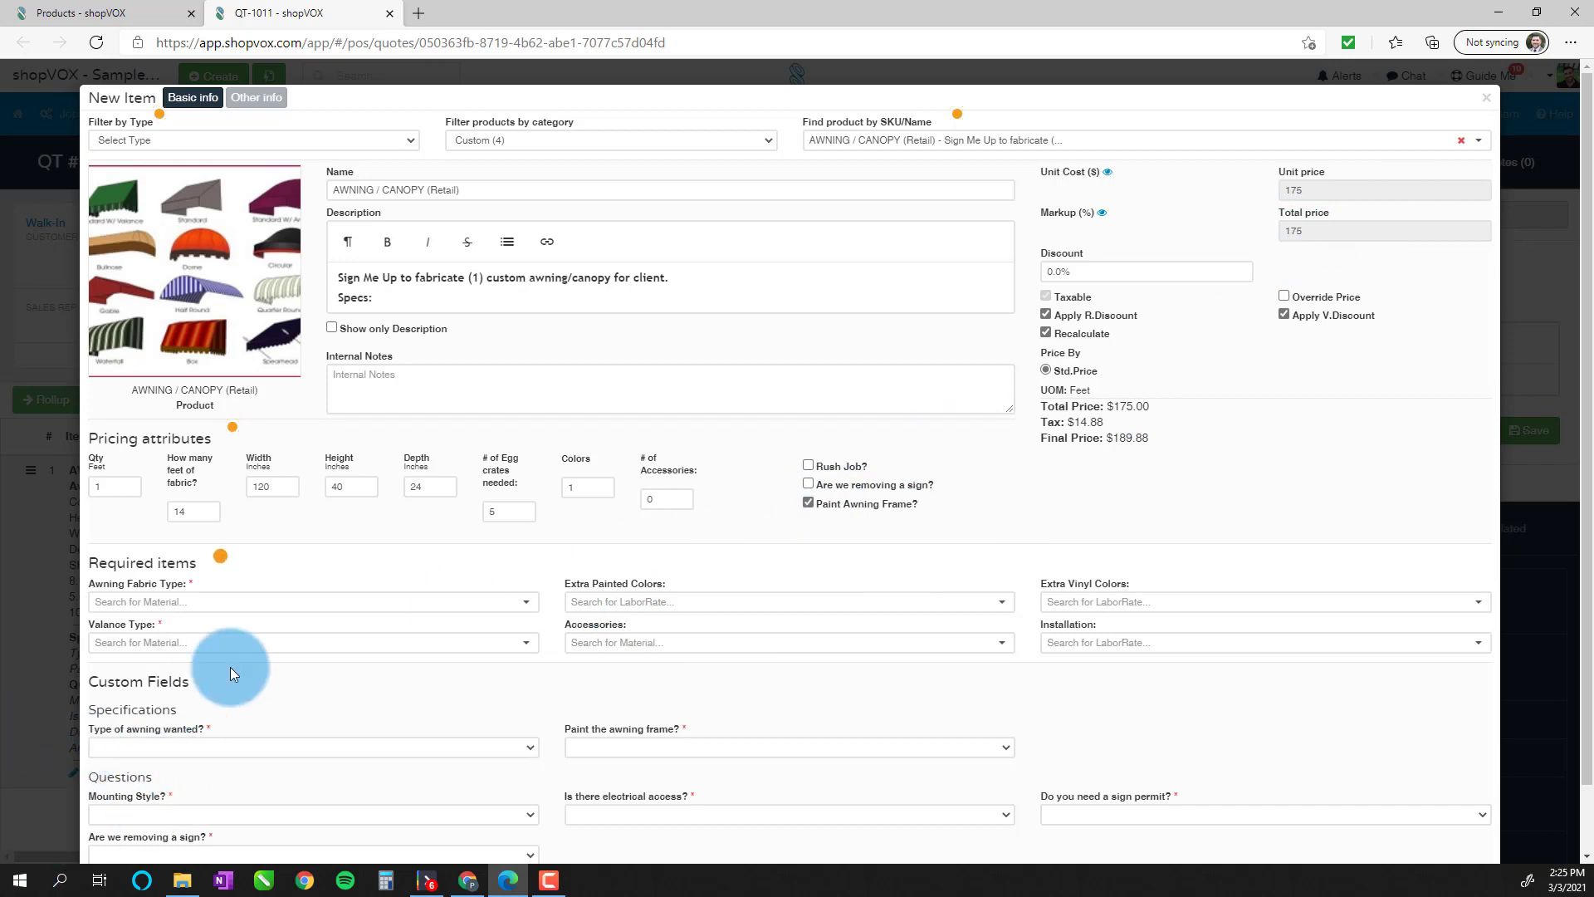
# - Choose Sunbrella with Painted Graphics as the awning fabric type and ONE SHOT AWNING PAINT for the extra painted colors
pyautogui.click(332, 603)
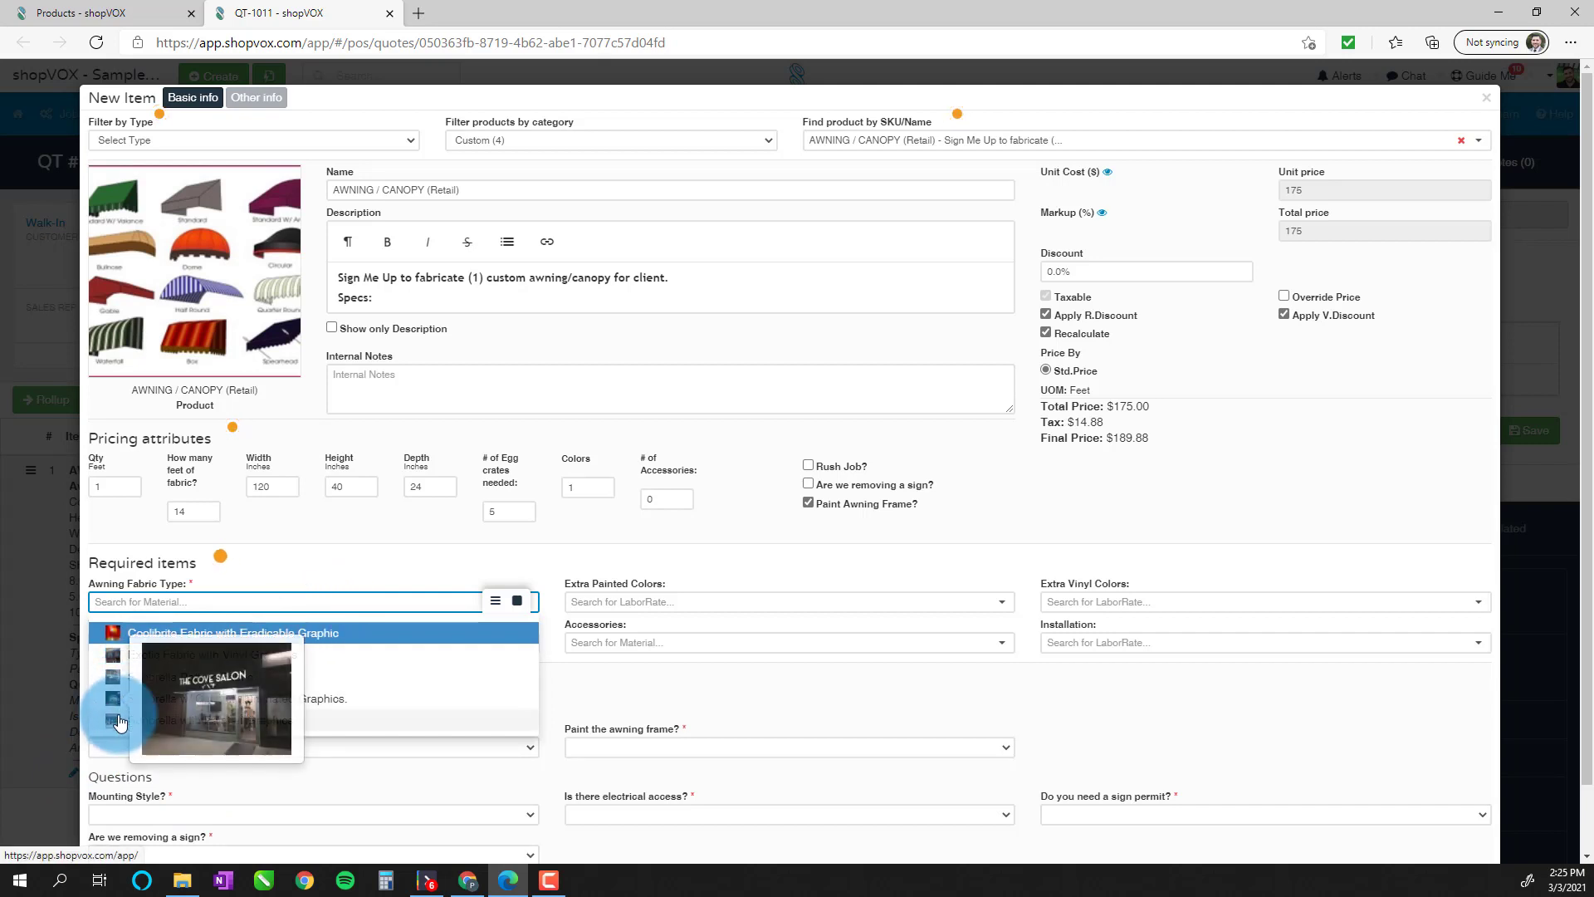
pyautogui.moveTo(118, 694)
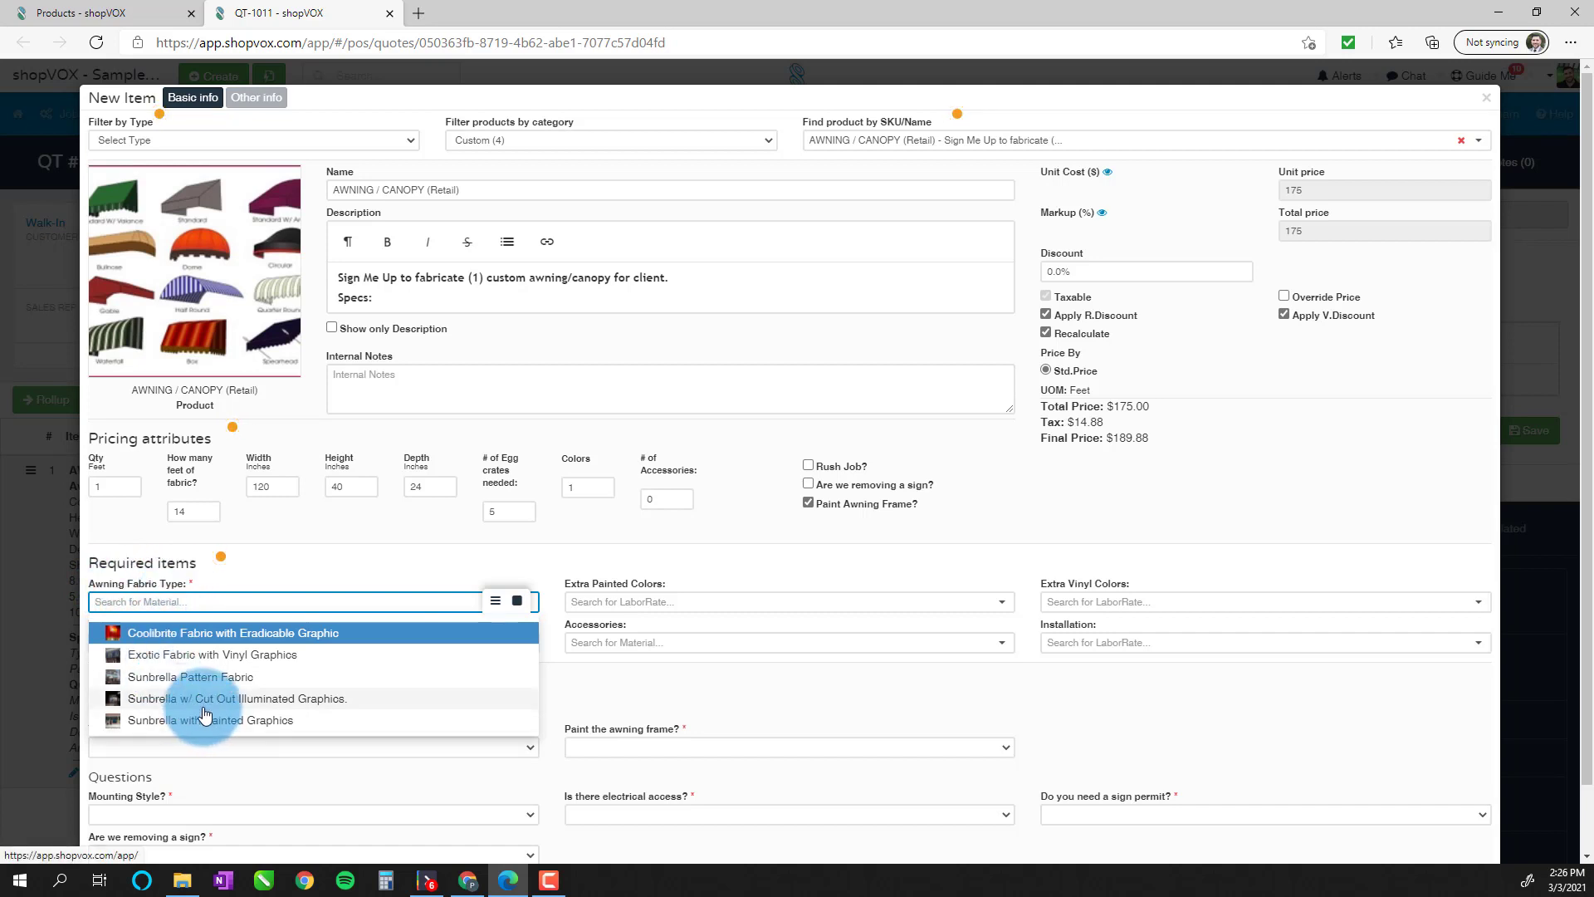
pyautogui.click(306, 721)
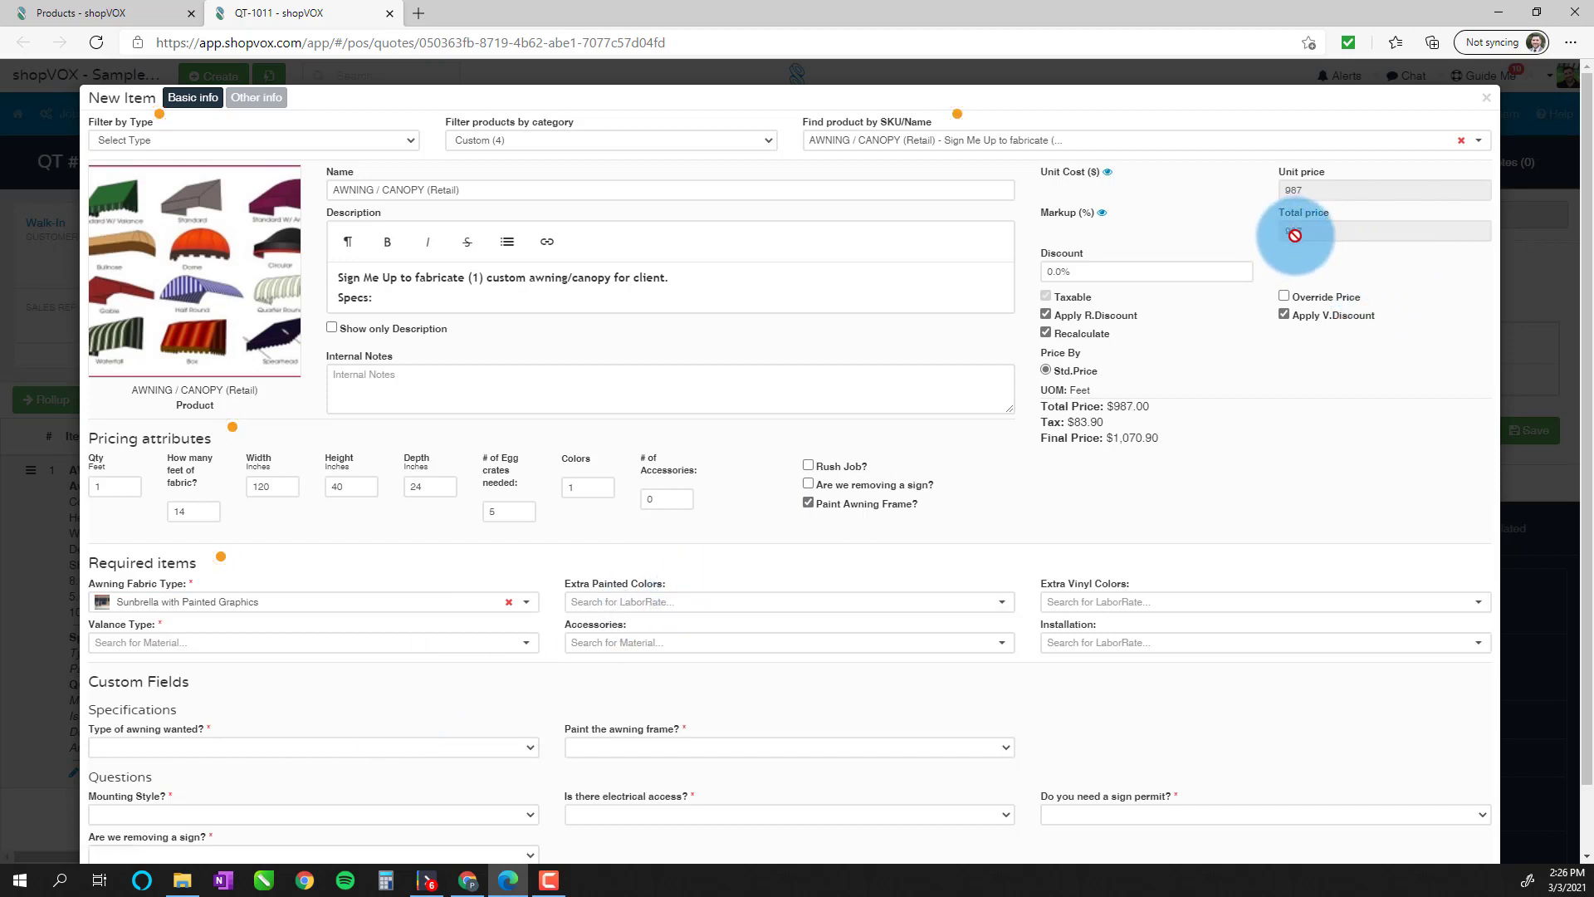
pyautogui.click(919, 601)
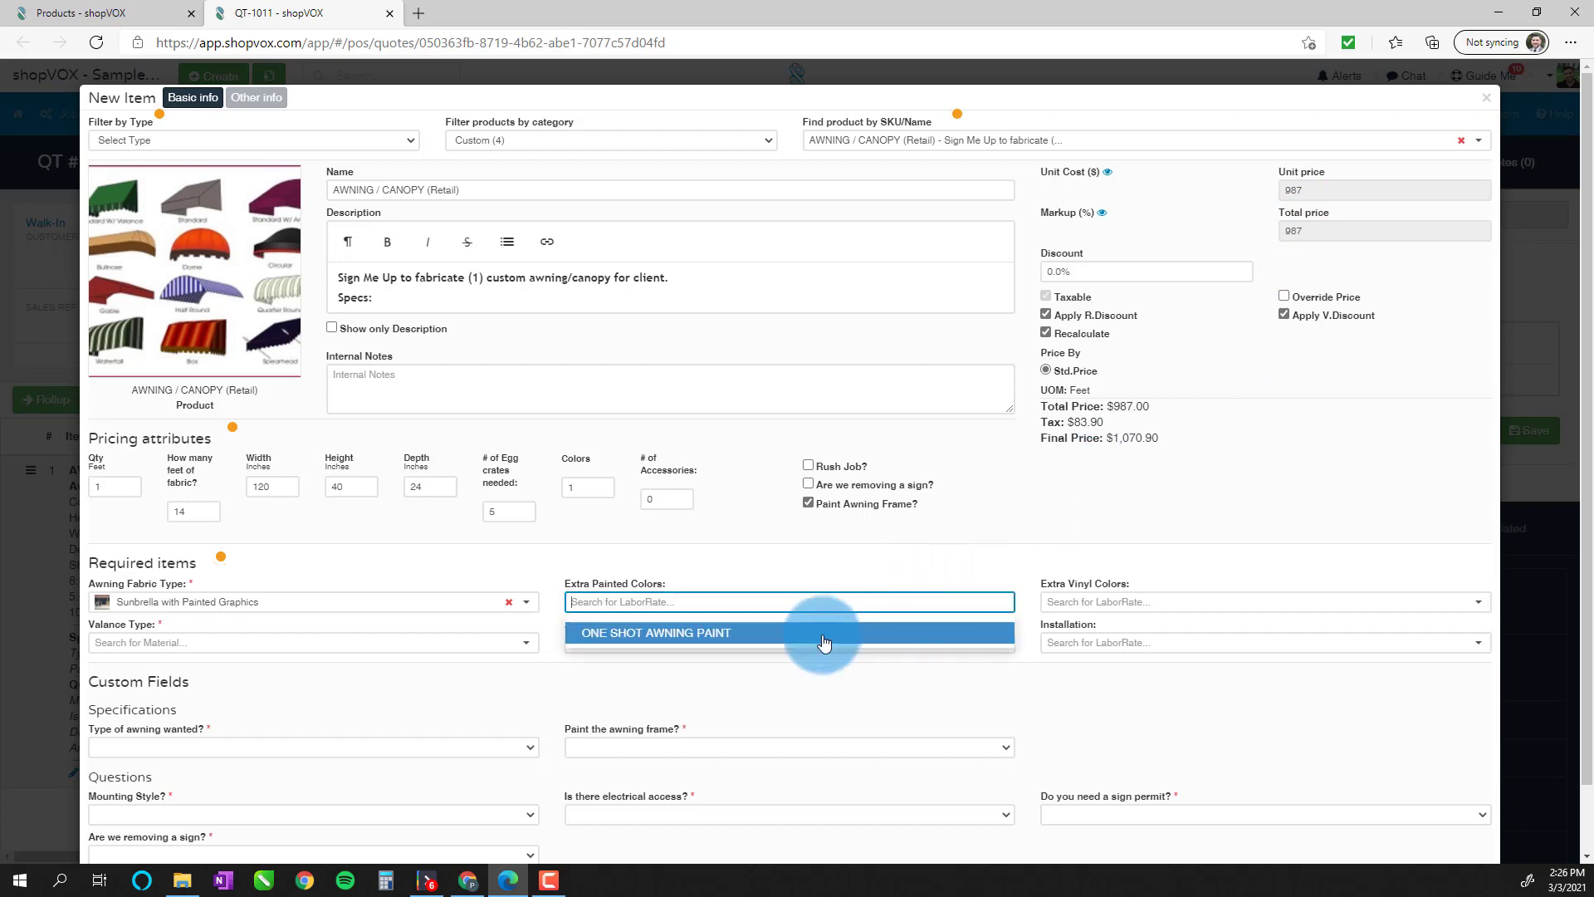
pyautogui.click(679, 634)
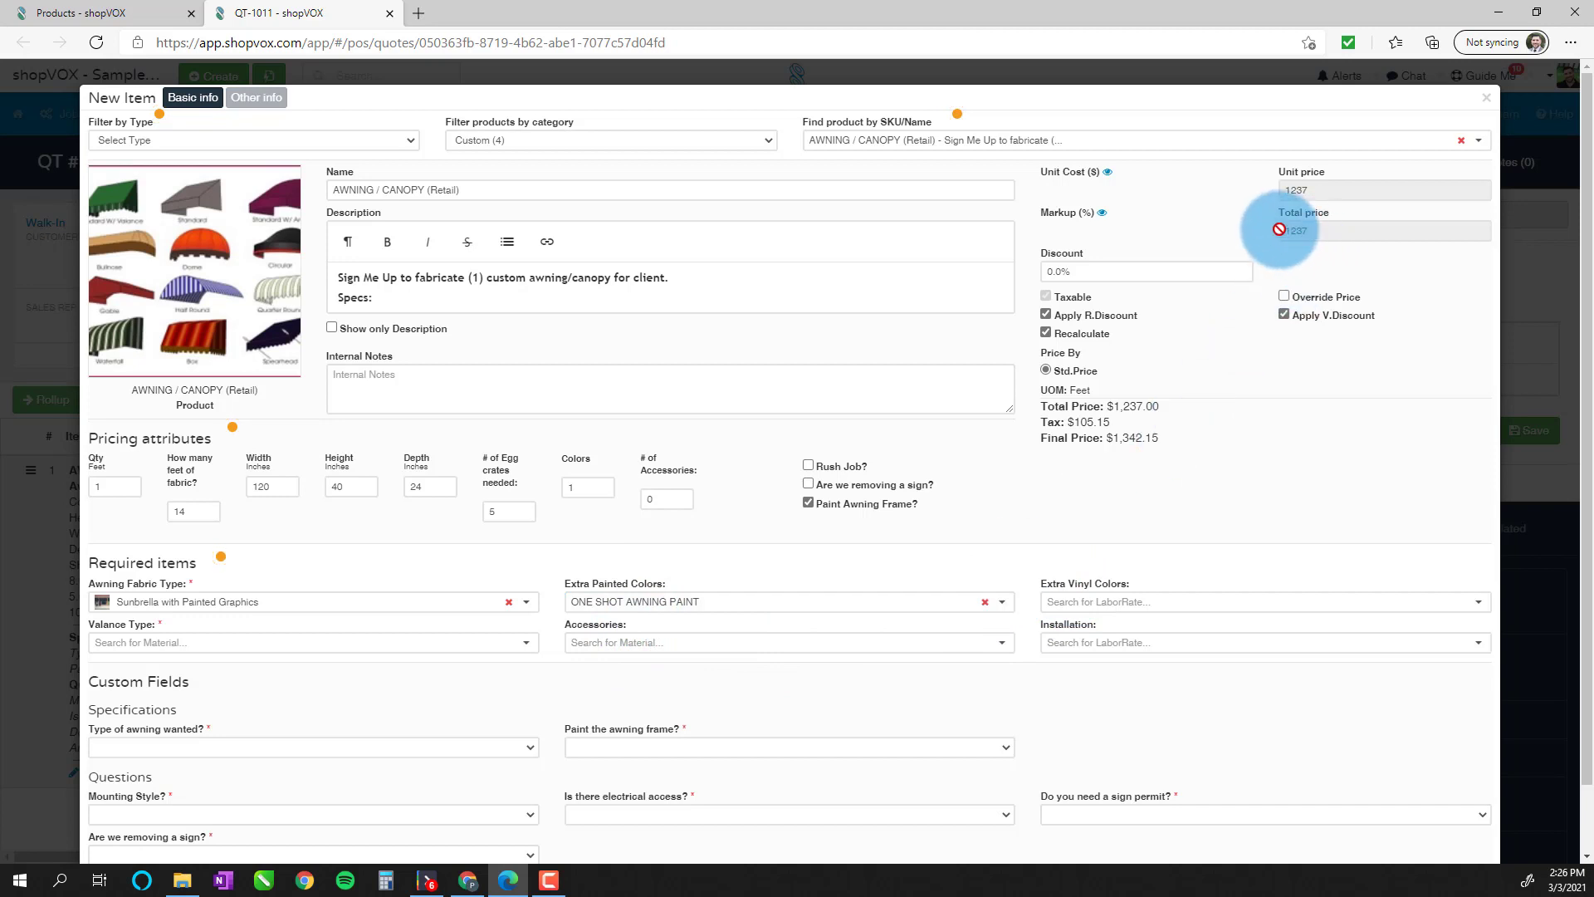
# - Try a different number of colors to compare the awning's price, and restore the count to 1
pyautogui.click(1238, 601)
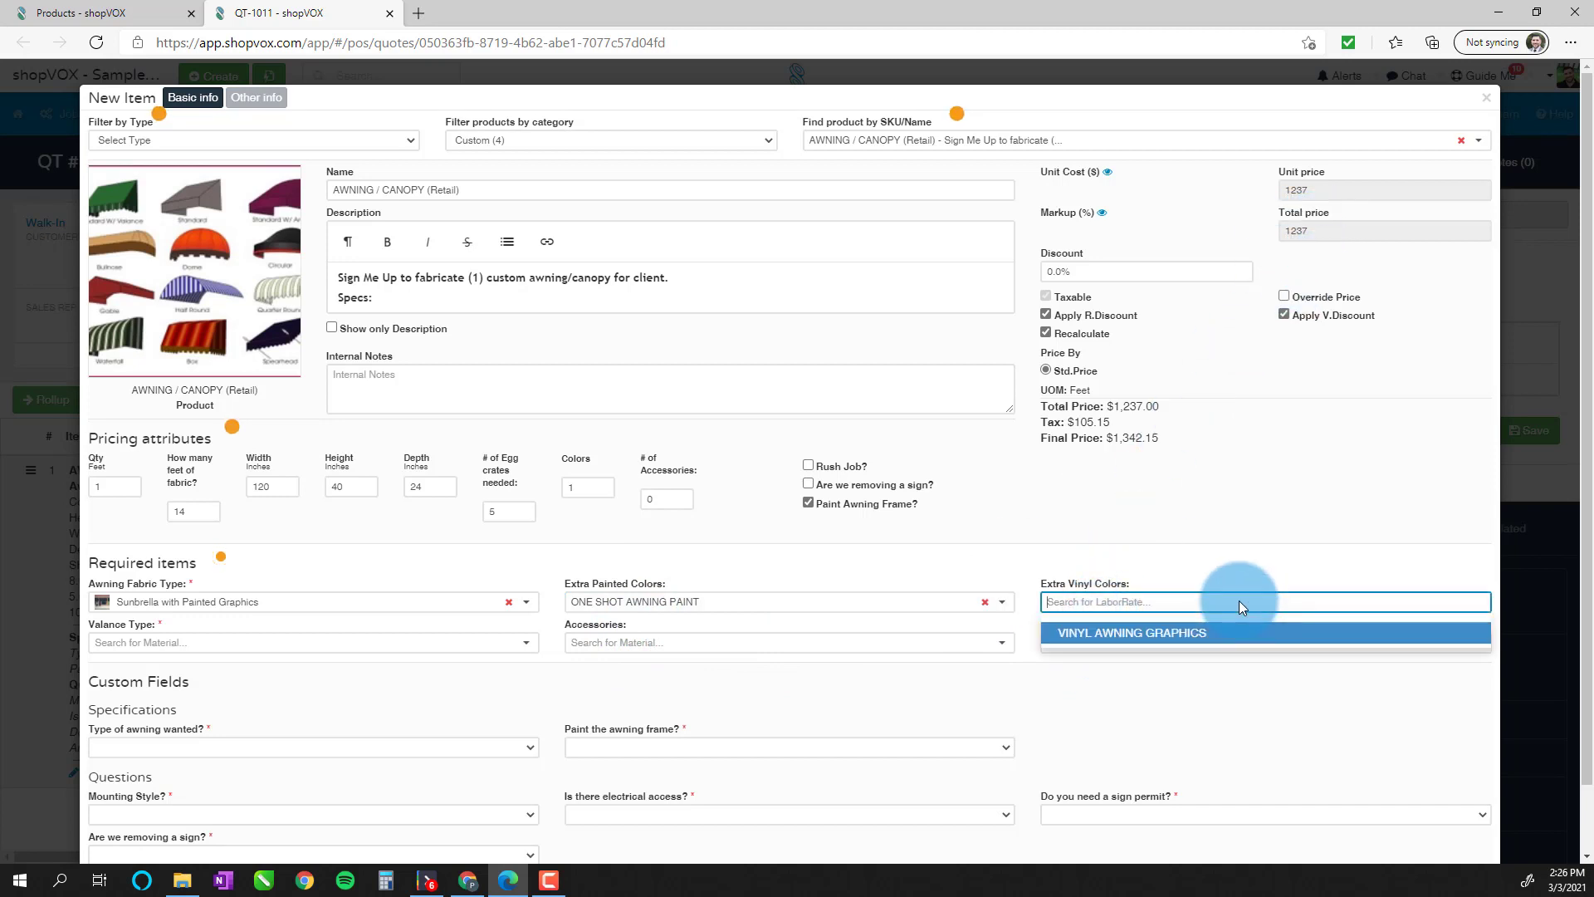
pyautogui.click(1124, 566)
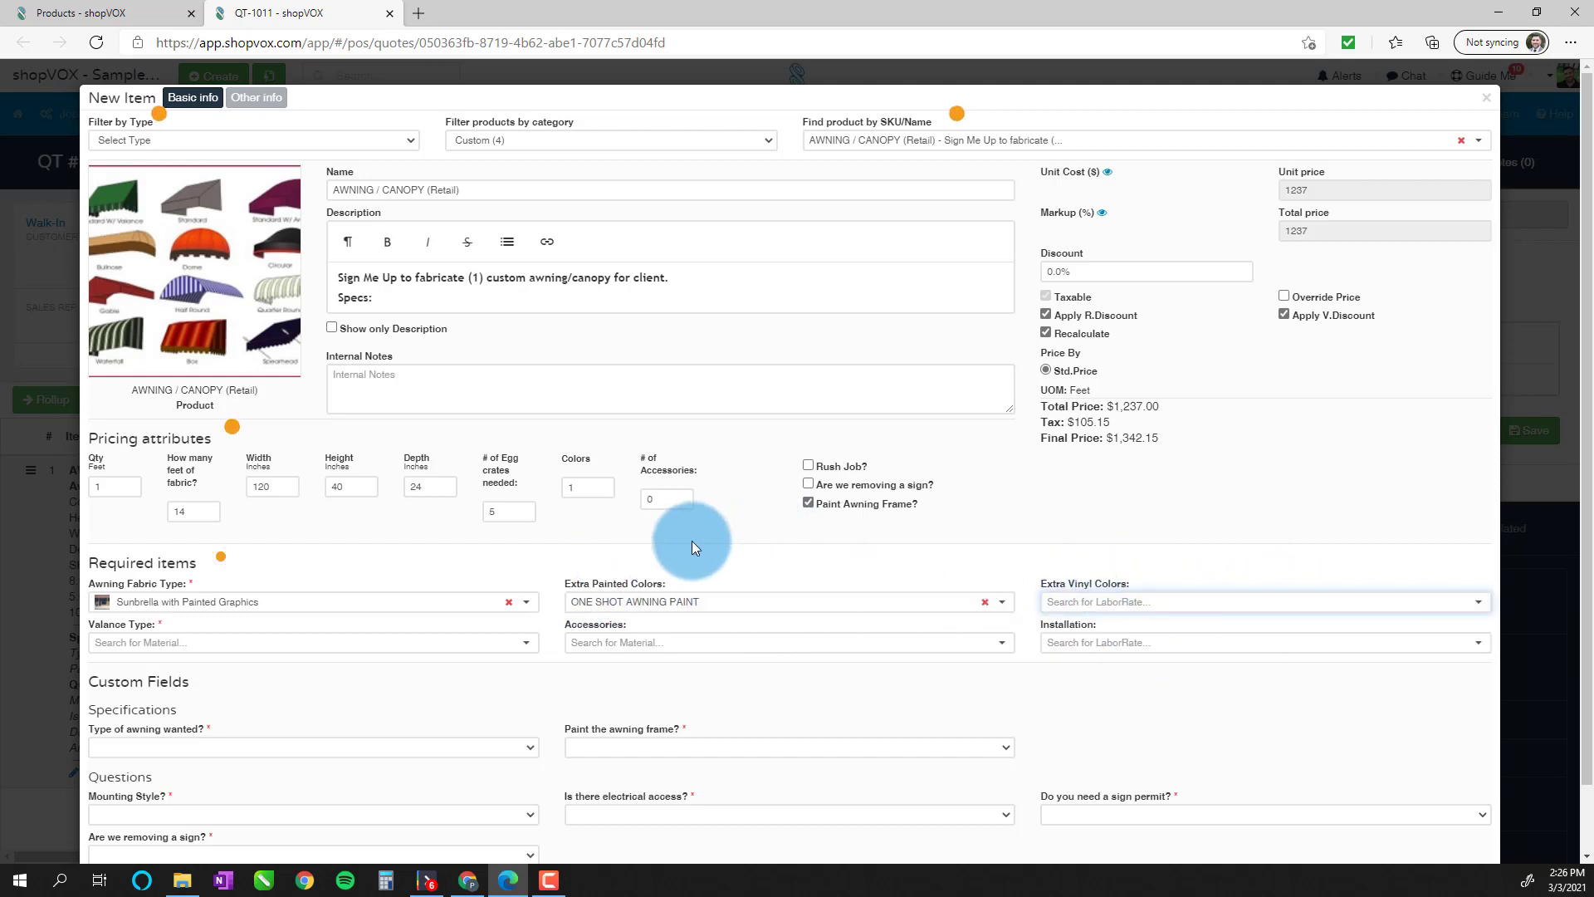
pyautogui.click(568, 486)
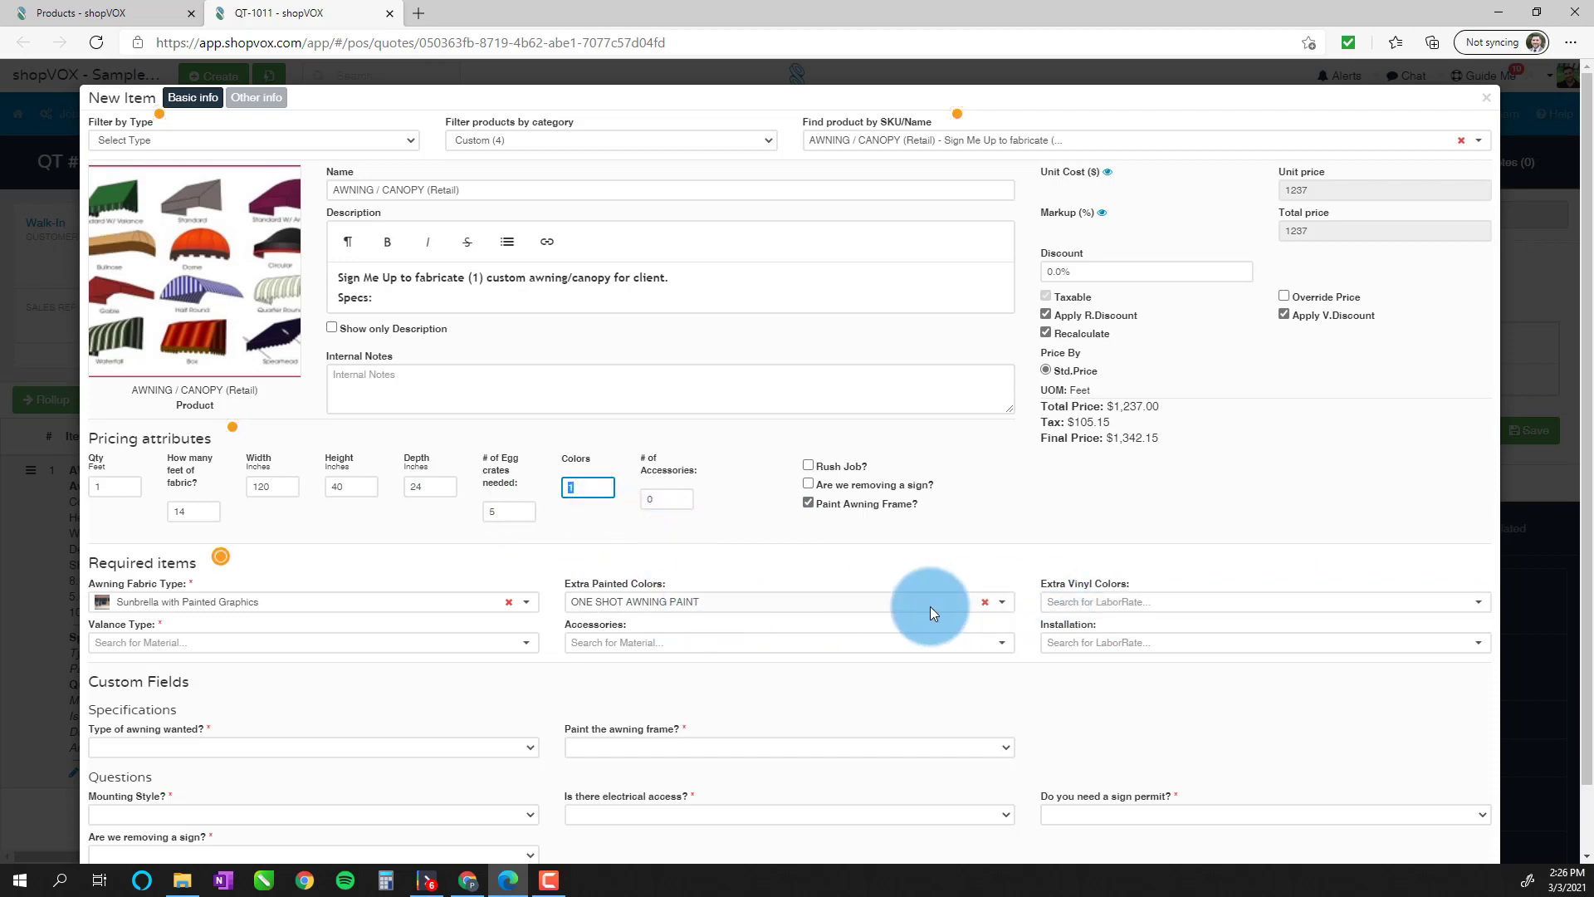
pyautogui.click(1297, 232)
pyautogui.click(581, 485)
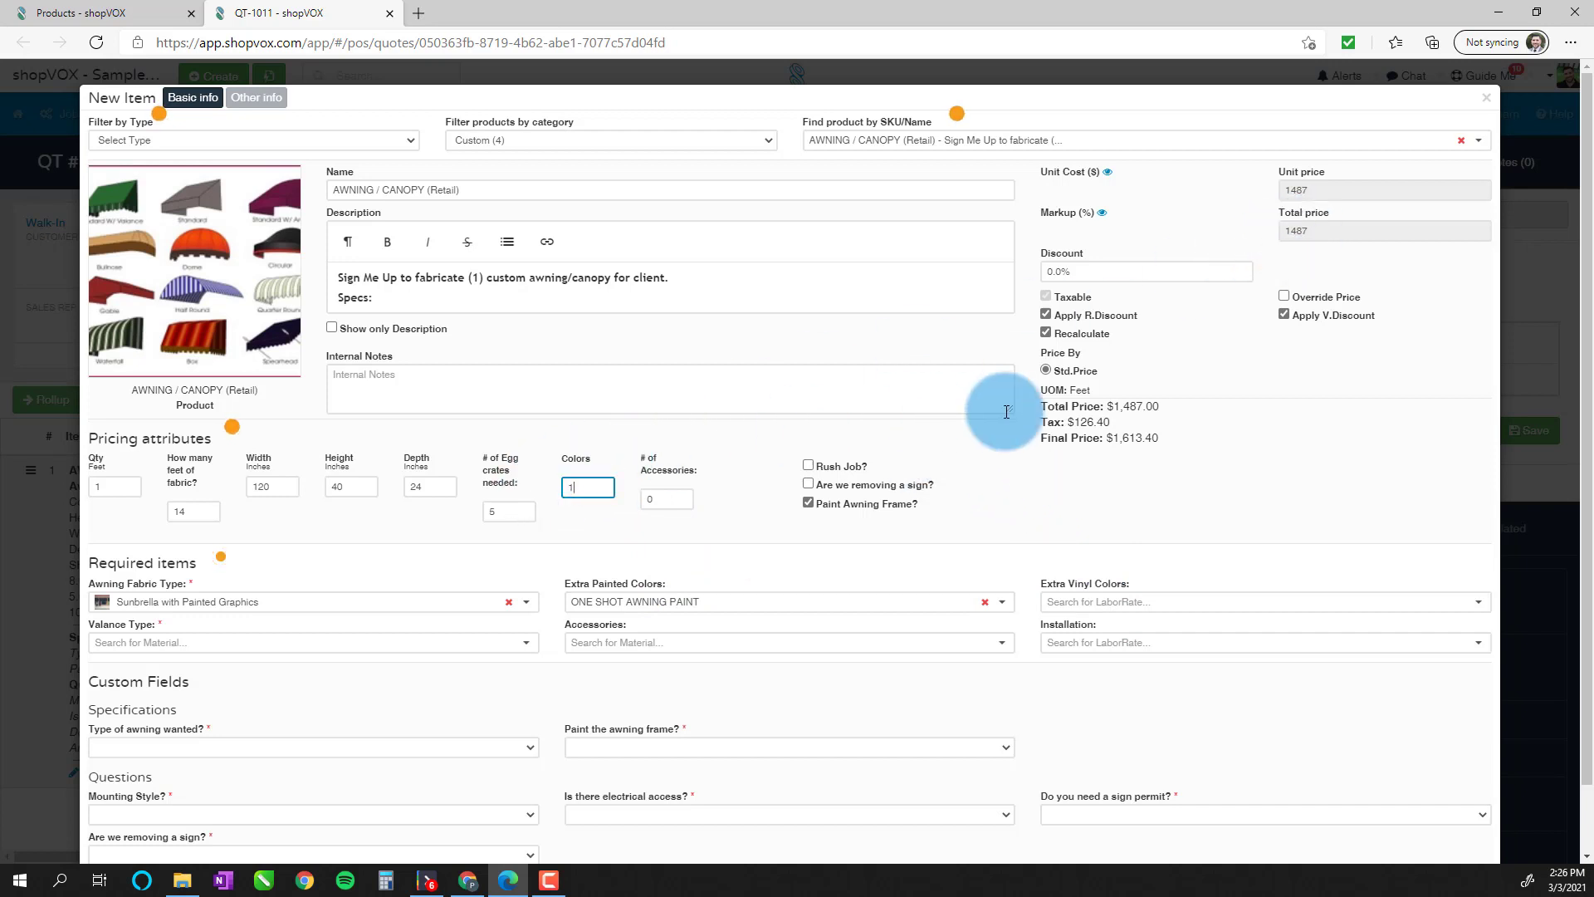
pyautogui.click(1037, 502)
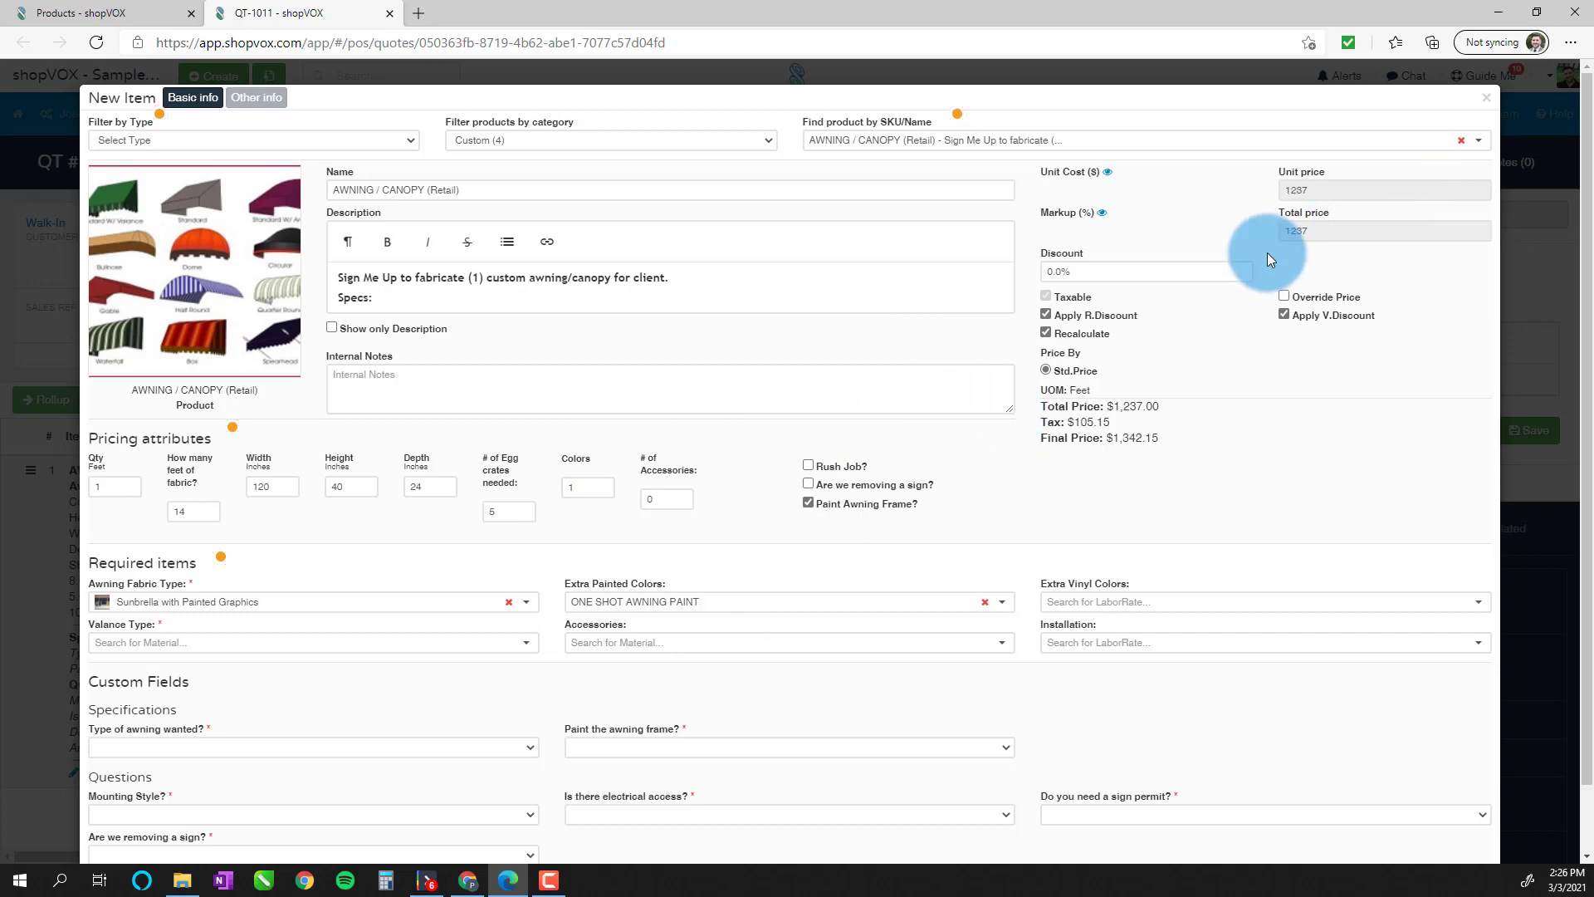
# - Set the valance type to AWNING VALANCE STRAIGHT
pyautogui.click(336, 645)
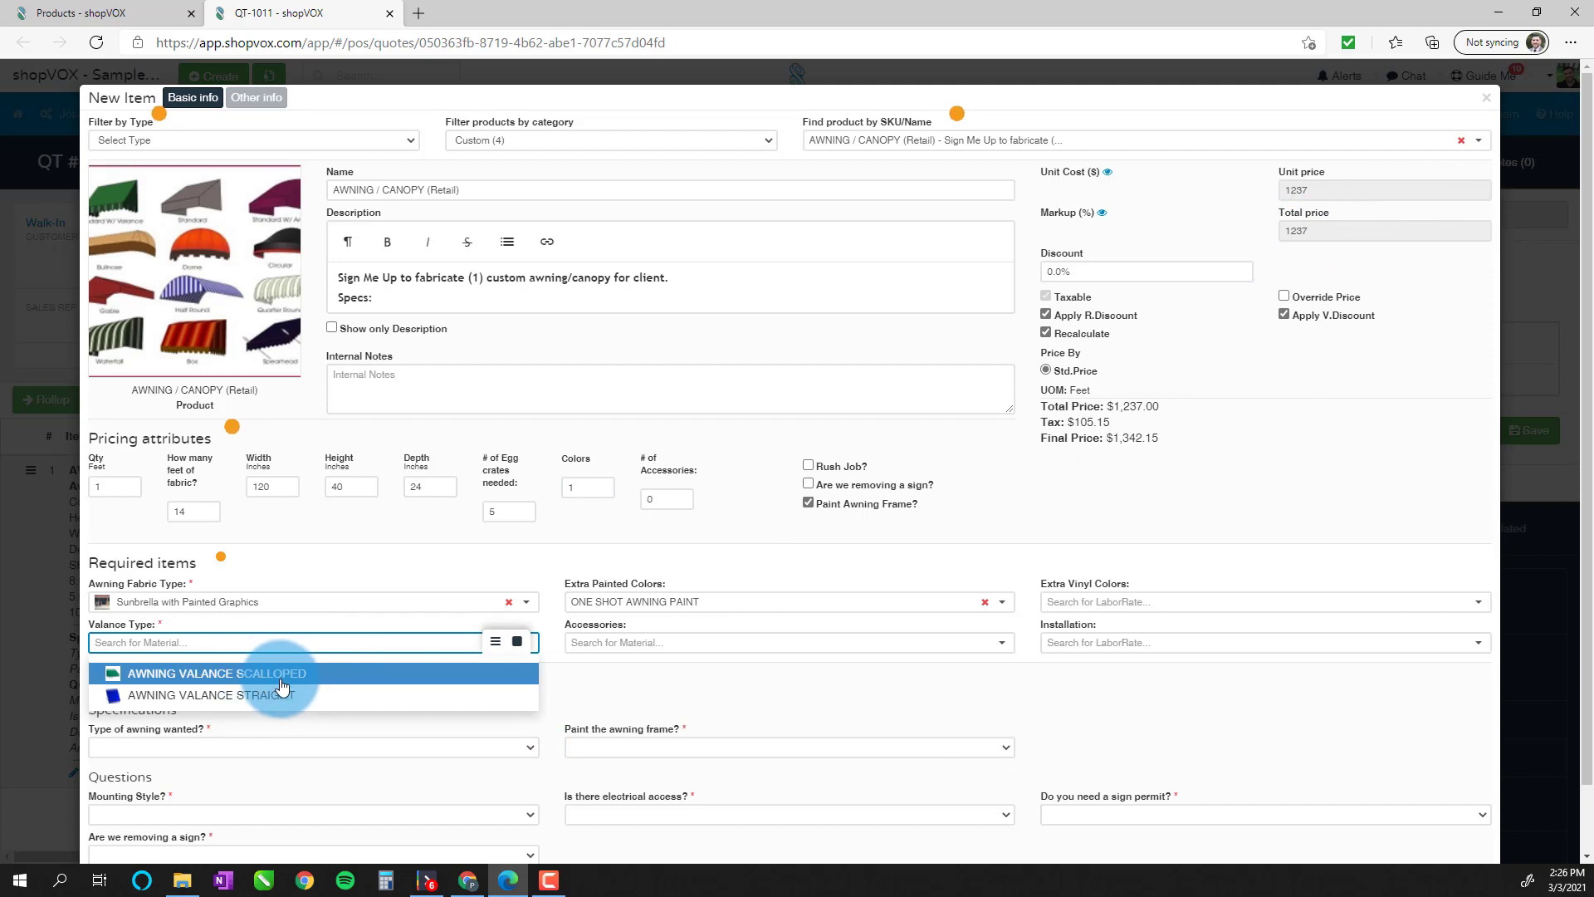
pyautogui.moveTo(113, 678)
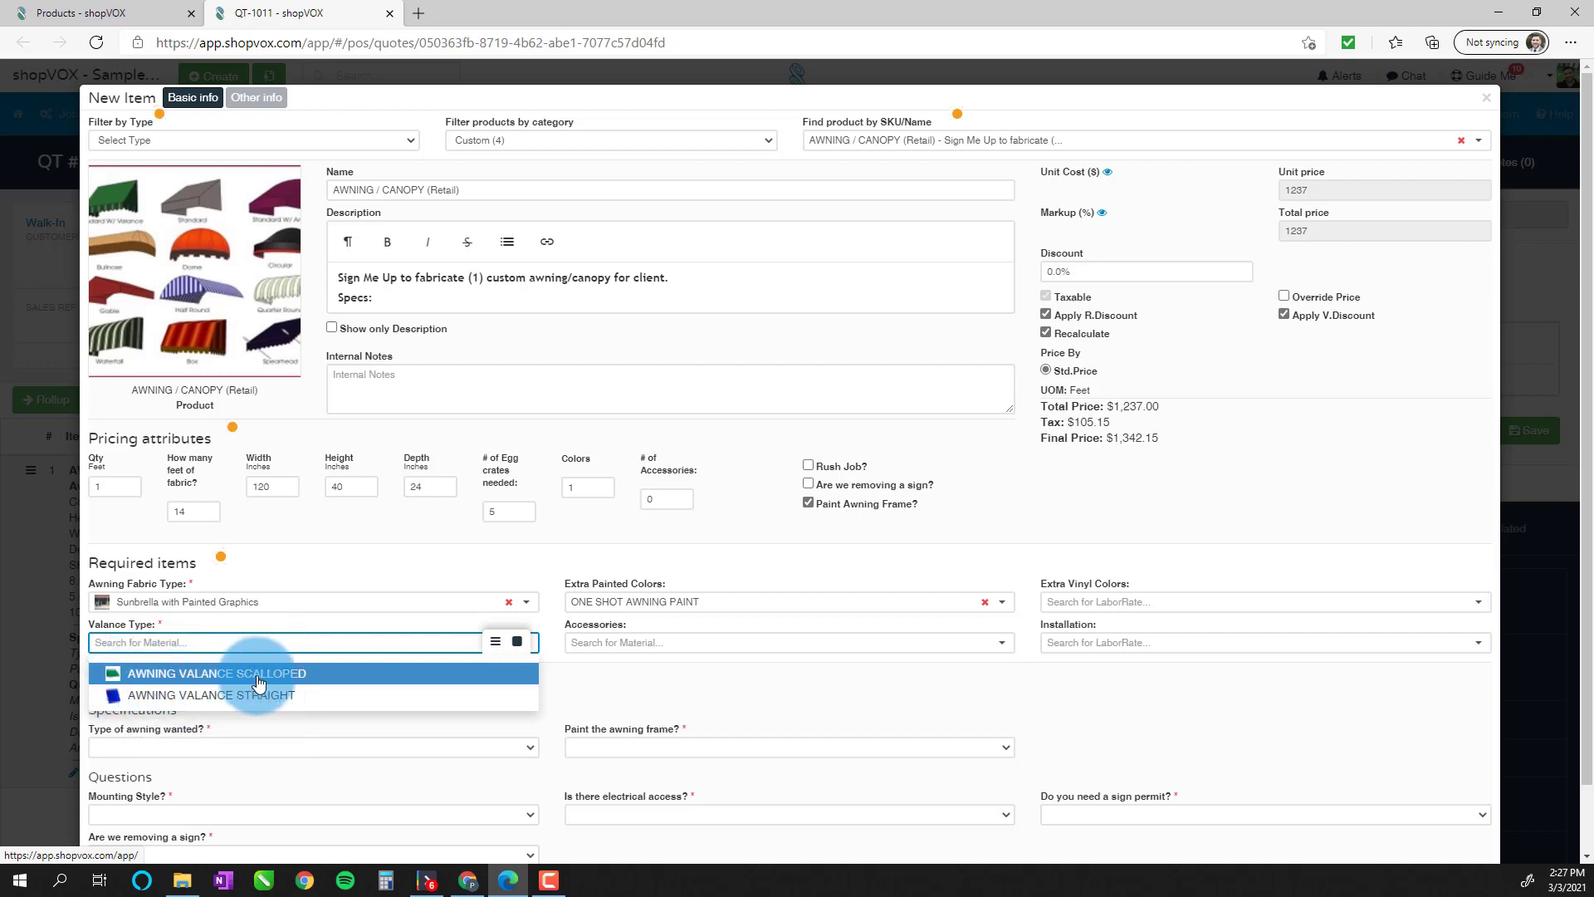
pyautogui.click(115, 700)
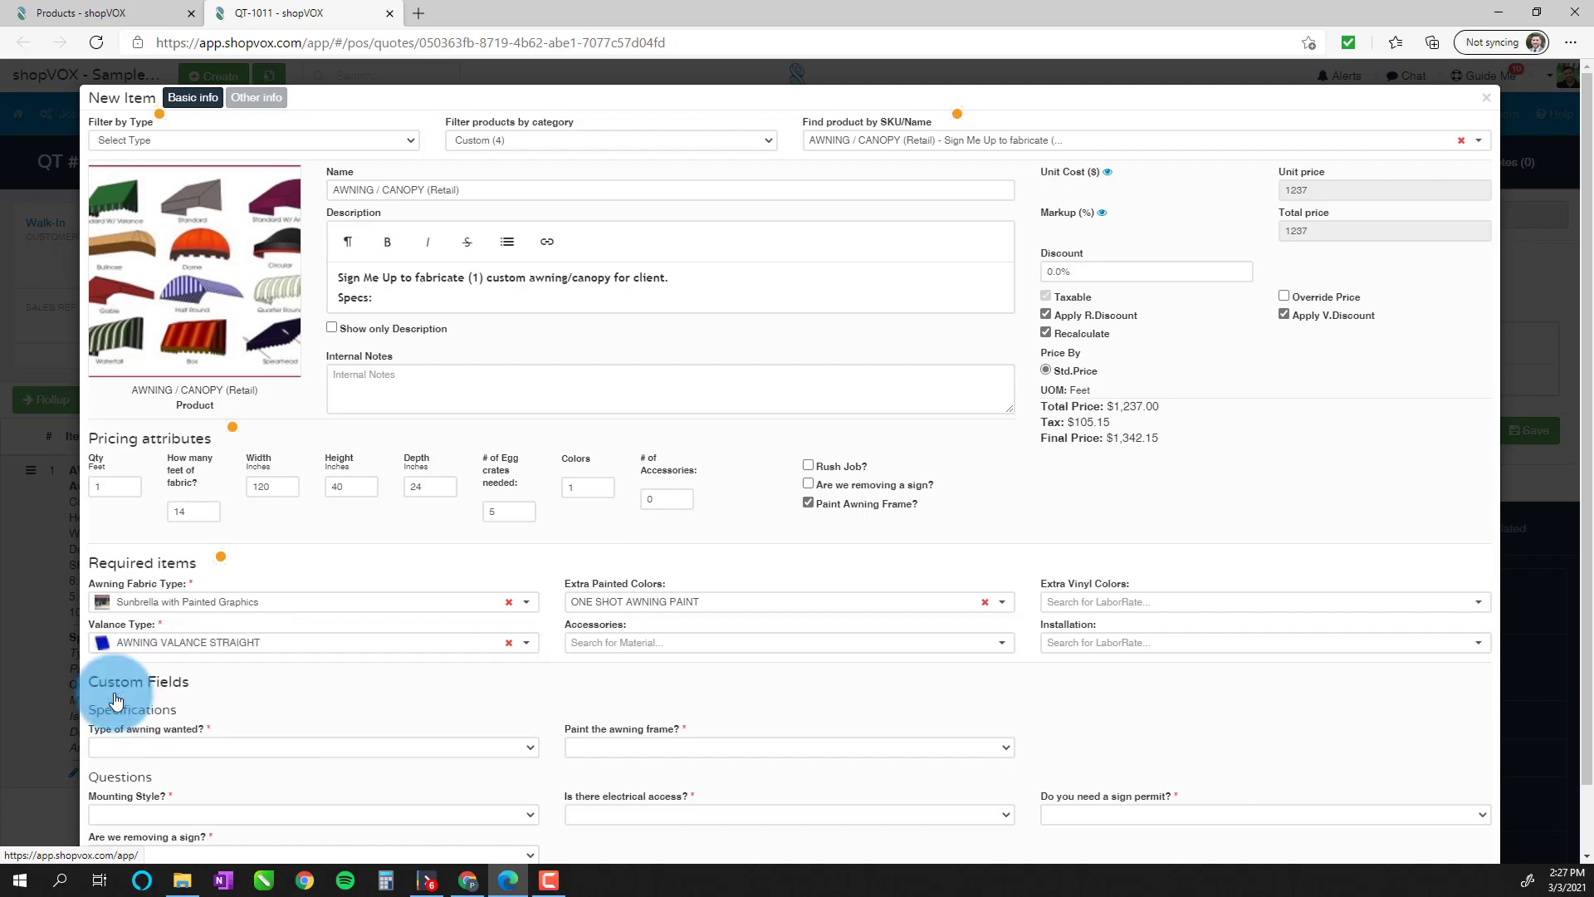
# - Try AWNING VALANCE SCALLOPED as the valance type to compare the price, and switch back to AWNING VALANCE STRAIGHT
pyautogui.click(305, 641)
pyautogui.click(241, 689)
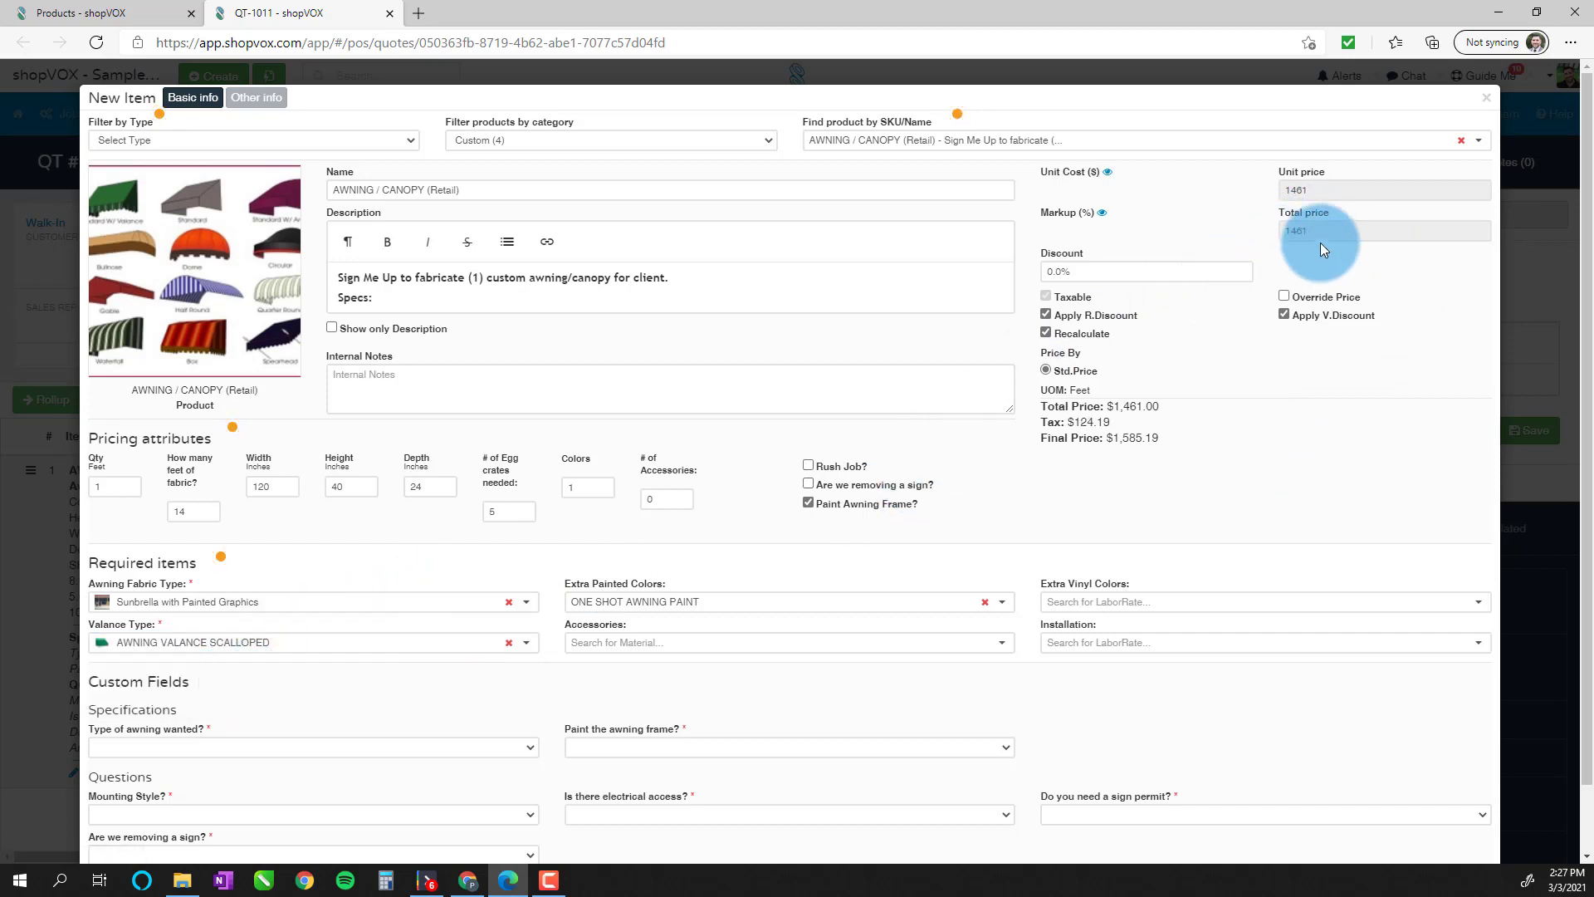
pyautogui.click(142, 642)
pyautogui.click(158, 689)
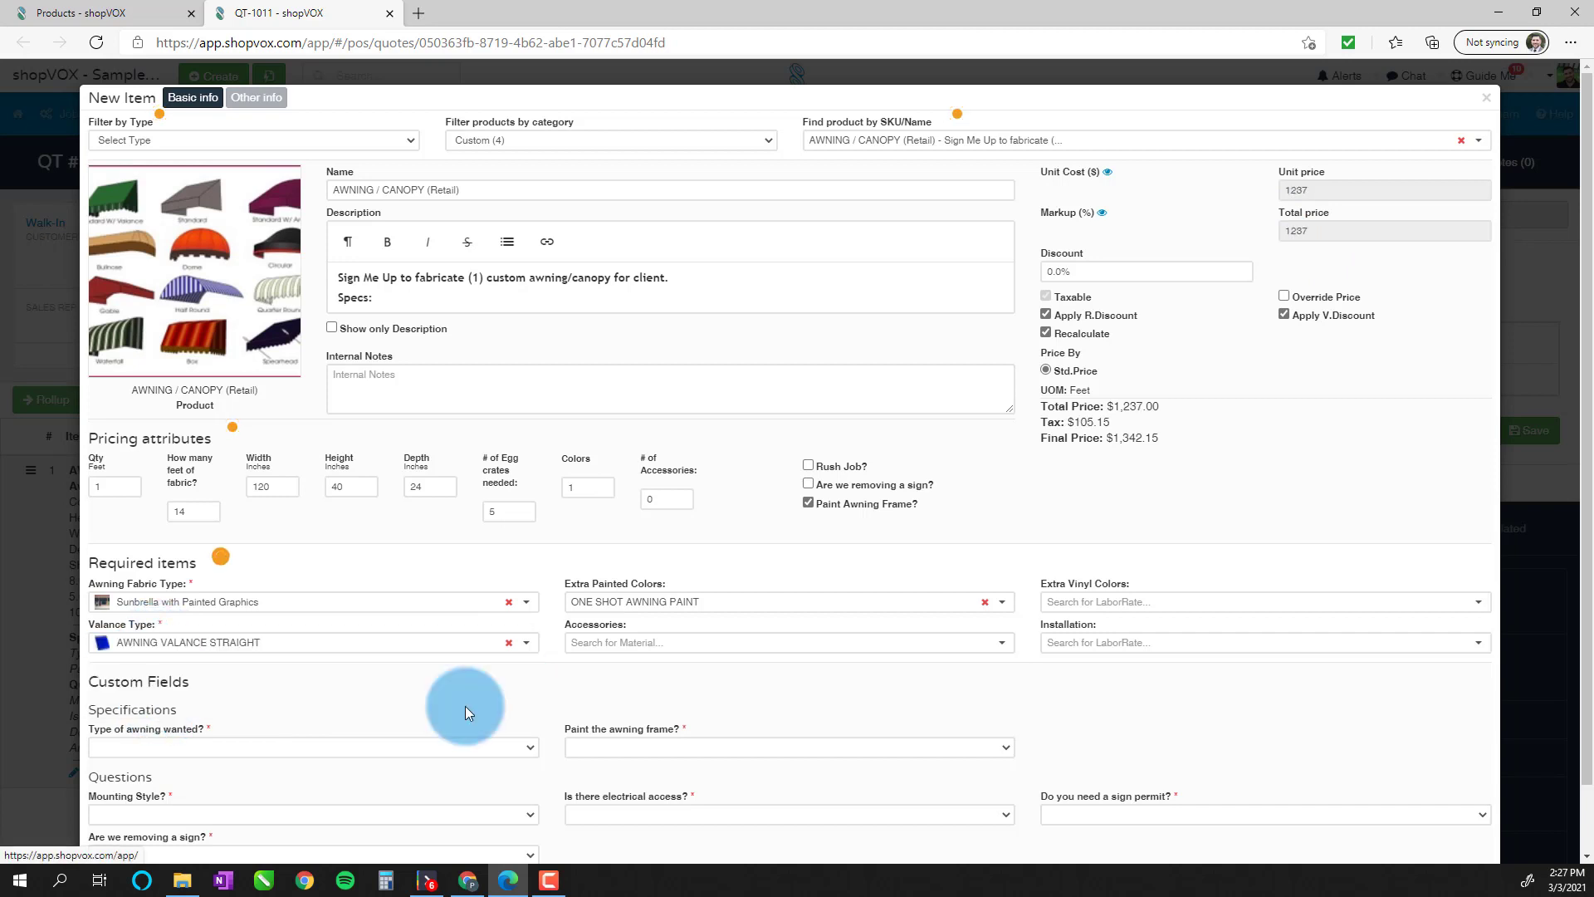
# - Examine the available awning accessories, their preview images and the number-of-accessories attribute without choosing any
pyautogui.click(639, 644)
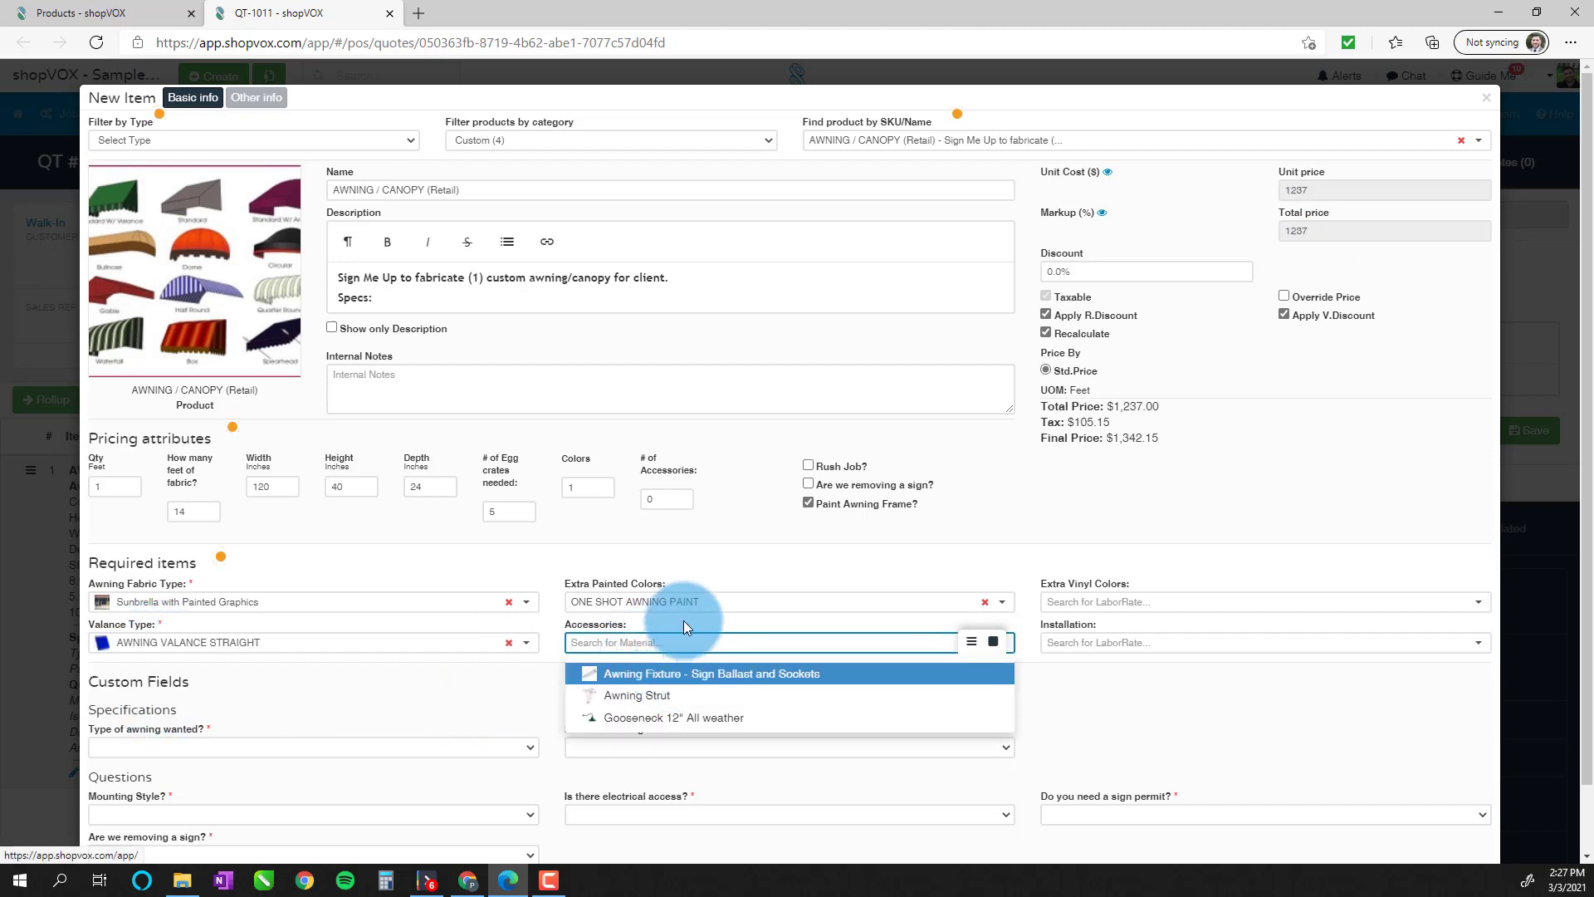
pyautogui.scroll(-1, 690, 634)
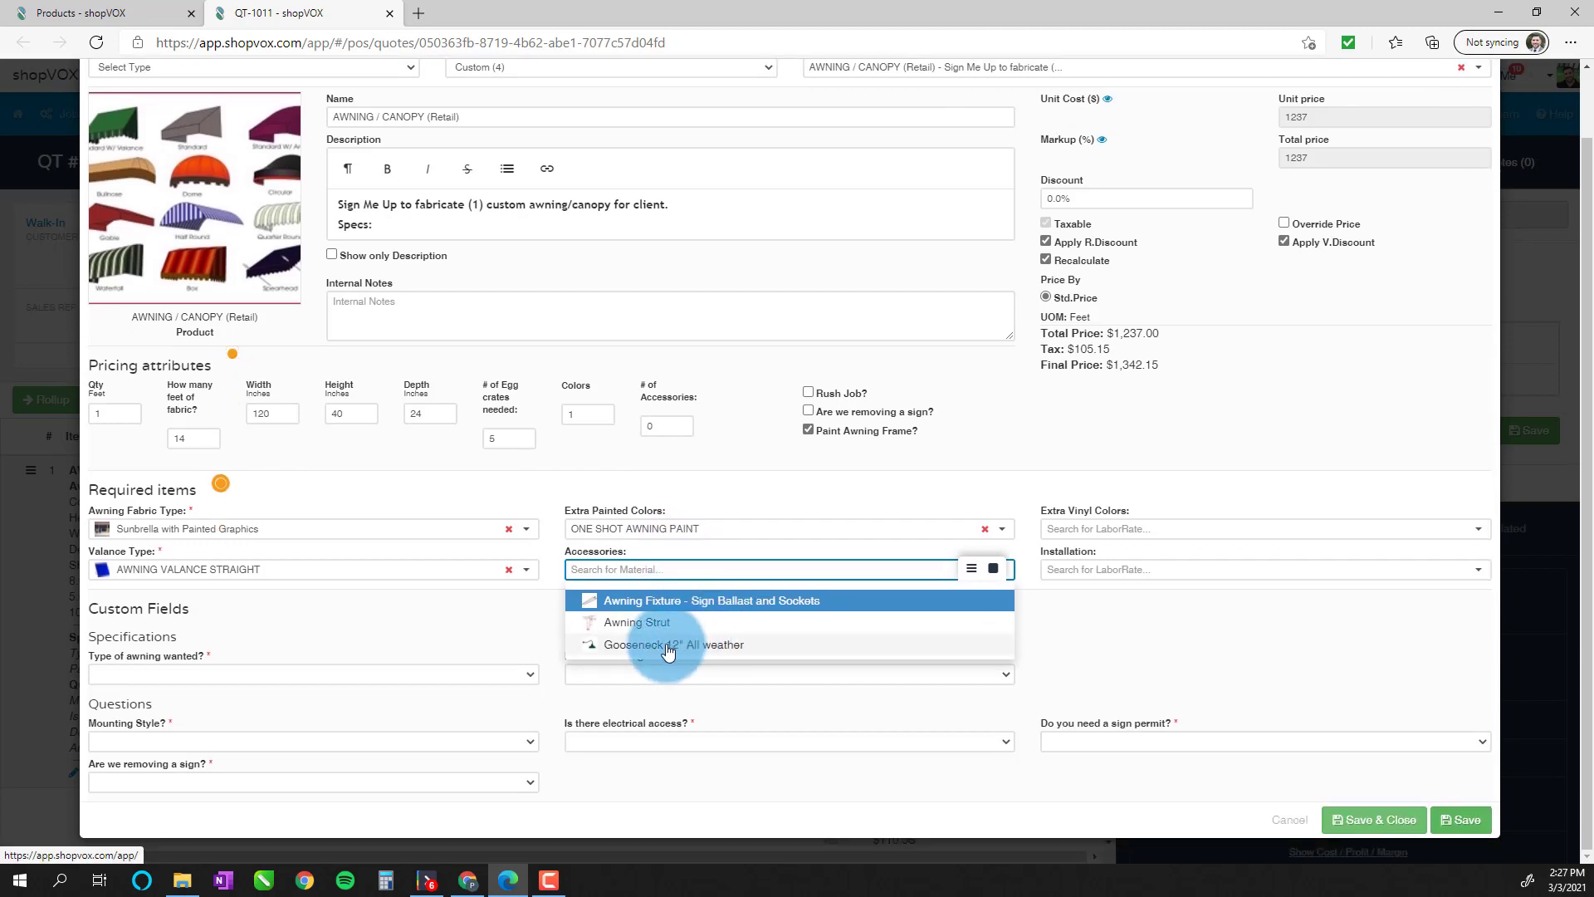
pyautogui.scroll(1, 664, 641)
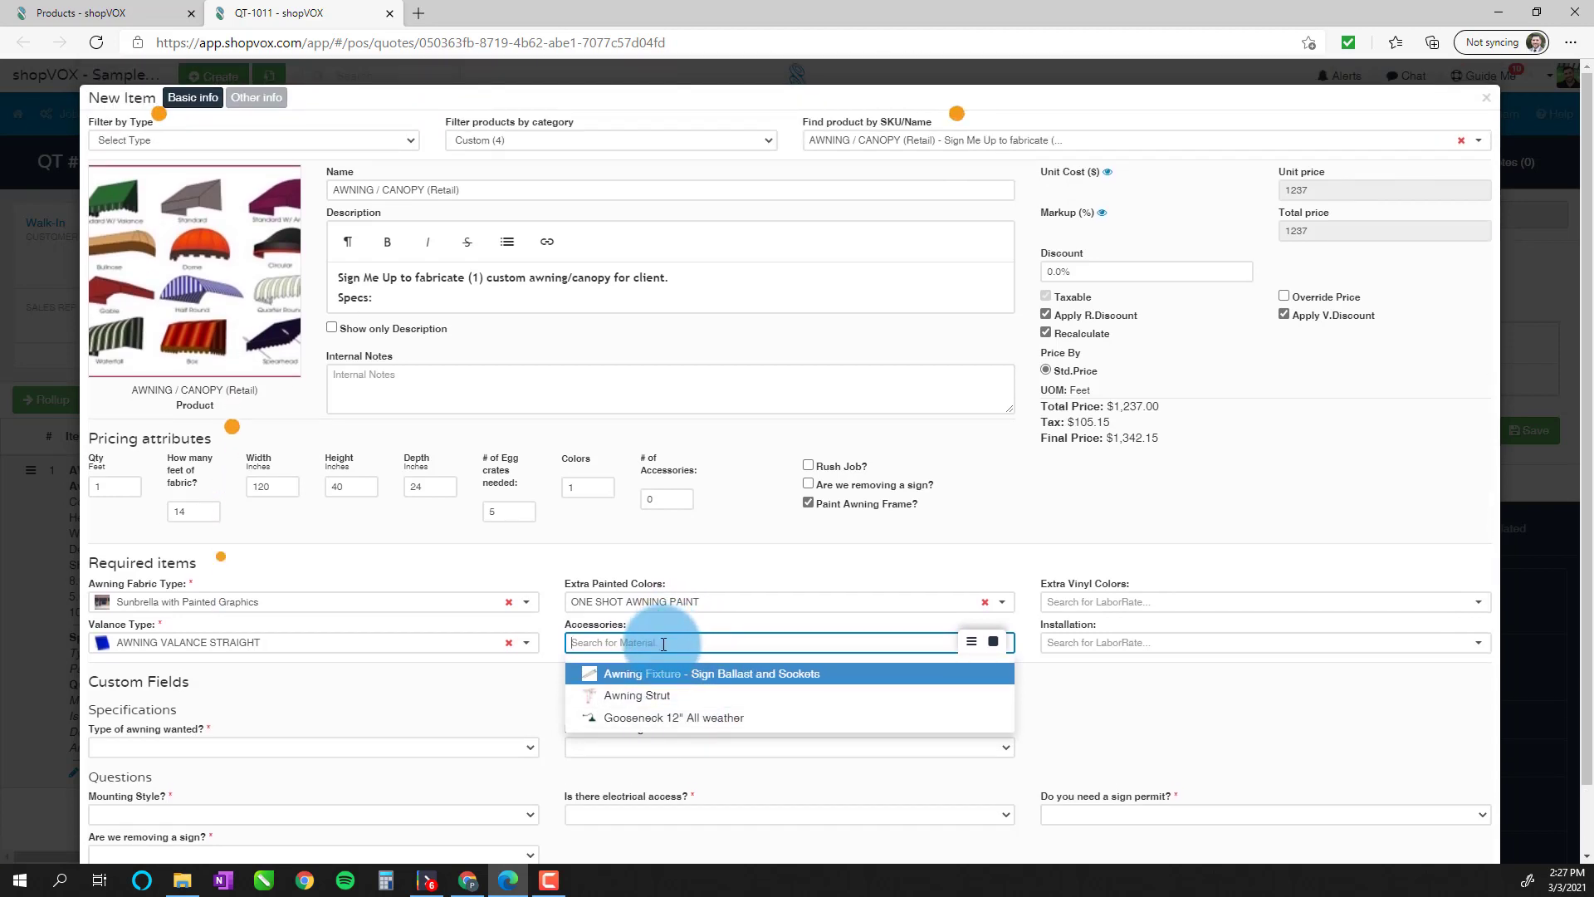
pyautogui.scroll(-2, 663, 644)
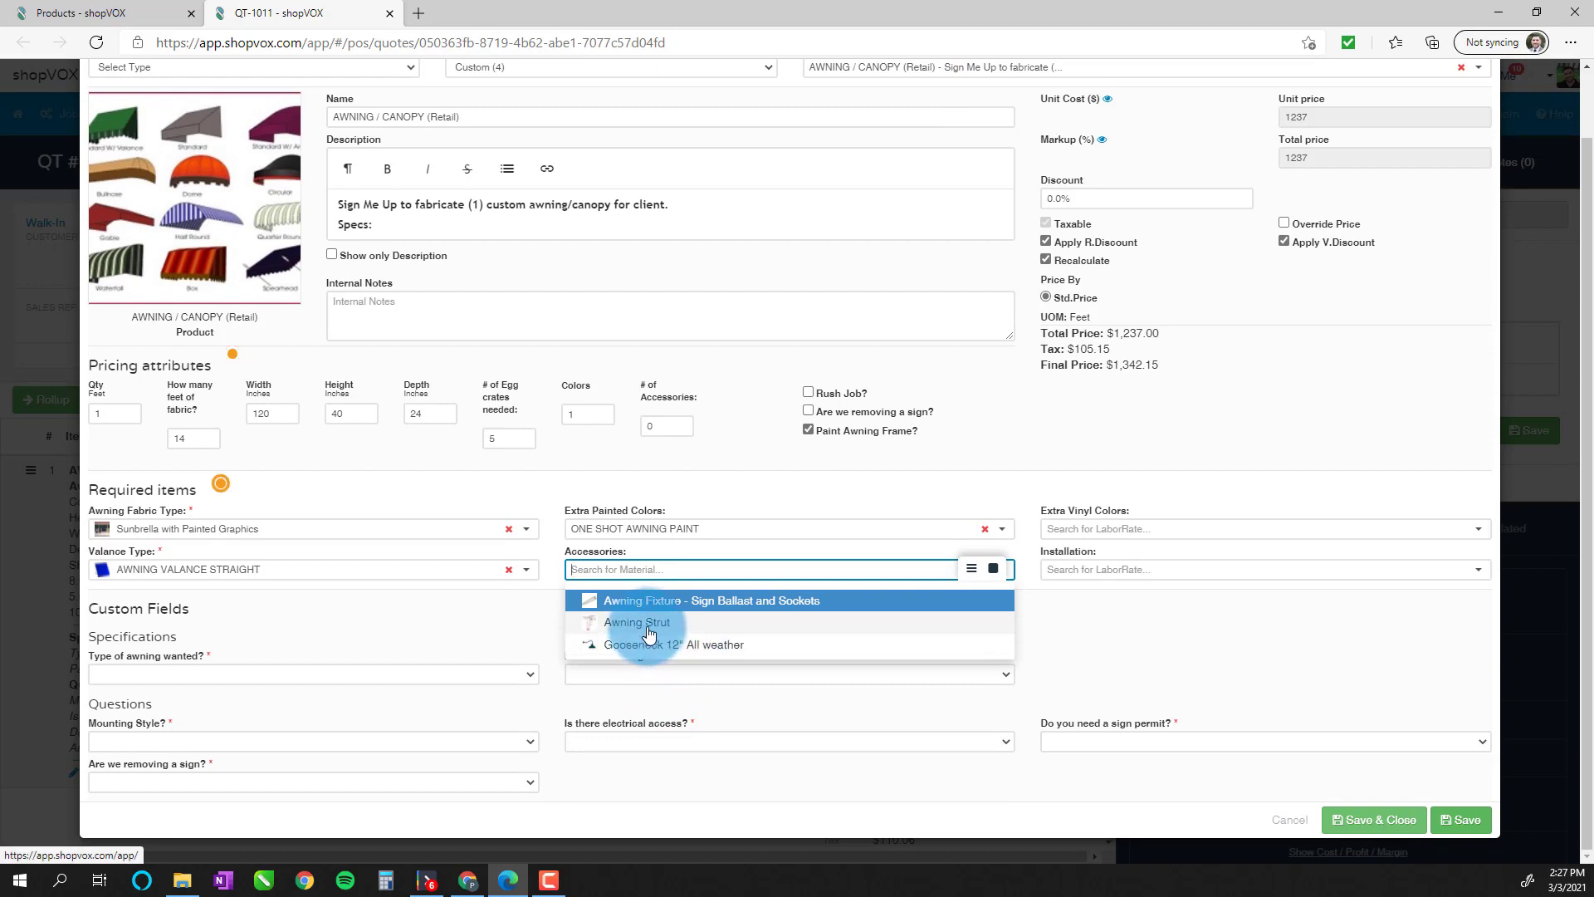
pyautogui.moveTo(585, 633)
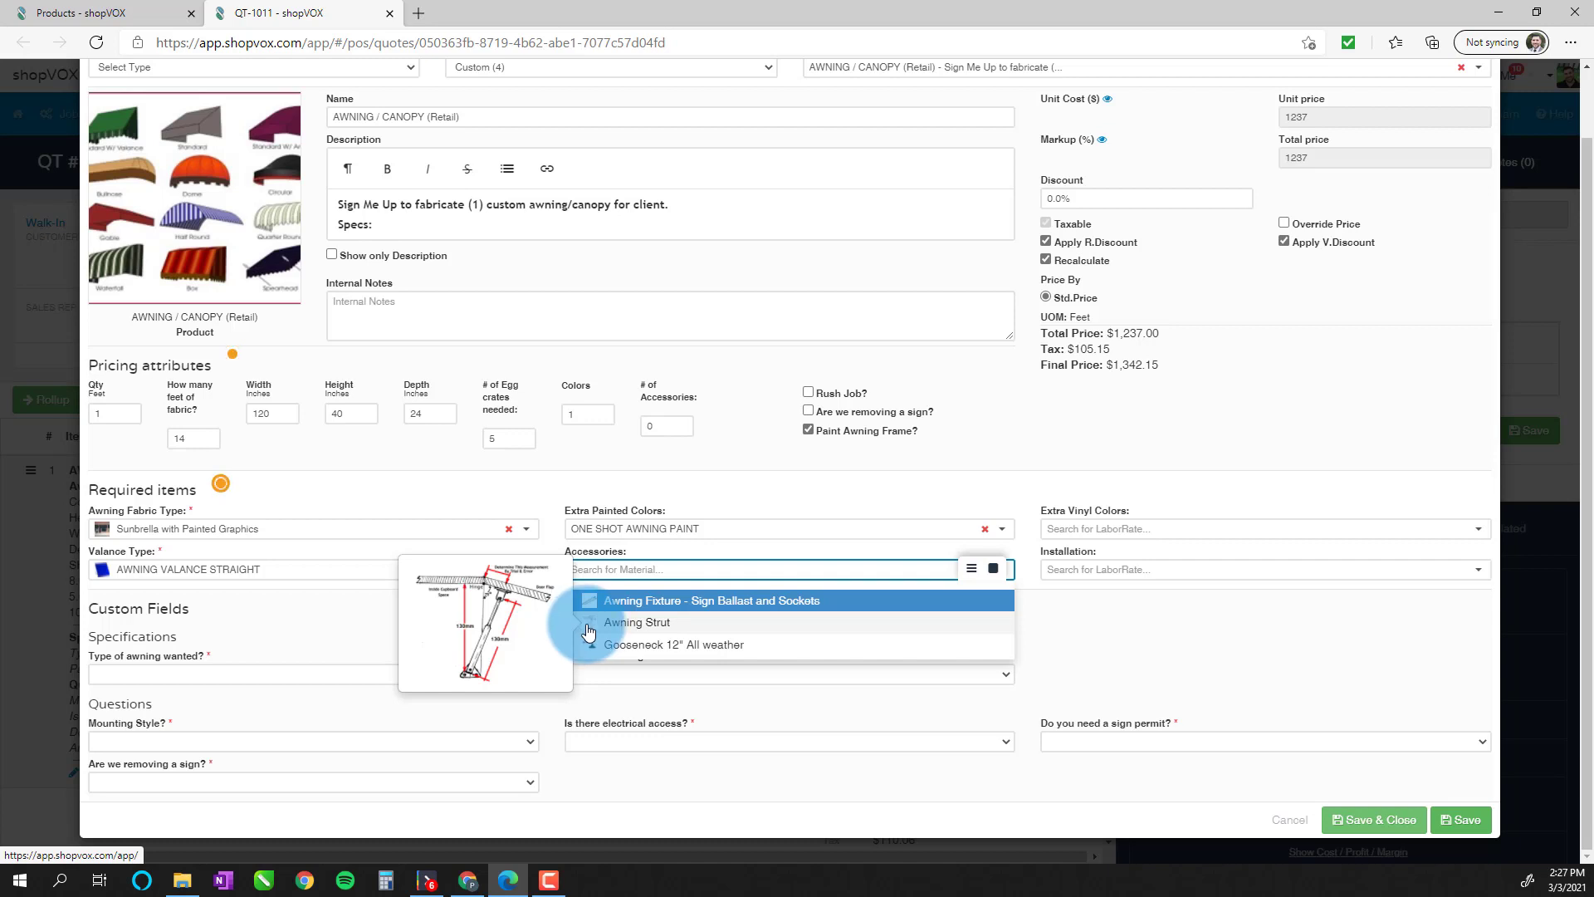
pyautogui.moveTo(593, 605)
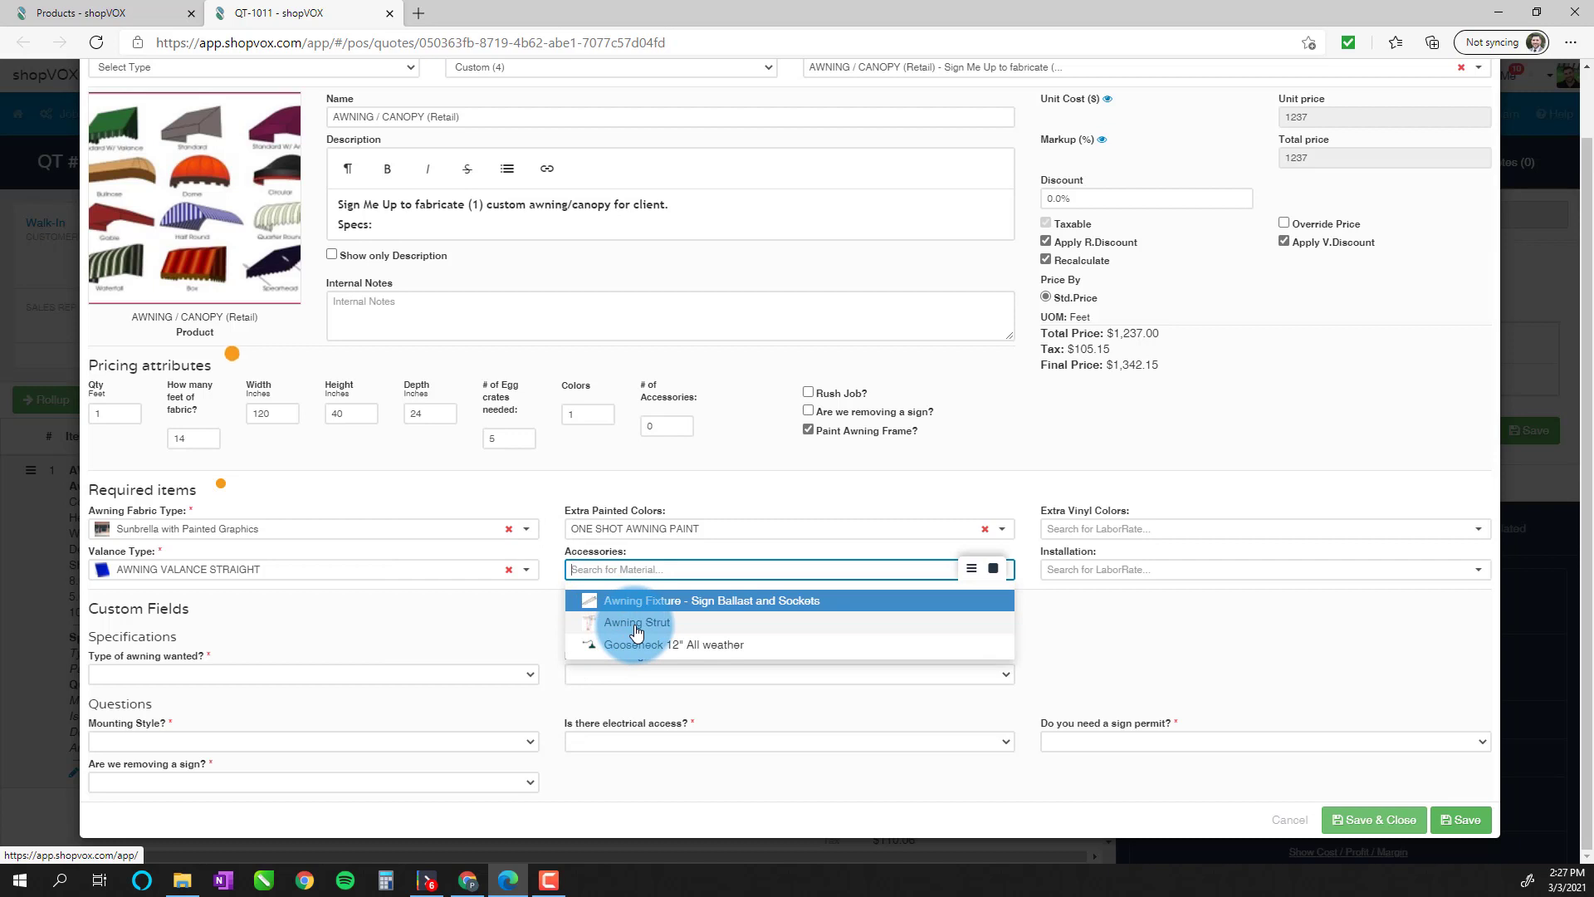
pyautogui.click(669, 425)
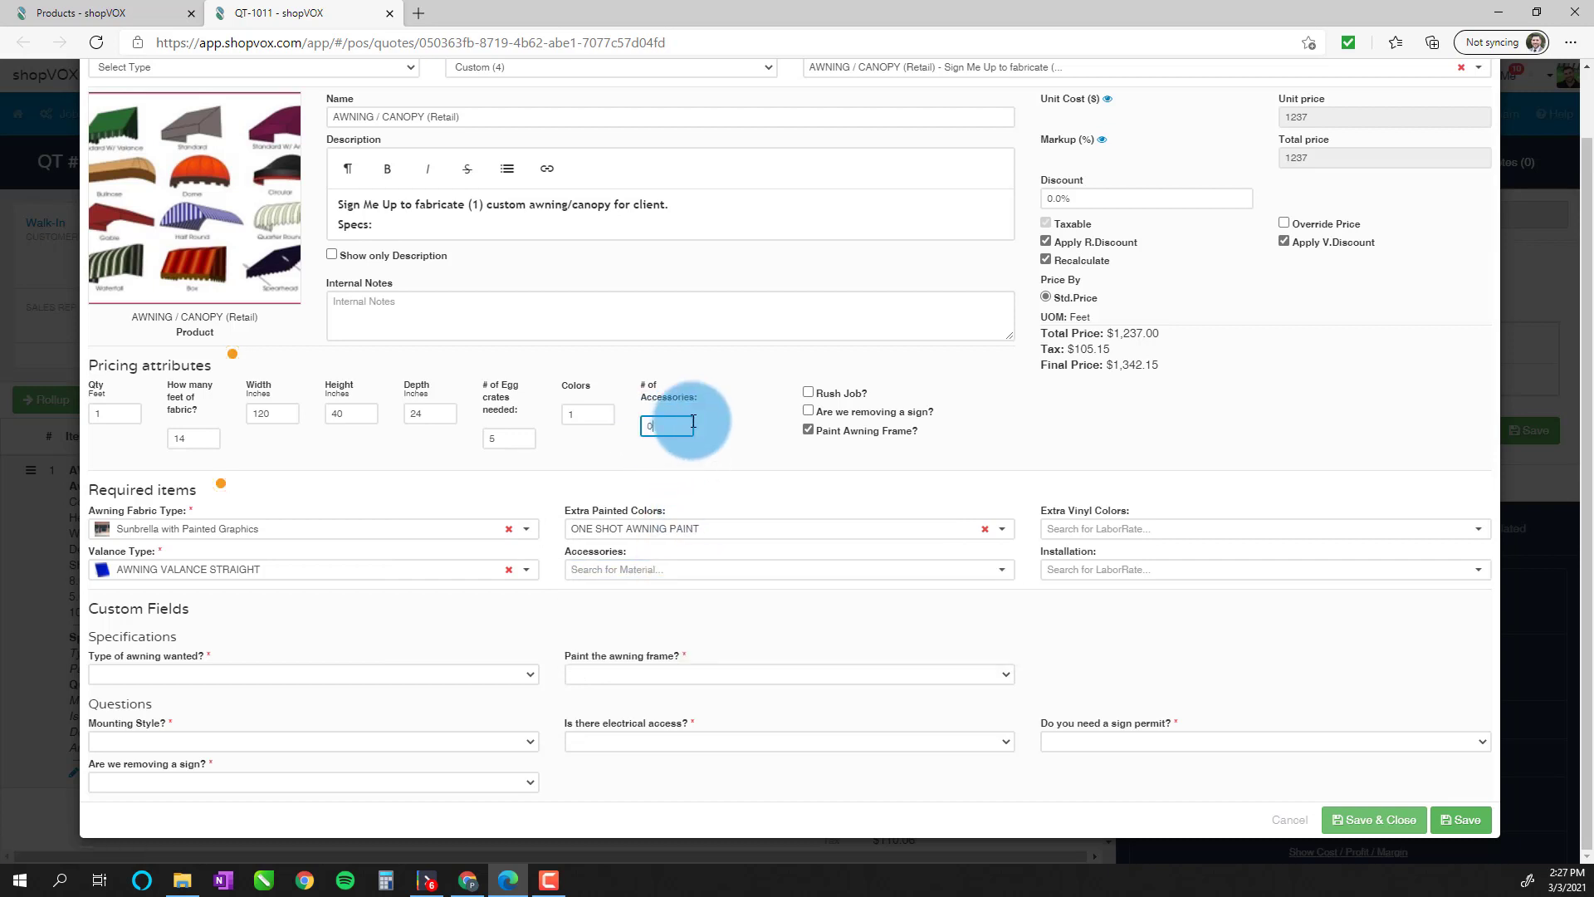
pyautogui.moveTo(693, 421); pyautogui.dragTo(618, 423)
pyautogui.click(616, 581)
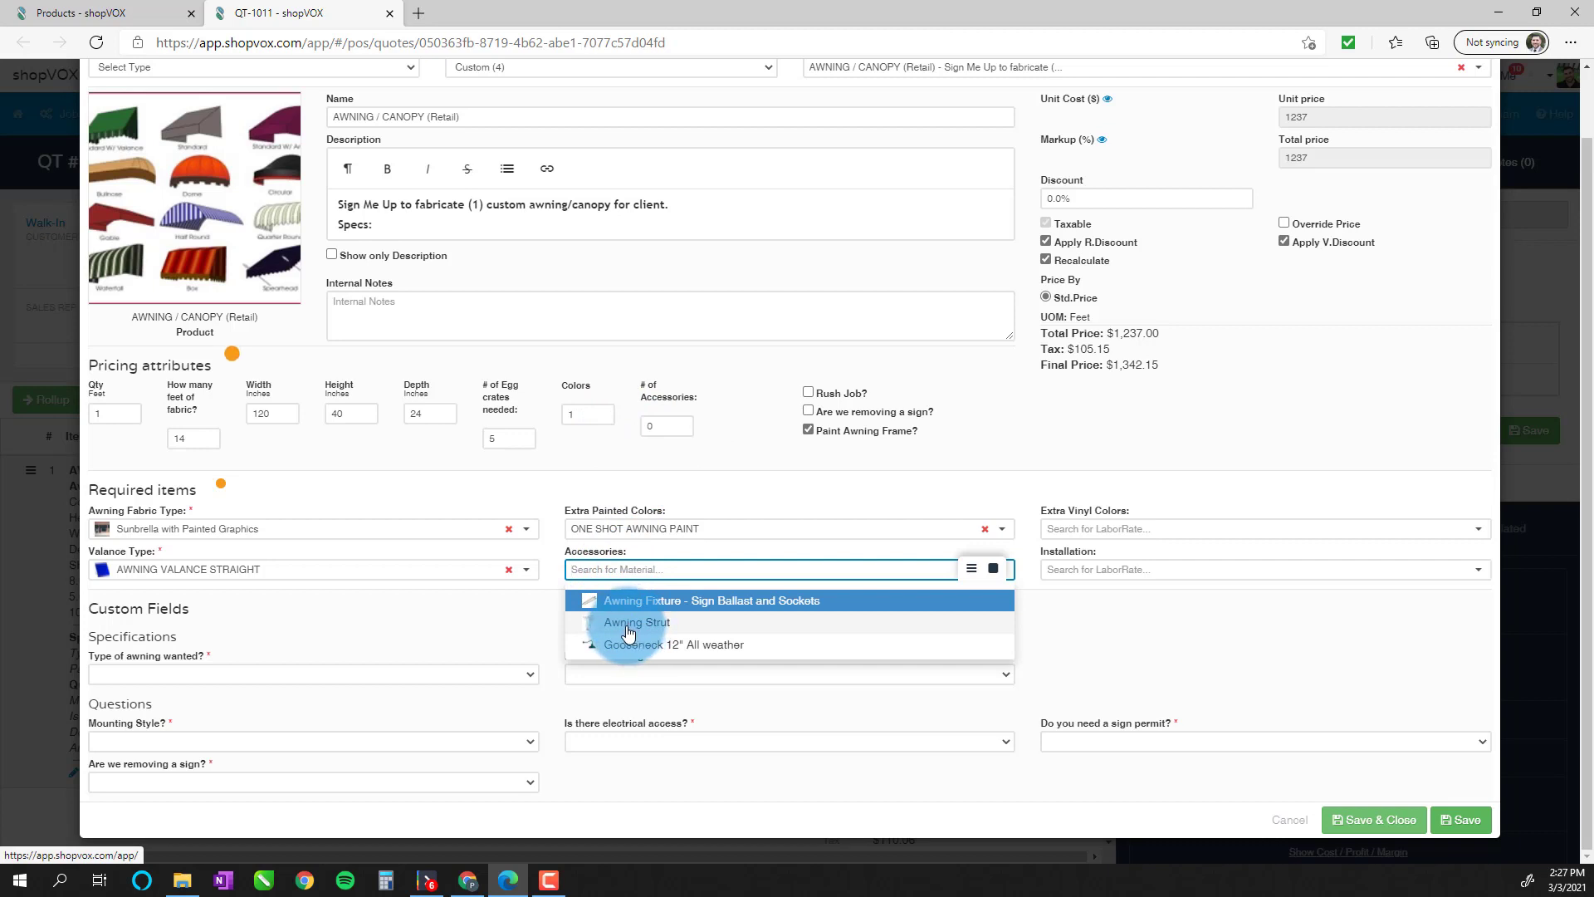
pyautogui.doubleClick(666, 424)
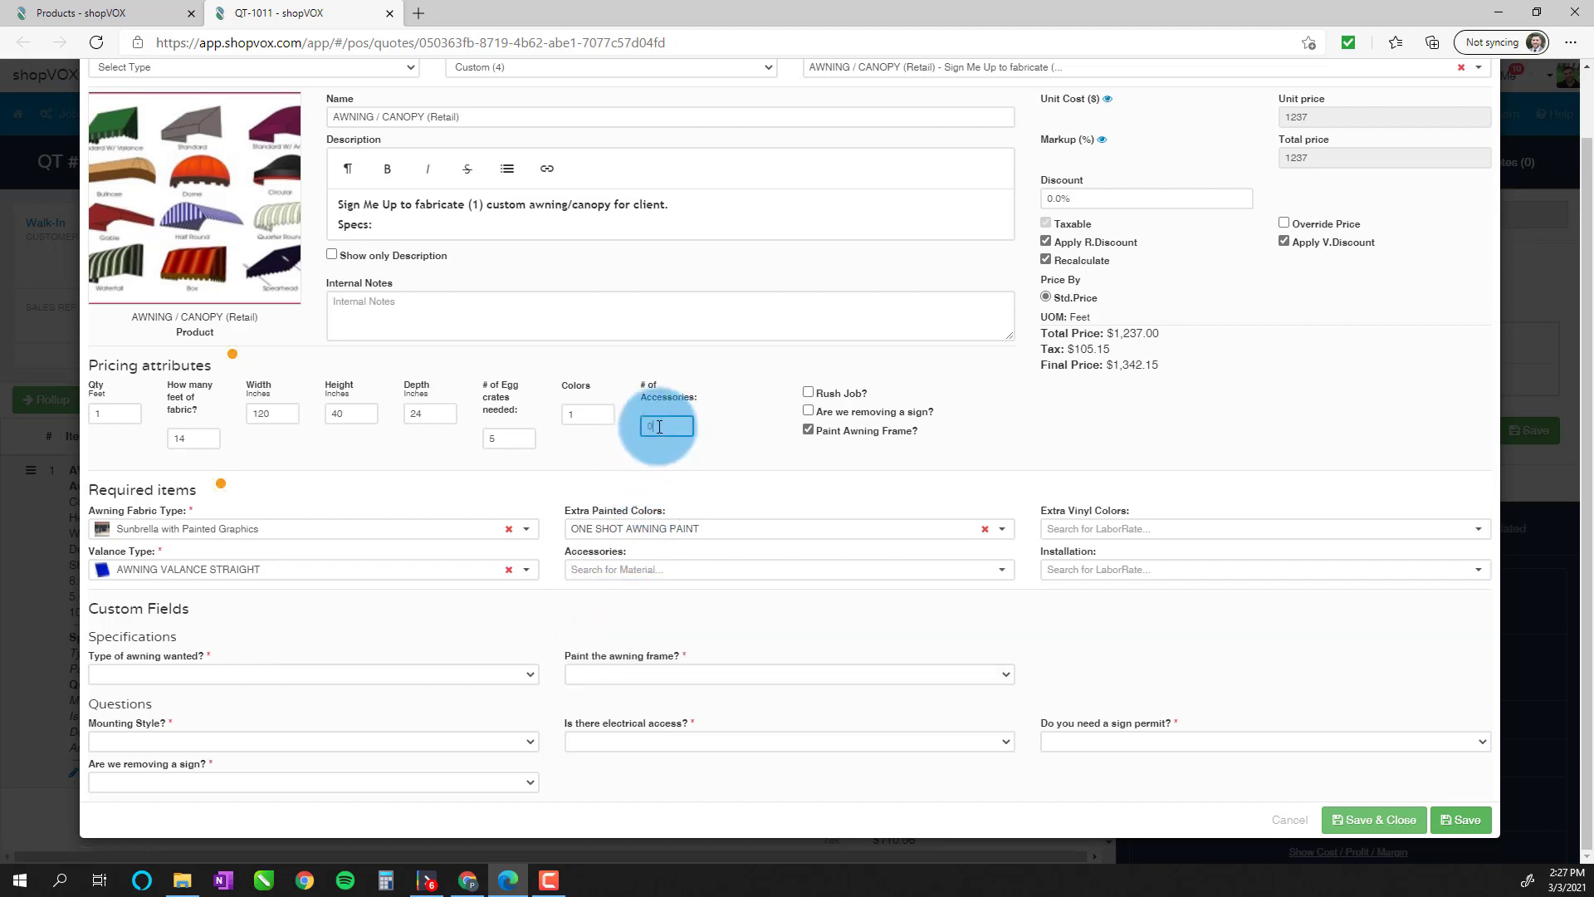
pyautogui.click(762, 471)
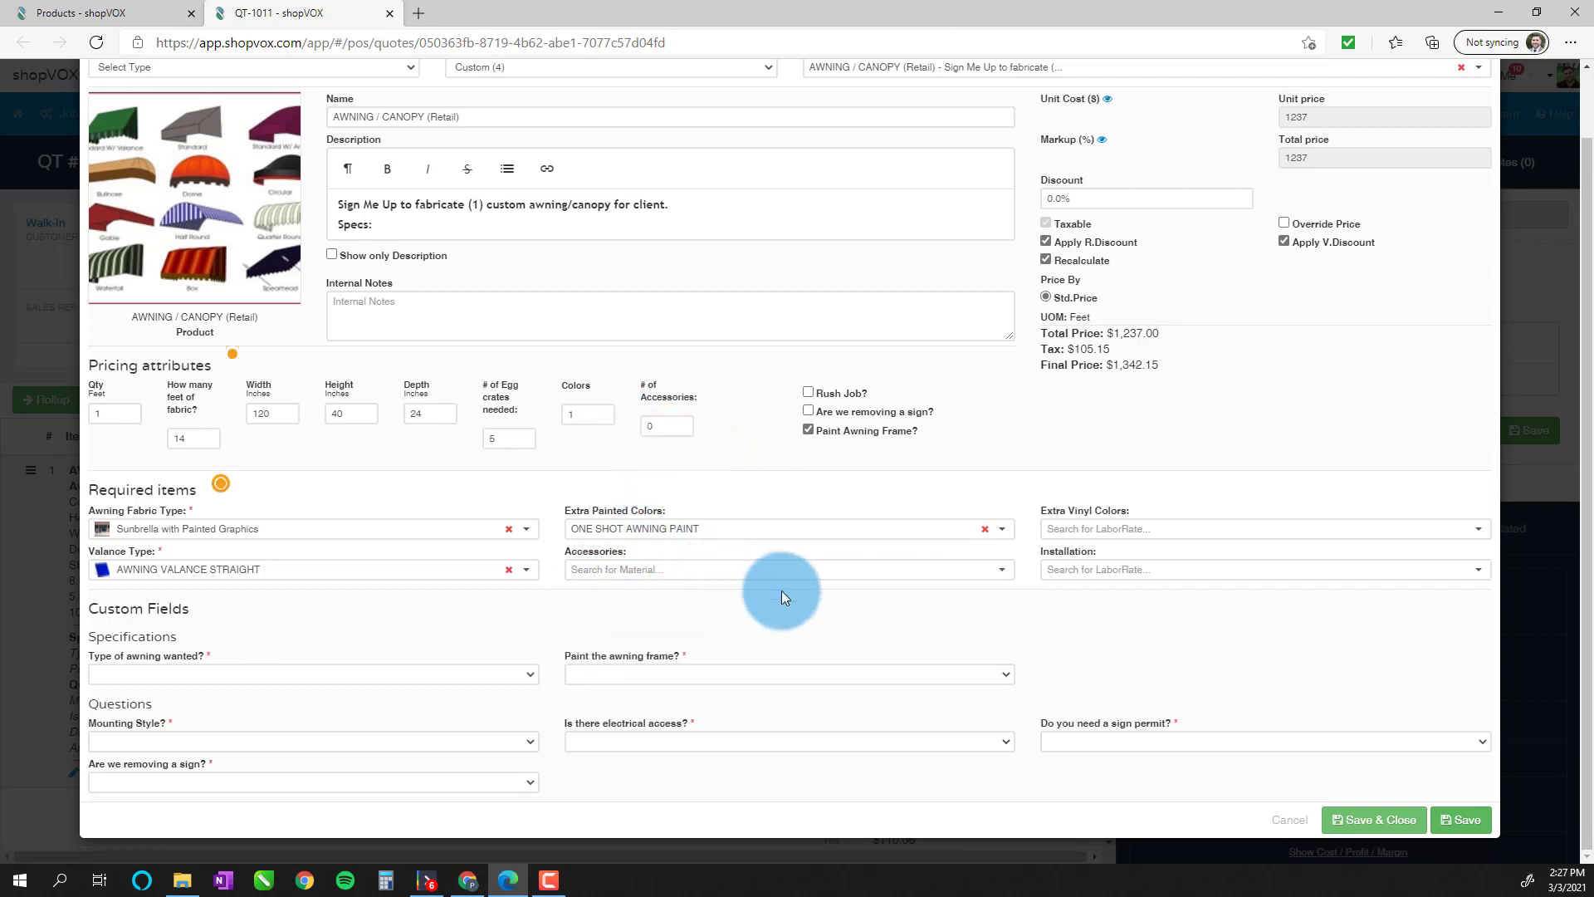
# - Choose SIGN-TECHS INSTALLATIONS RATES for the awning's installation and set it to Bucket Truck with 2 Installers
pyautogui.click(1071, 571)
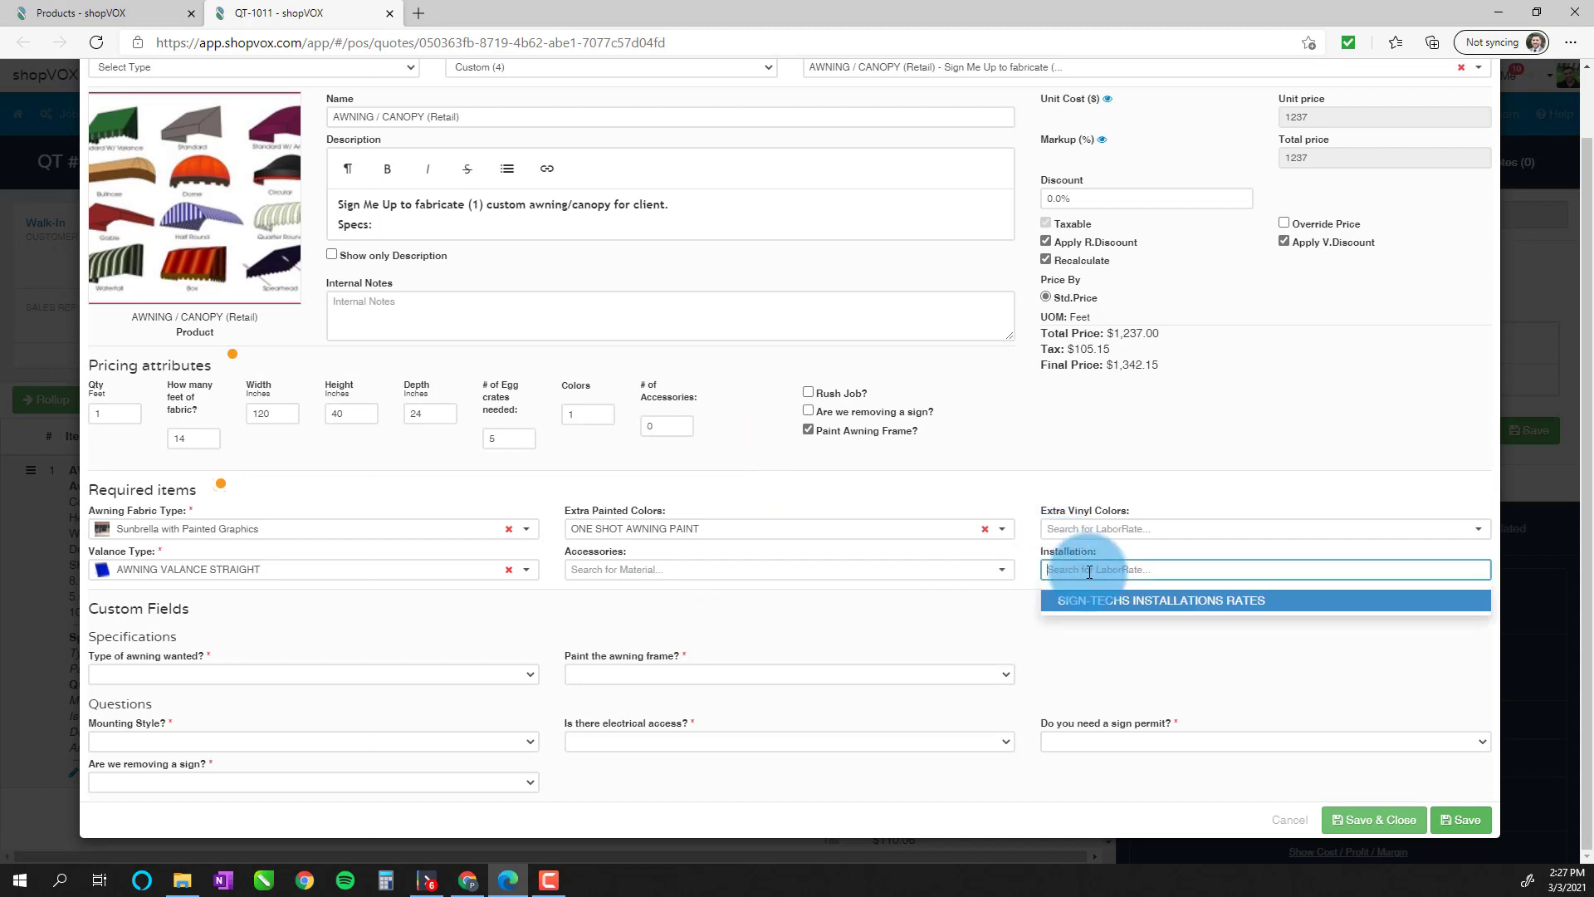
pyautogui.click(1173, 610)
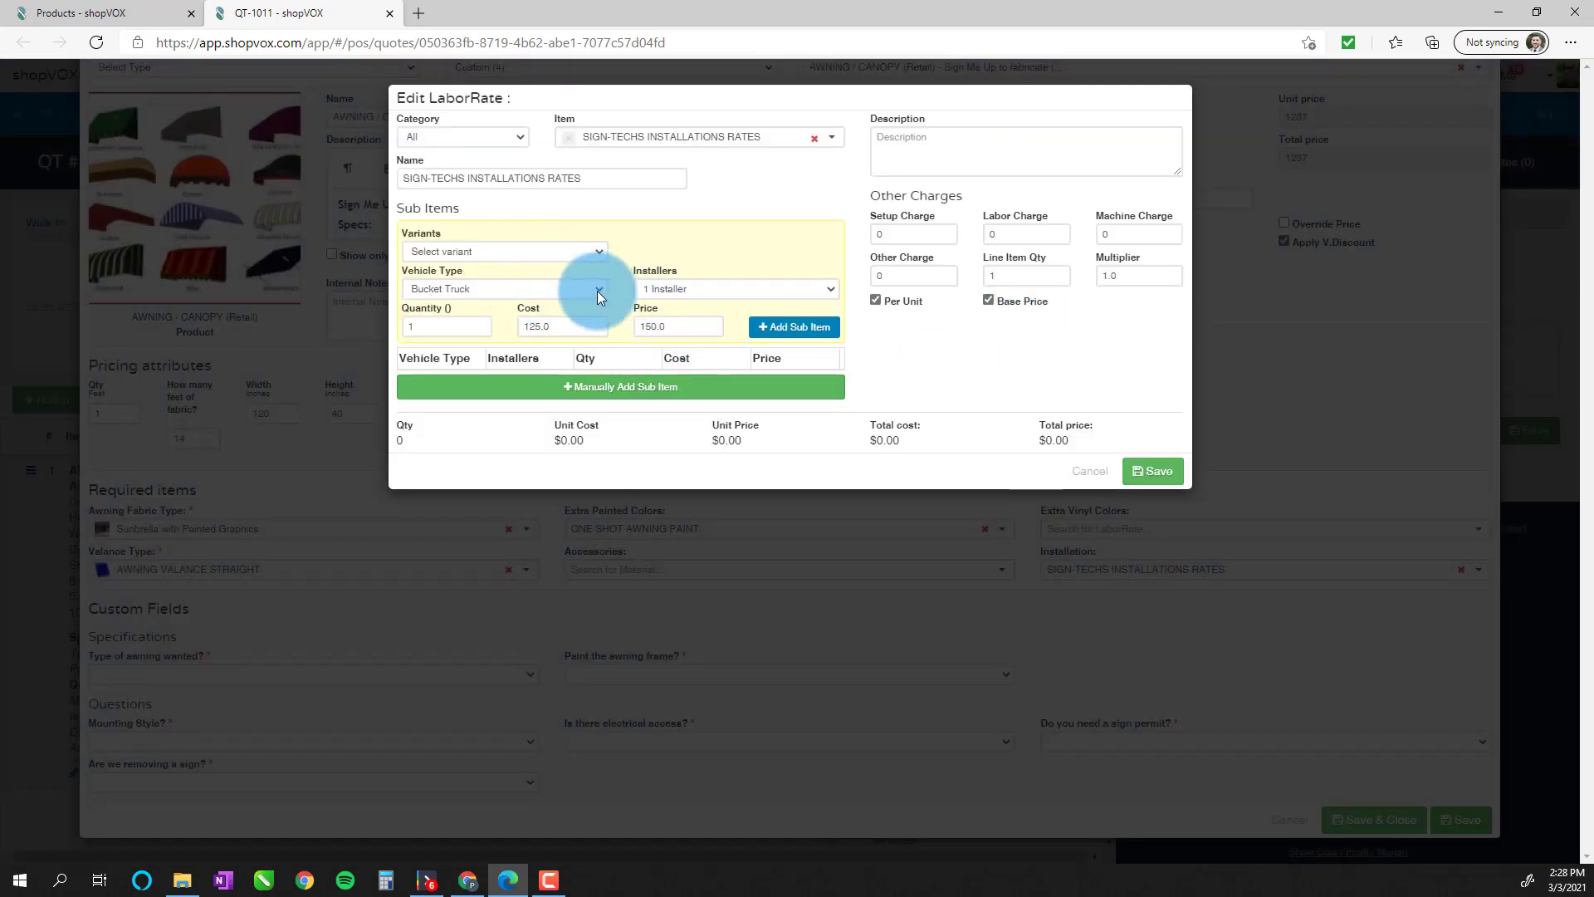
pyautogui.click(685, 290)
pyautogui.click(685, 290)
pyautogui.click(560, 292)
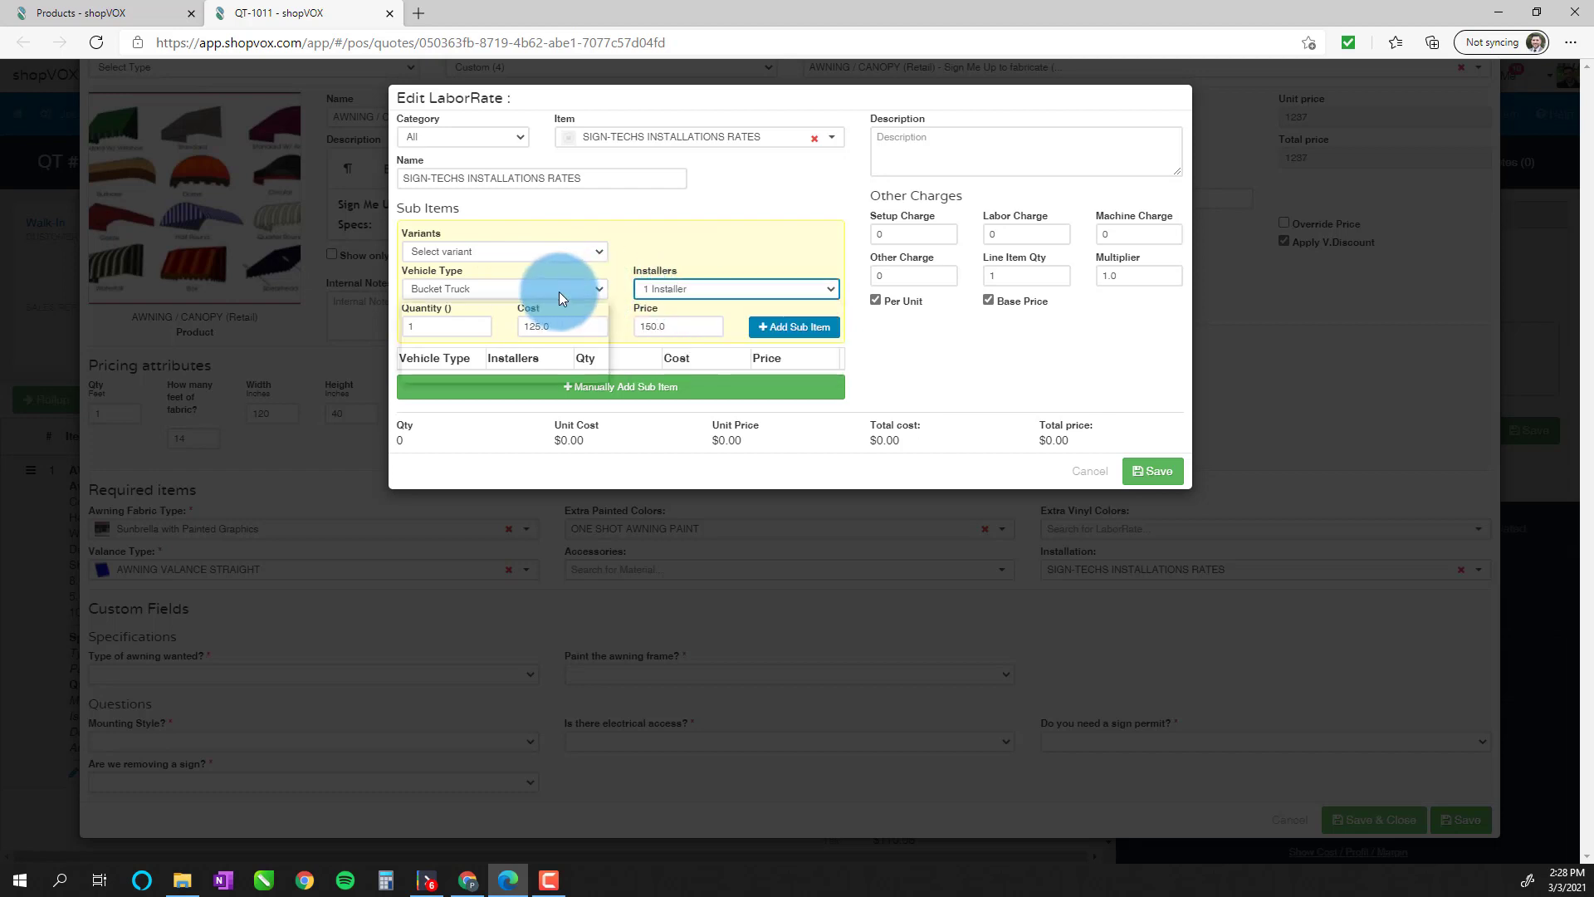
pyautogui.click(635, 278)
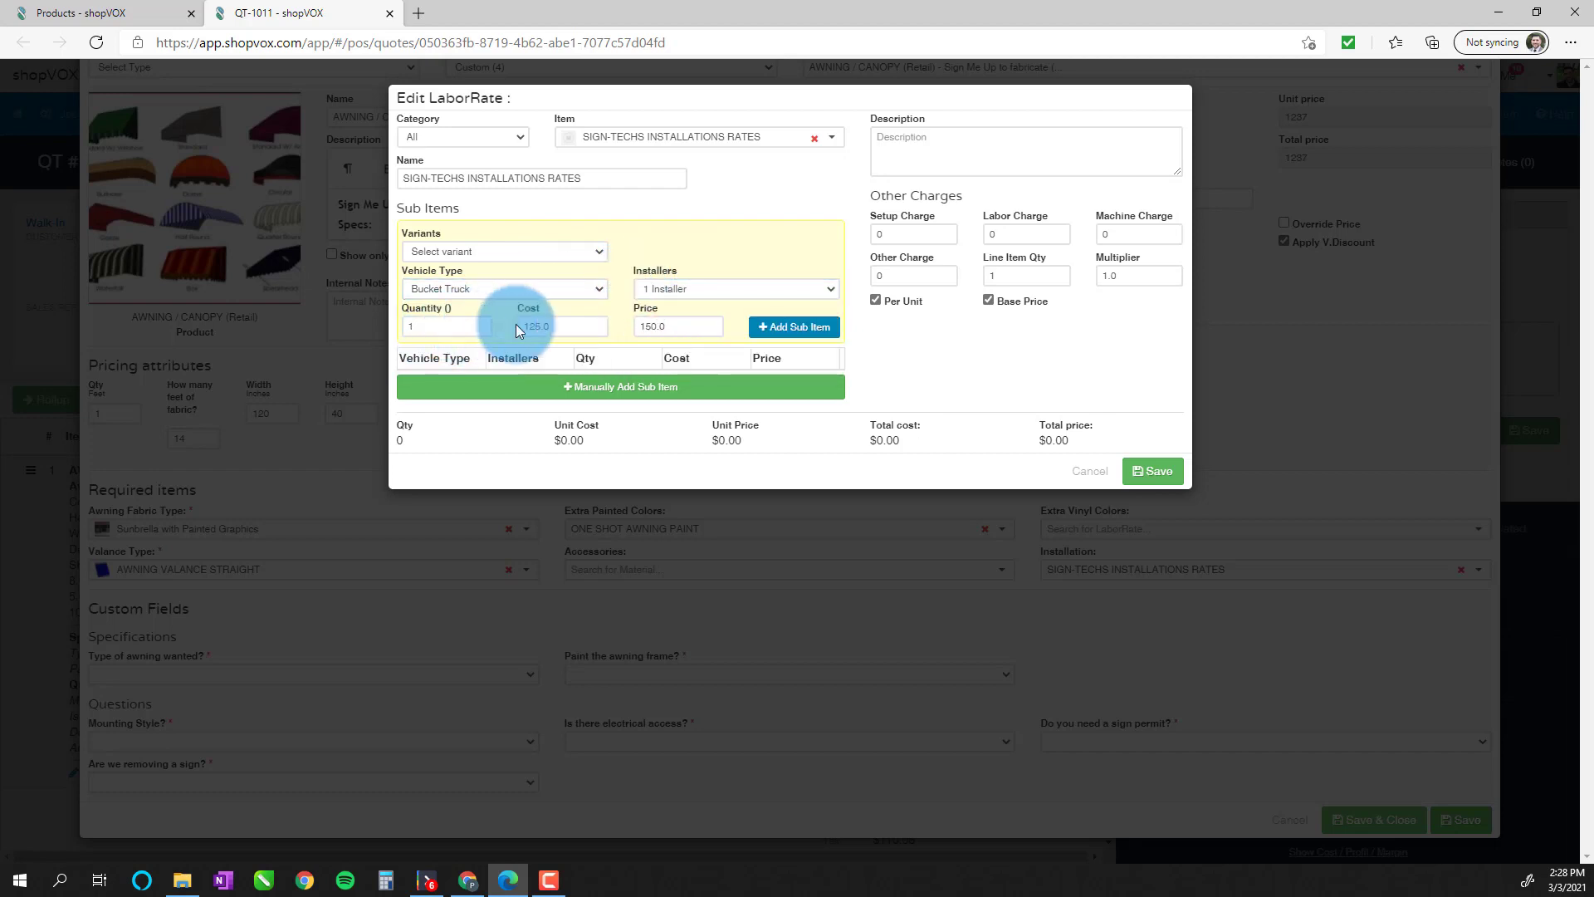
pyautogui.click(675, 294)
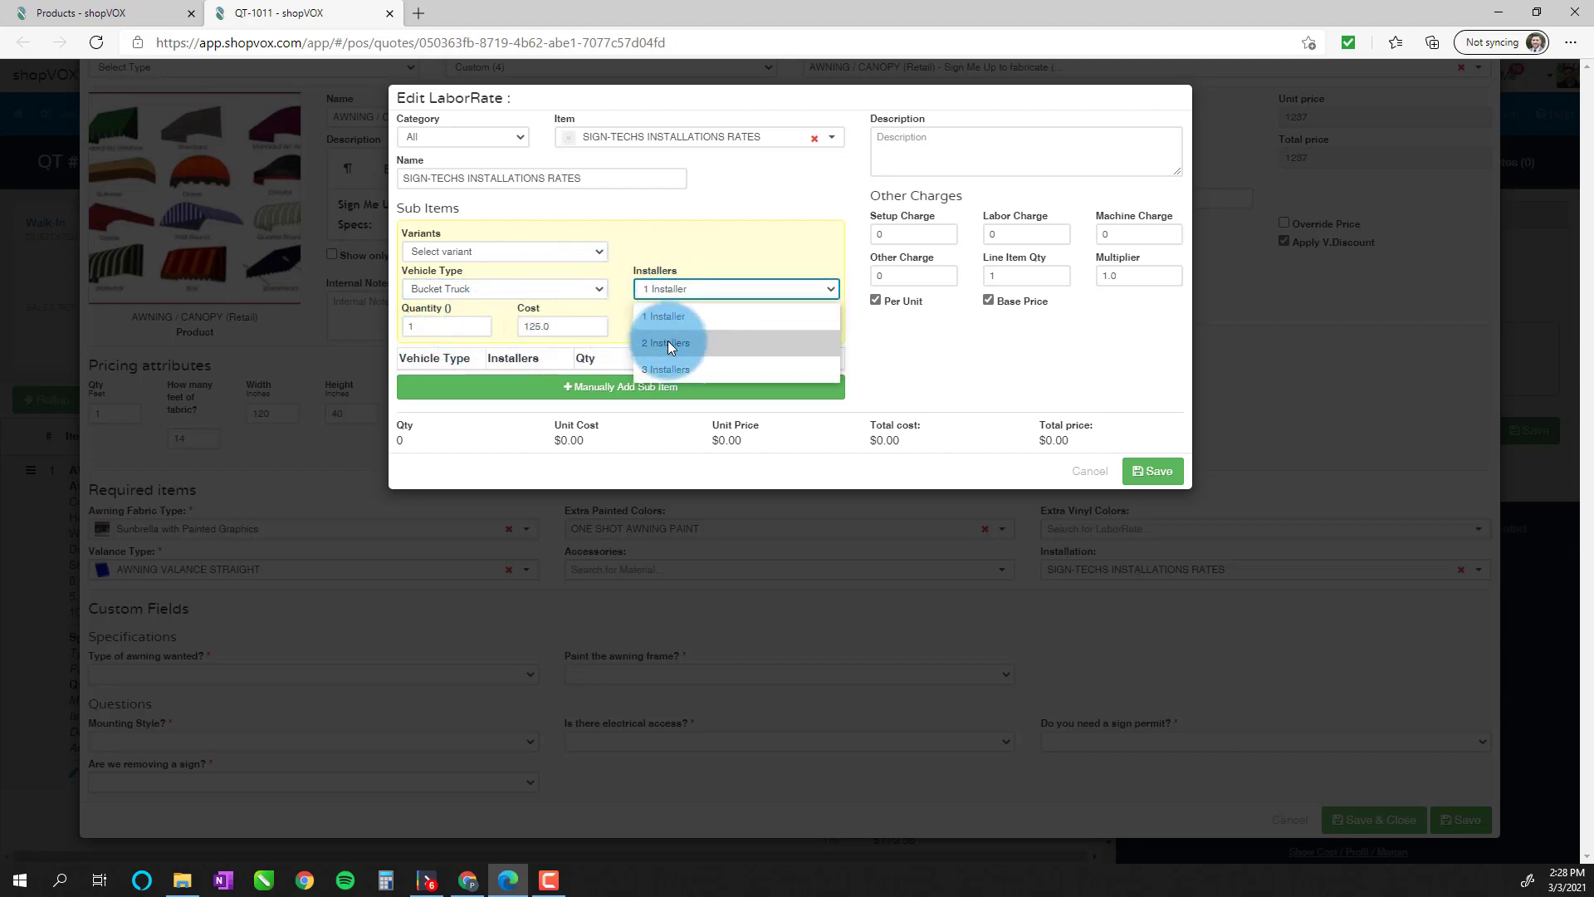
pyautogui.click(669, 340)
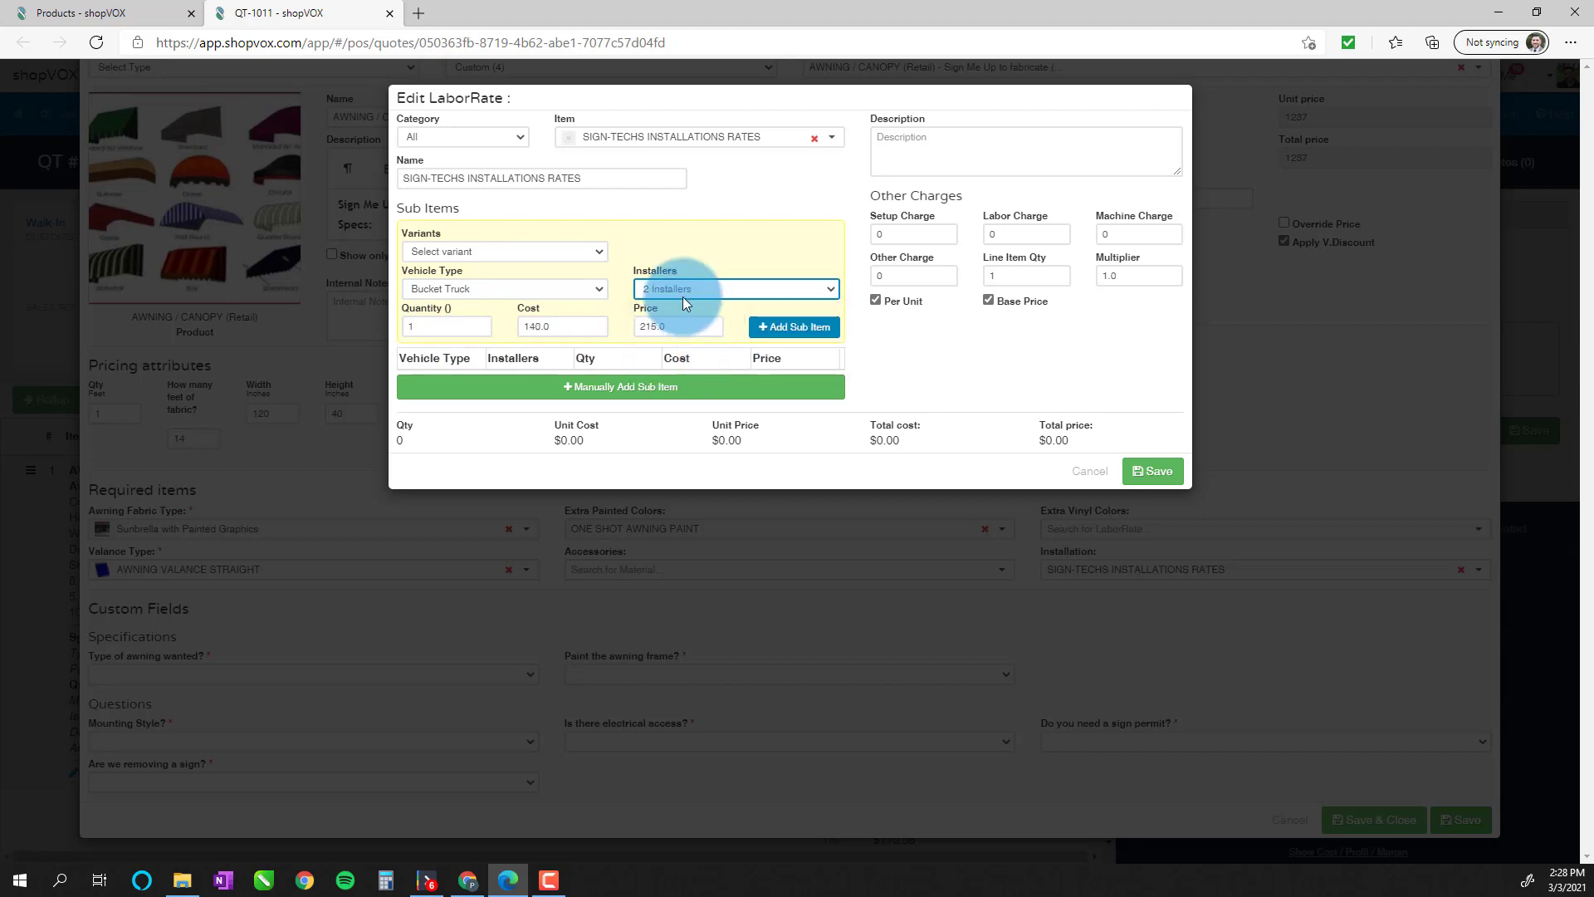
# - Add the installation sub item with a quantity of 4, save the labor rate and accept the quantity confirmation
pyautogui.doubleClick(467, 315)
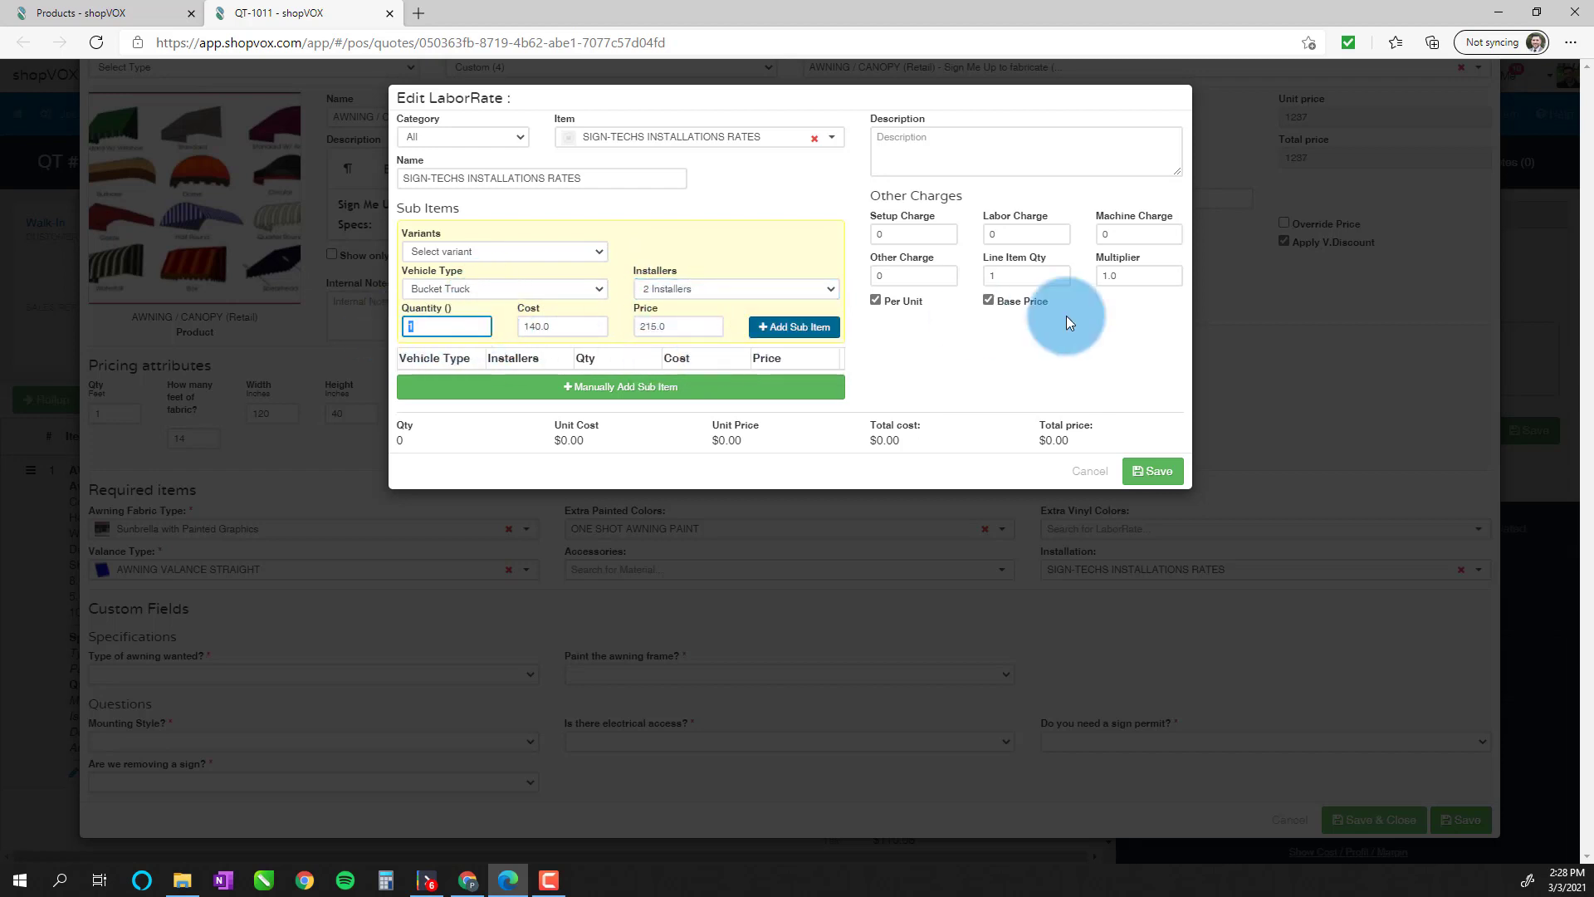
pyautogui.write('4')
pyautogui.click(808, 343)
pyautogui.click(1140, 486)
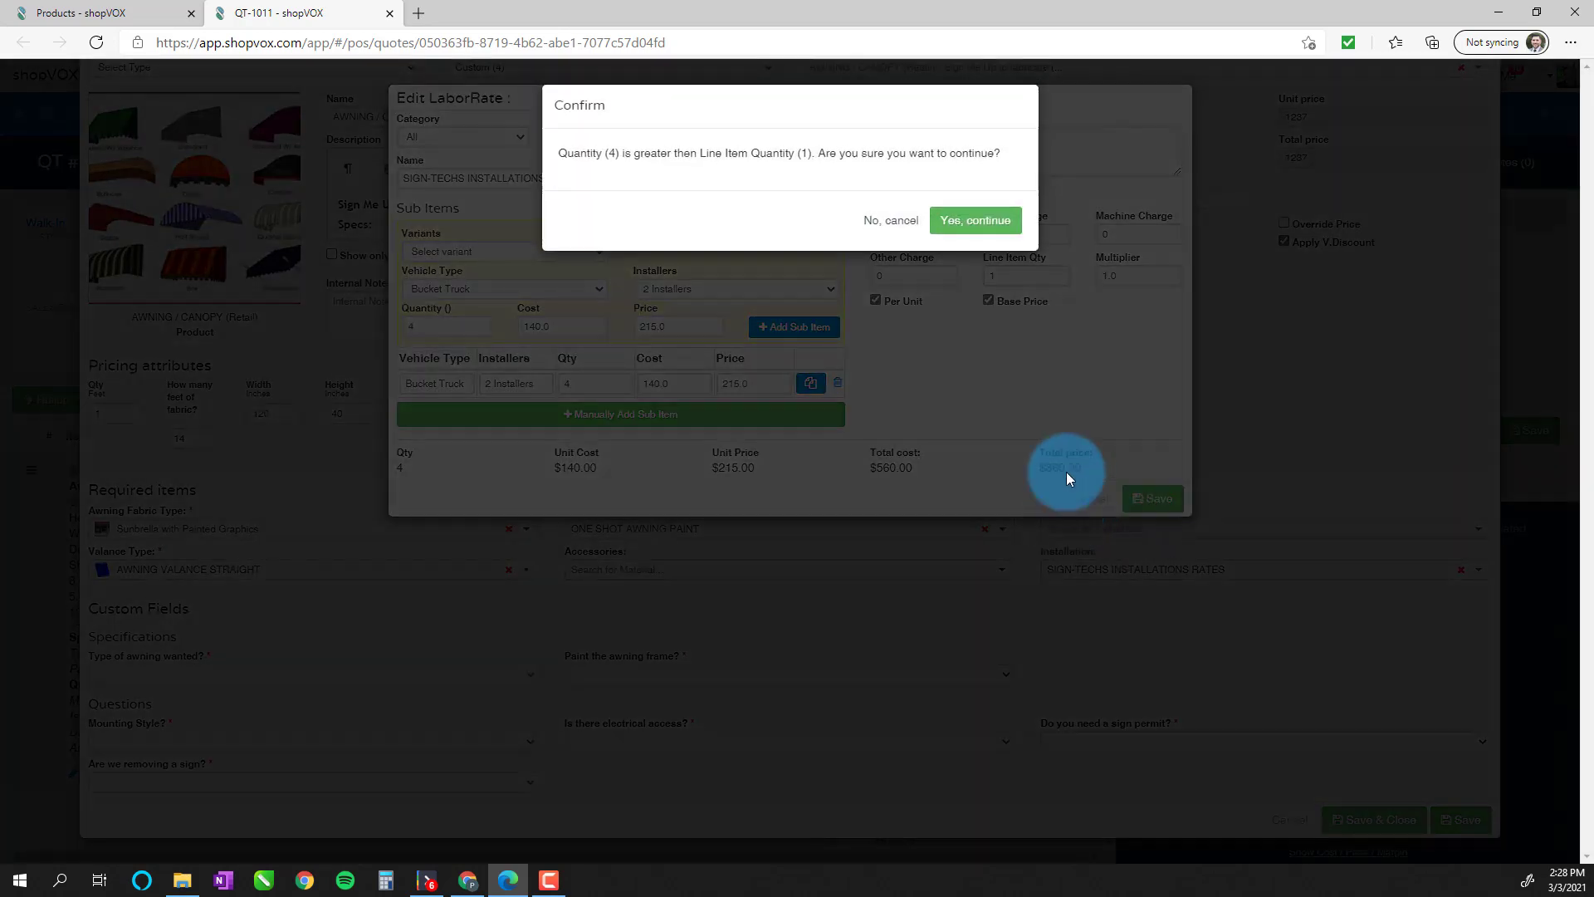
pyautogui.click(978, 221)
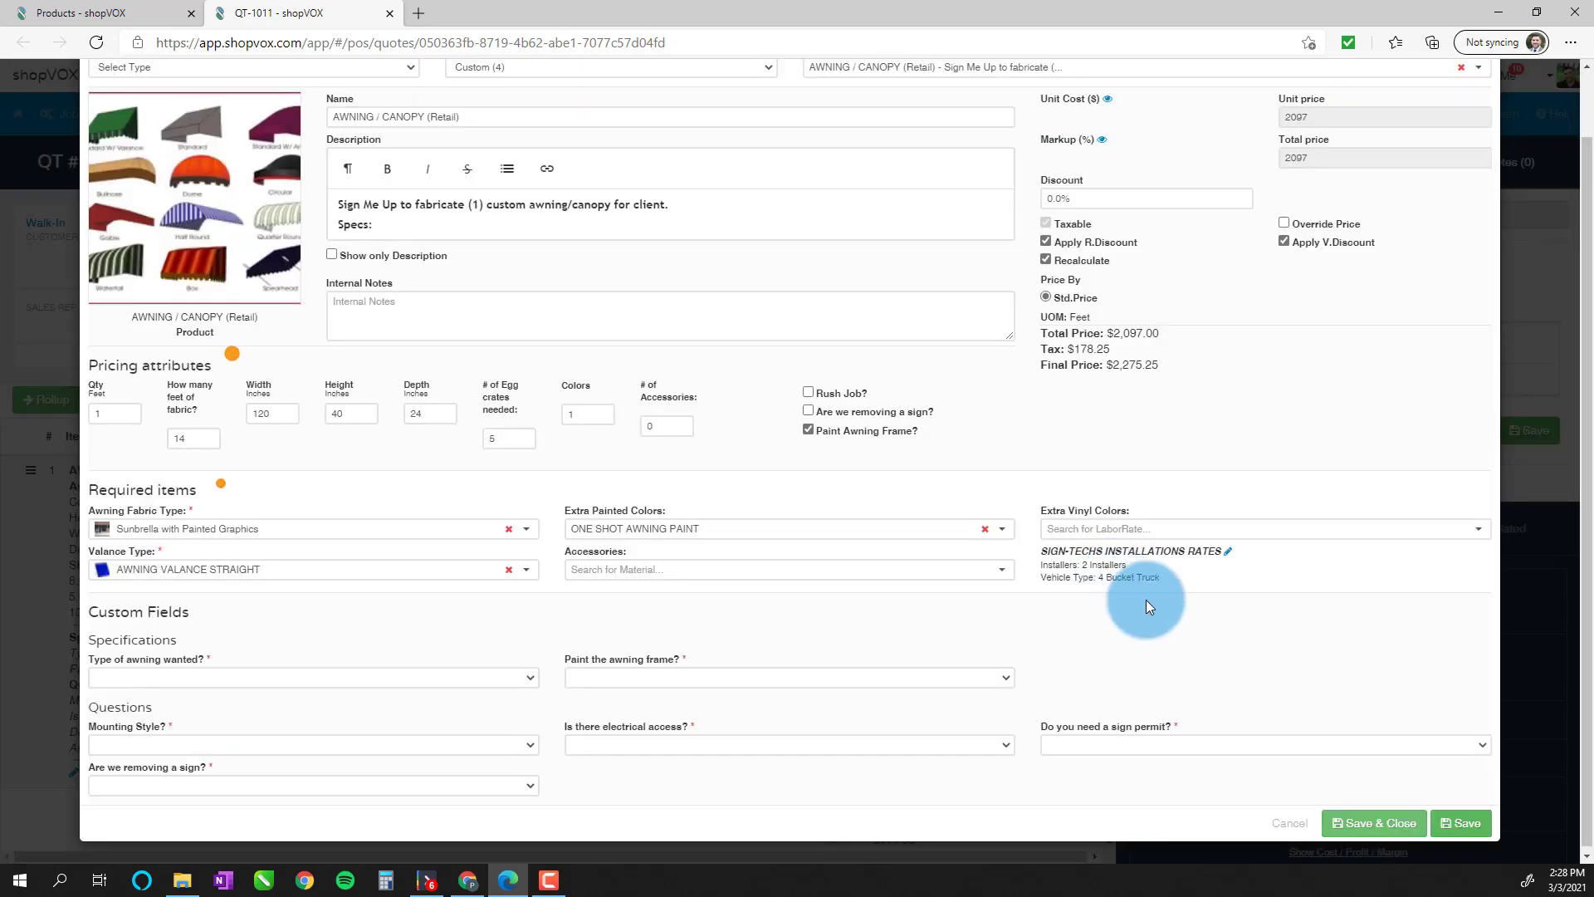
pyautogui.moveTo(1175, 577); pyautogui.dragTo(1052, 581)
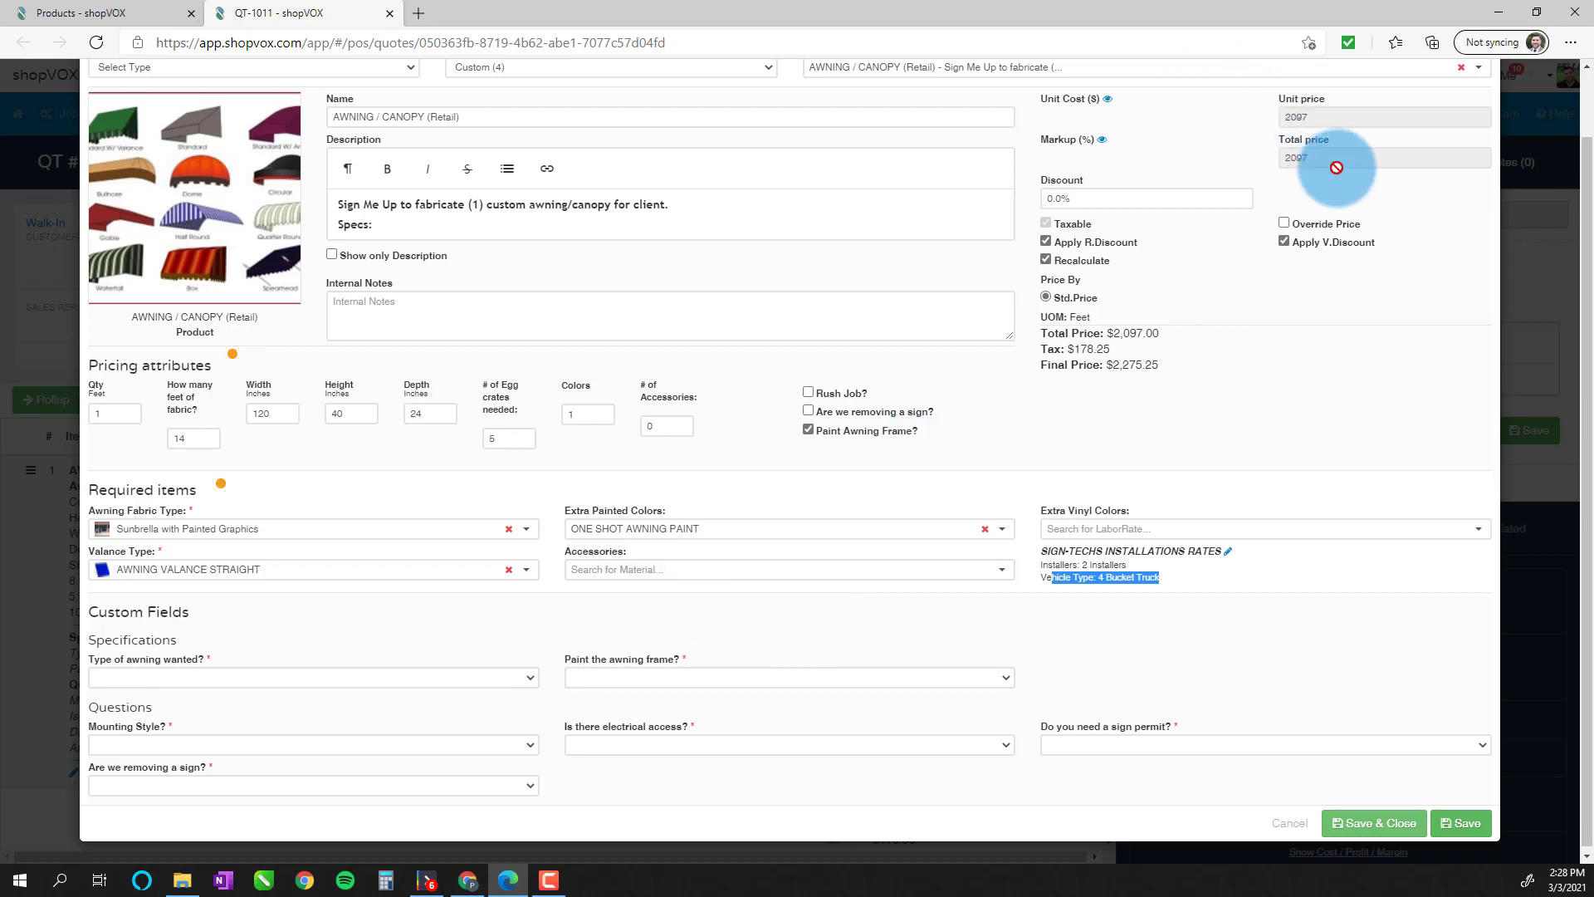
pyautogui.moveTo(1334, 160); pyautogui.dragTo(1288, 159)
pyautogui.click(1308, 195)
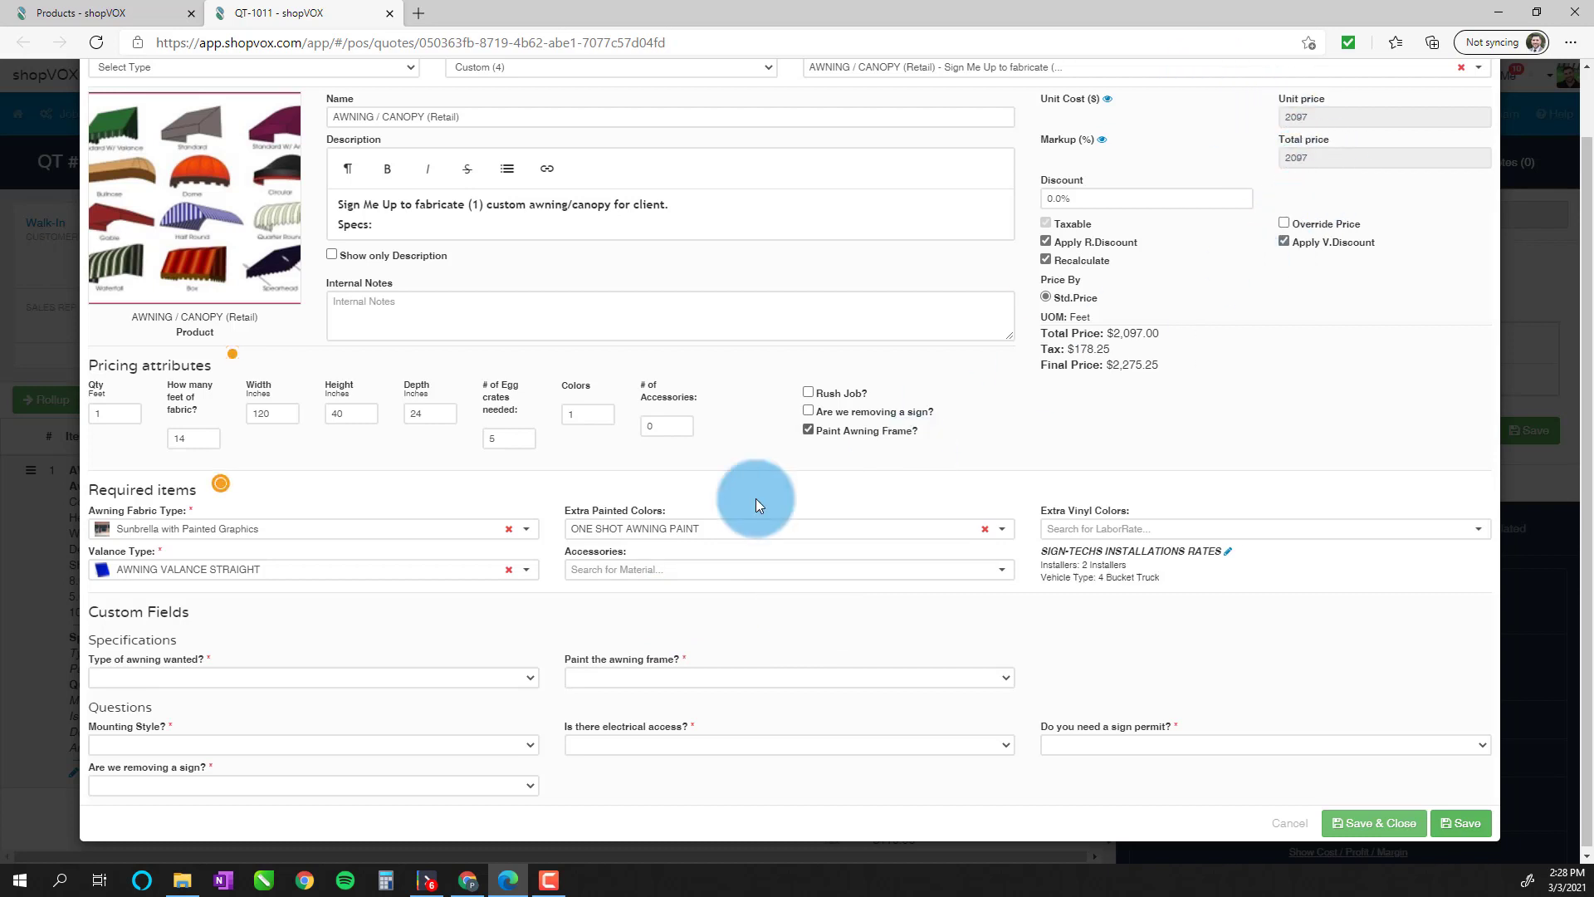
# - Set the awning specifications to Standard for the type of awning wanted and YES for painting the awning frame
pyautogui.click(253, 676)
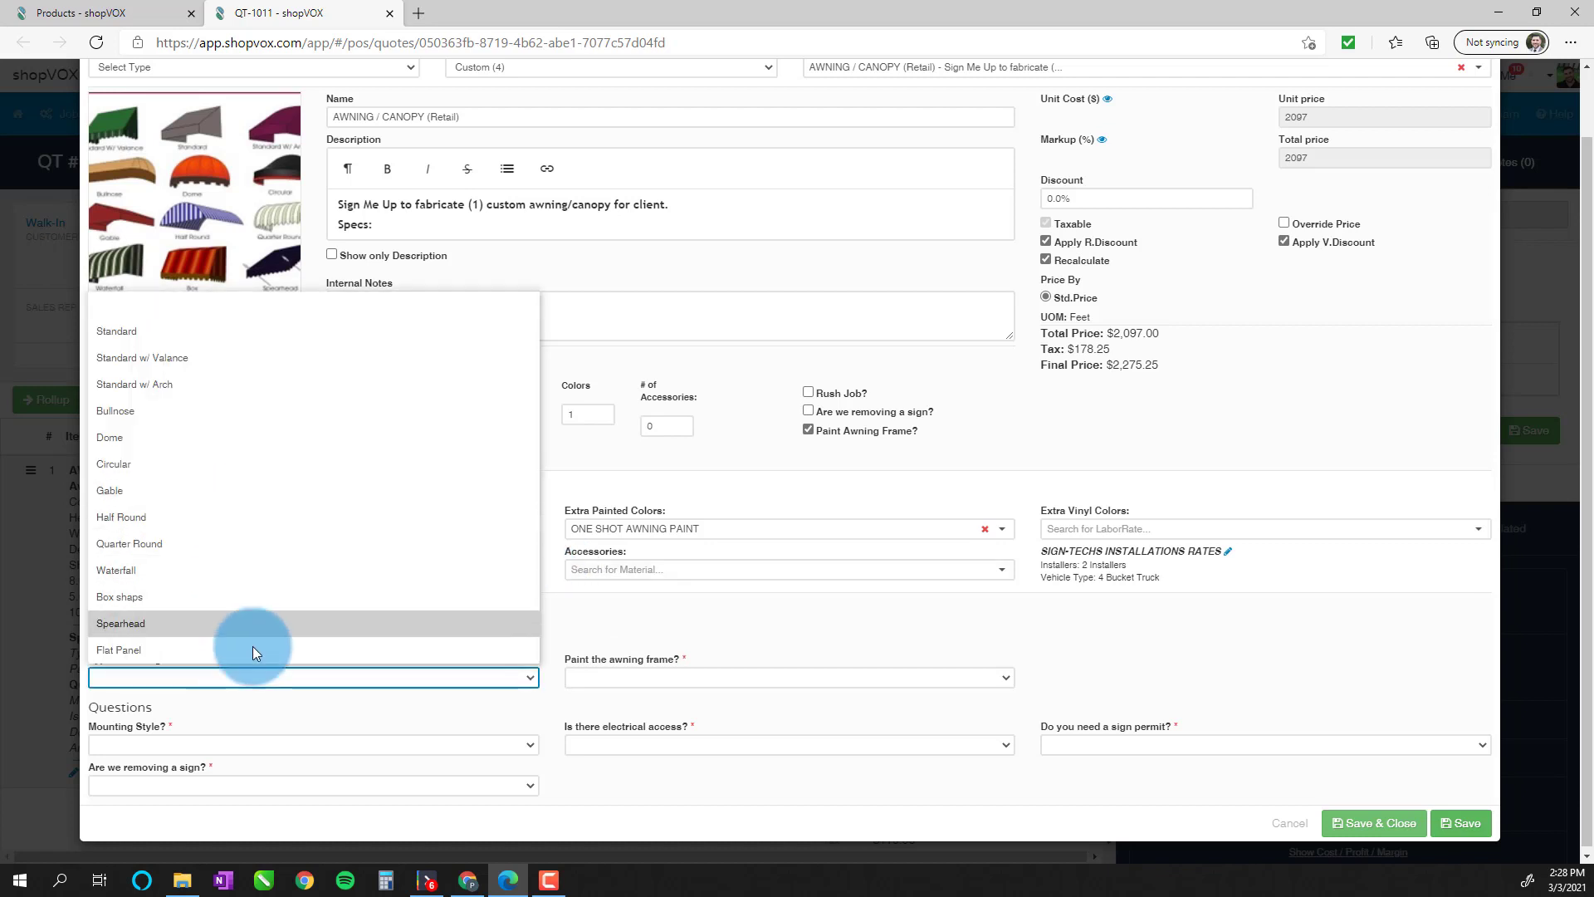
pyautogui.click(253, 705)
pyautogui.click(251, 678)
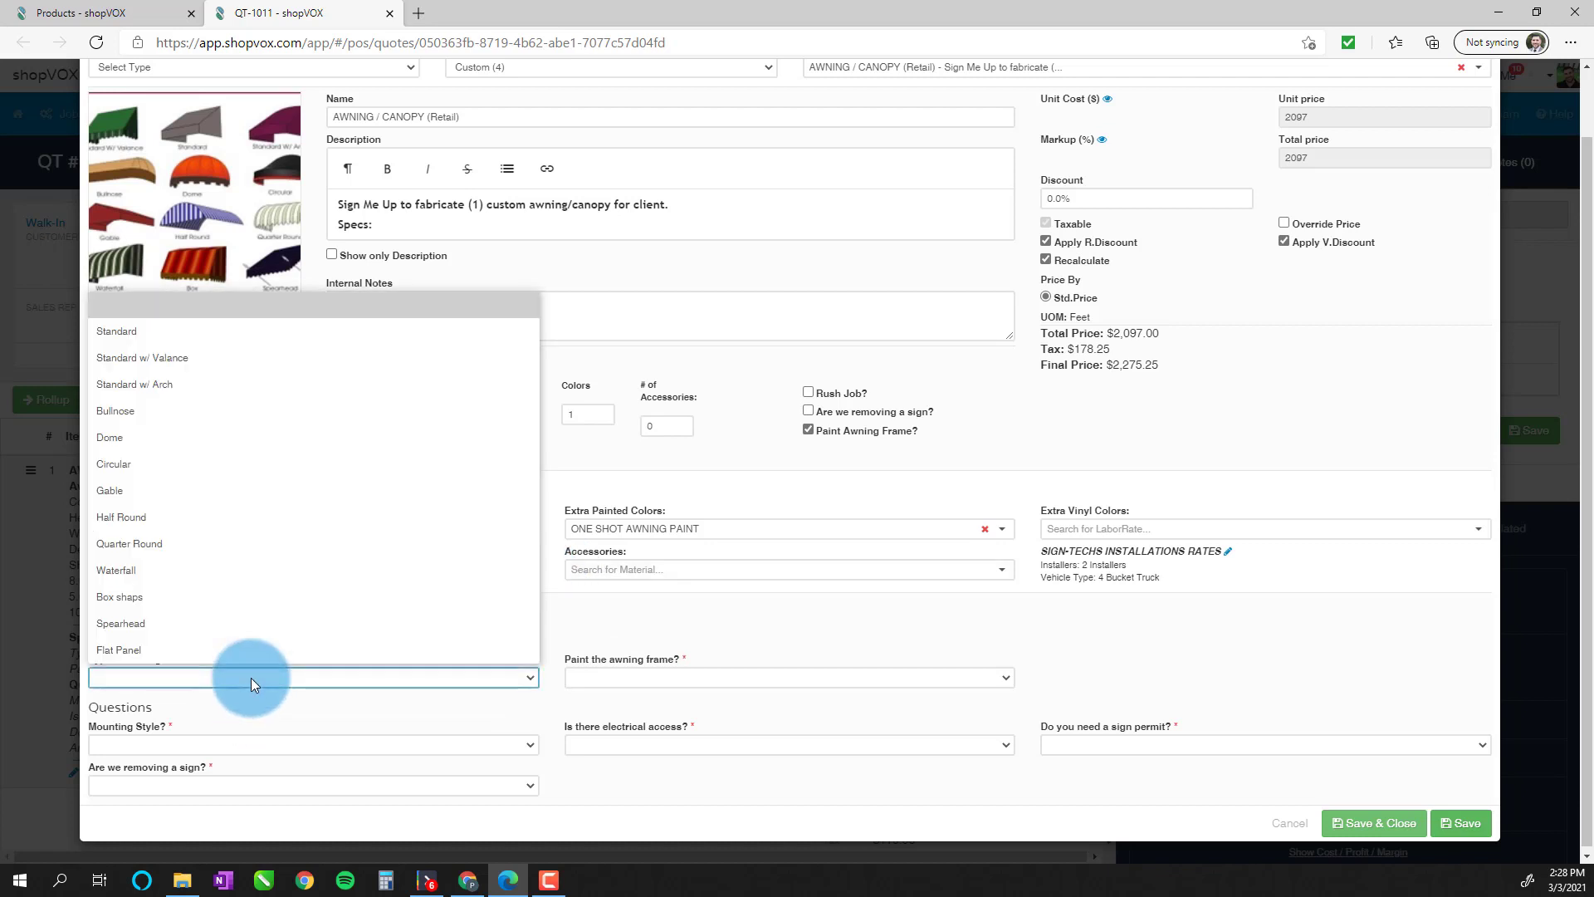
pyautogui.click(218, 357)
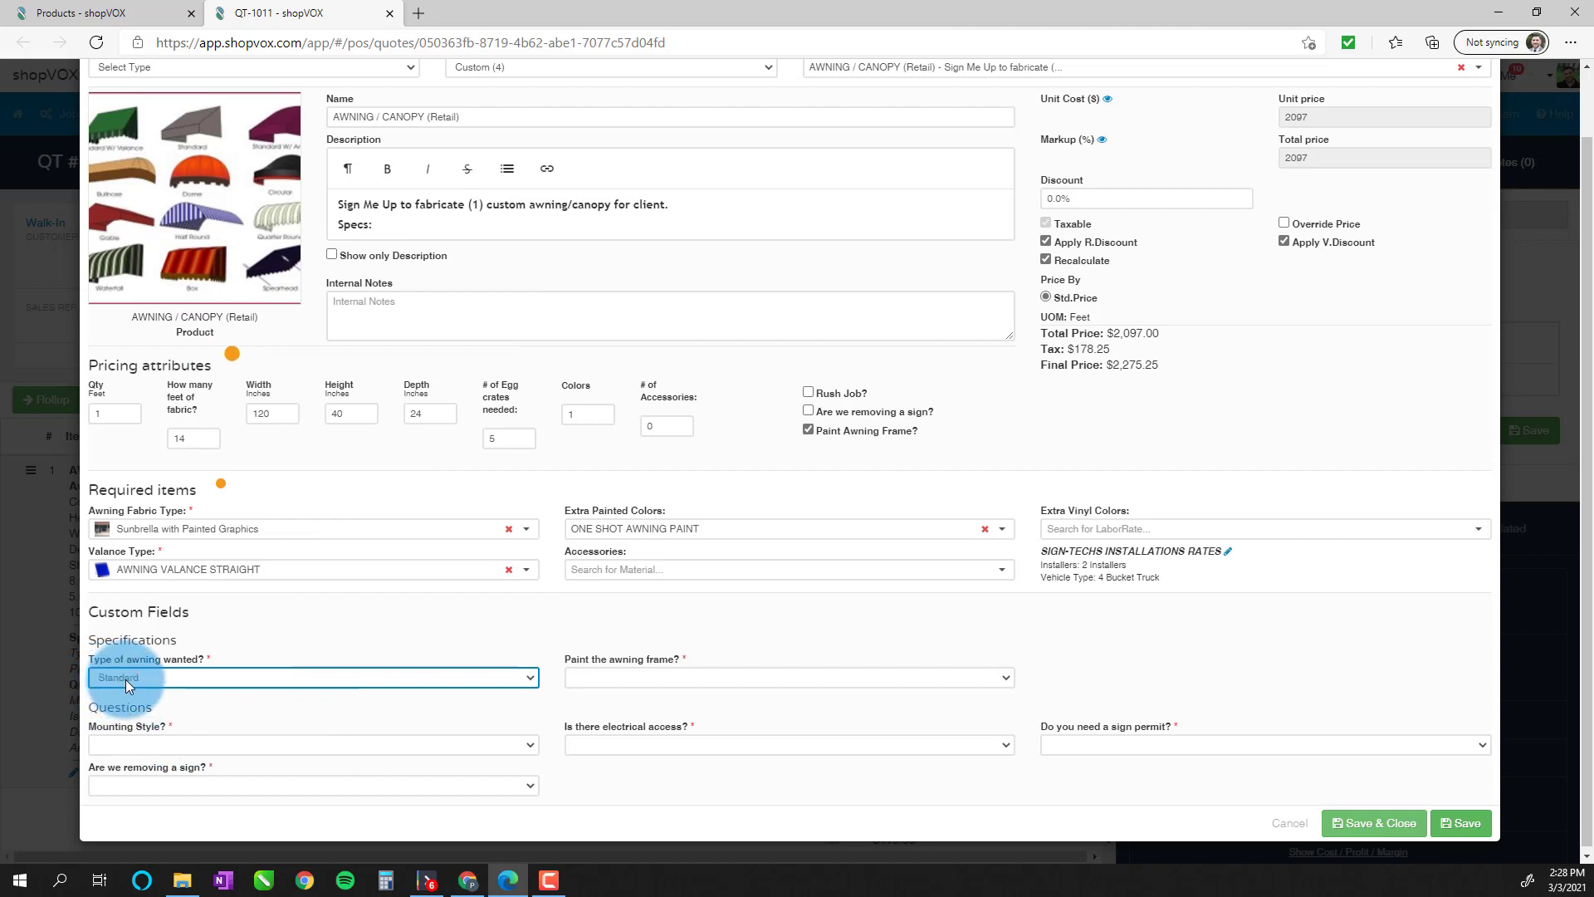
pyautogui.click(580, 681)
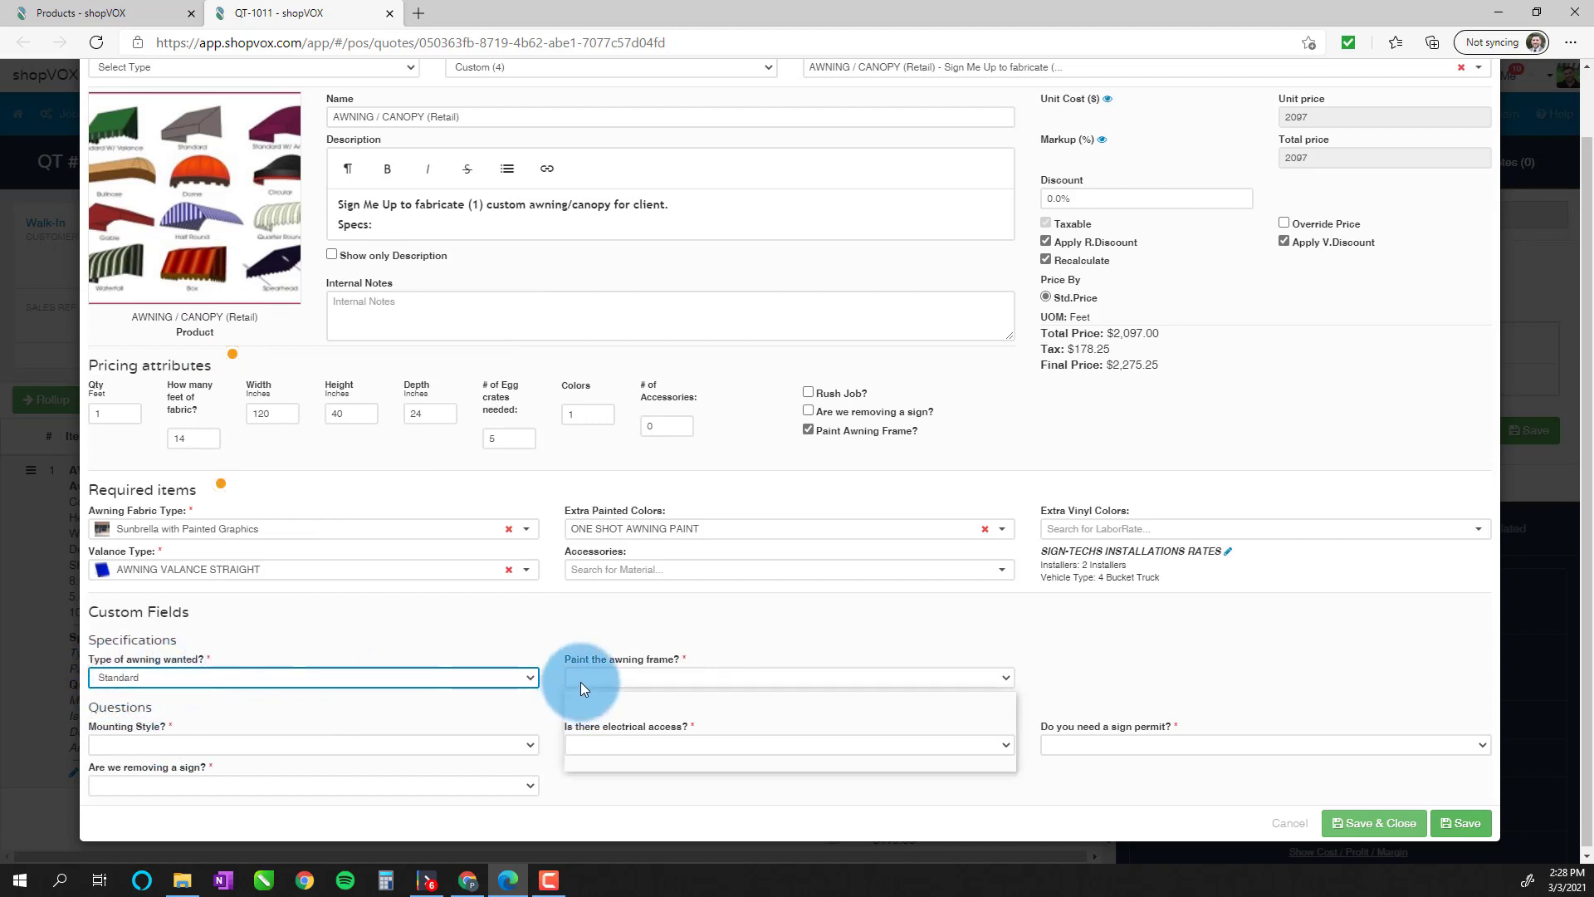
pyautogui.click(593, 731)
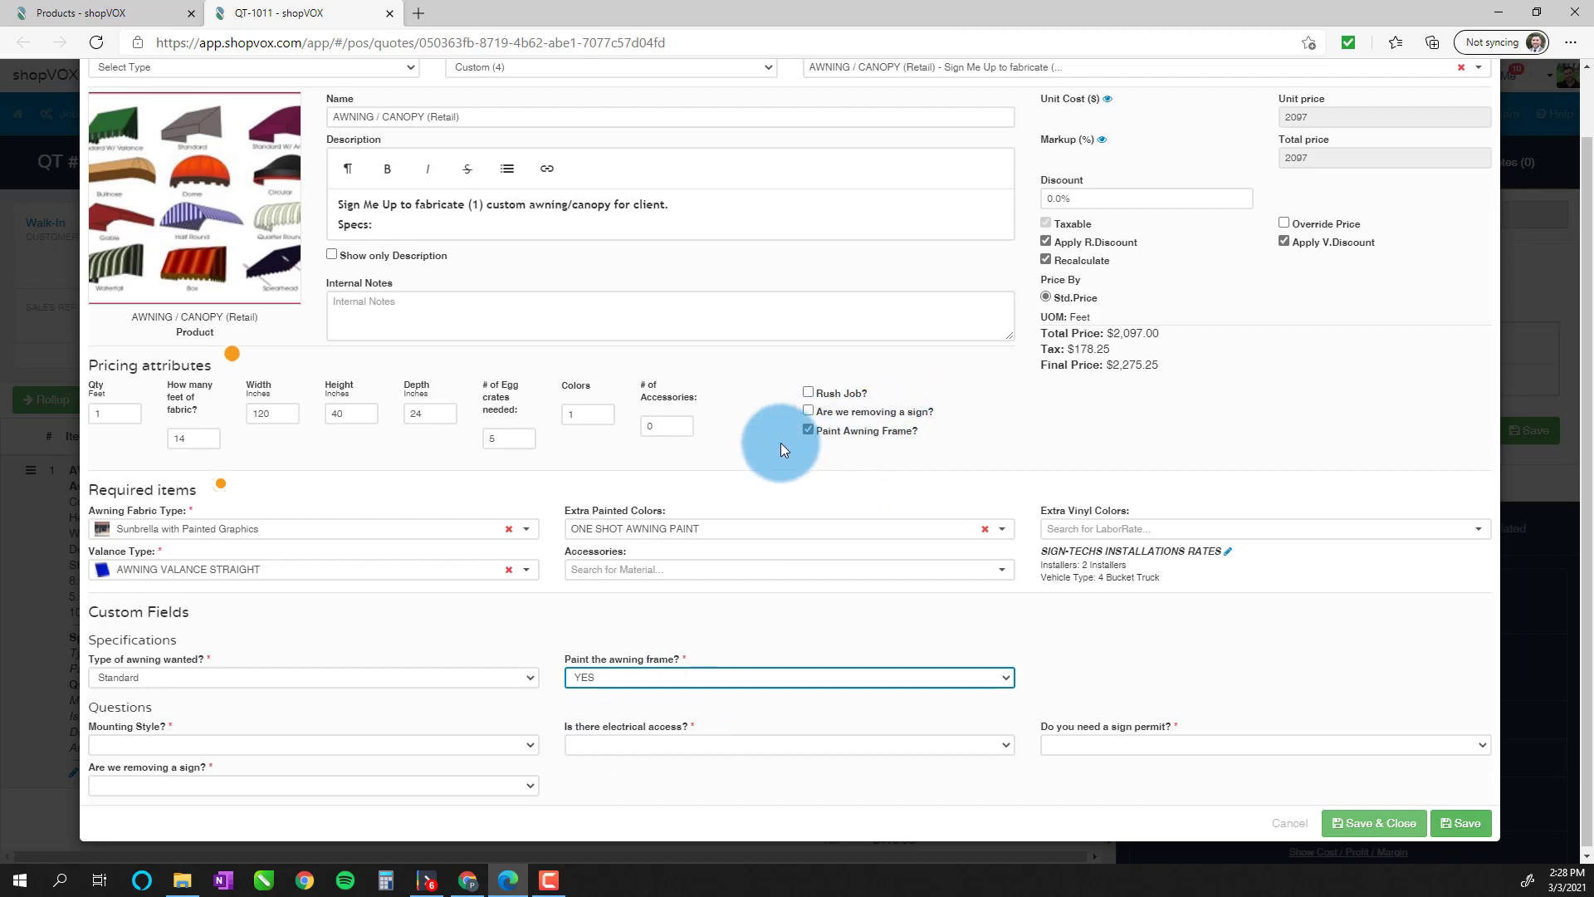
# - Answer the awning questions with Concrete Wall as mounting style and No for electrical access, sign permit and sign removal
pyautogui.click(300, 739)
pyautogui.click(267, 667)
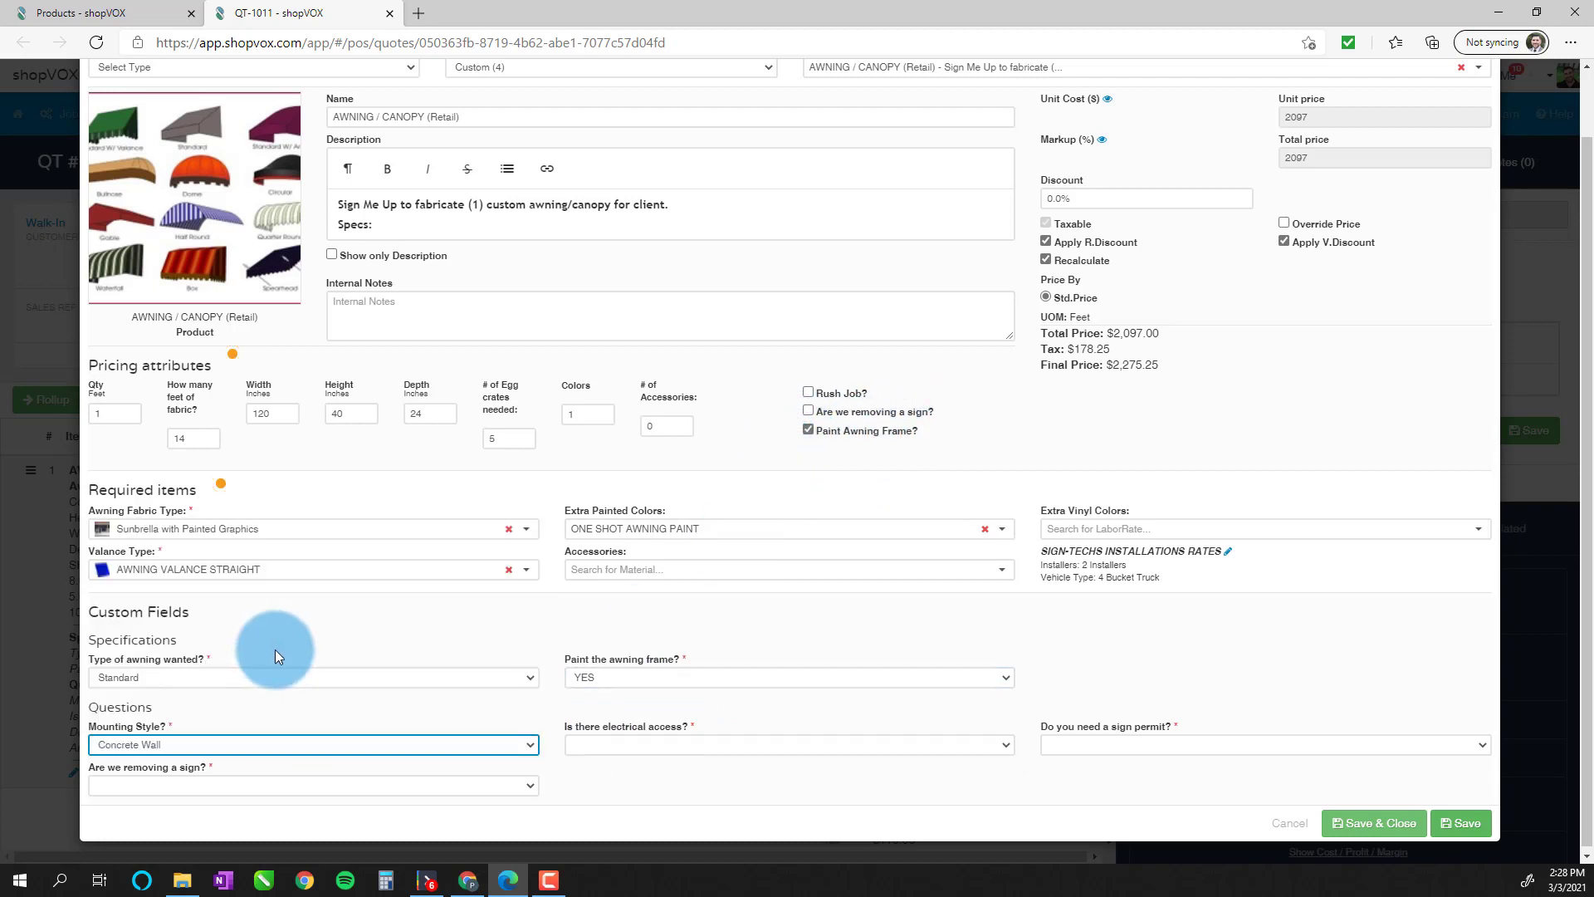
pyautogui.click(711, 749)
pyautogui.click(698, 822)
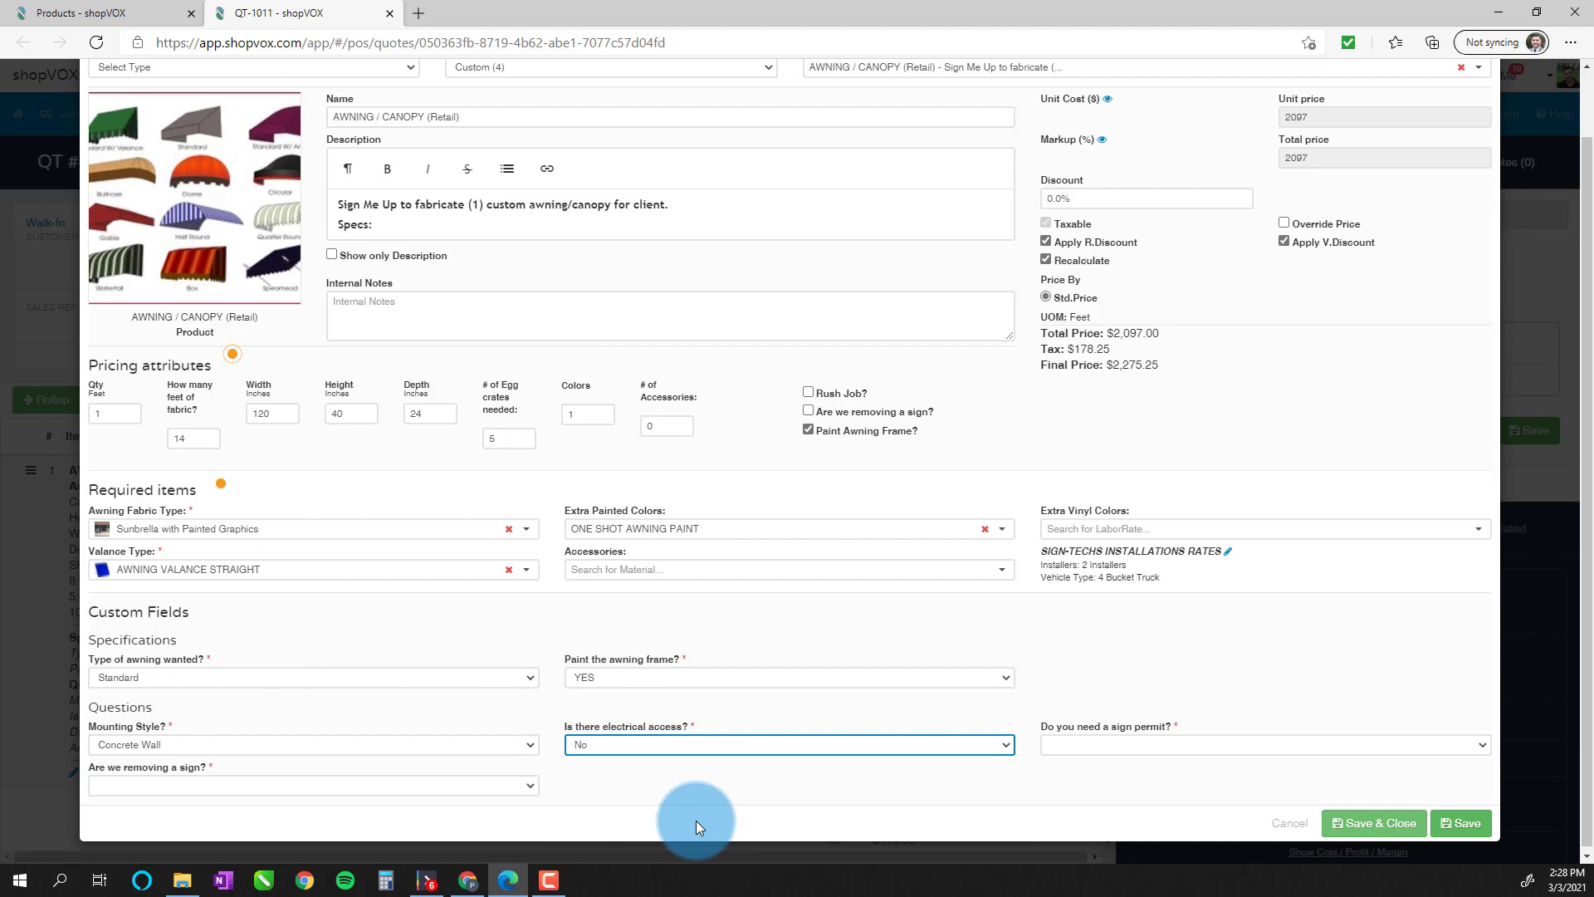
pyautogui.click(1137, 743)
pyautogui.click(1107, 825)
pyautogui.click(317, 784)
pyautogui.click(327, 760)
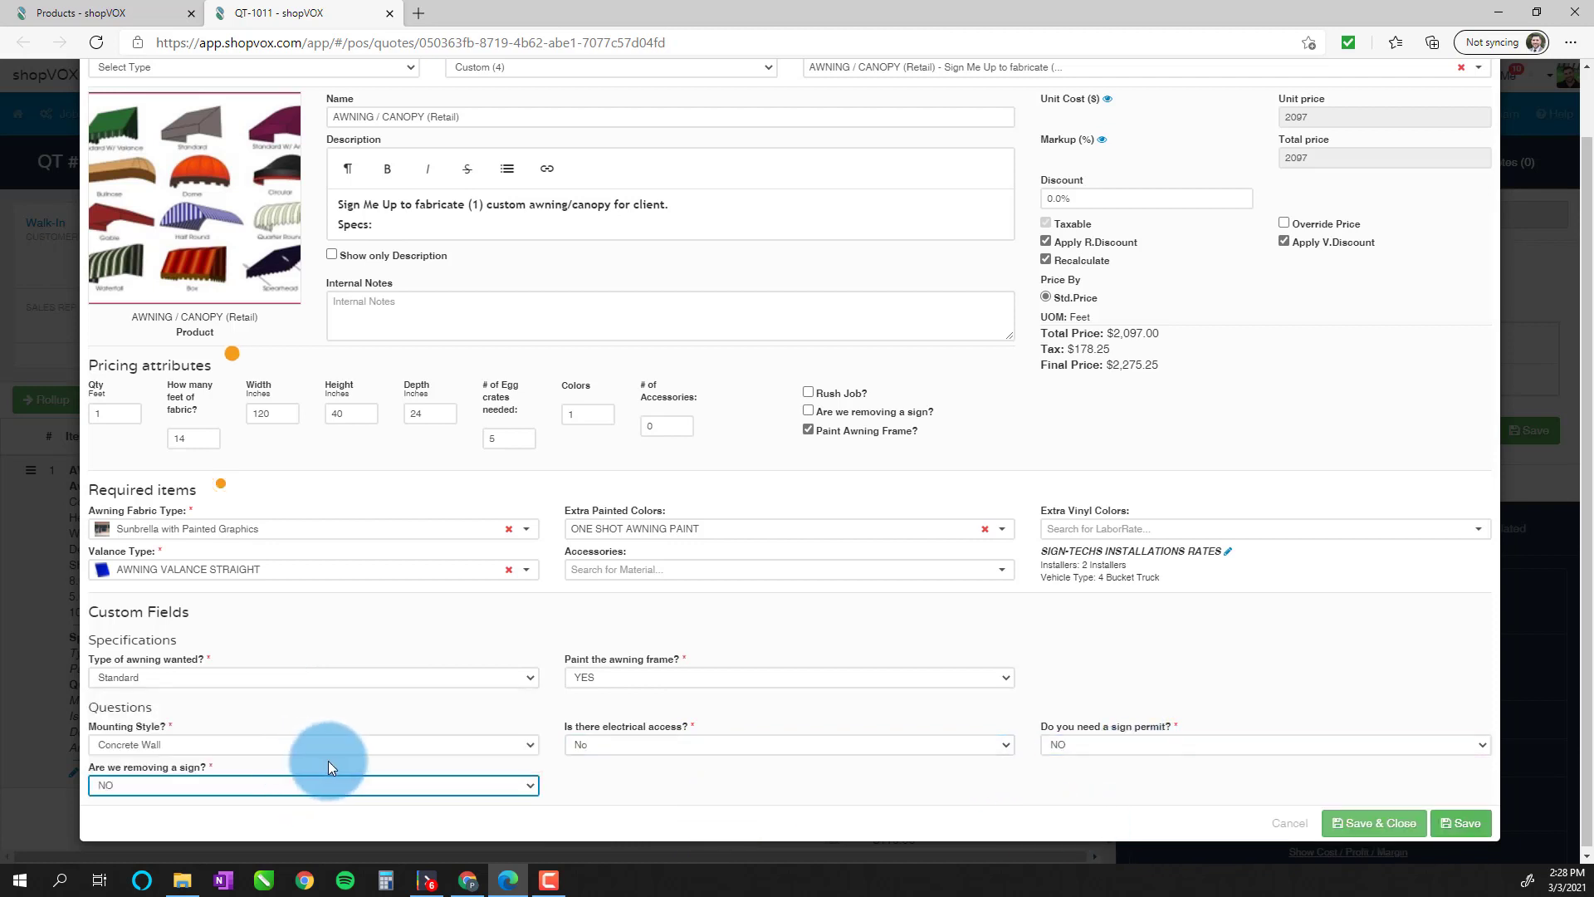
# - Recheck the sign removal answer and save the AWNING / CANOPY (Retail) line item
pyautogui.click(988, 812)
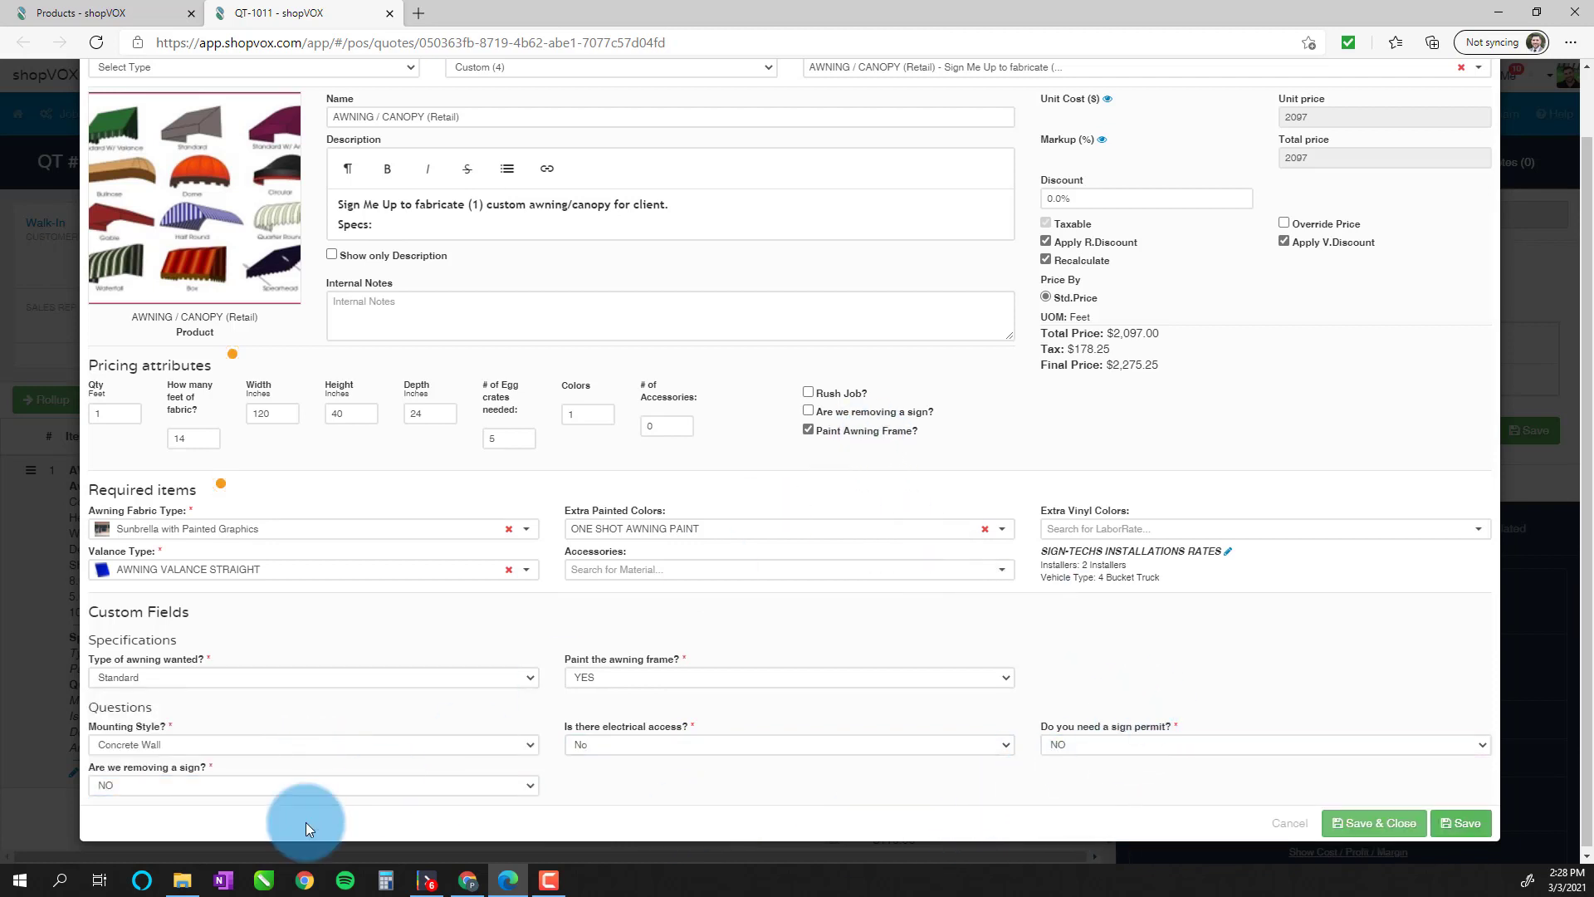
pyautogui.click(178, 785)
pyautogui.click(799, 791)
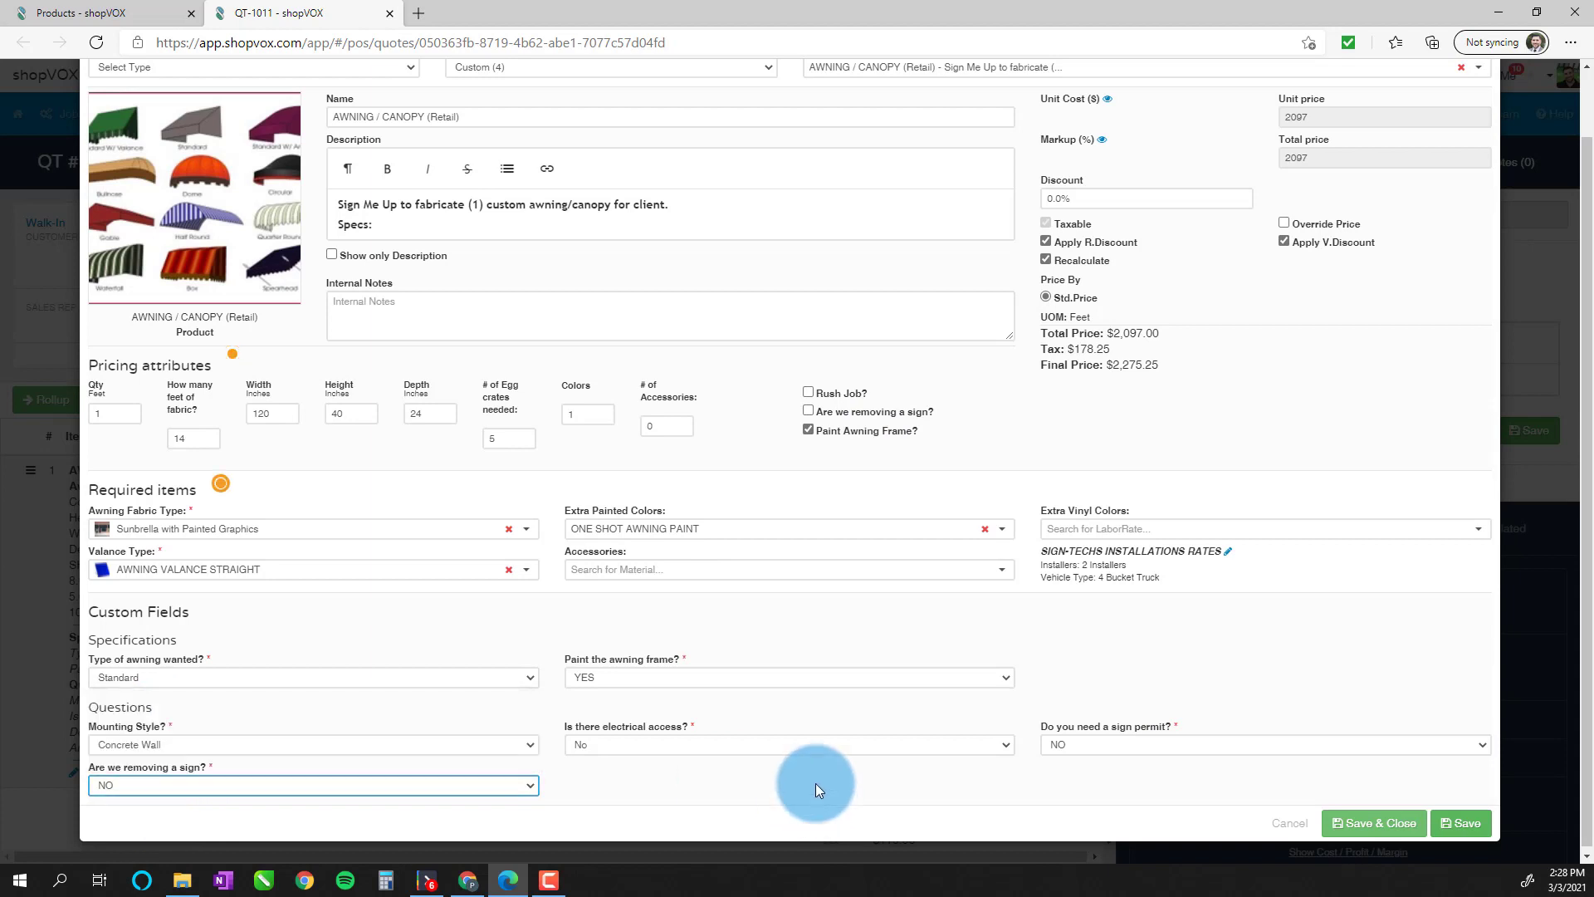
pyautogui.click(808, 411)
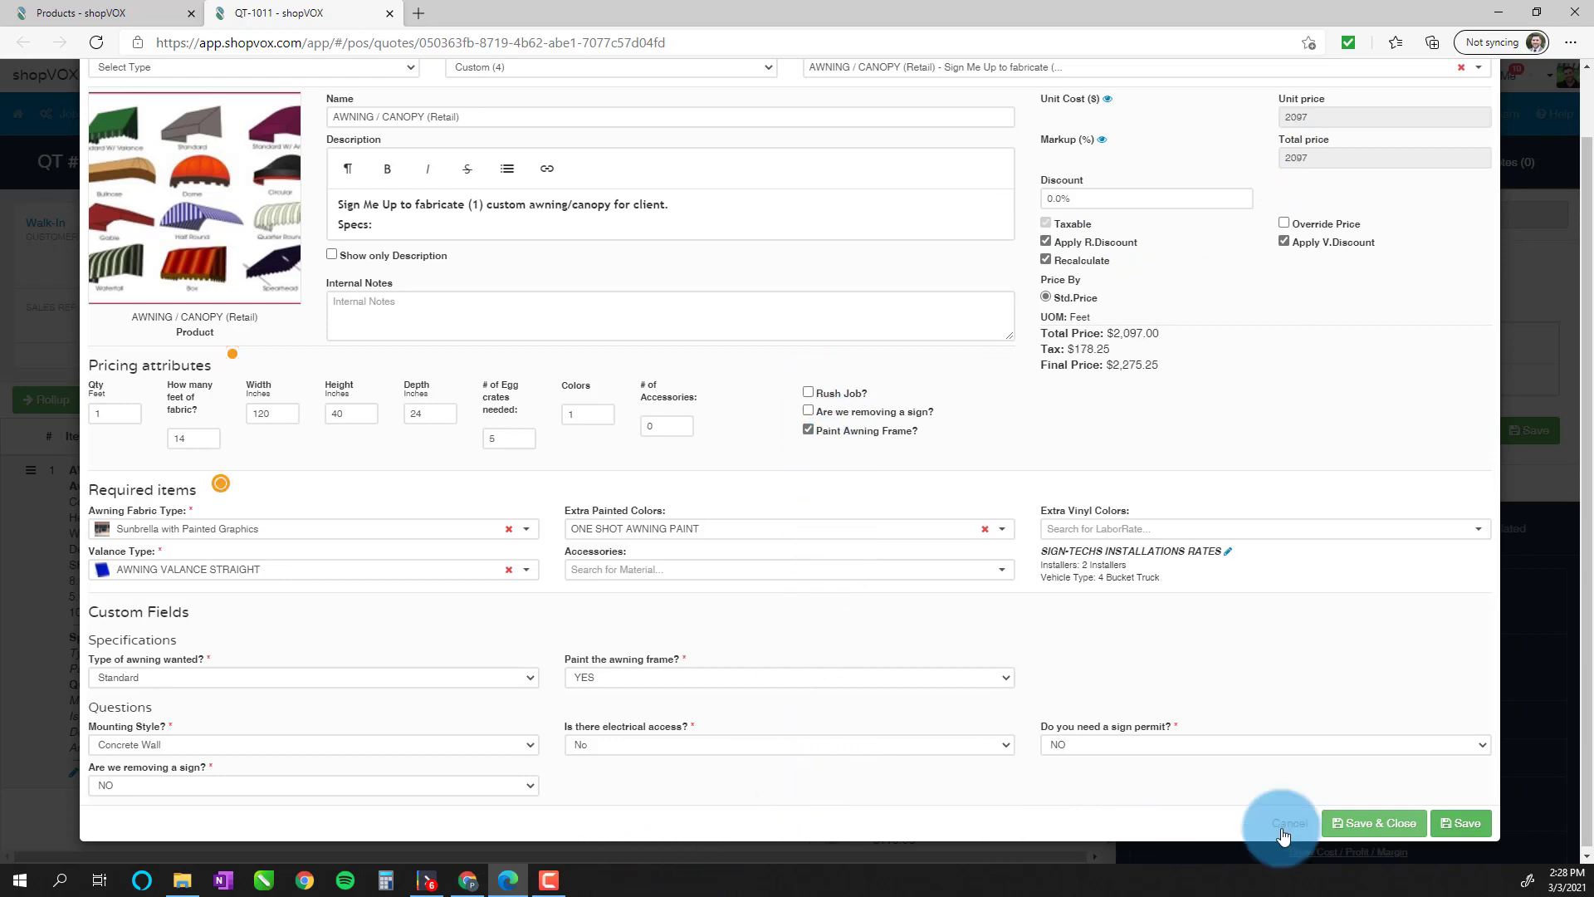
pyautogui.click(1462, 823)
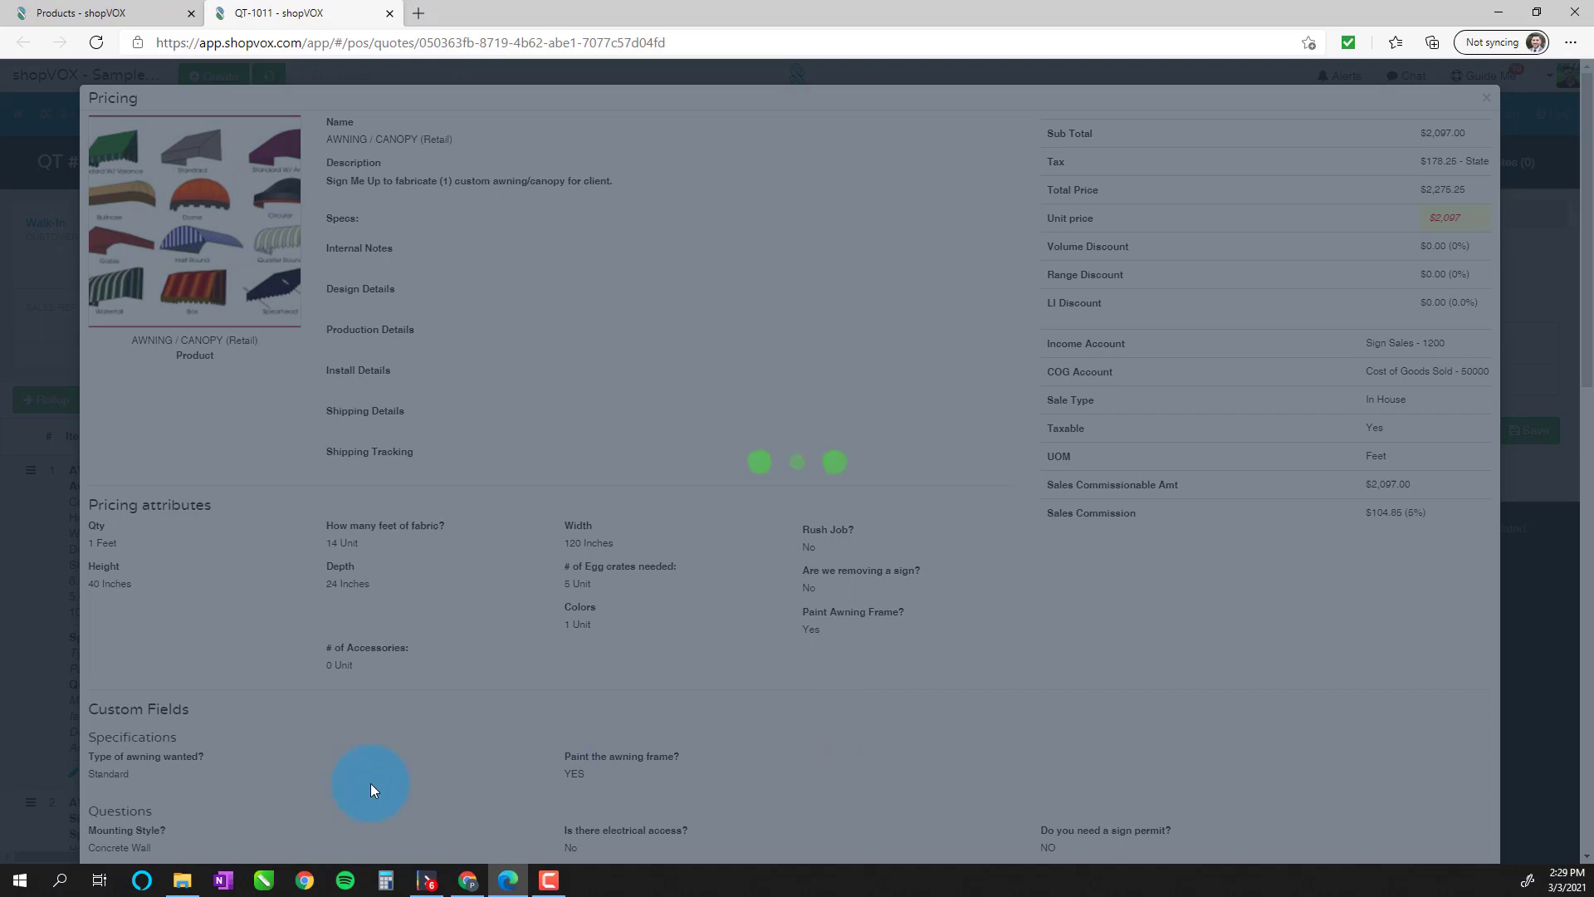
# - Examine the awning's pricing details, including the accessory, material and labor rows, the price totals and the markup
pyautogui.scroll(-7, 737, 694)
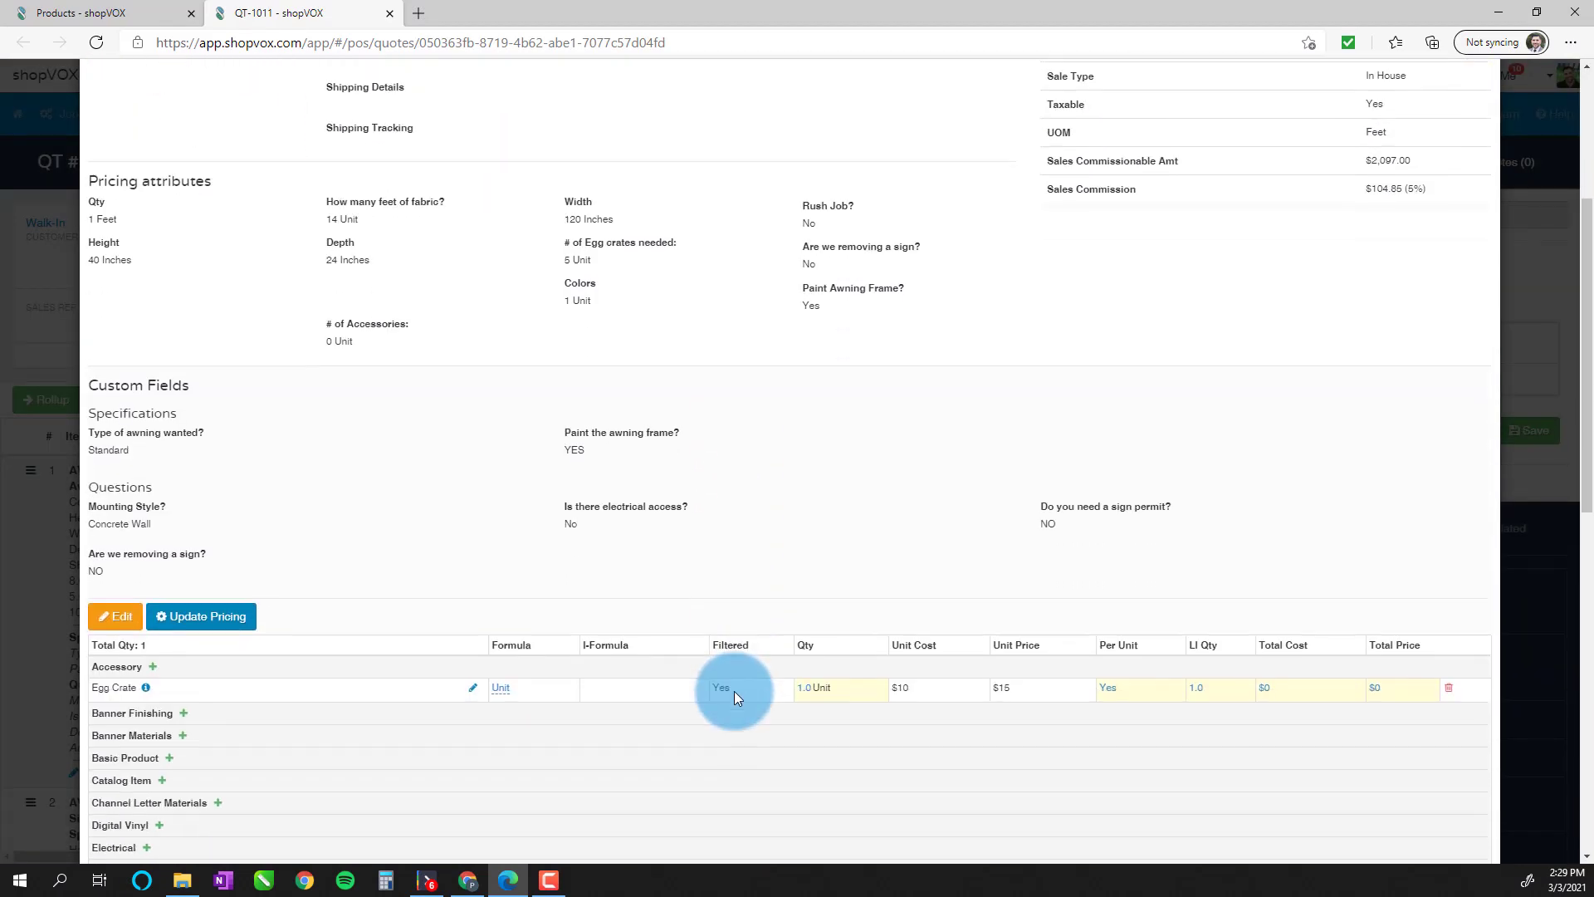
pyautogui.scroll(-8, 742, 690)
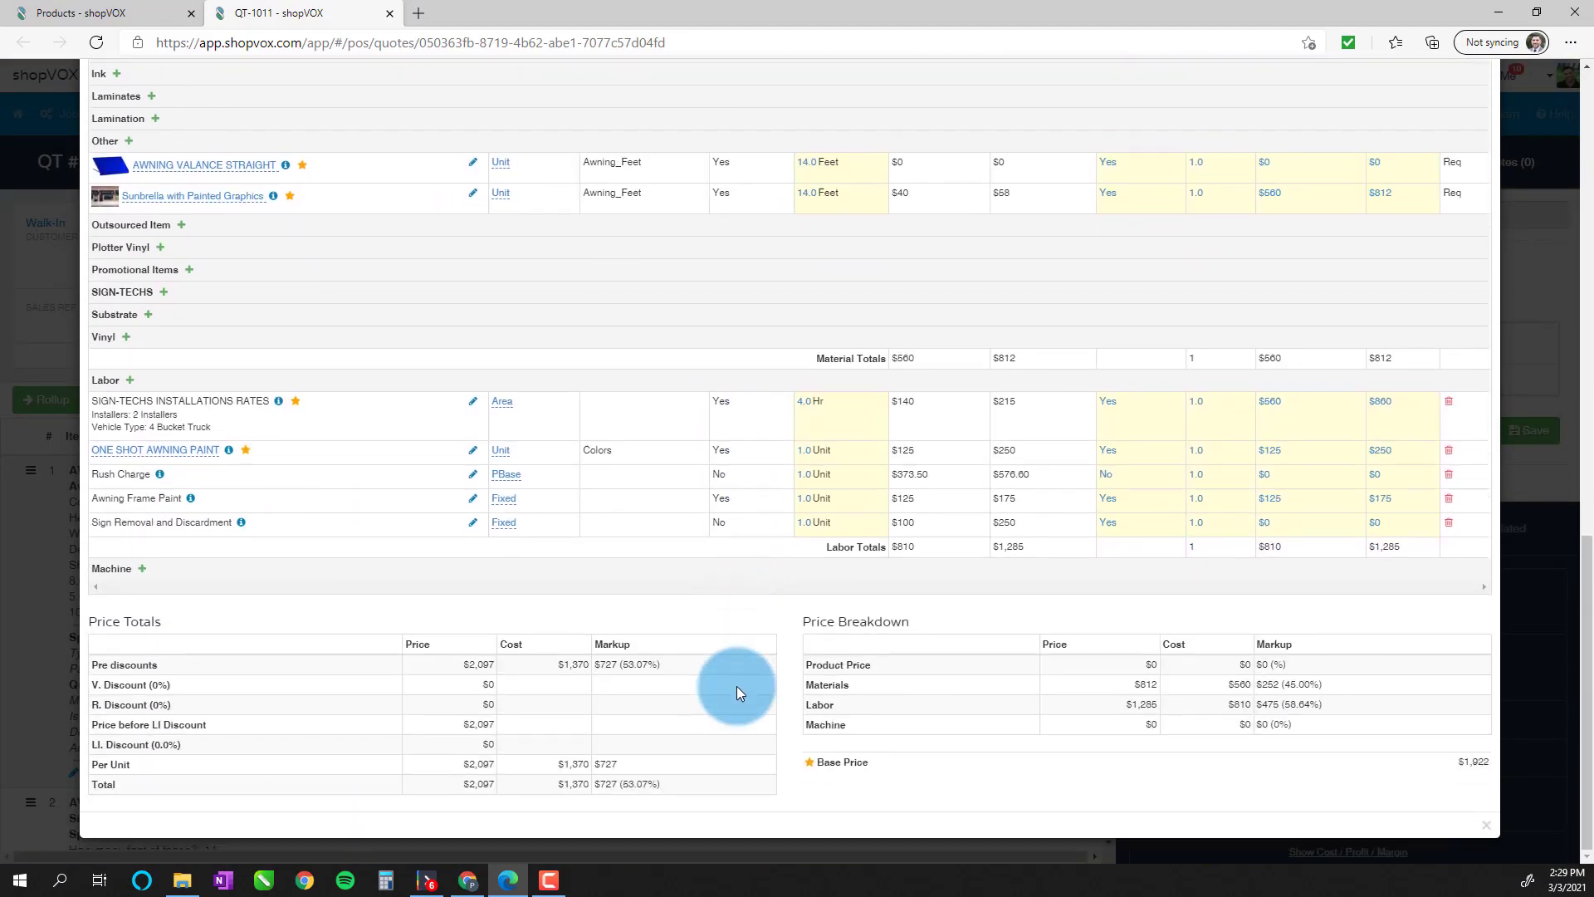
pyautogui.scroll(4, 736, 686)
pyautogui.scroll(-2, 736, 686)
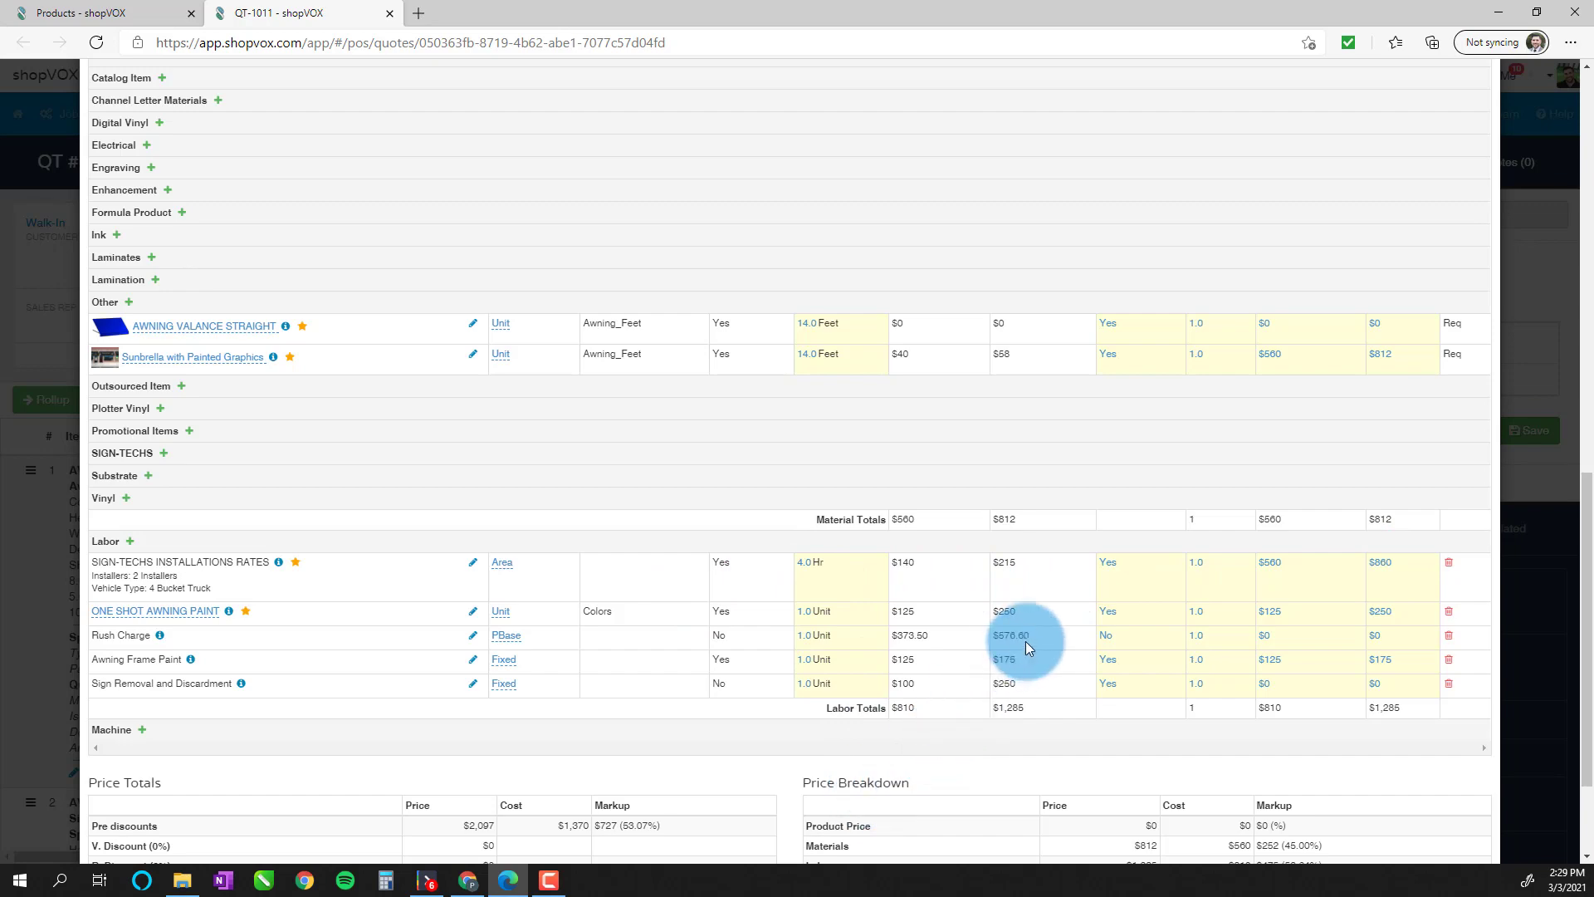
pyautogui.scroll(5, 1080, 673)
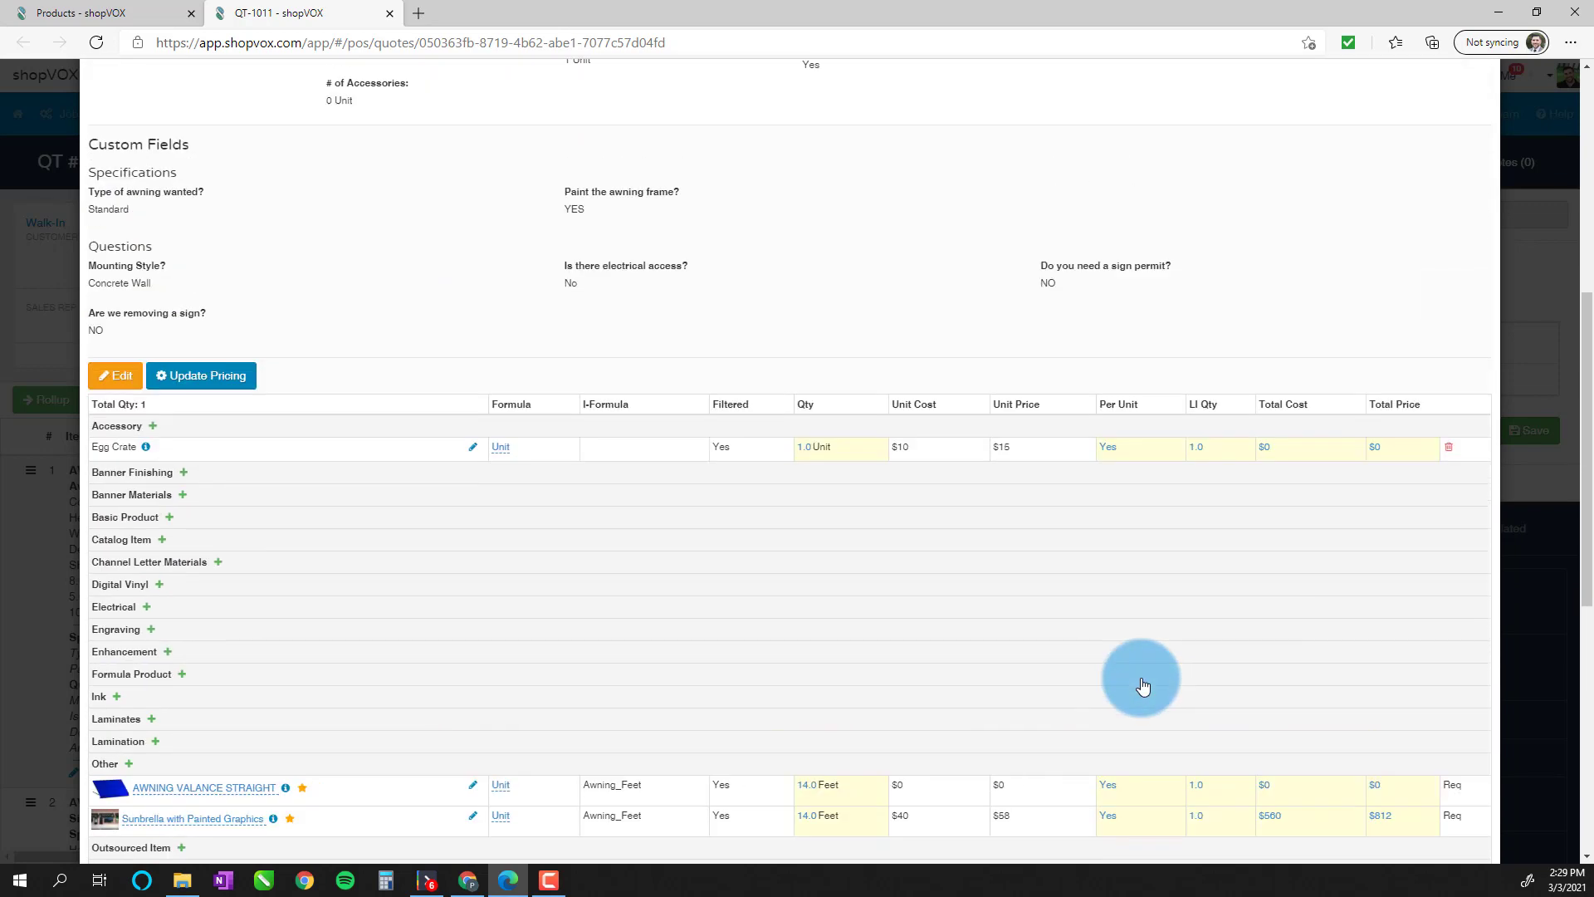
pyautogui.scroll(-7, 1143, 655)
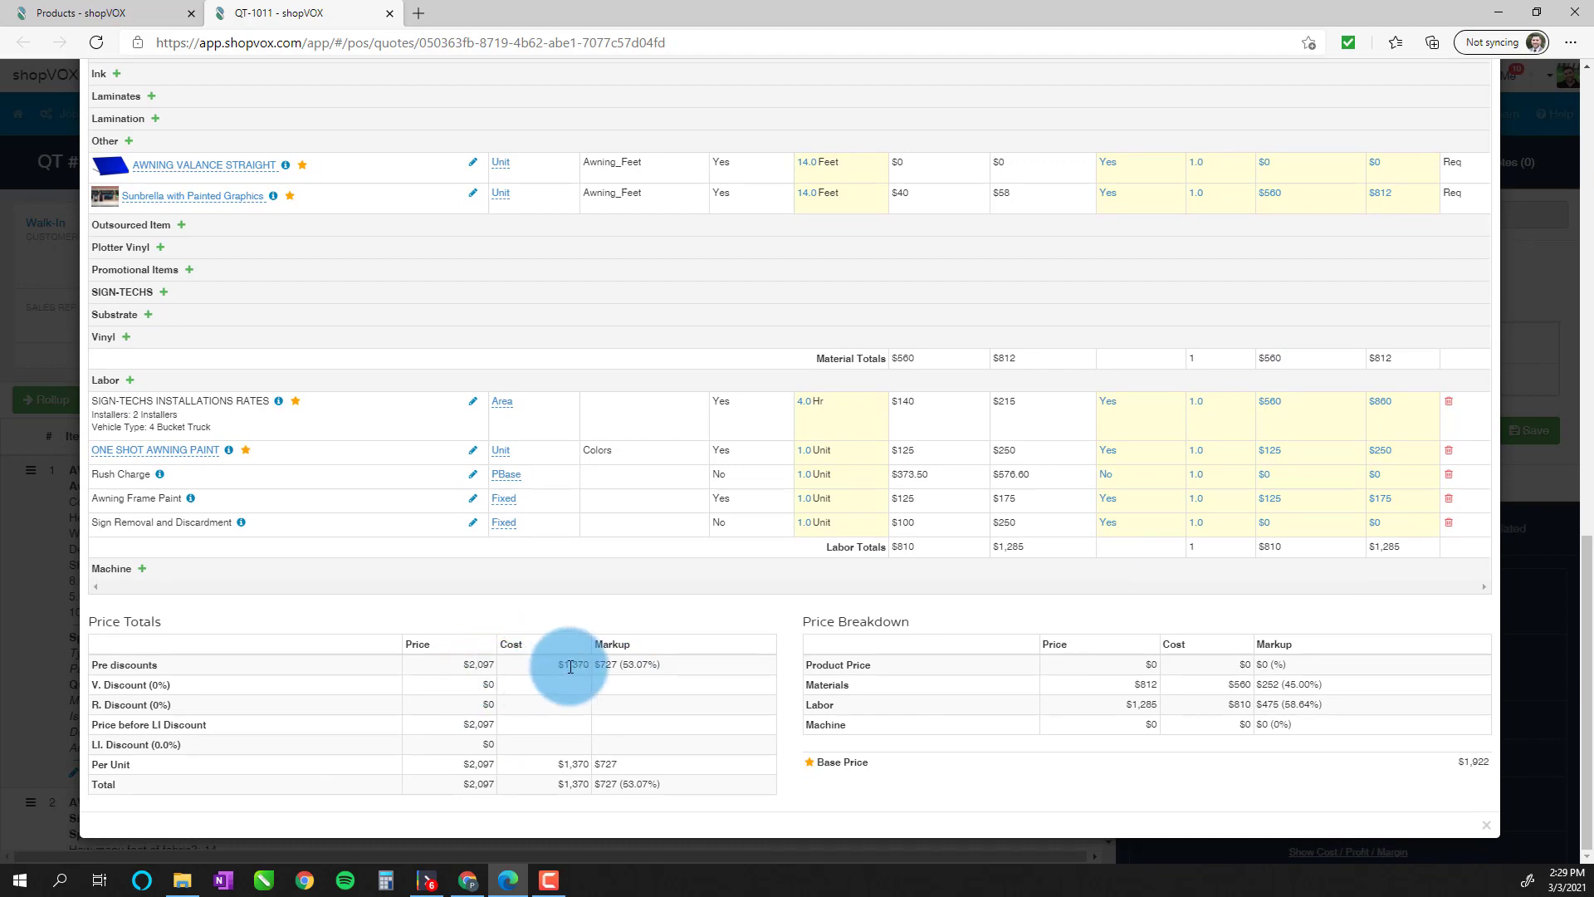
pyautogui.doubleClick(648, 666)
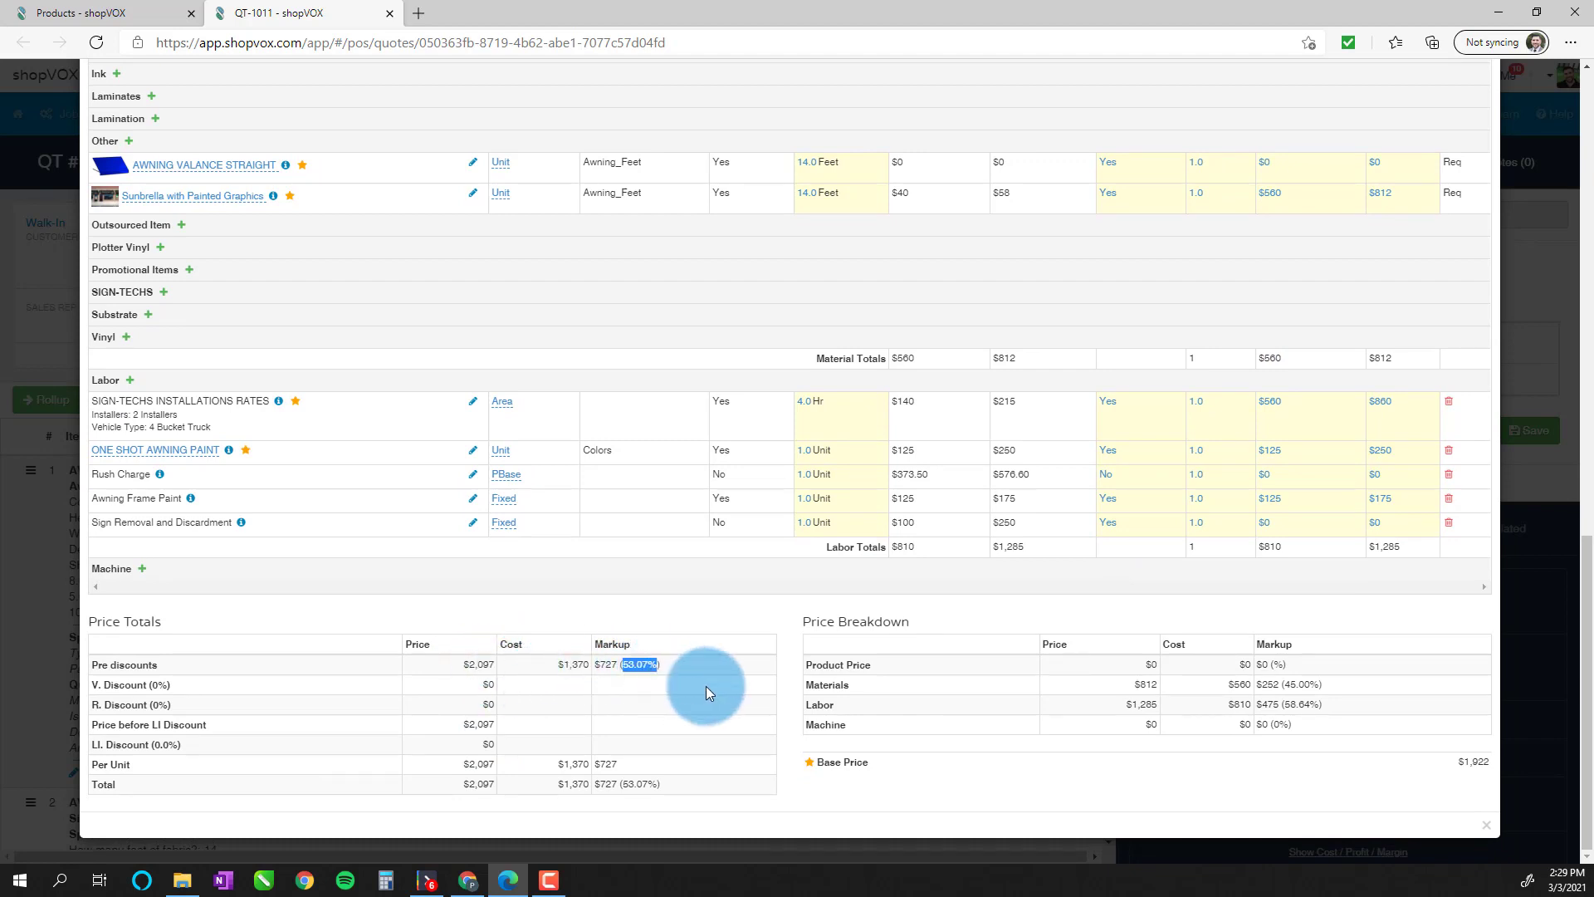
# - Compare the awning's pricing attributes with the material rows and the Awning_Feet formula used for the valance and Sunbrella fabric
pyautogui.scroll(3, 709, 652)
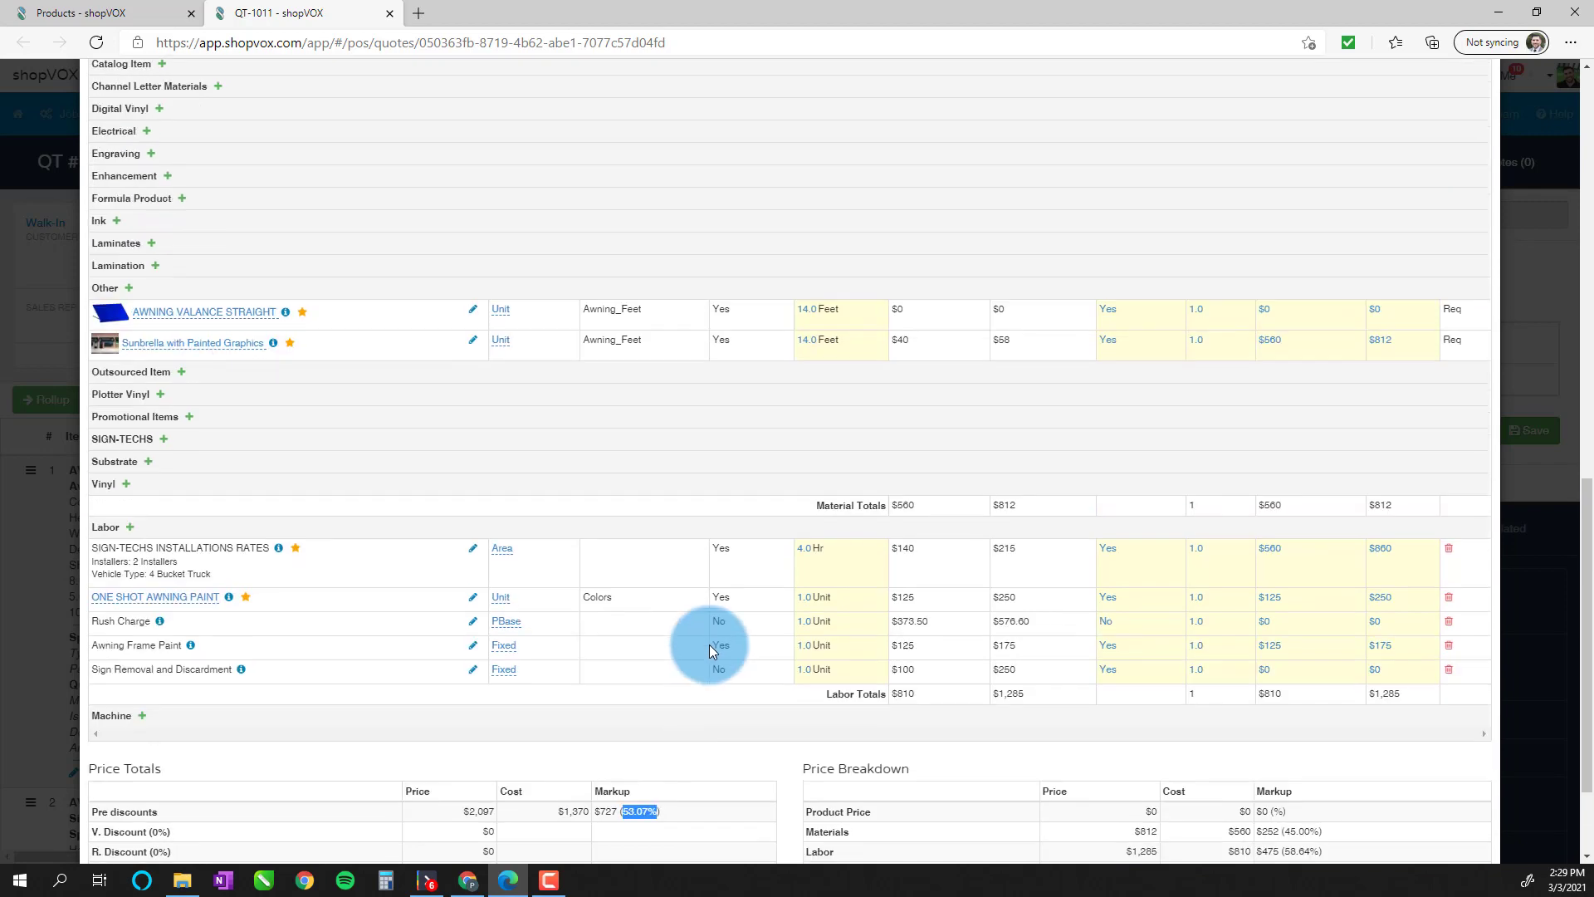
pyautogui.scroll(4, 694, 662)
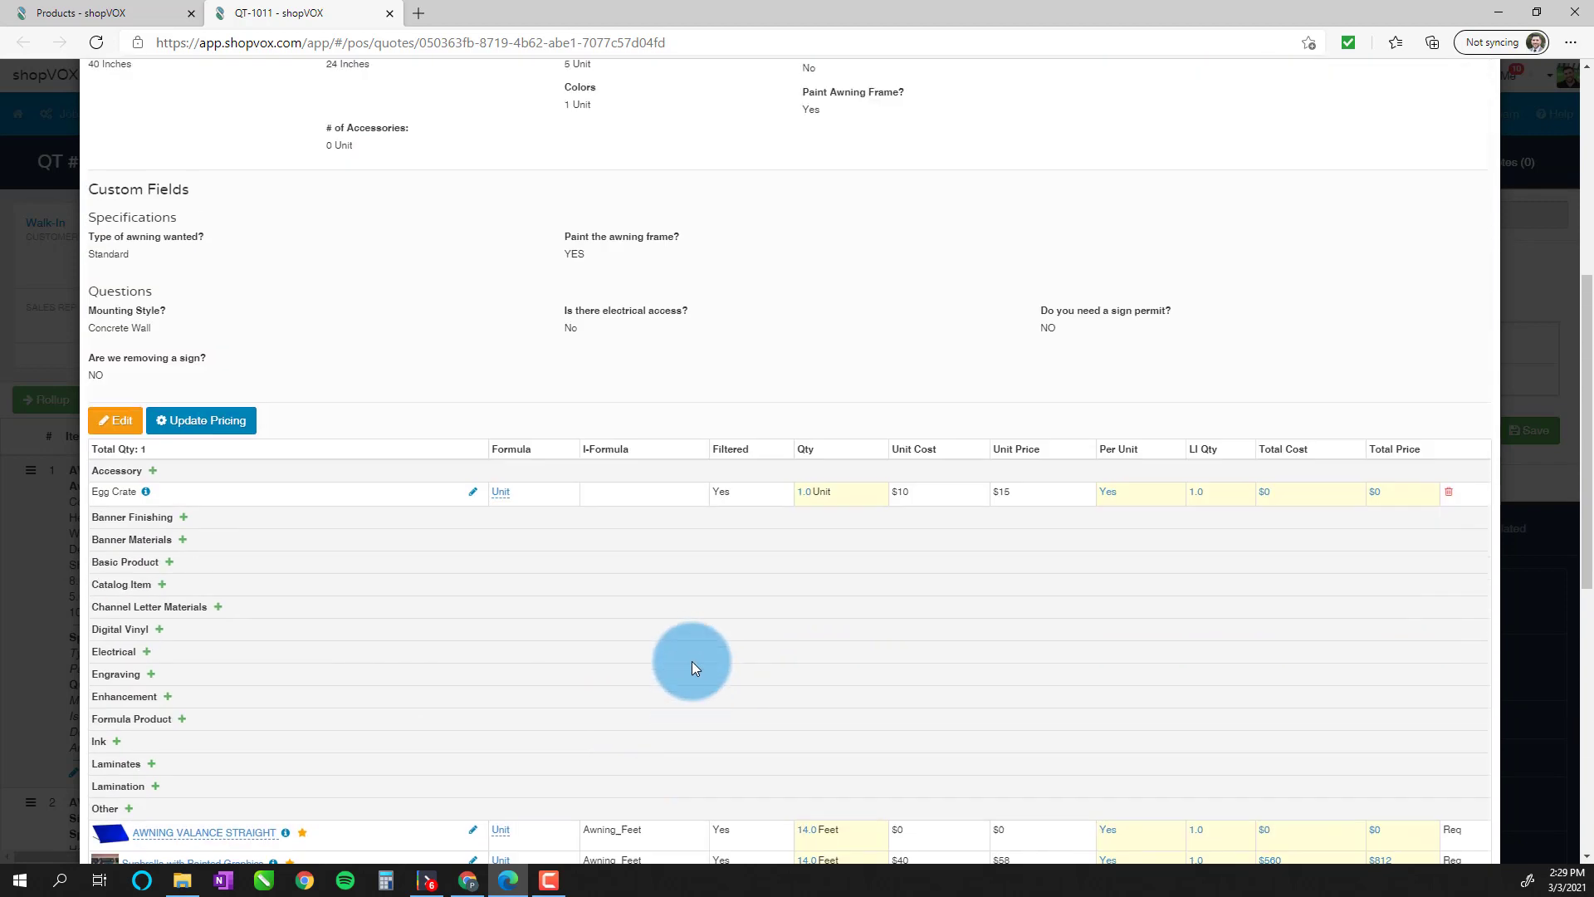
pyautogui.scroll(-6, 705, 670)
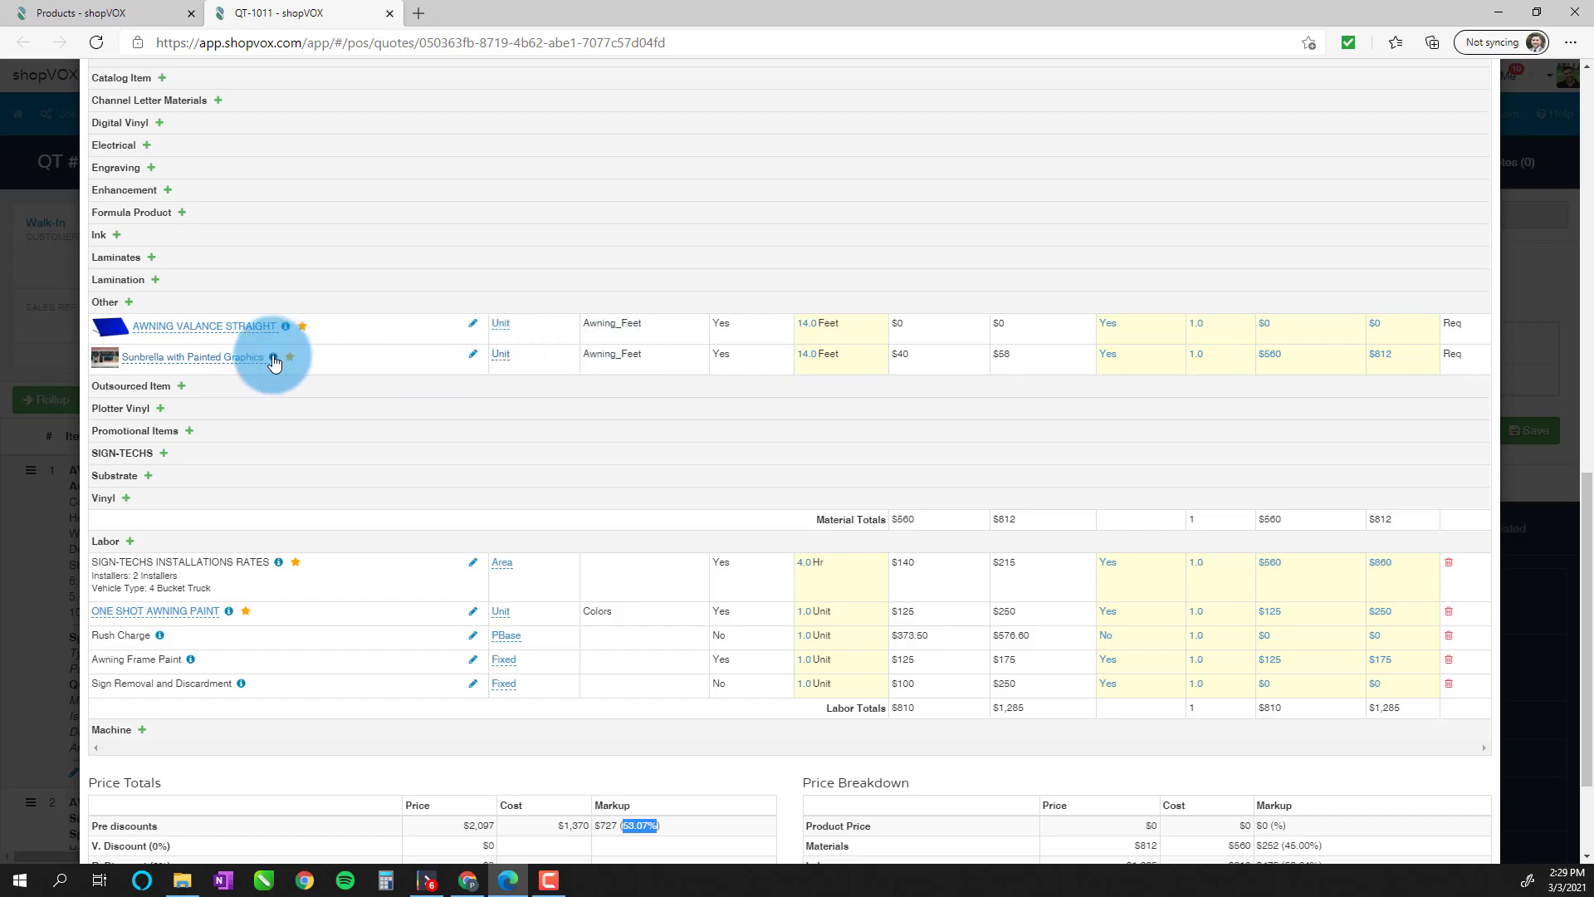
pyautogui.scroll(6, 395, 416)
pyautogui.scroll(7, 380, 416)
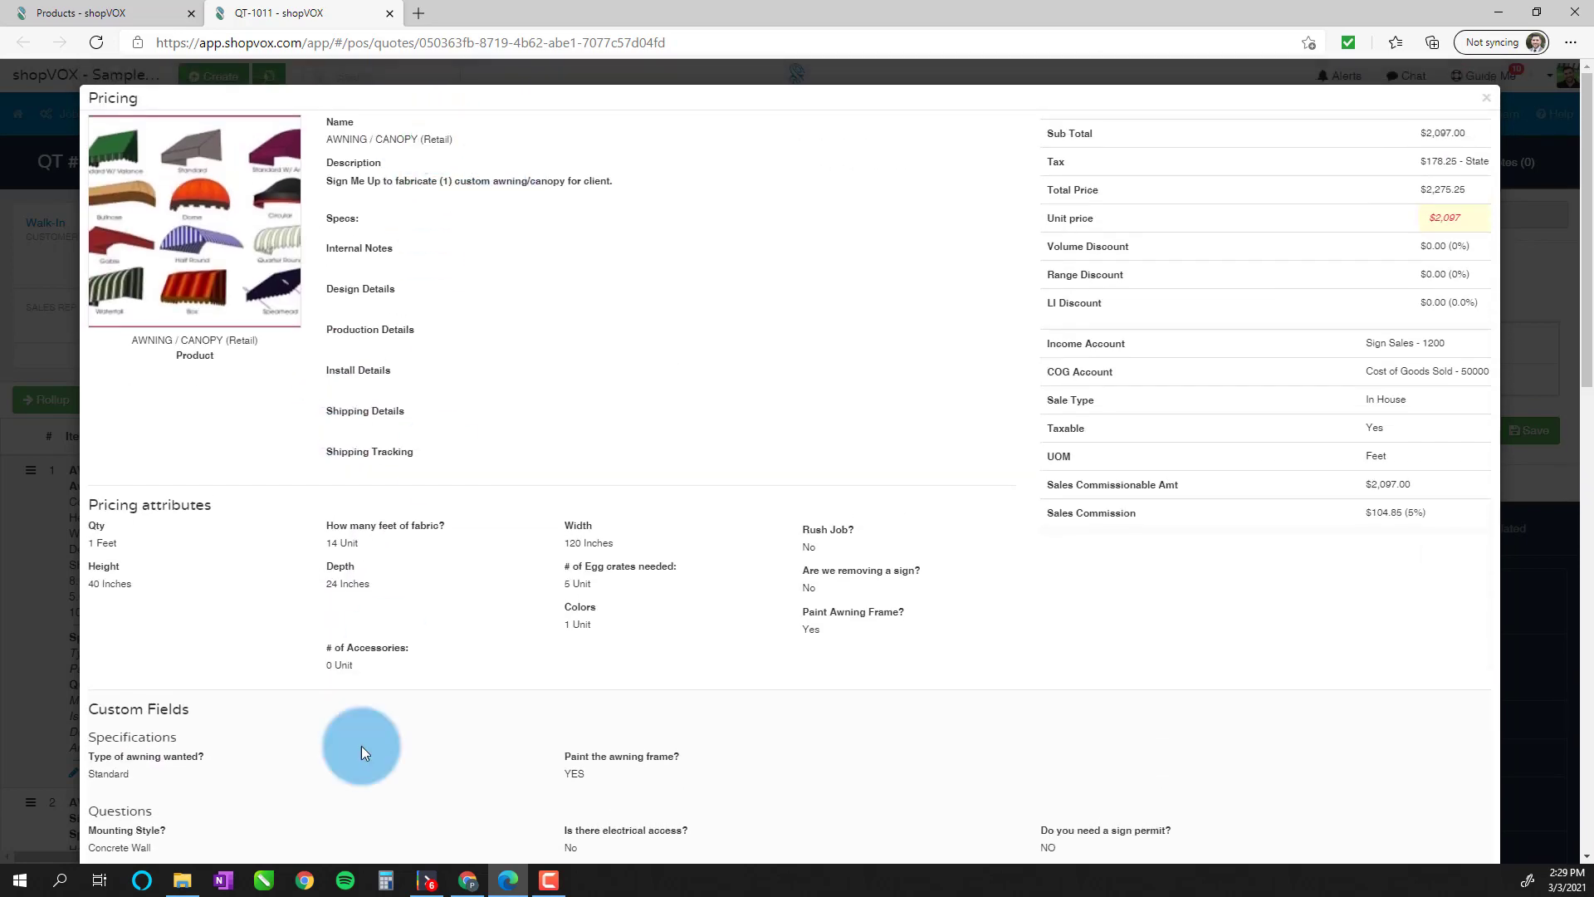
pyautogui.scroll(-10, 366, 750)
pyautogui.scroll(-2, 379, 740)
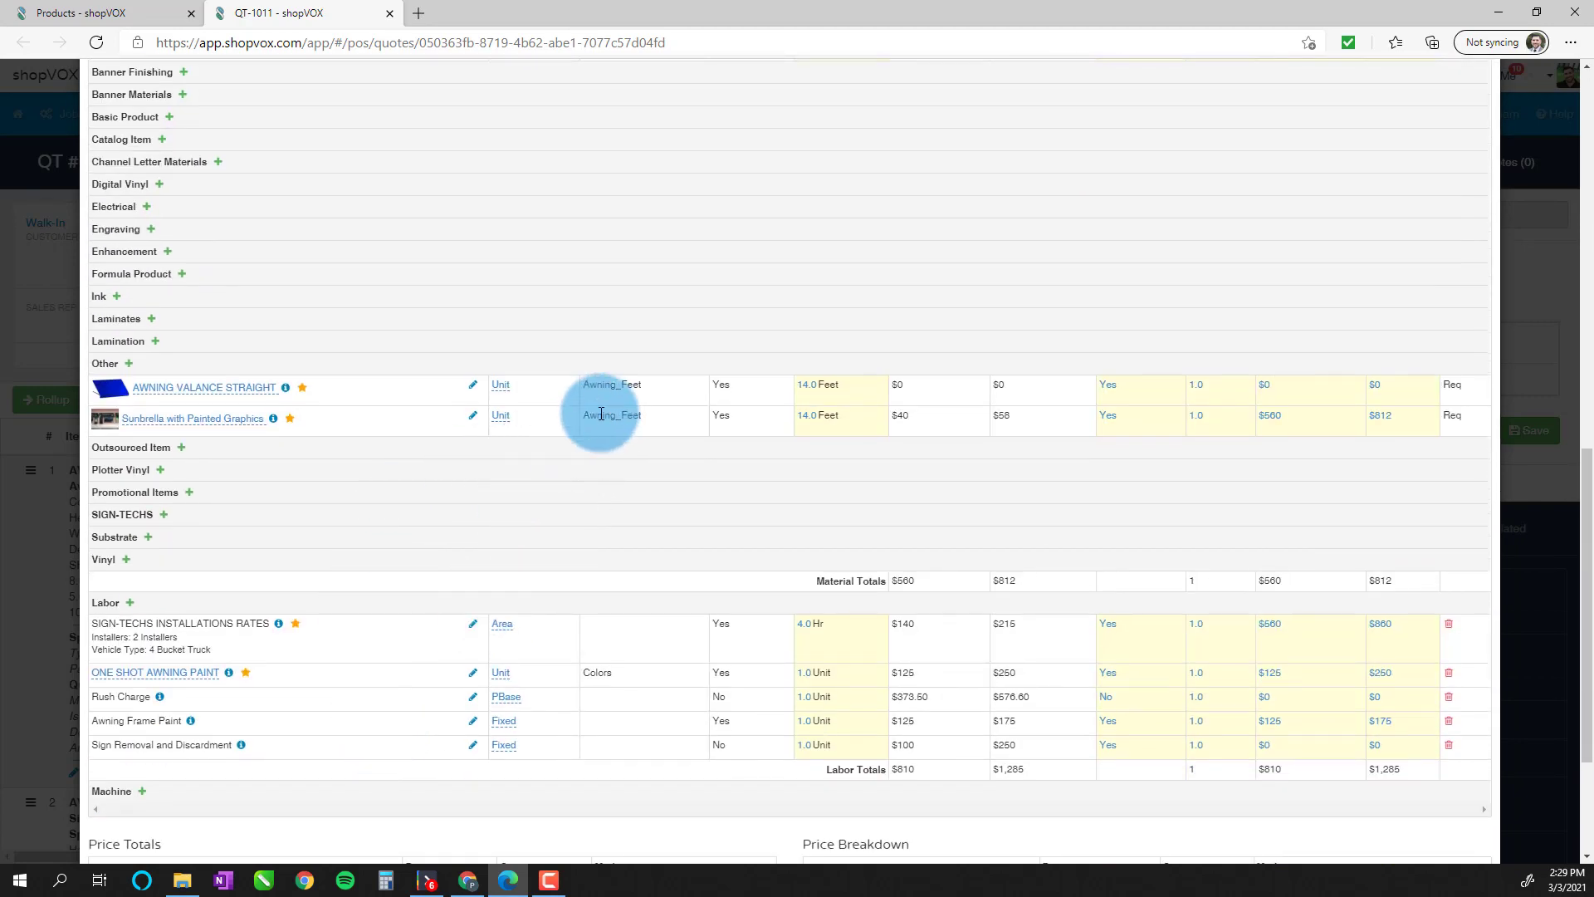
pyautogui.moveTo(598, 414); pyautogui.dragTo(651, 418)
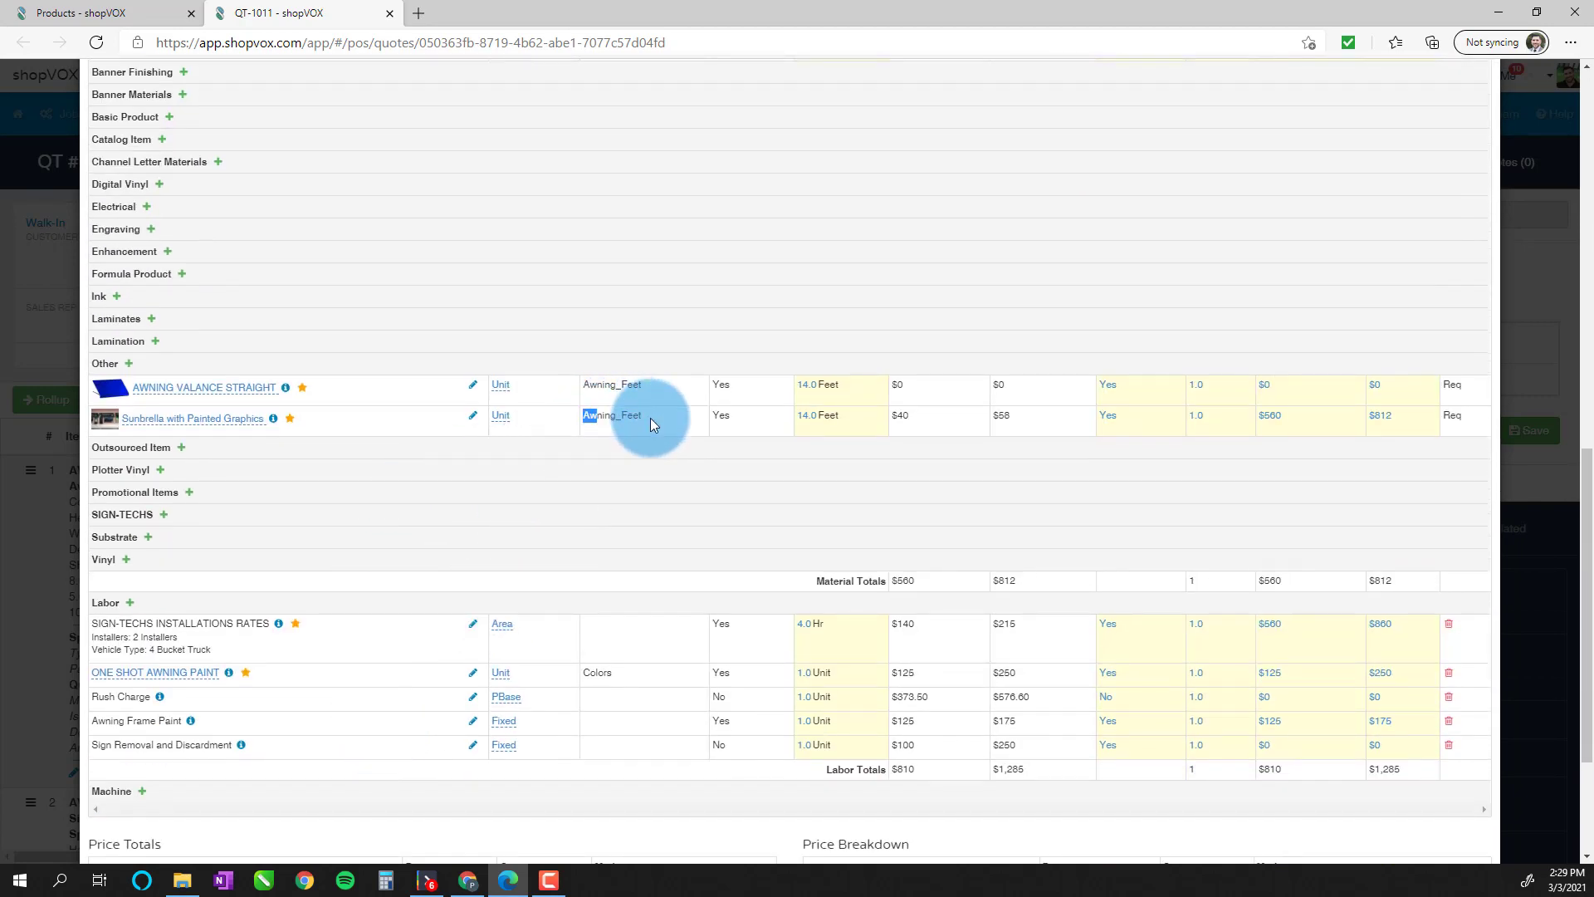
# - Check the replacement items offered for the Sunbrella with Painted Graphics row, and inspect its unit cost and unit price
pyautogui.click(209, 424)
pyautogui.click(221, 475)
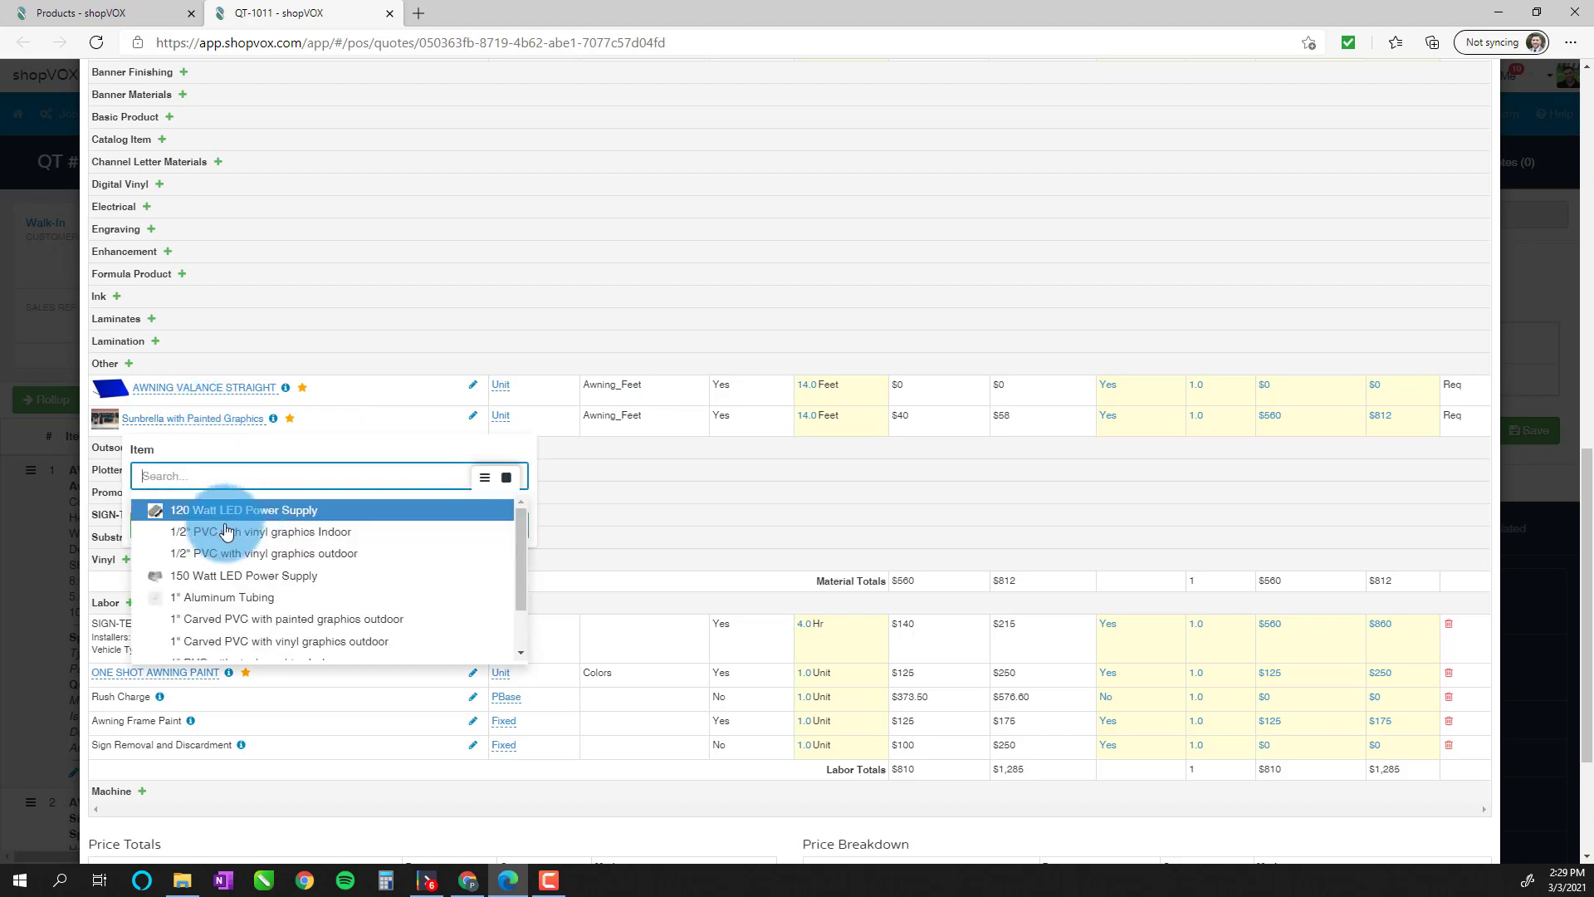
pyautogui.click(307, 424)
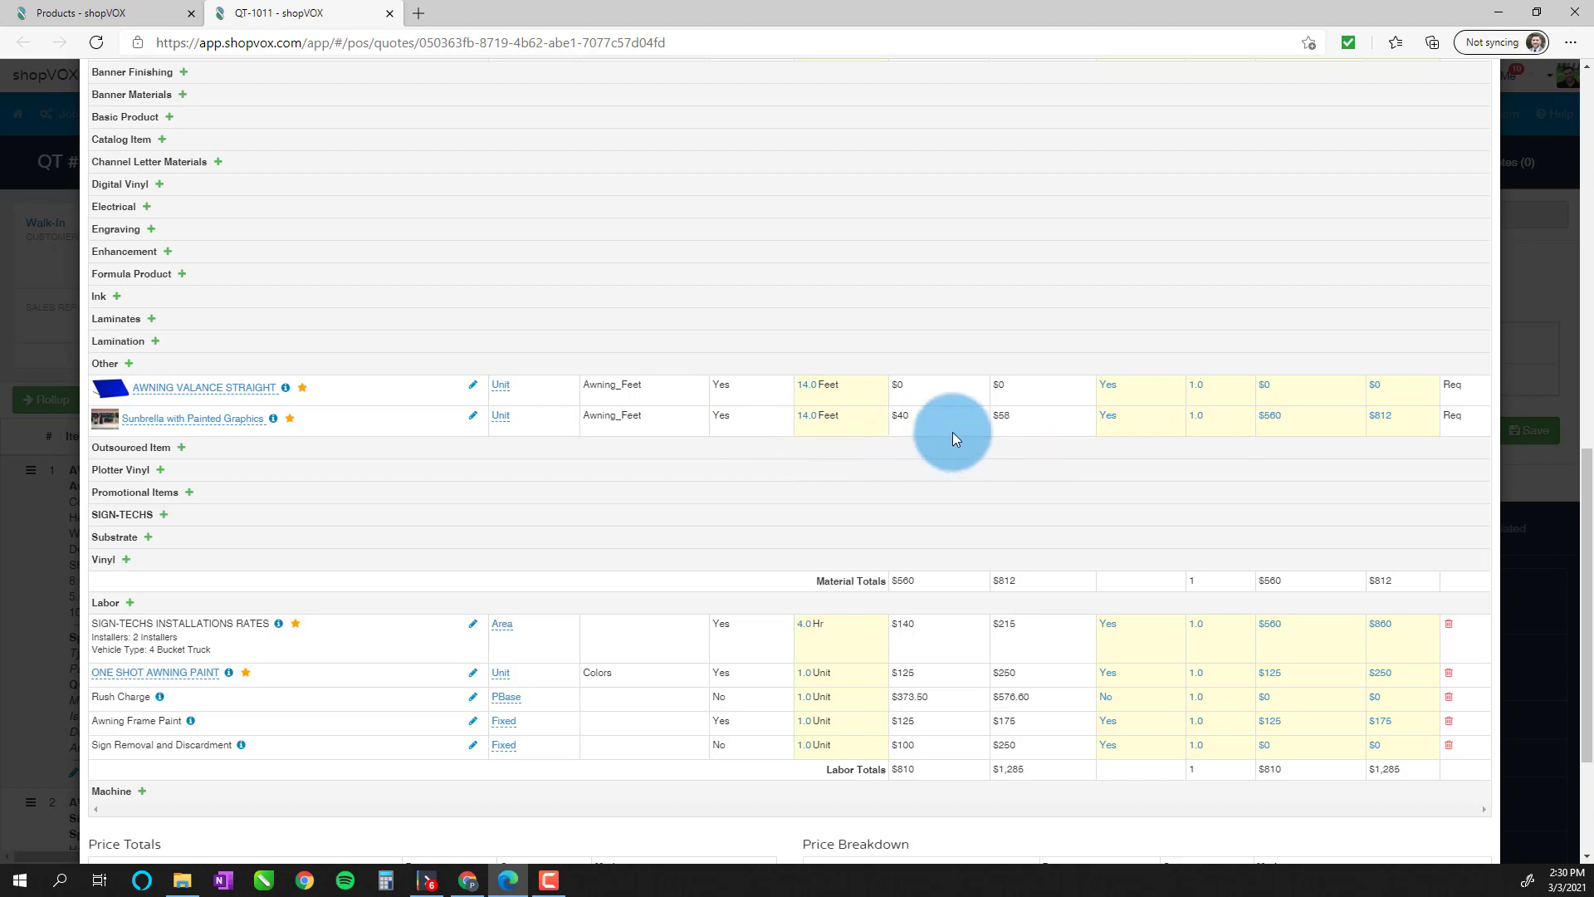
pyautogui.click(1006, 416)
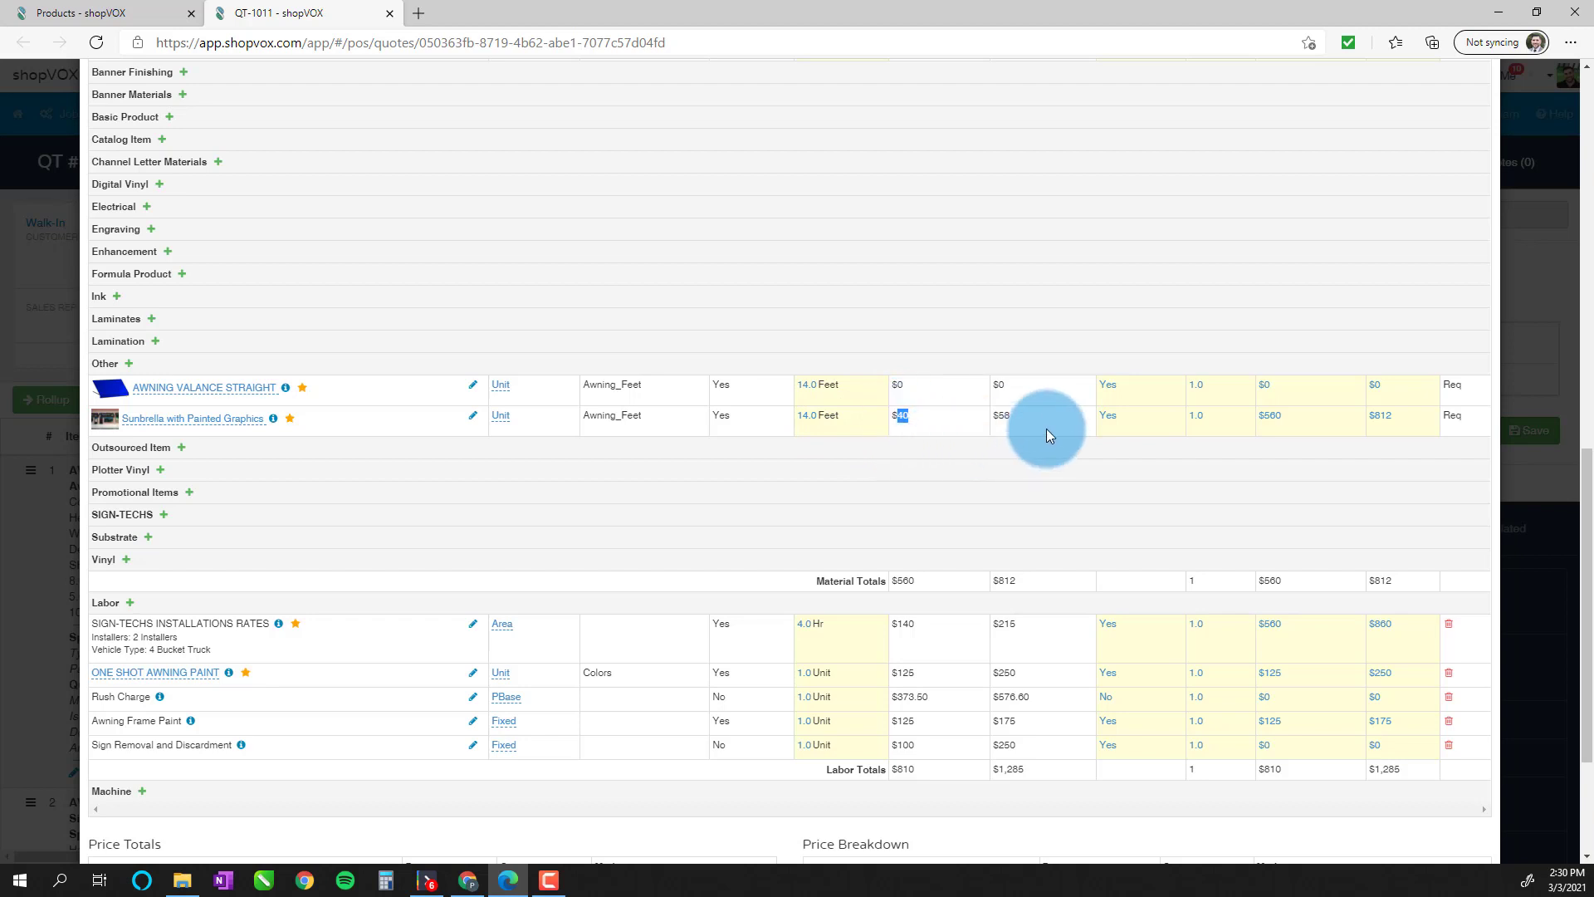
pyautogui.doubleClick(1004, 414)
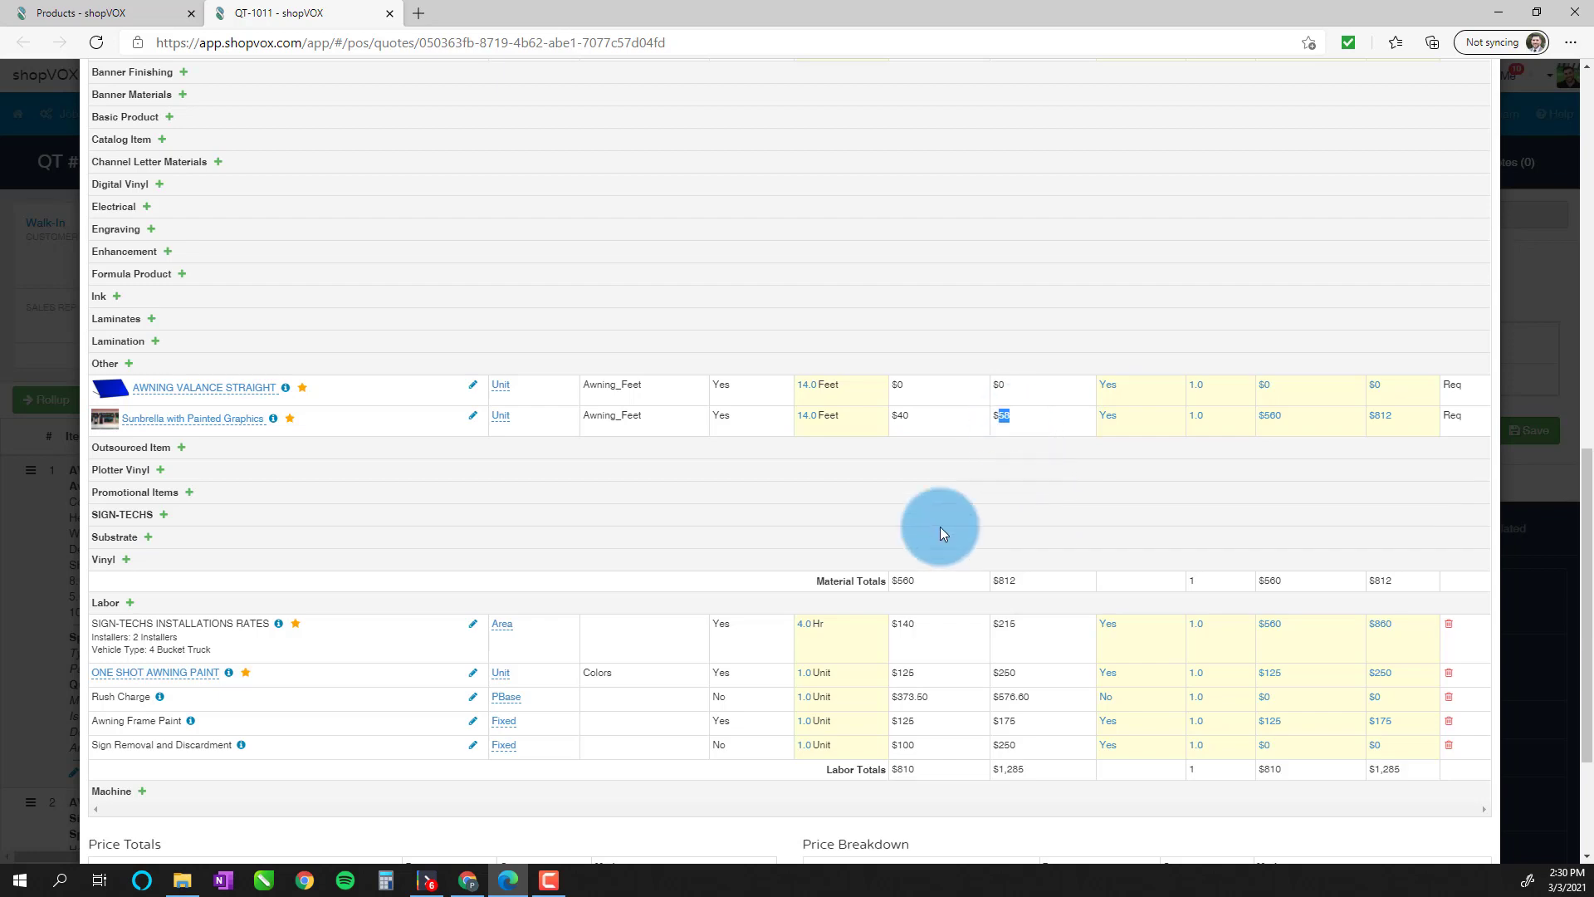
# - Review the product name and price summary in the awning's pricing details, and close them
pyautogui.scroll(1, 1049, 451)
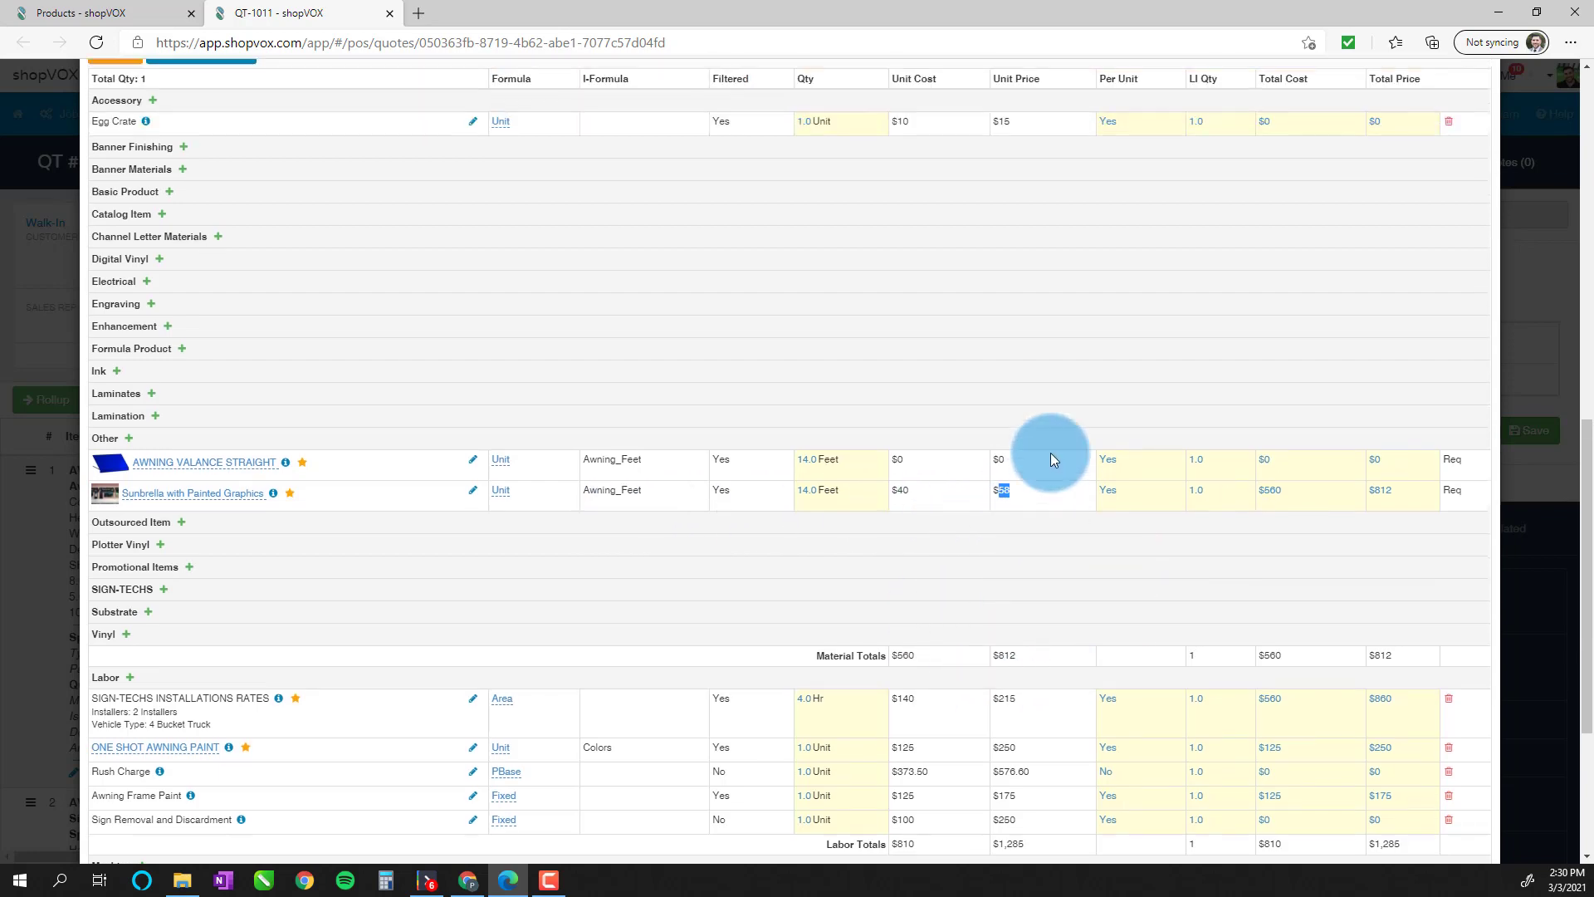
pyautogui.scroll(8, 1055, 465)
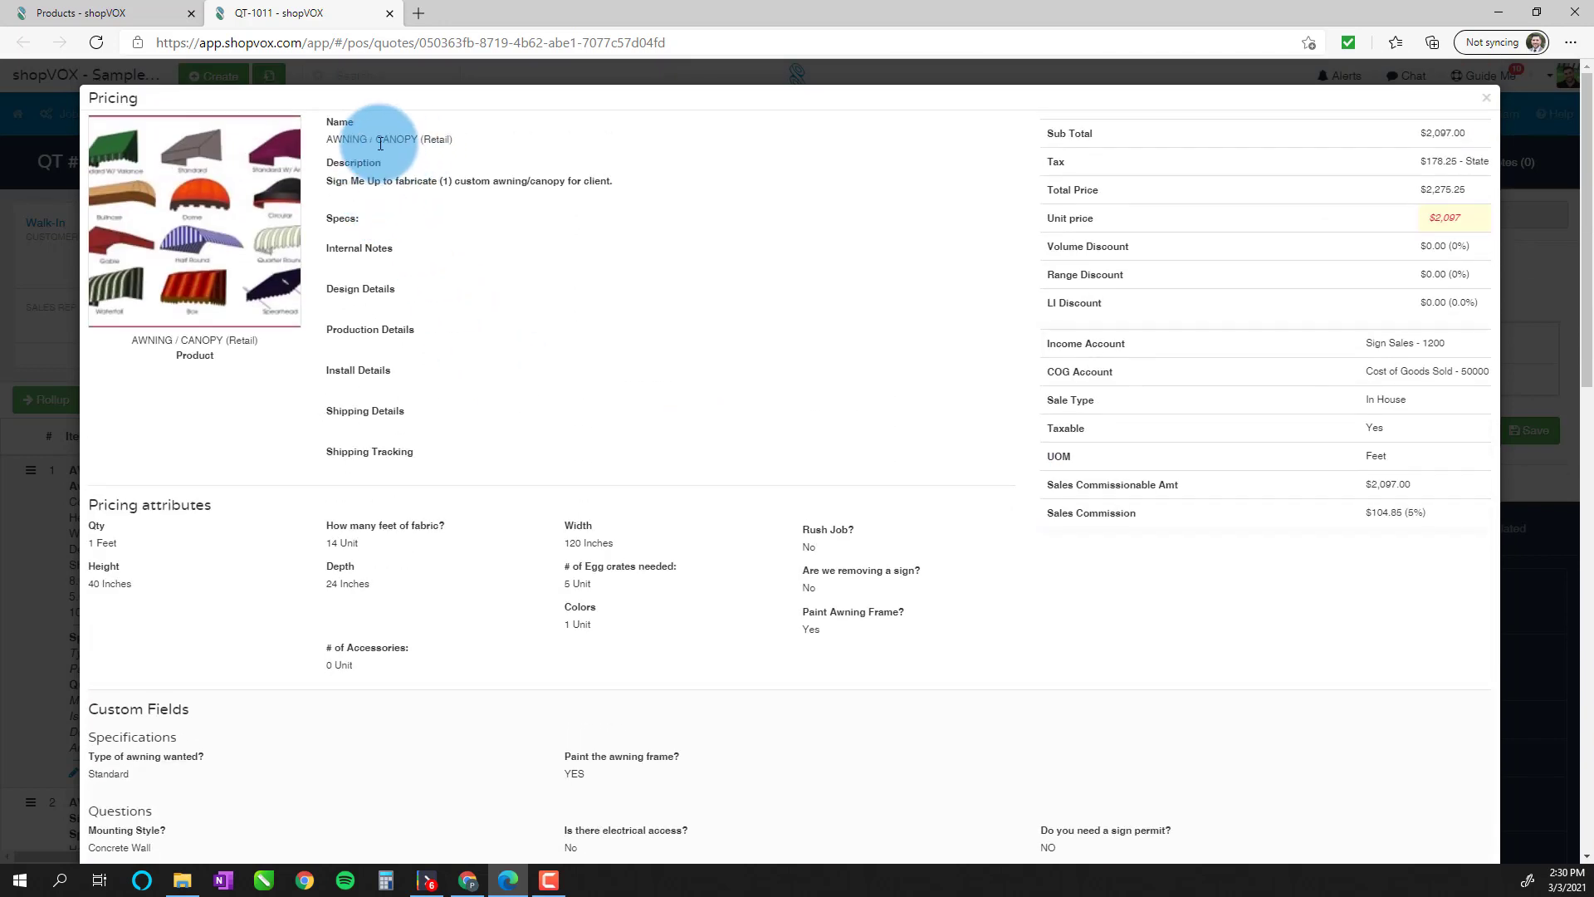
pyautogui.doubleClick(452, 146)
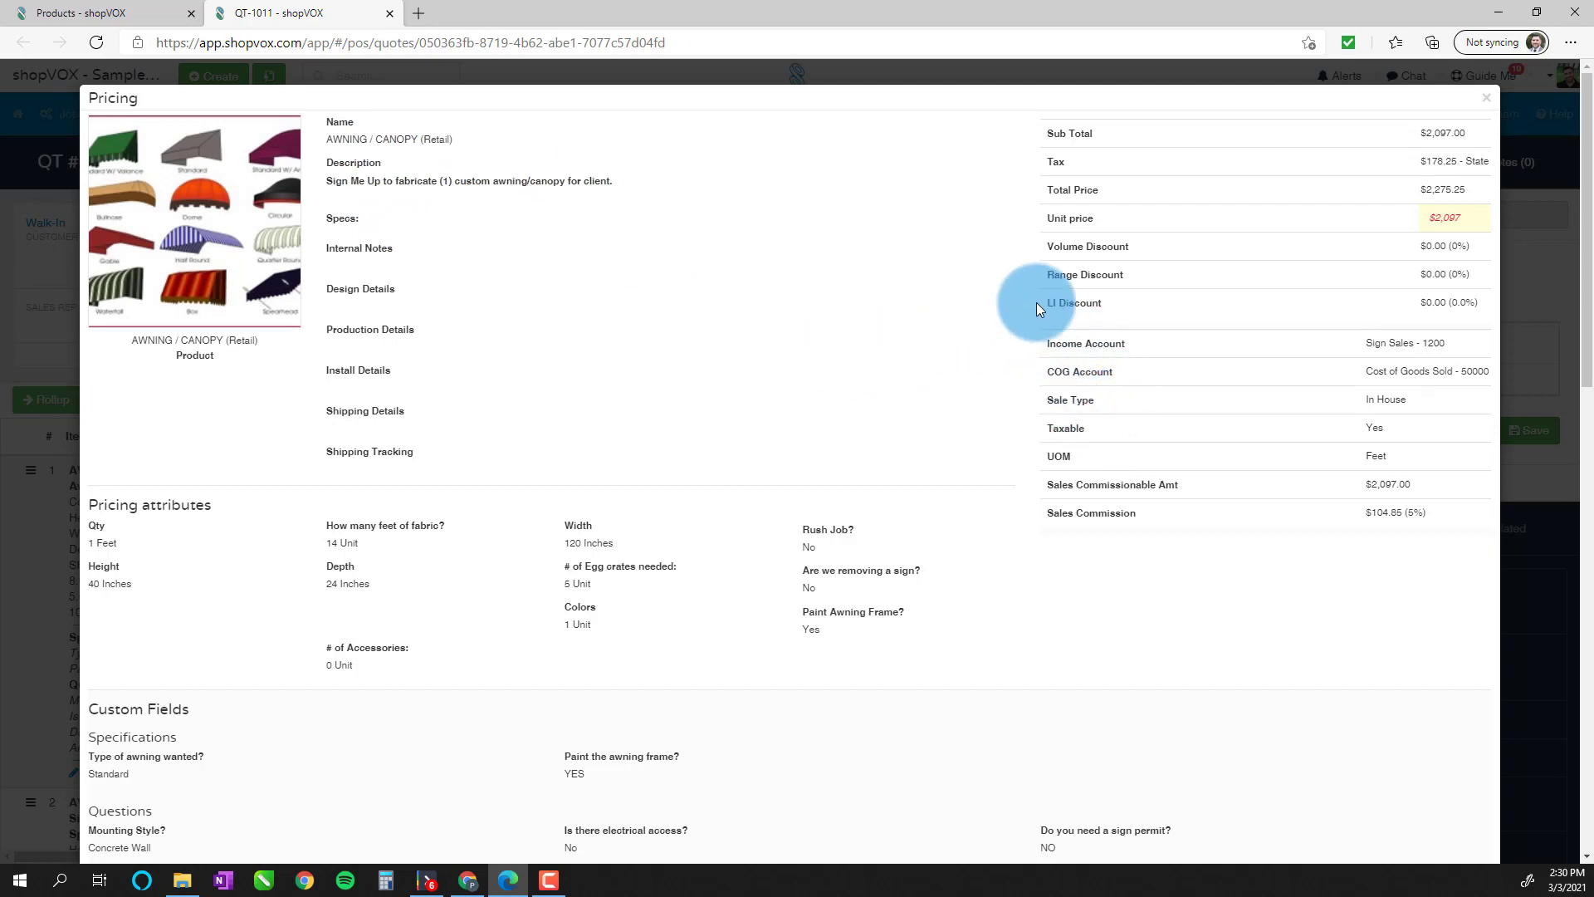
pyautogui.click(1487, 102)
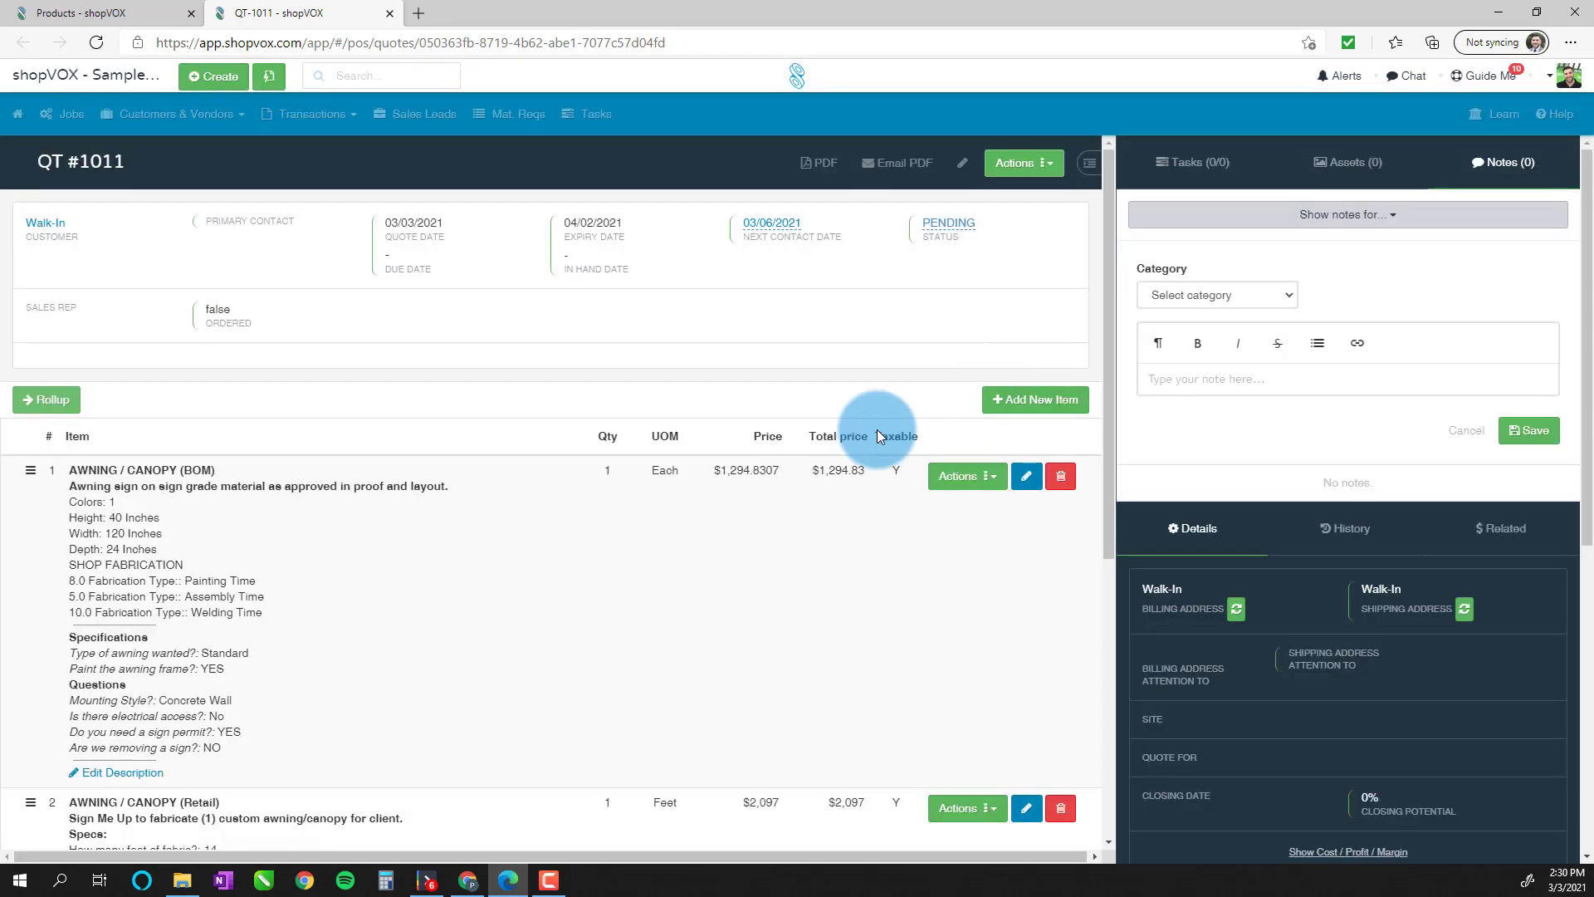
# - Compare the descriptions, specifications and question answers of the AWNING / CANOPY (BOM) and AWNING / CANOPY (Retail) line items
pyautogui.scroll(-5, 789, 453)
pyautogui.scroll(3, 848, 490)
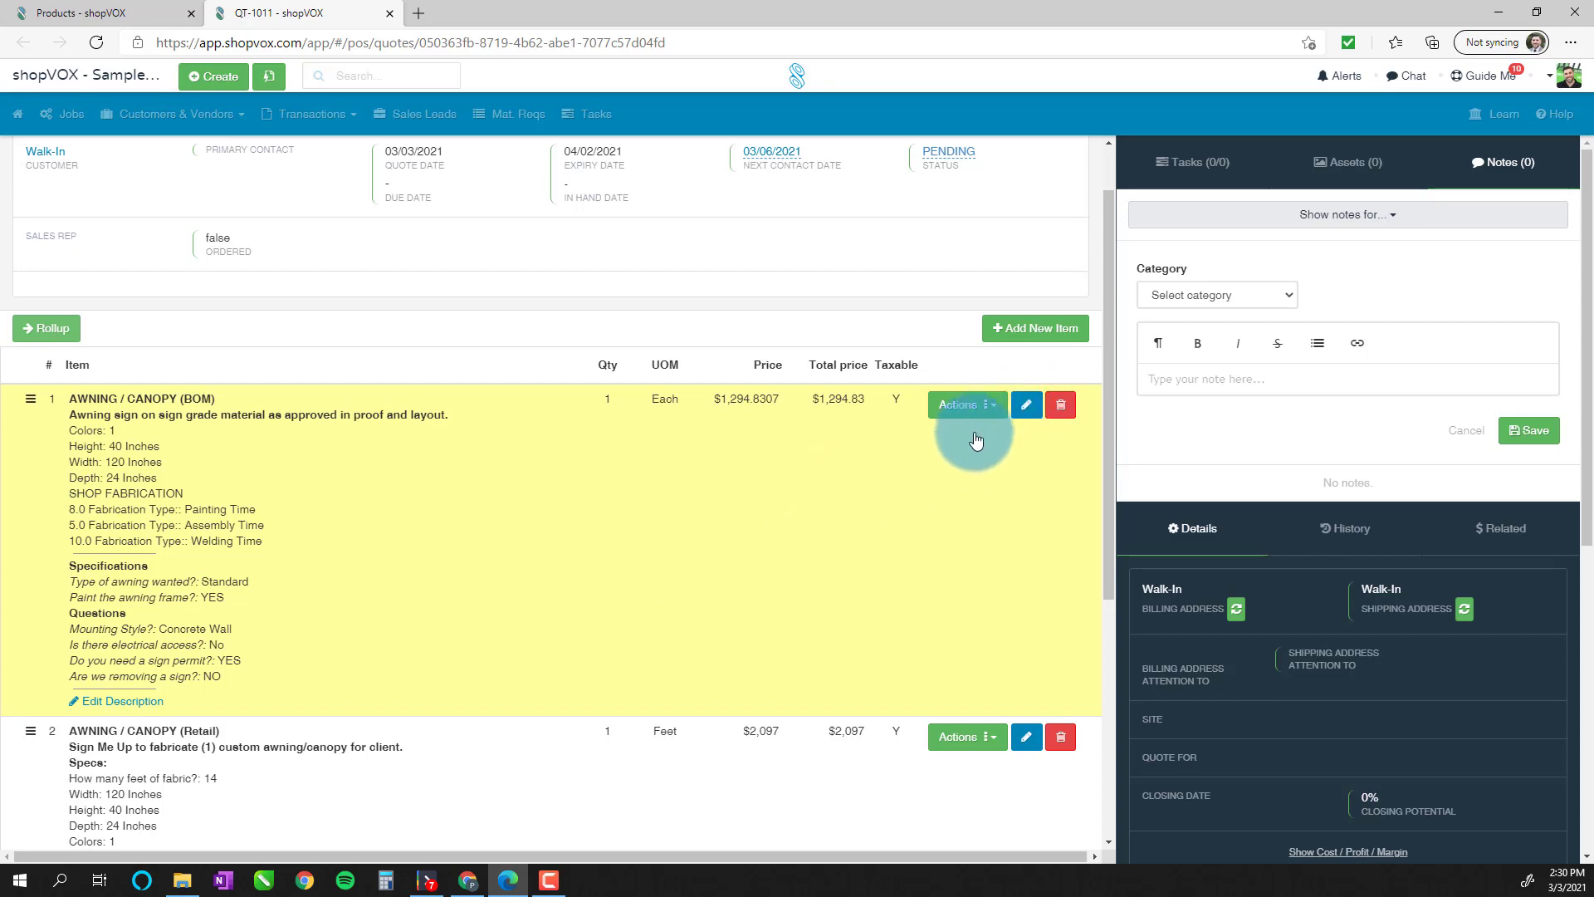
pyautogui.scroll(-3, 897, 539)
pyautogui.scroll(1, 743, 540)
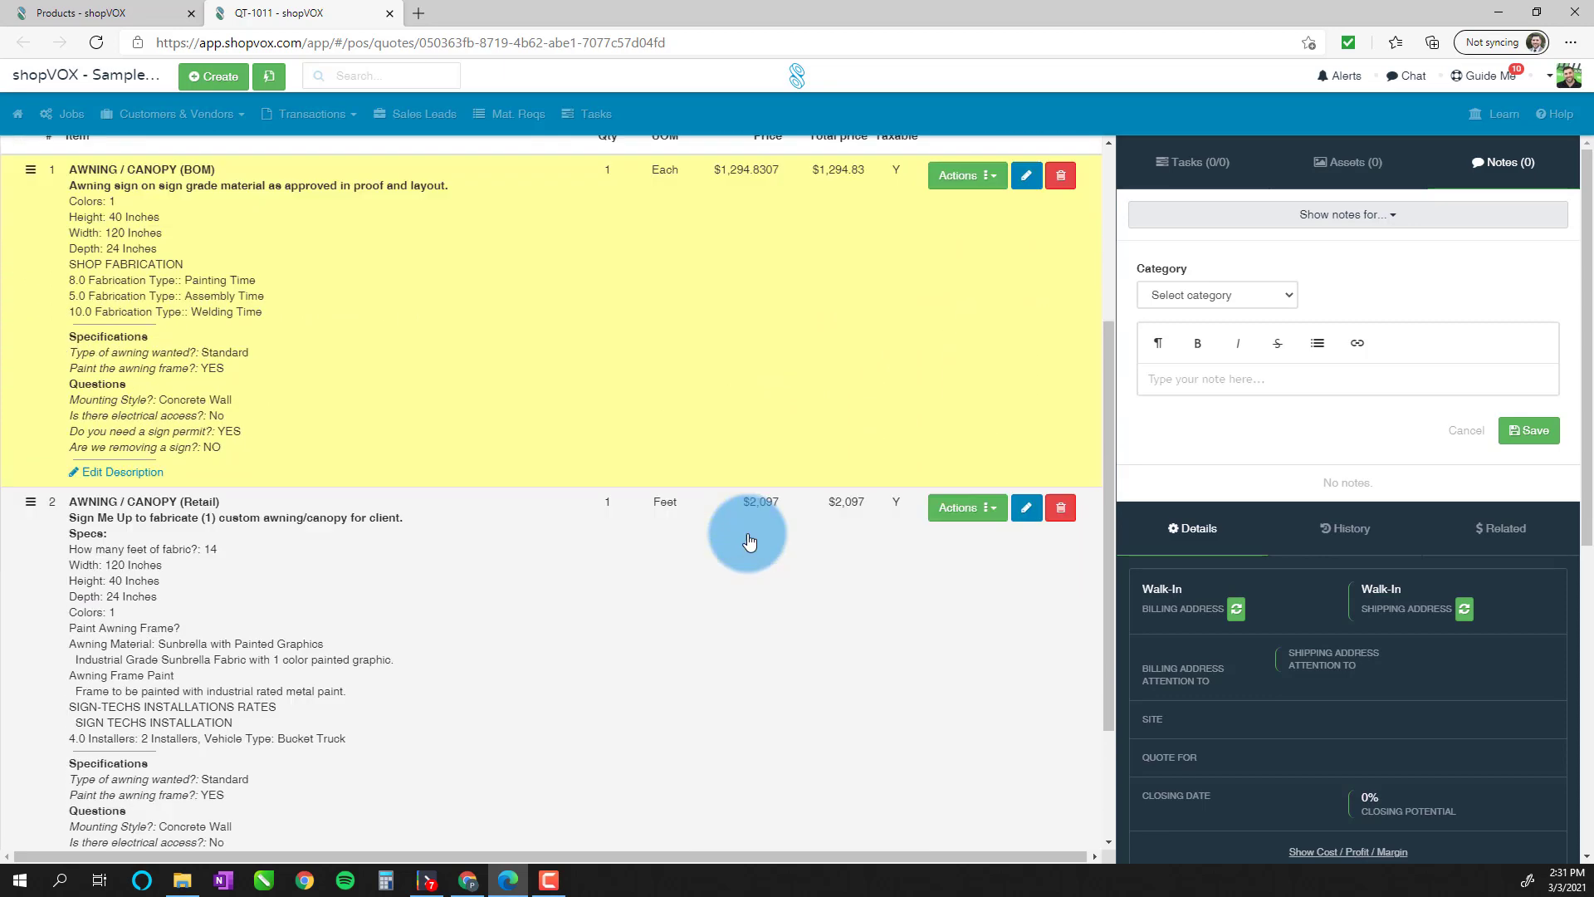
pyautogui.scroll(-3, 581, 564)
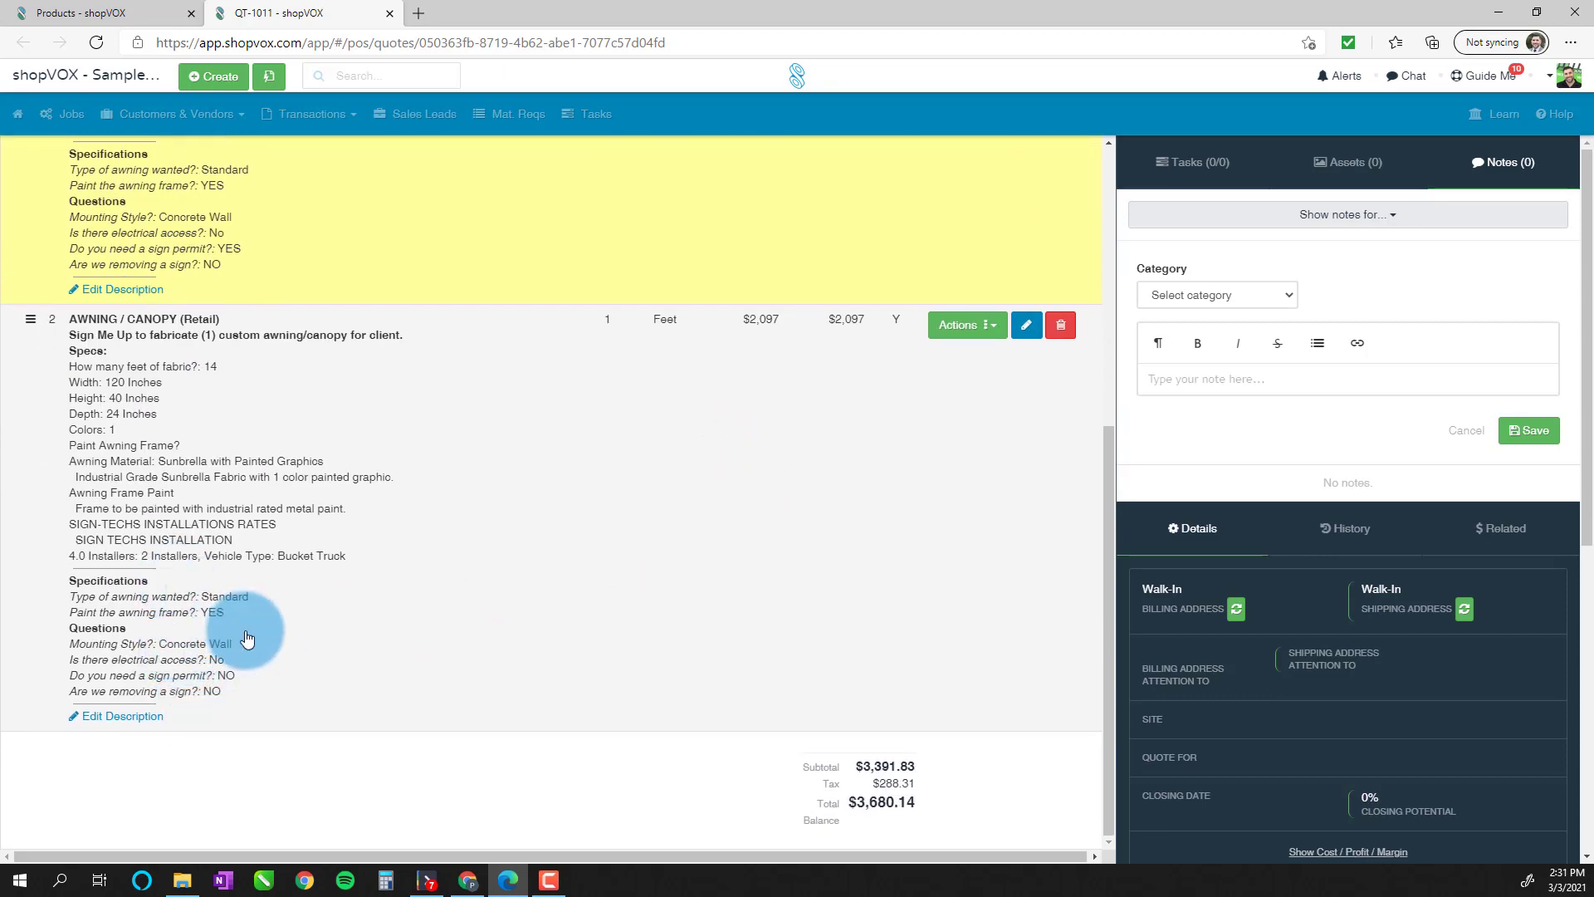
pyautogui.scroll(2, 243, 623)
pyautogui.scroll(-1, 209, 496)
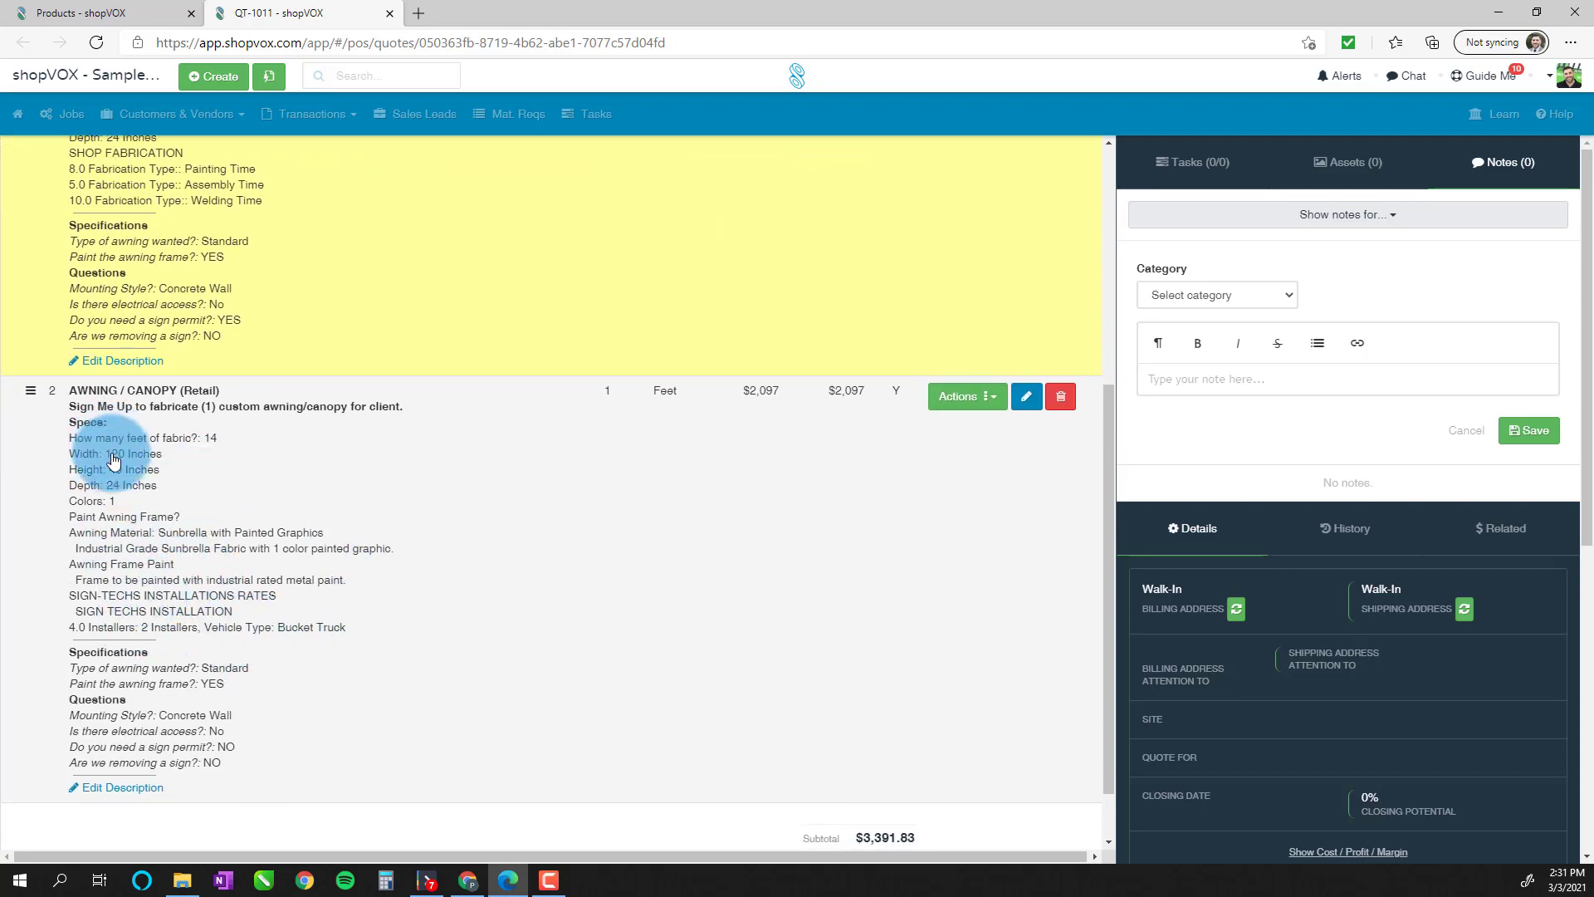
pyautogui.scroll(2, 112, 465)
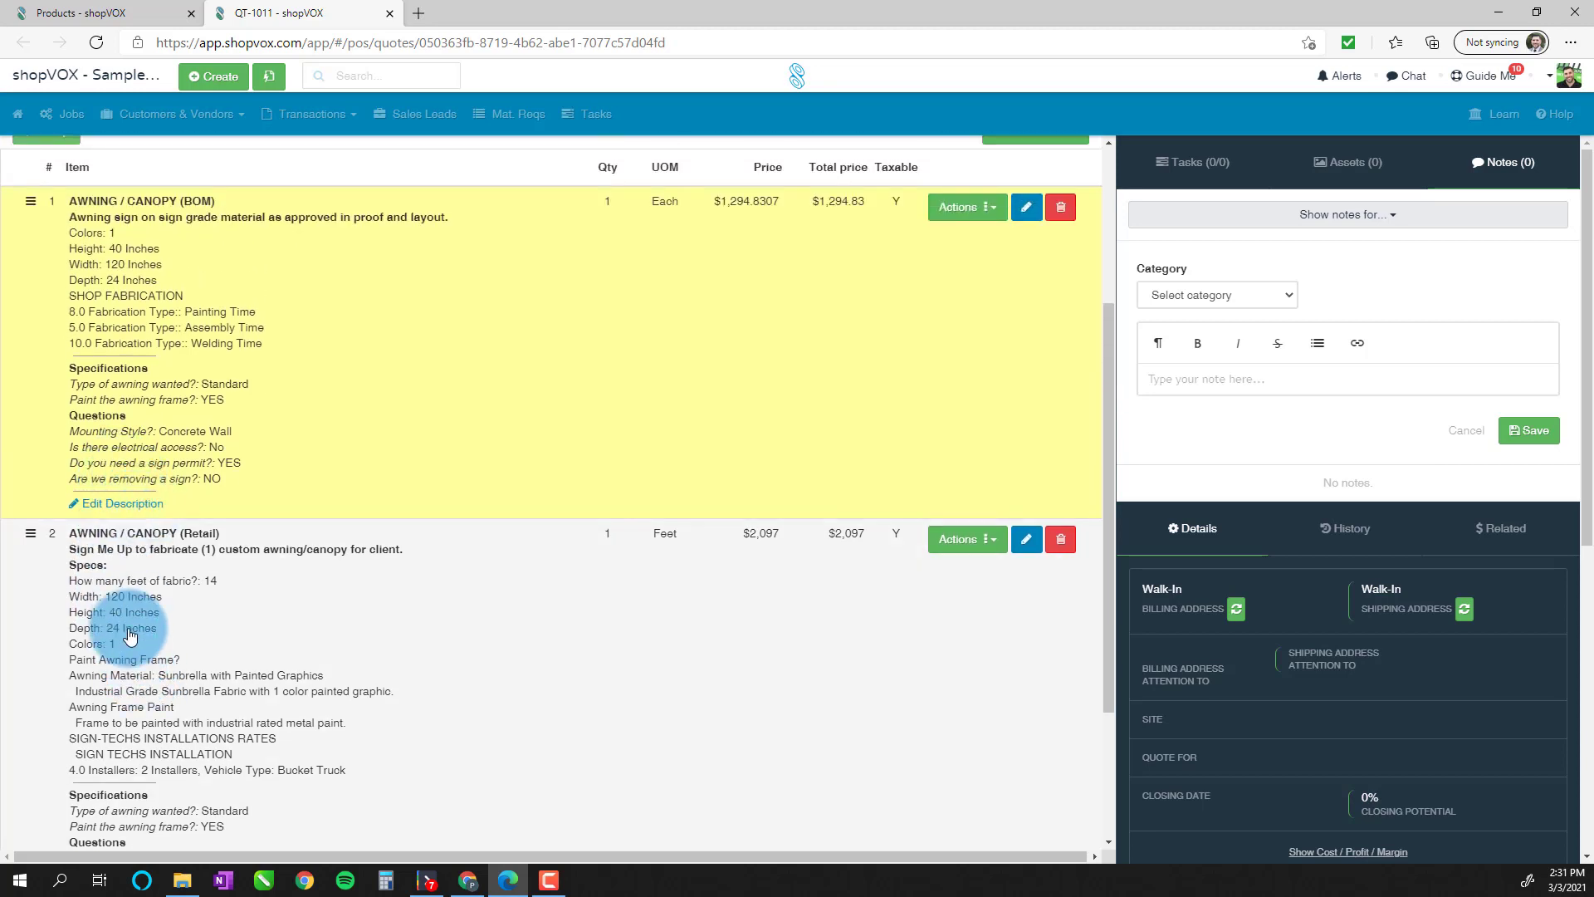
pyautogui.scroll(-1, 133, 610)
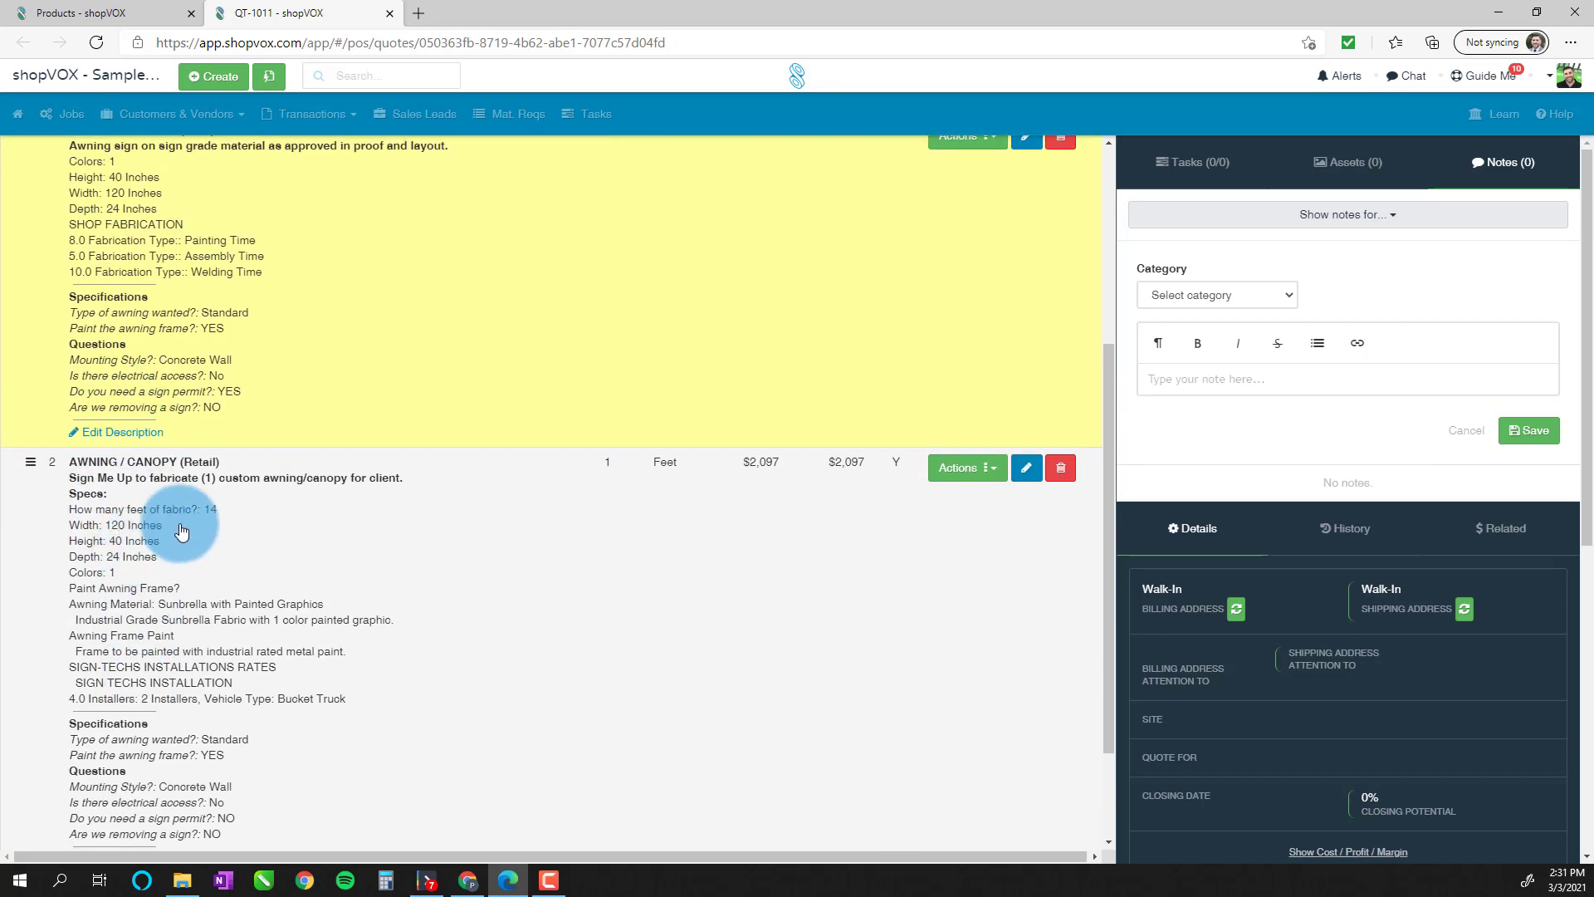
pyautogui.scroll(-1, 188, 545)
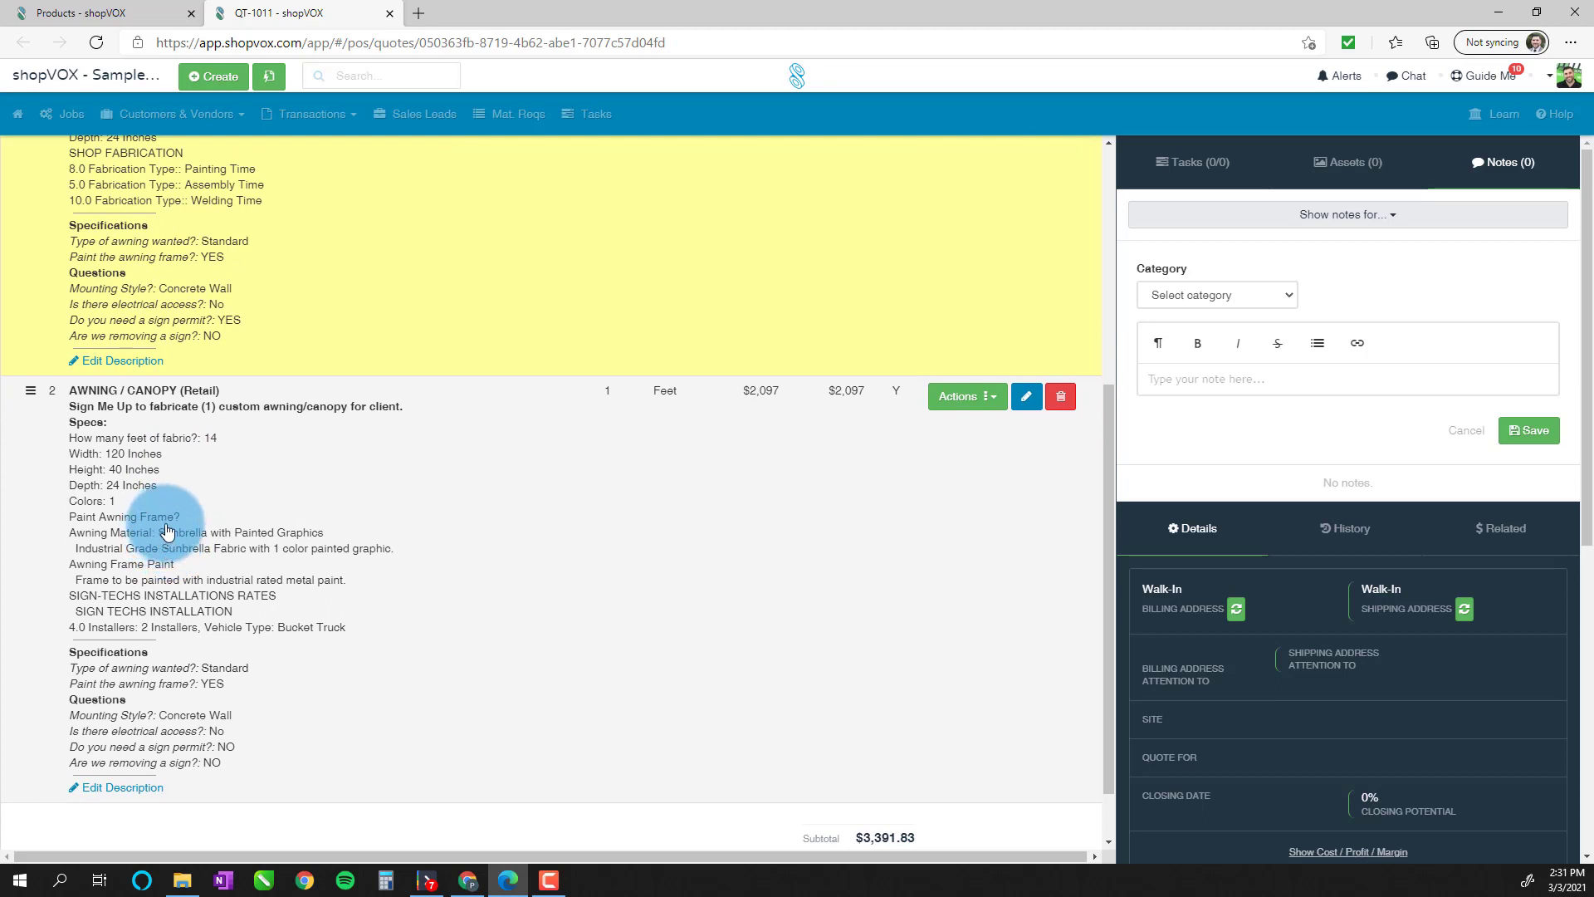
pyautogui.scroll(-1, 208, 556)
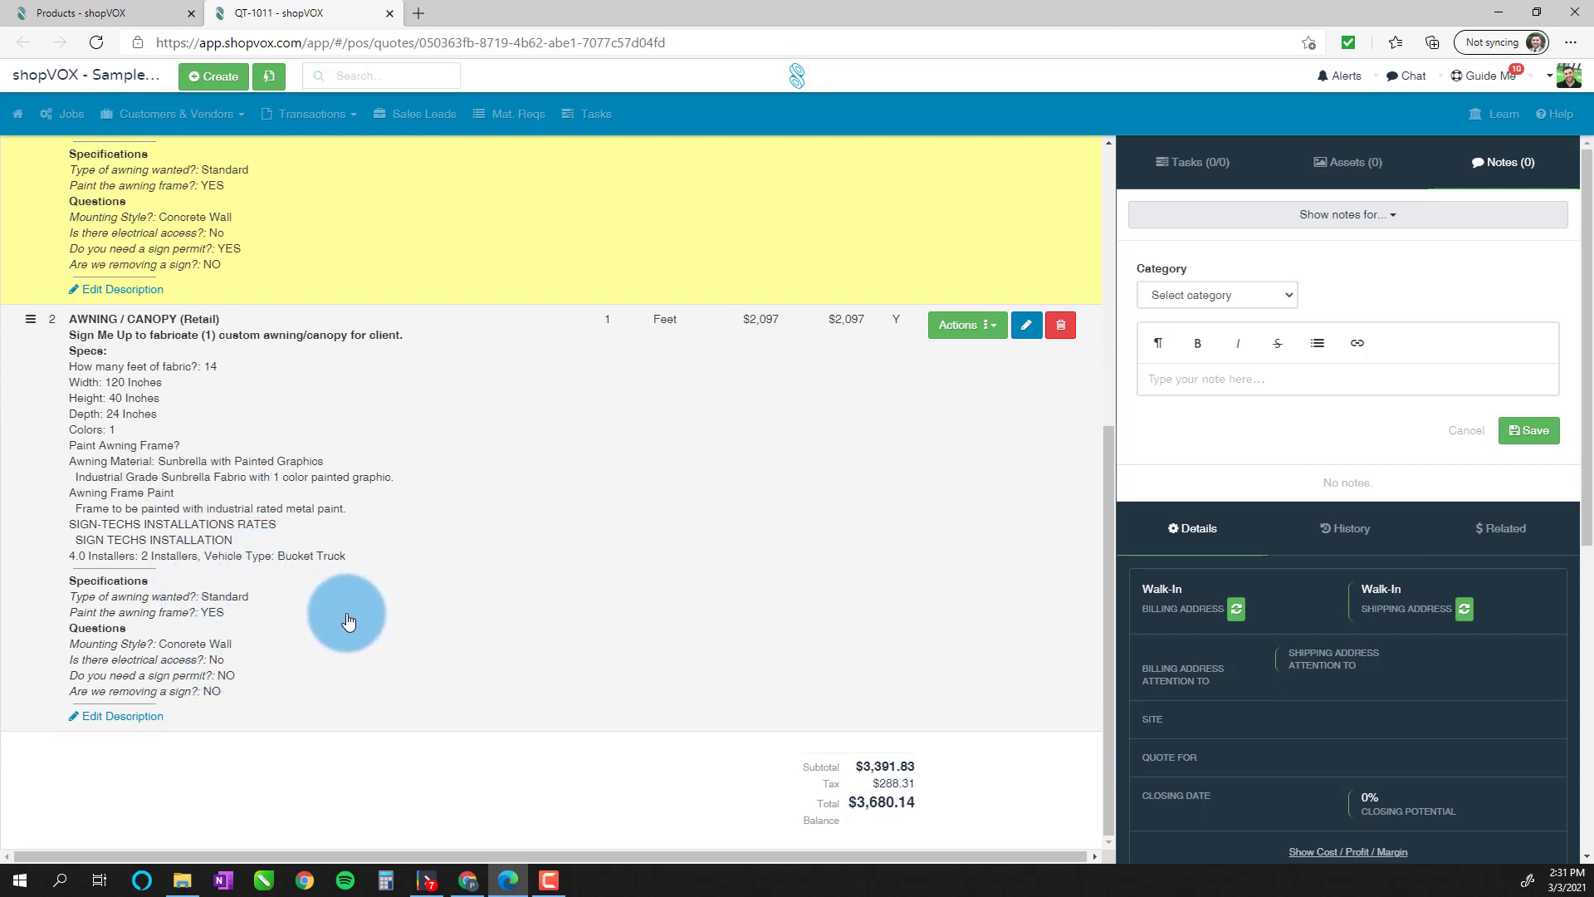
pyautogui.scroll(3, 274, 569)
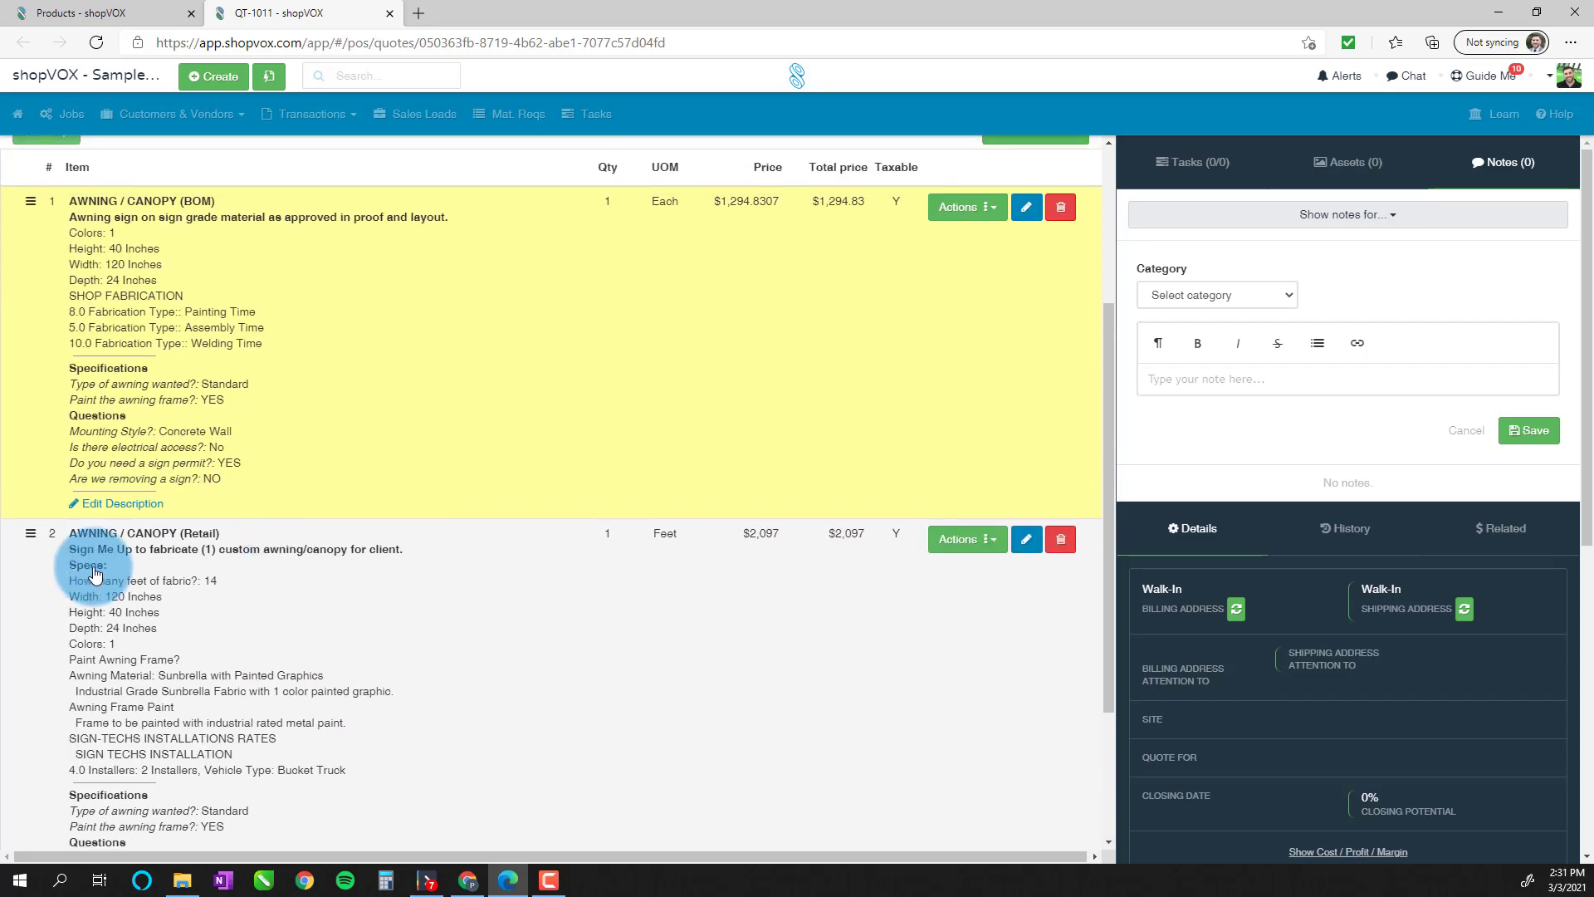
# - Reopen the AWNING / CANOPY (Retail) pricing details, look over the material and labor rows, and close them
pyautogui.click(1026, 539)
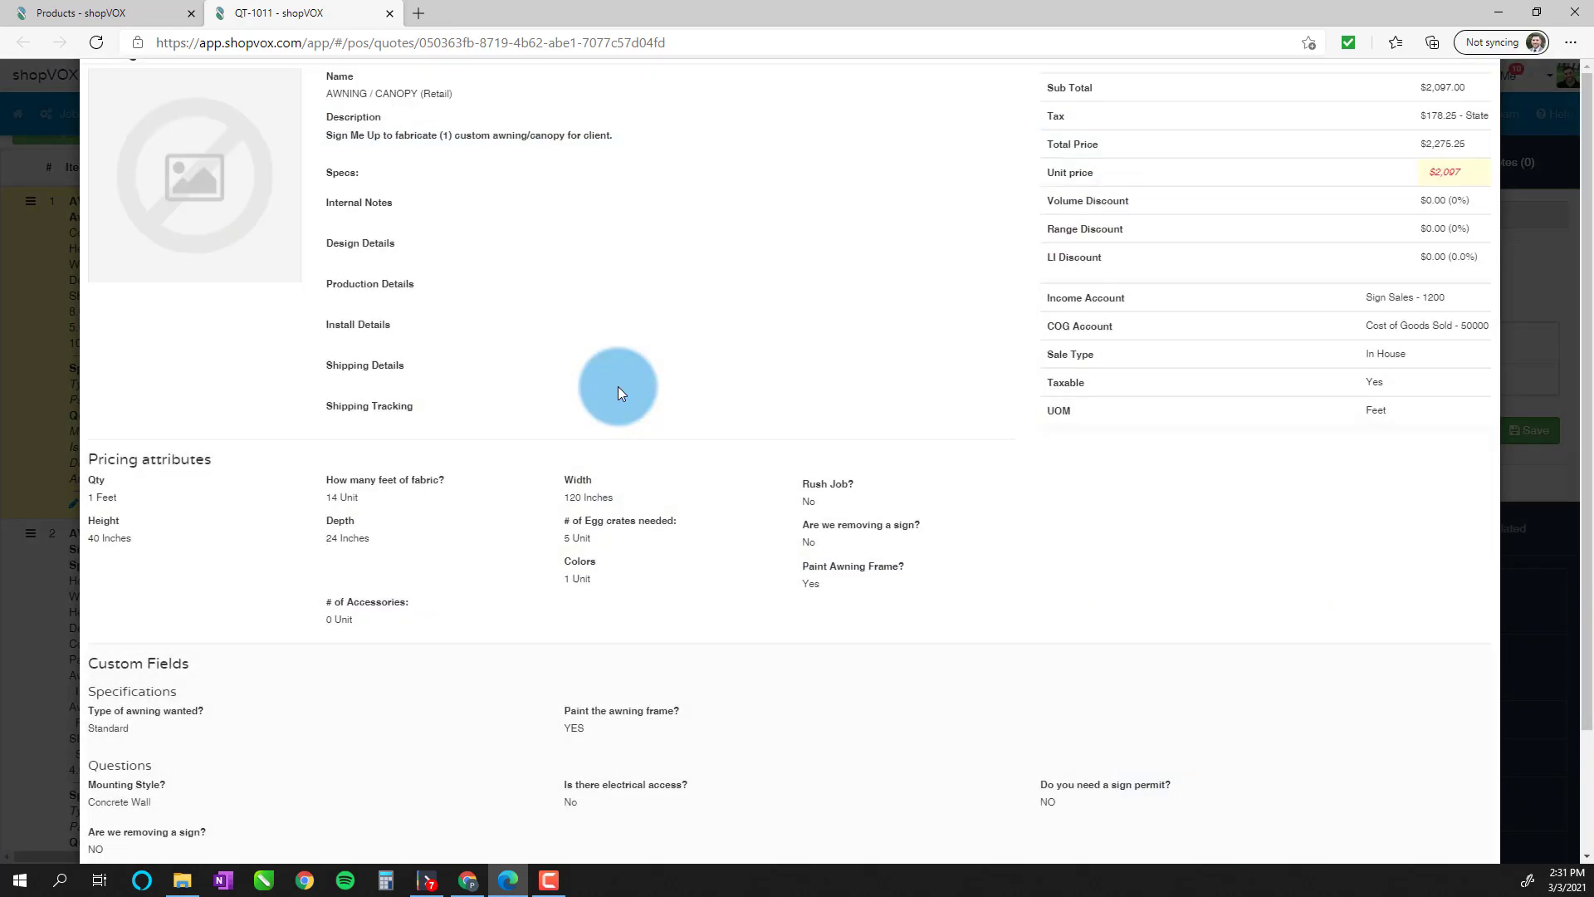
pyautogui.scroll(-15, 812, 496)
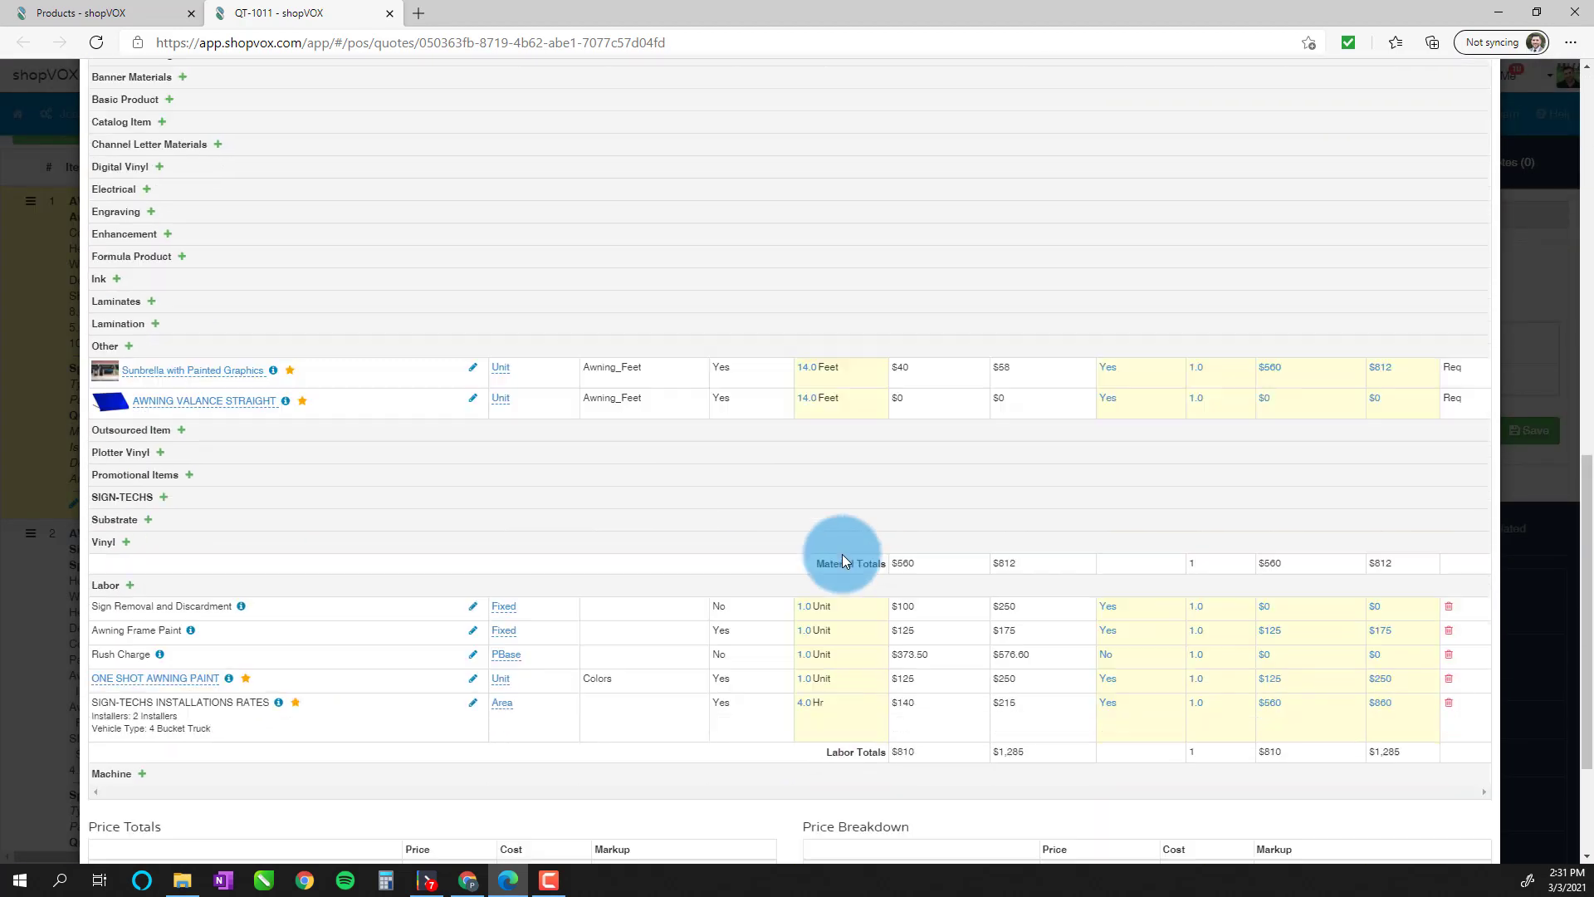
pyautogui.scroll(15, 1444, 176)
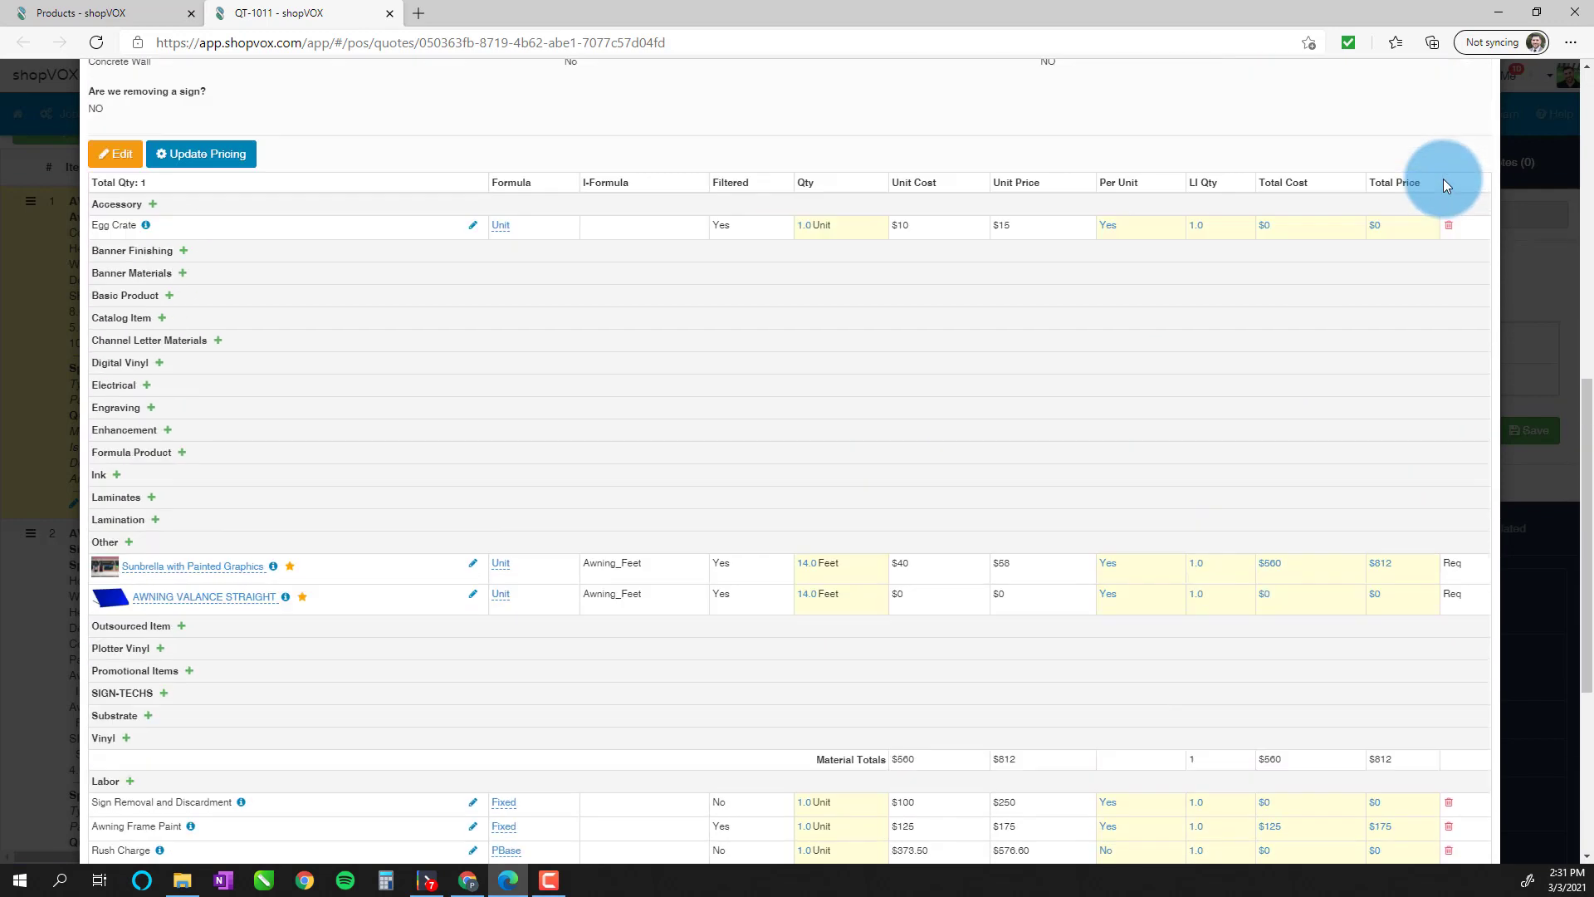
pyautogui.click(1487, 97)
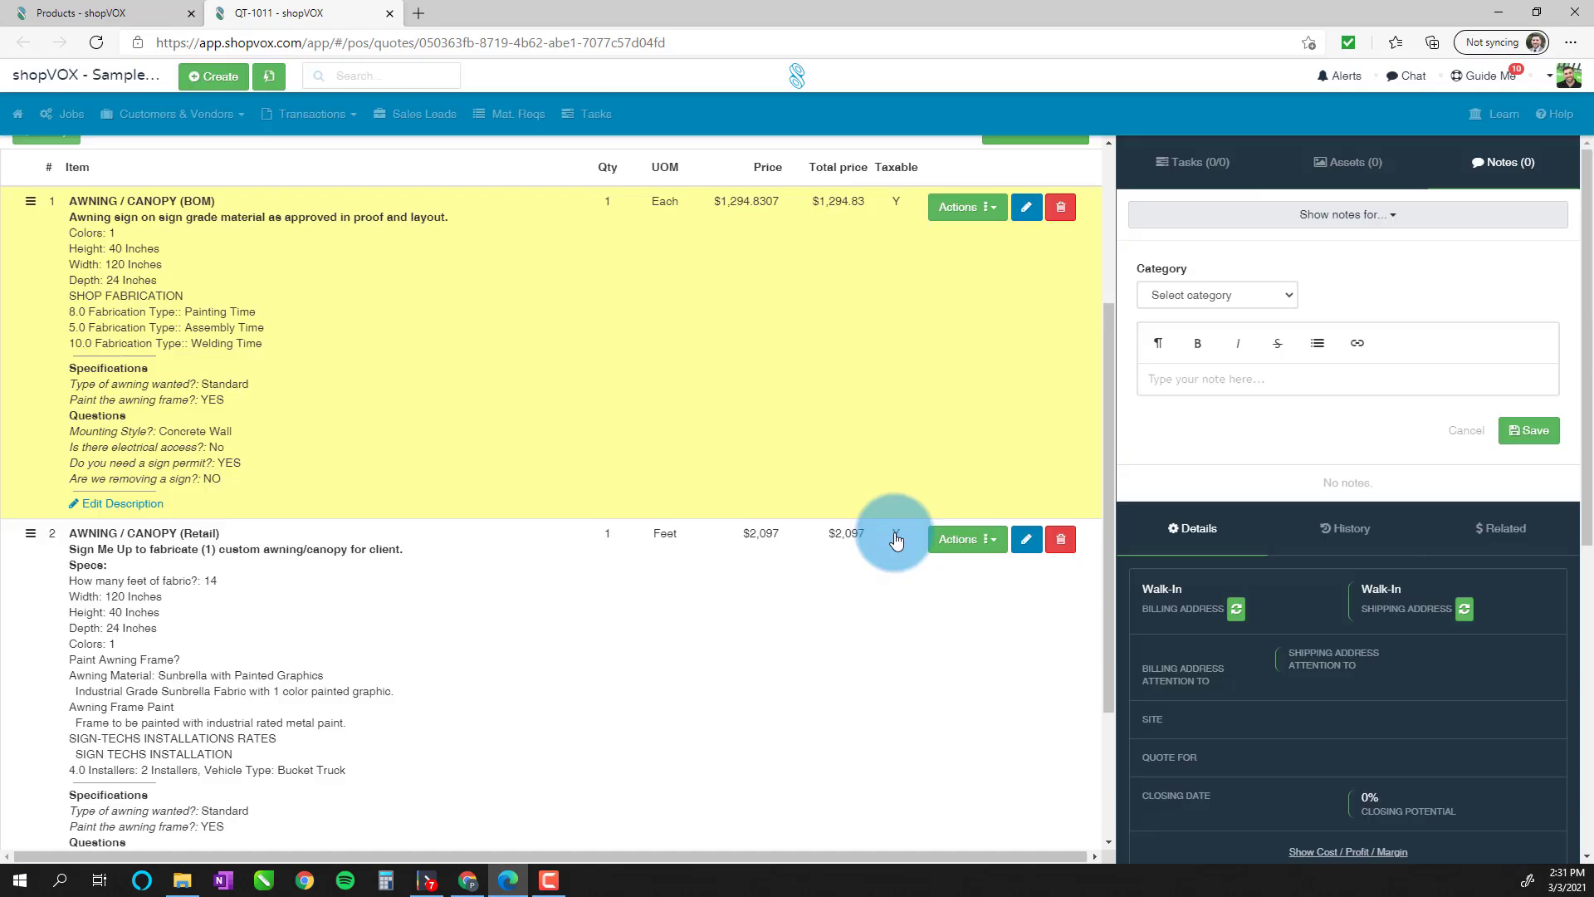
# - Open the AWNING / CANOPY (Retail) line item for editing, check the "Sign Me Up" wording in its description, and save and close it
pyautogui.click(960, 540)
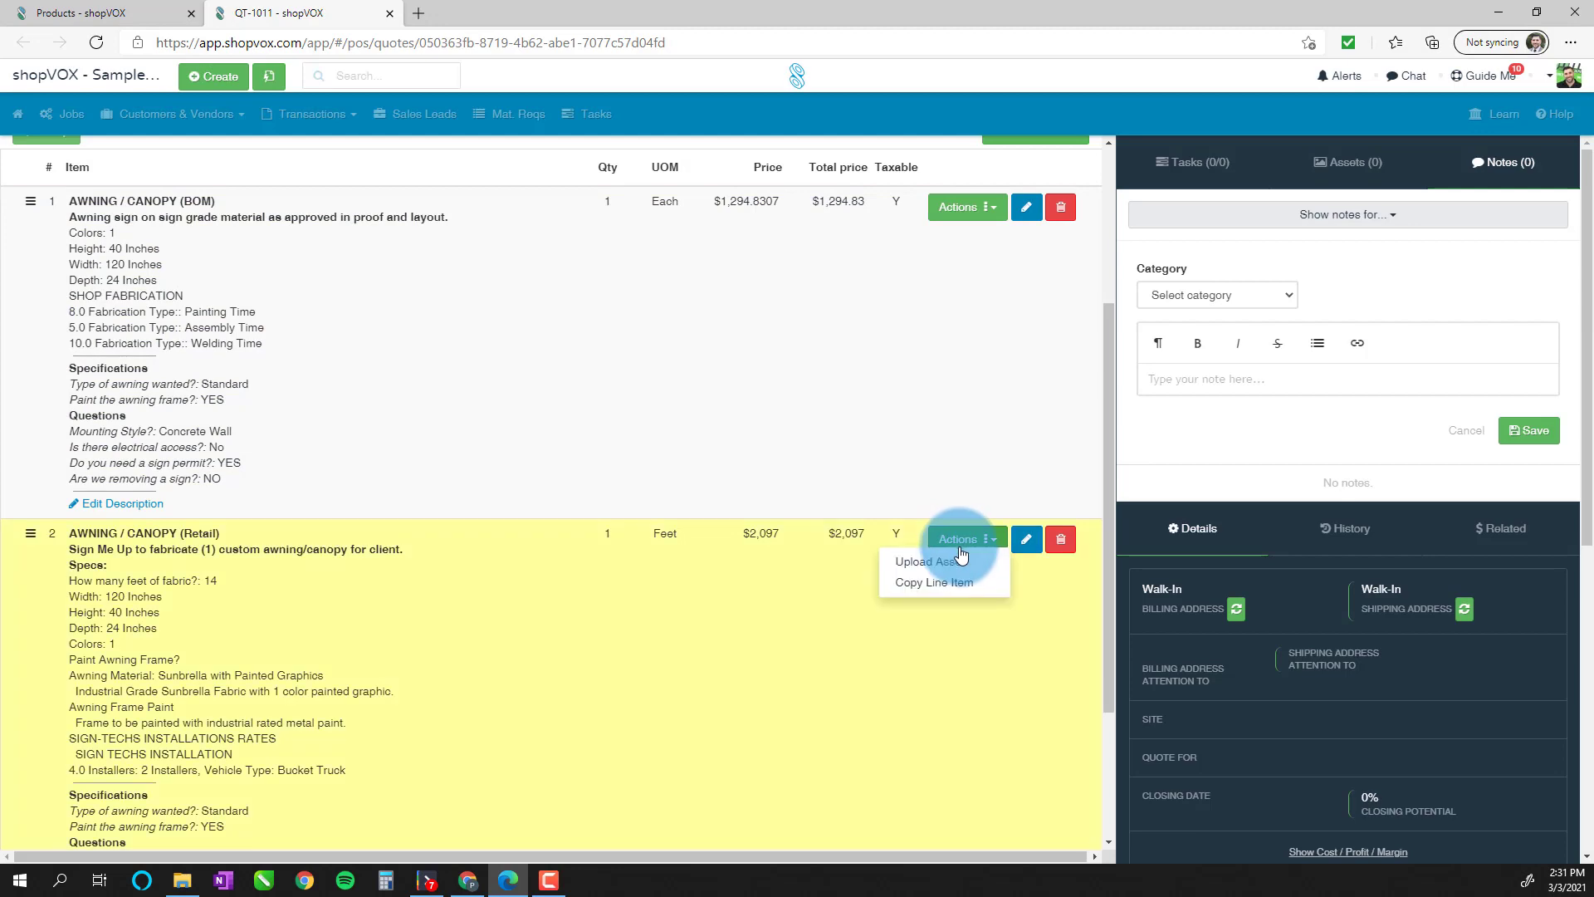
pyautogui.click(1039, 541)
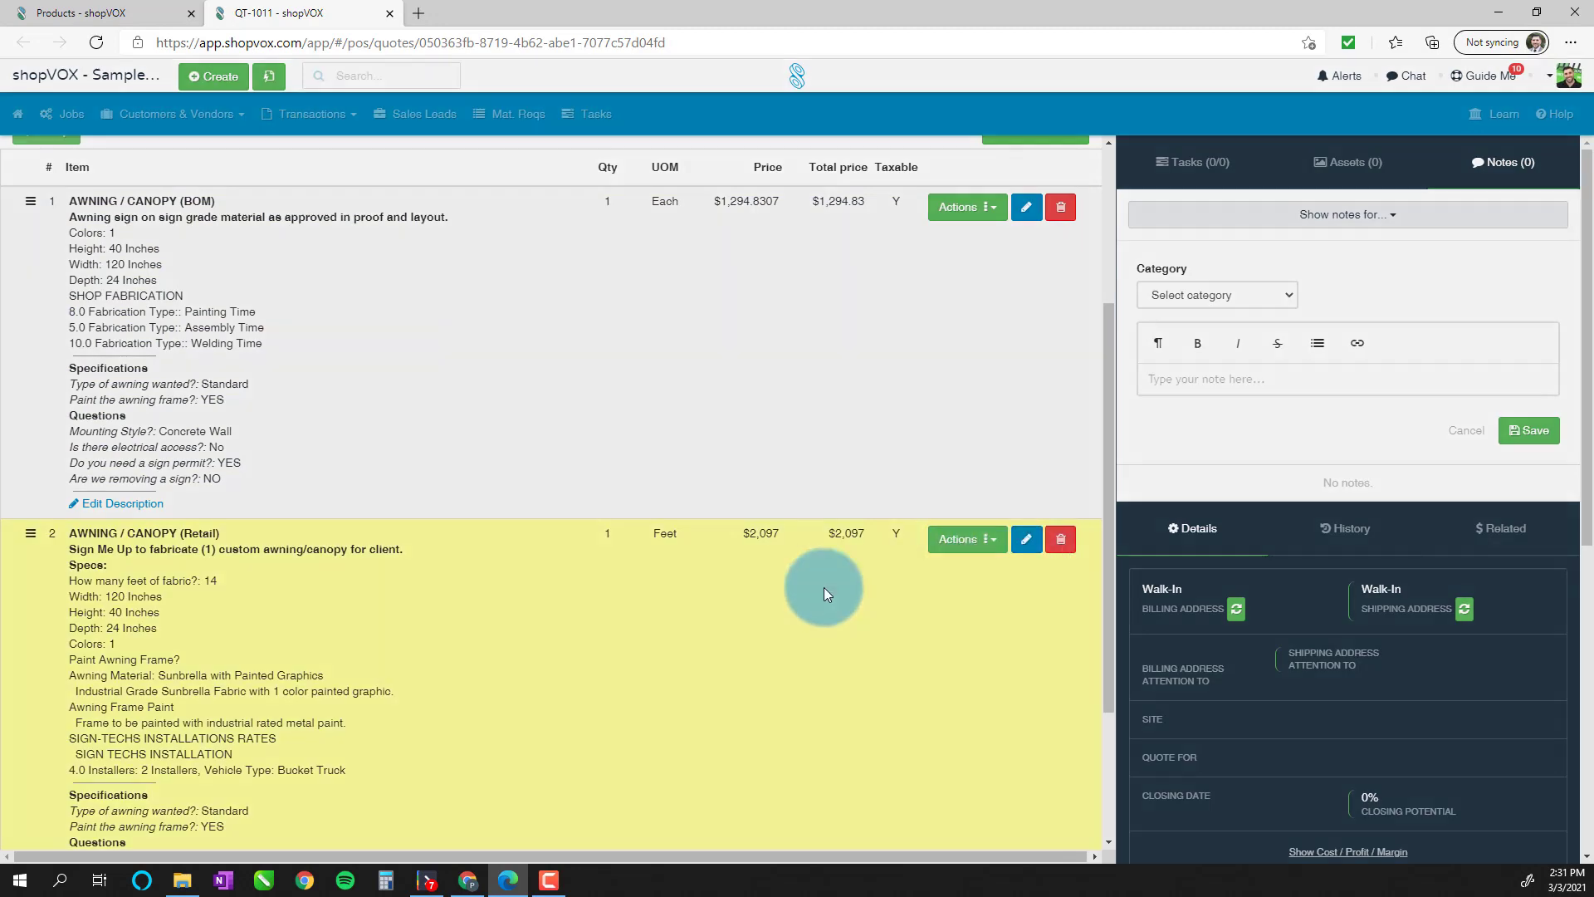
pyautogui.scroll(-10, 690, 427)
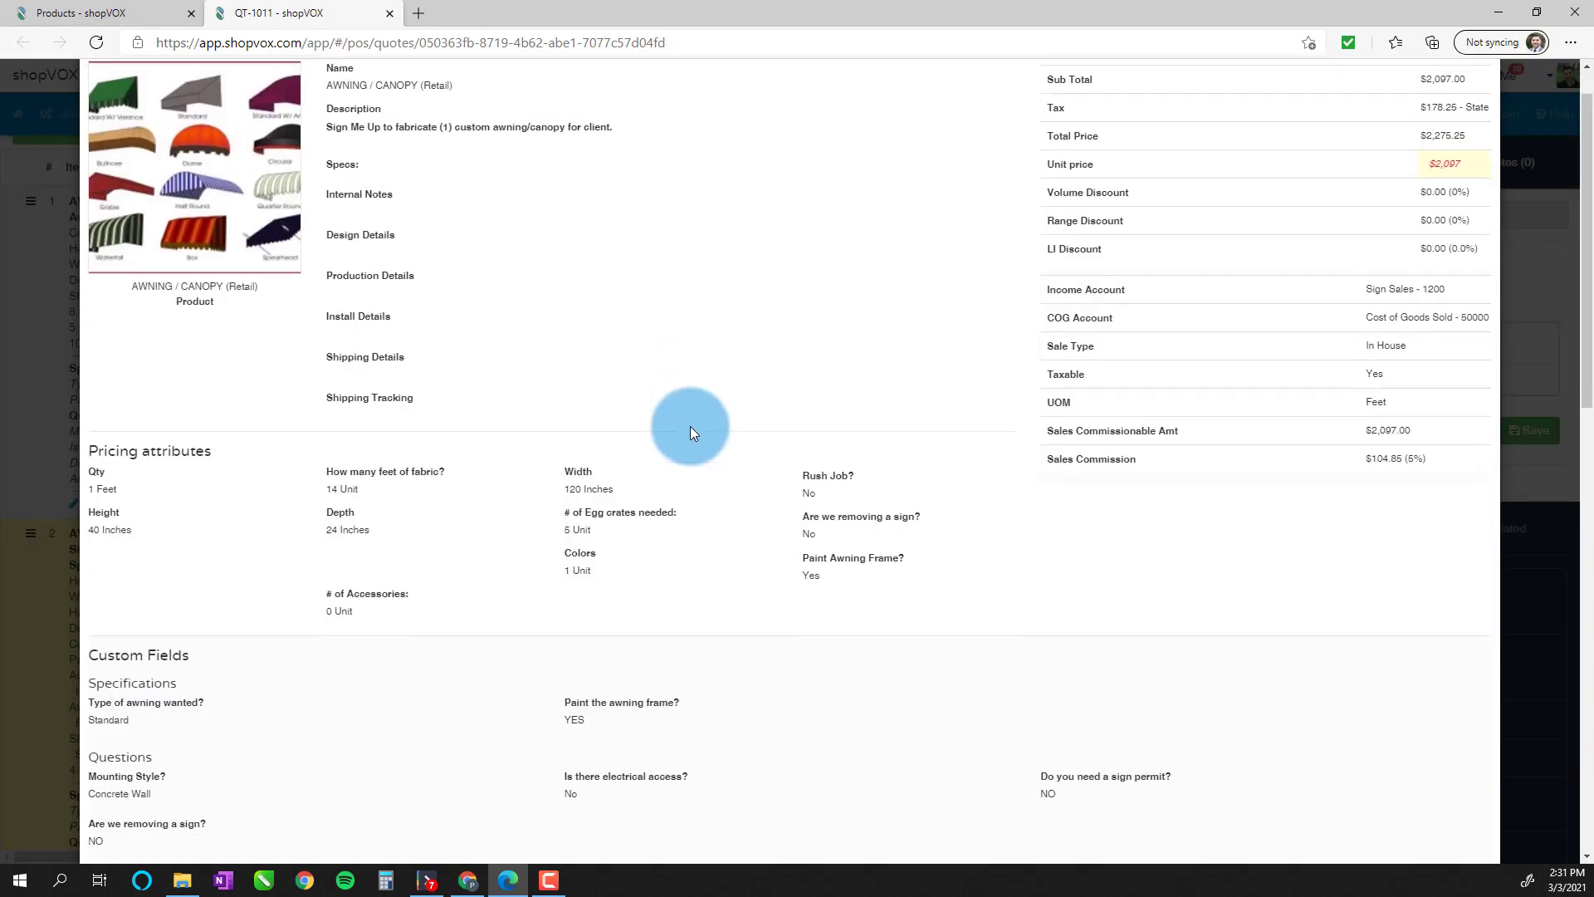
pyautogui.scroll(3, 669, 420)
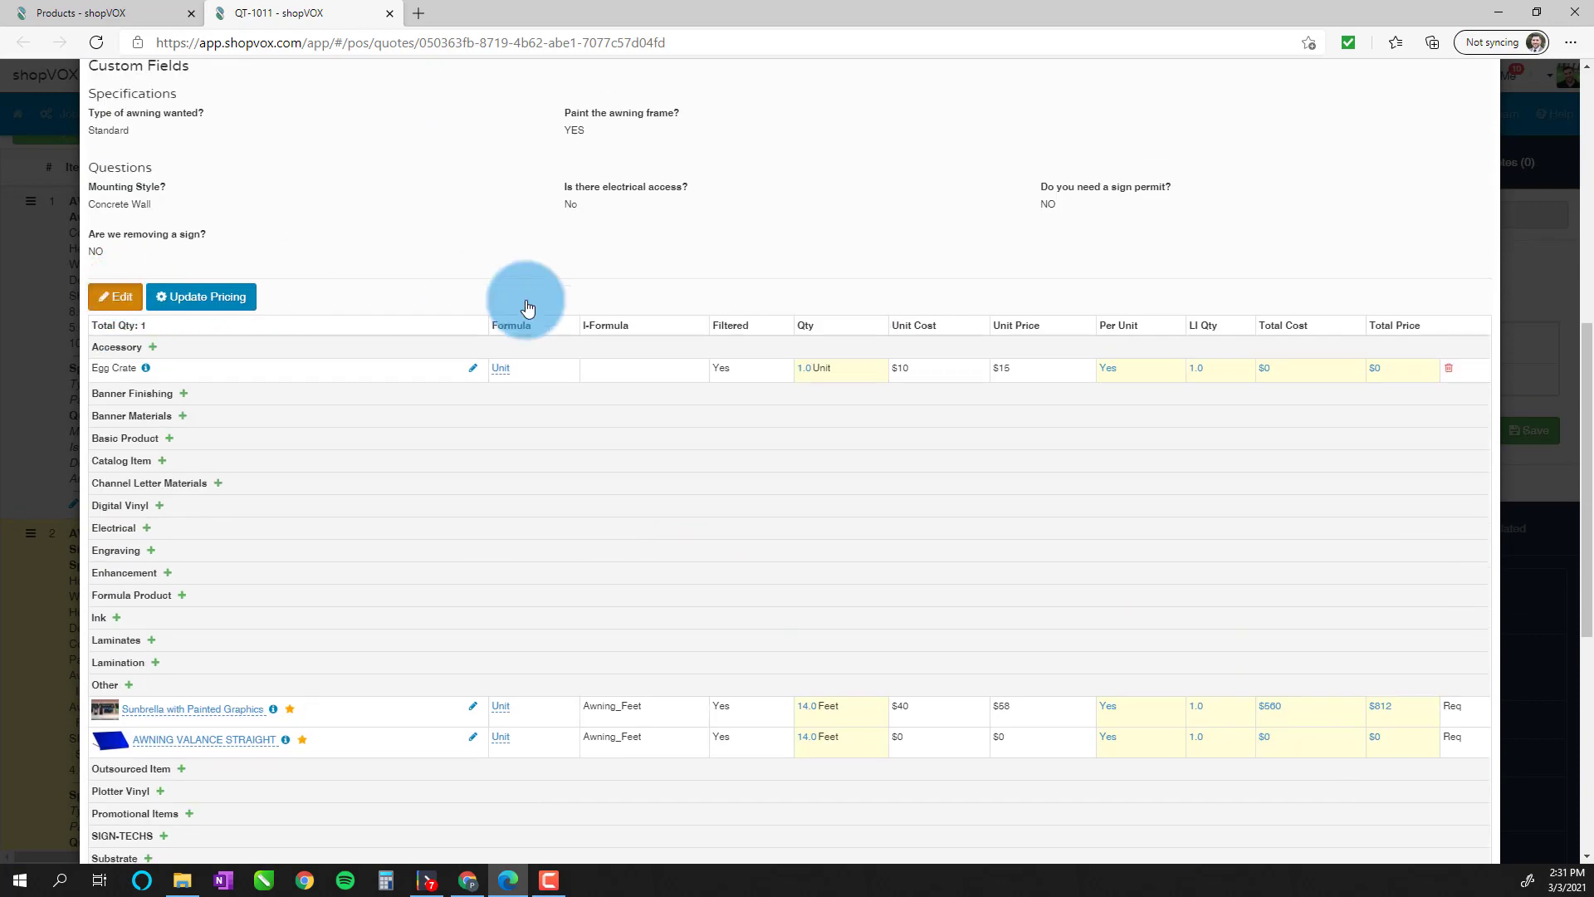
pyautogui.scroll(7, 290, 328)
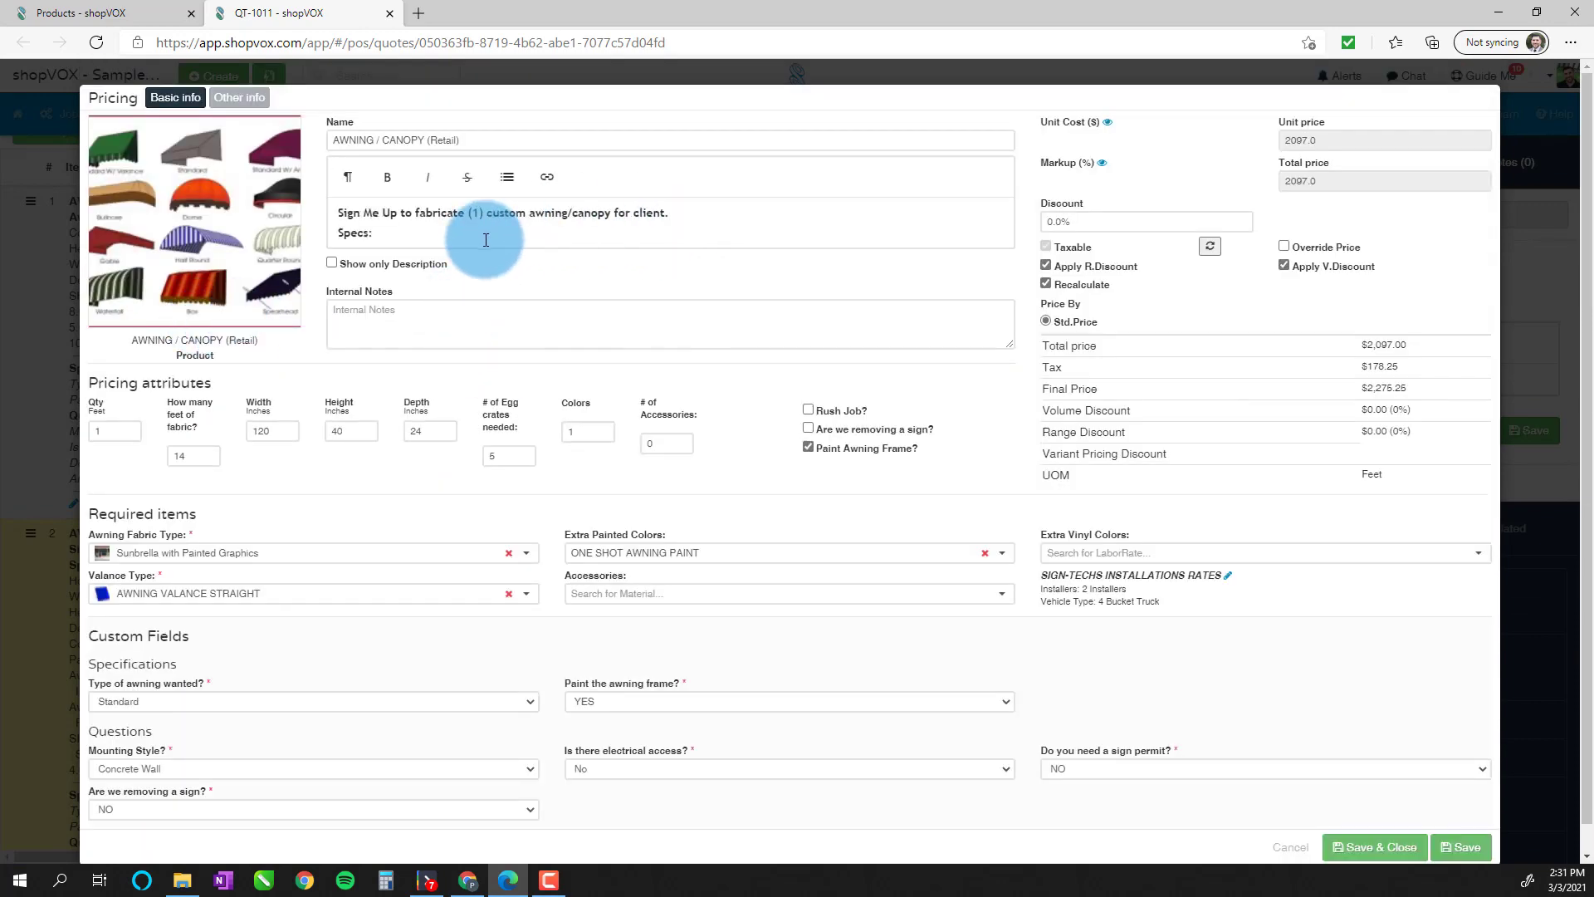
pyautogui.click(415, 234)
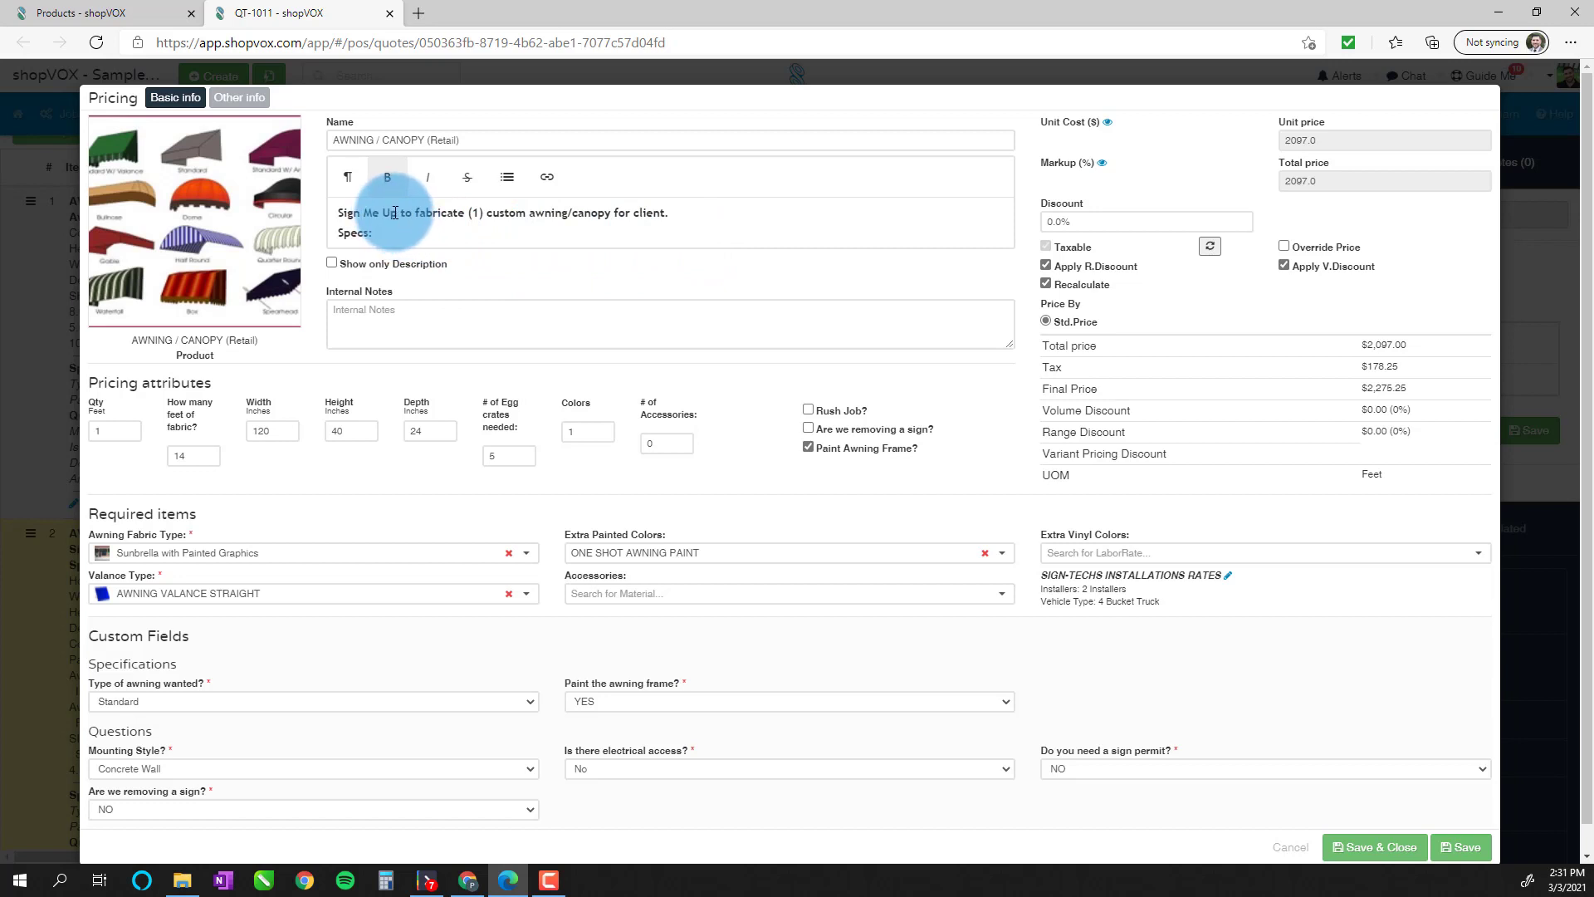
pyautogui.moveTo(336, 213); pyautogui.dragTo(402, 217)
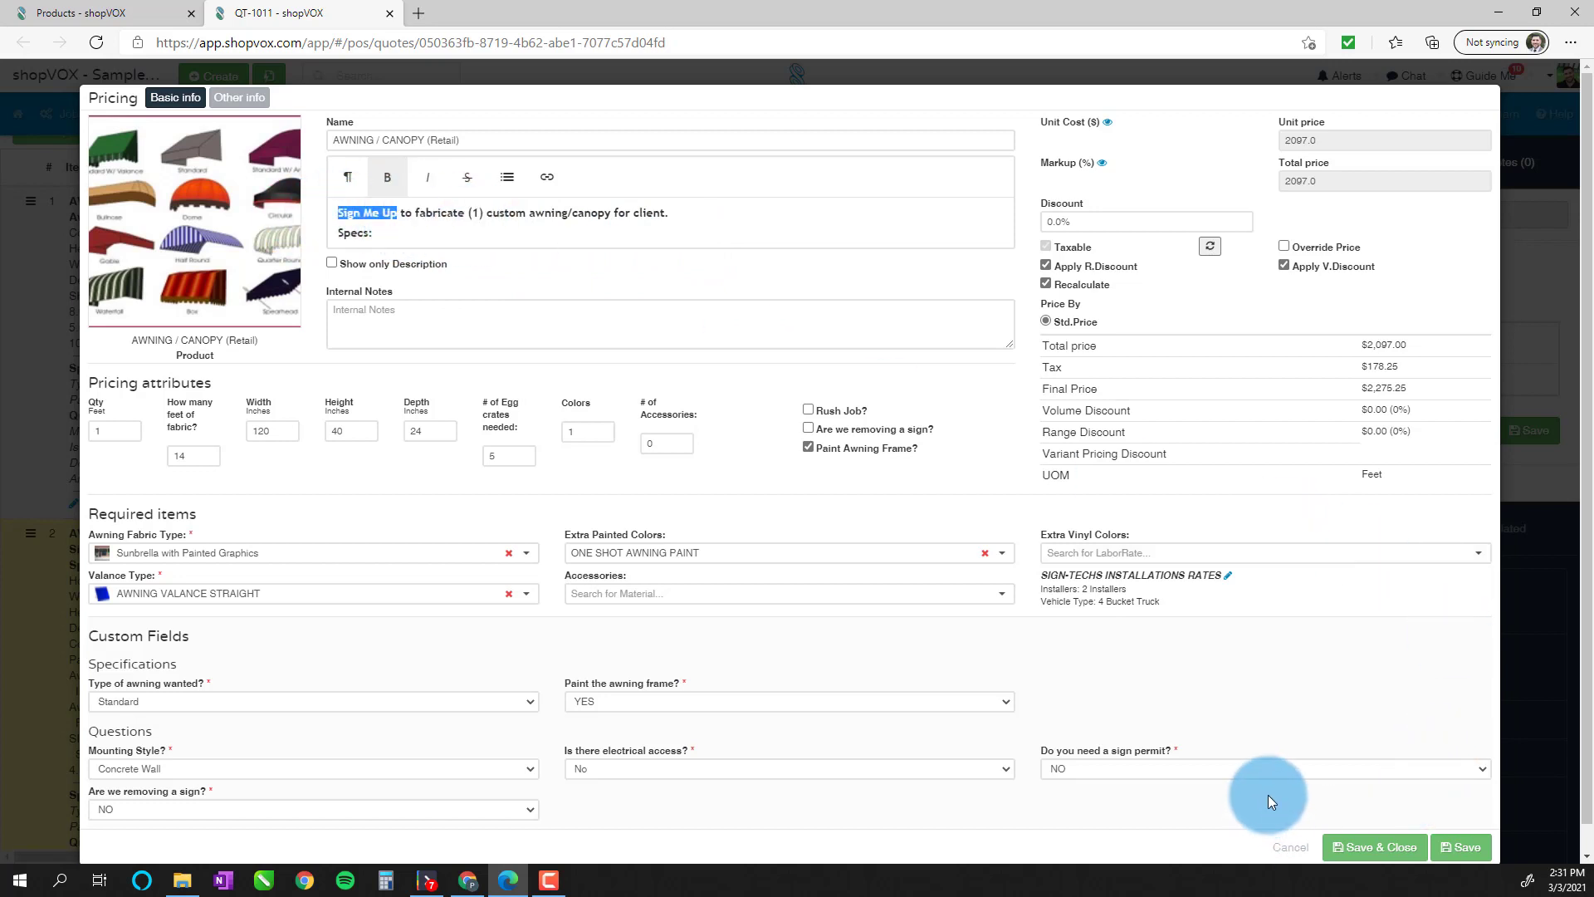
pyautogui.click(1278, 735)
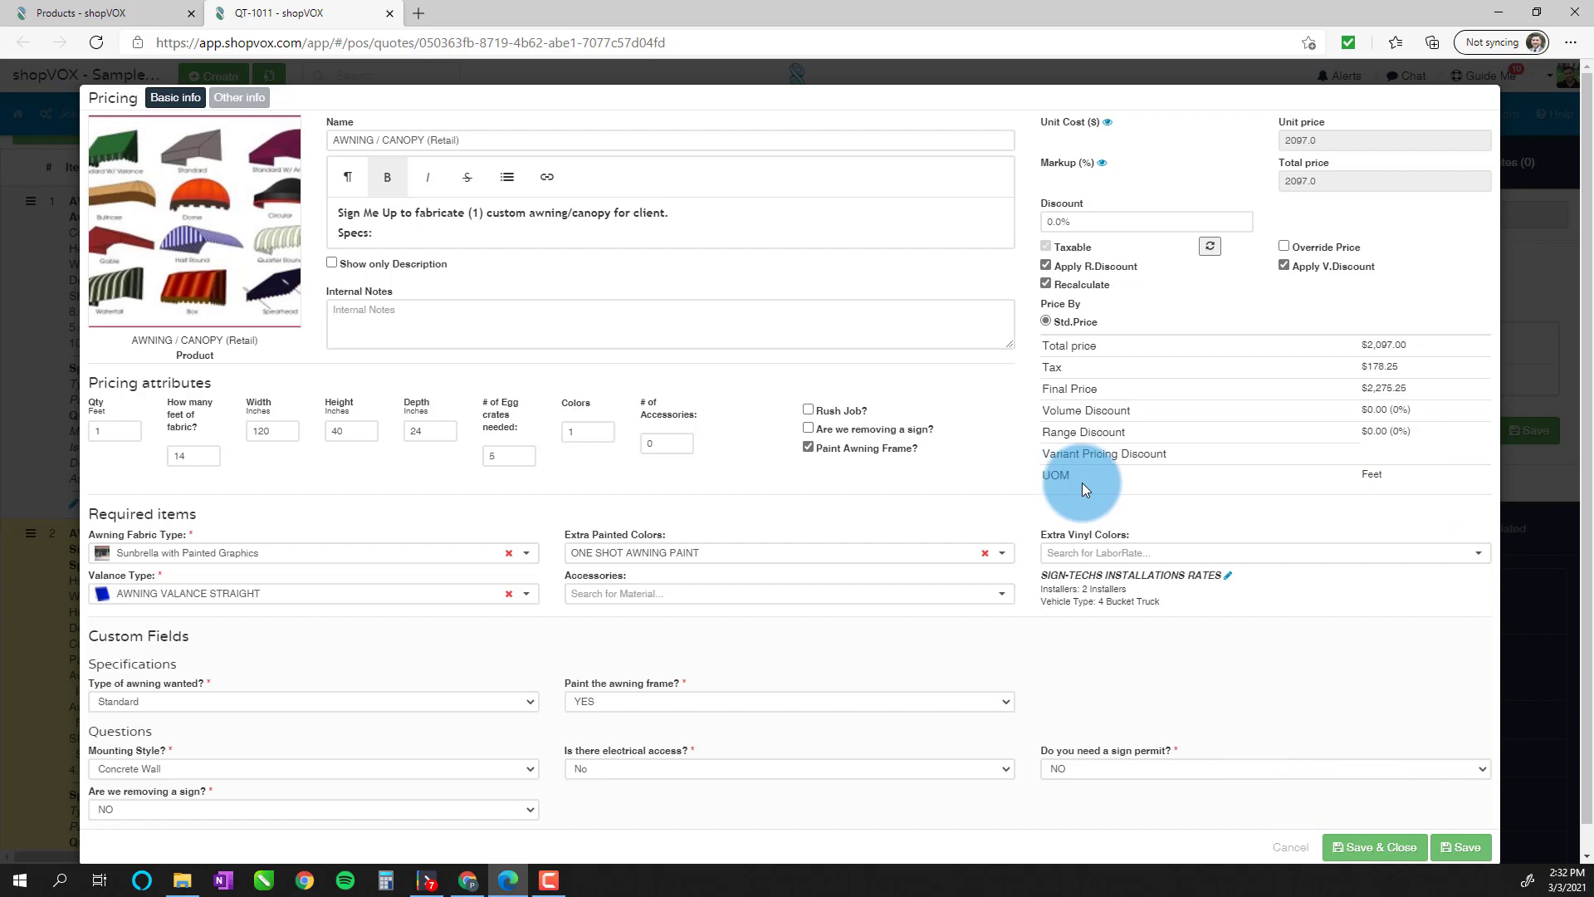
pyautogui.click(1355, 847)
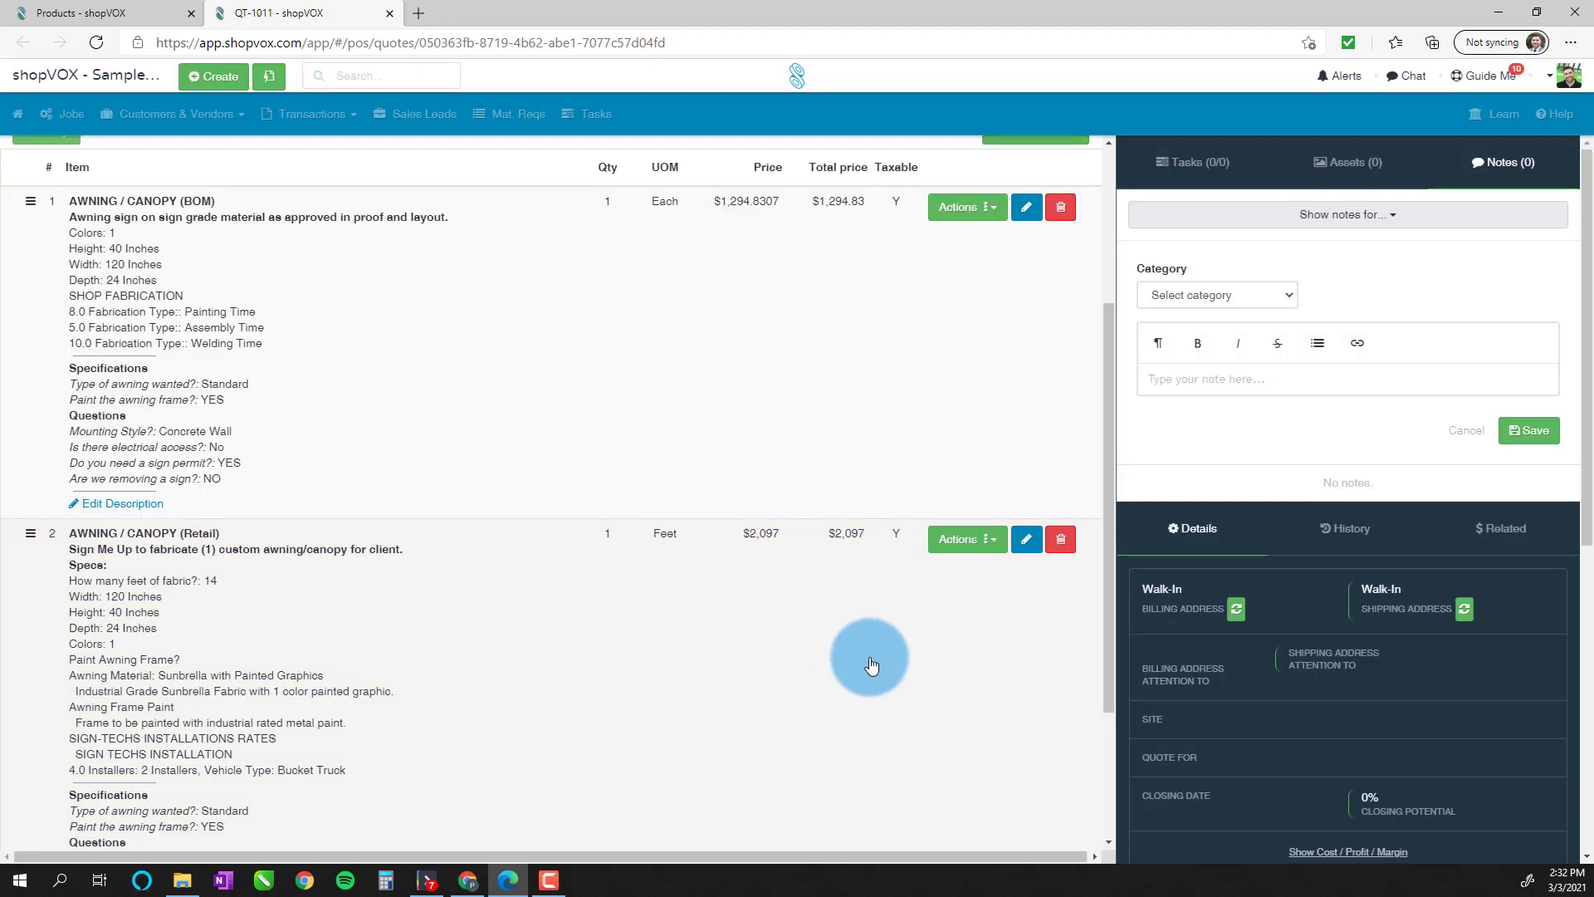
# - Compare the quoted prices of the BOM and Retail awning line items
pyautogui.scroll(-3, 856, 656)
pyautogui.scroll(5, 843, 648)
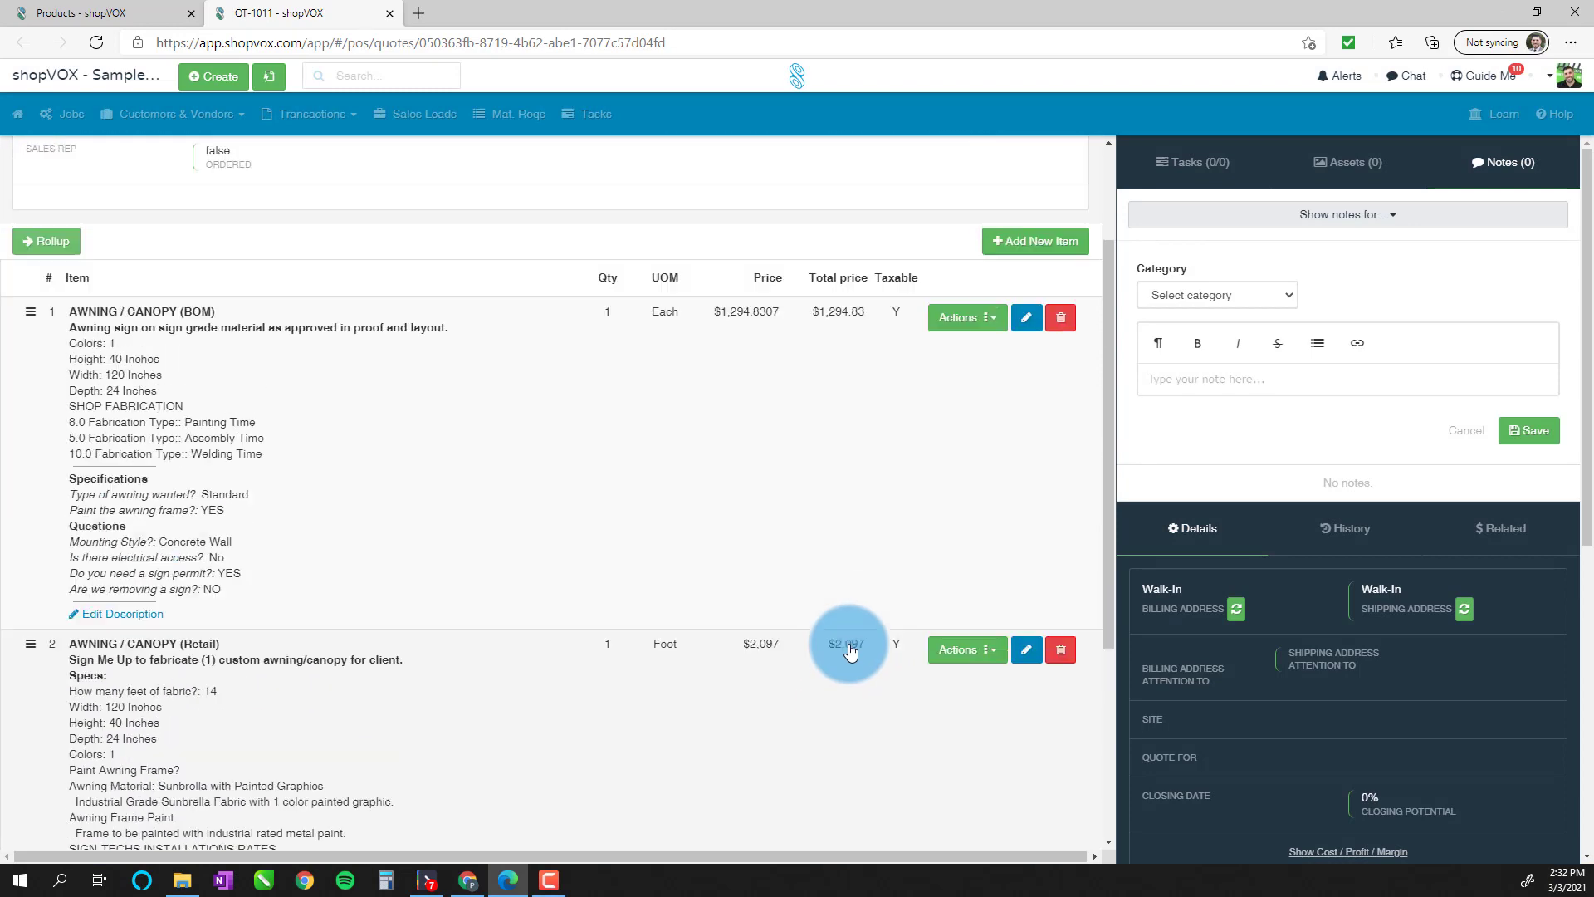
pyautogui.scroll(-5, 851, 648)
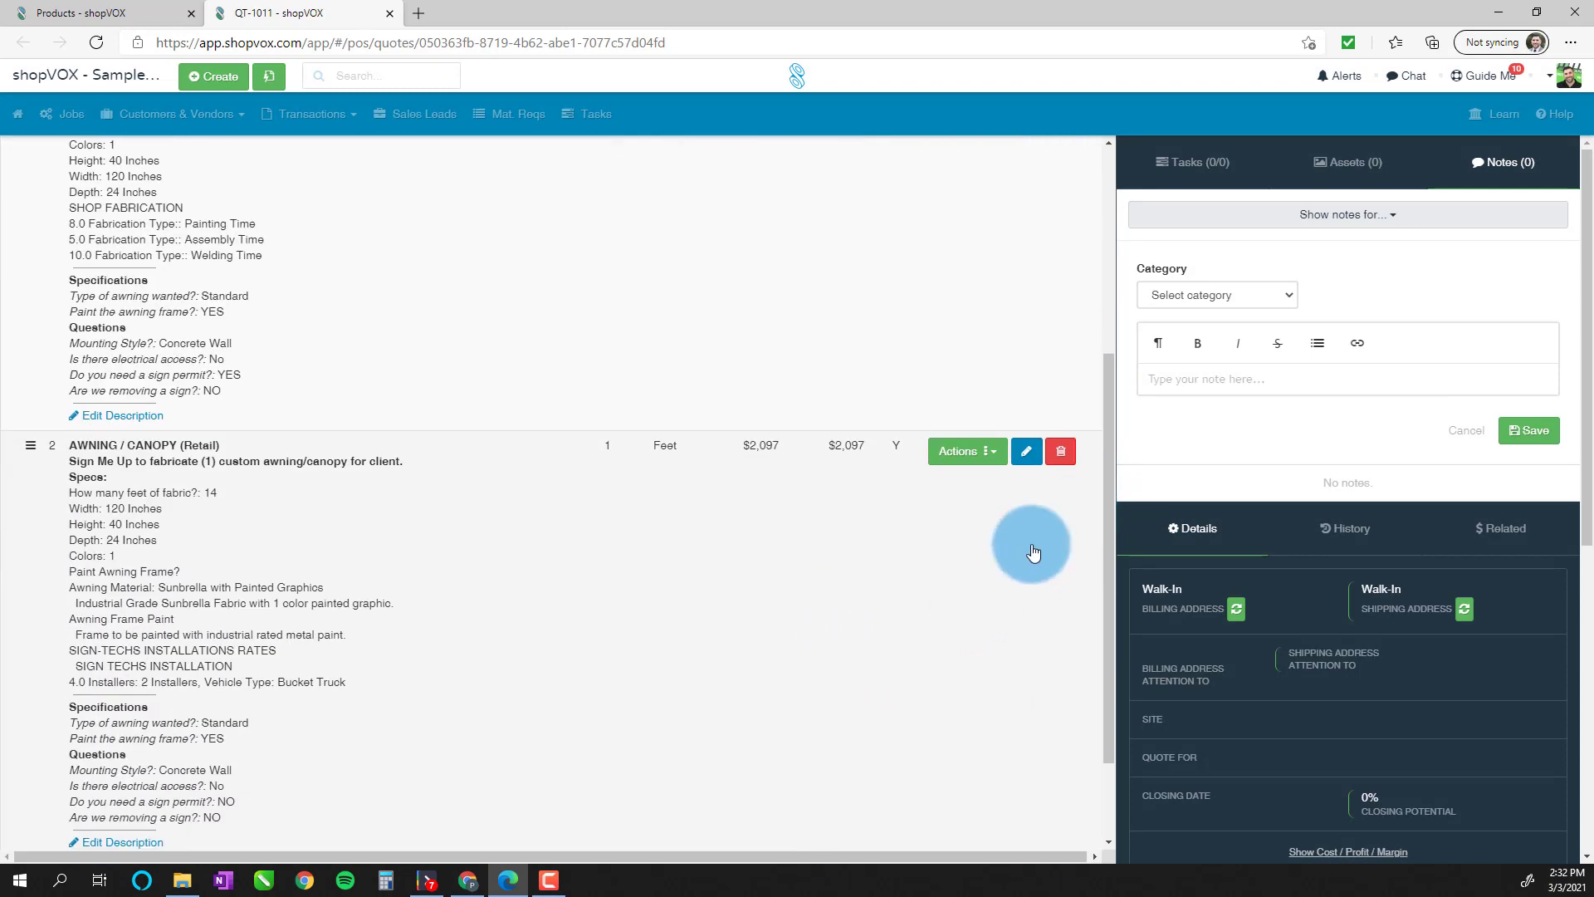
pyautogui.moveTo(1111, 394); pyautogui.dragTo(1112, 388)
# - Leave the quote and open the Products list from the POS pricing settings
pyautogui.scroll(4, 1003, 342)
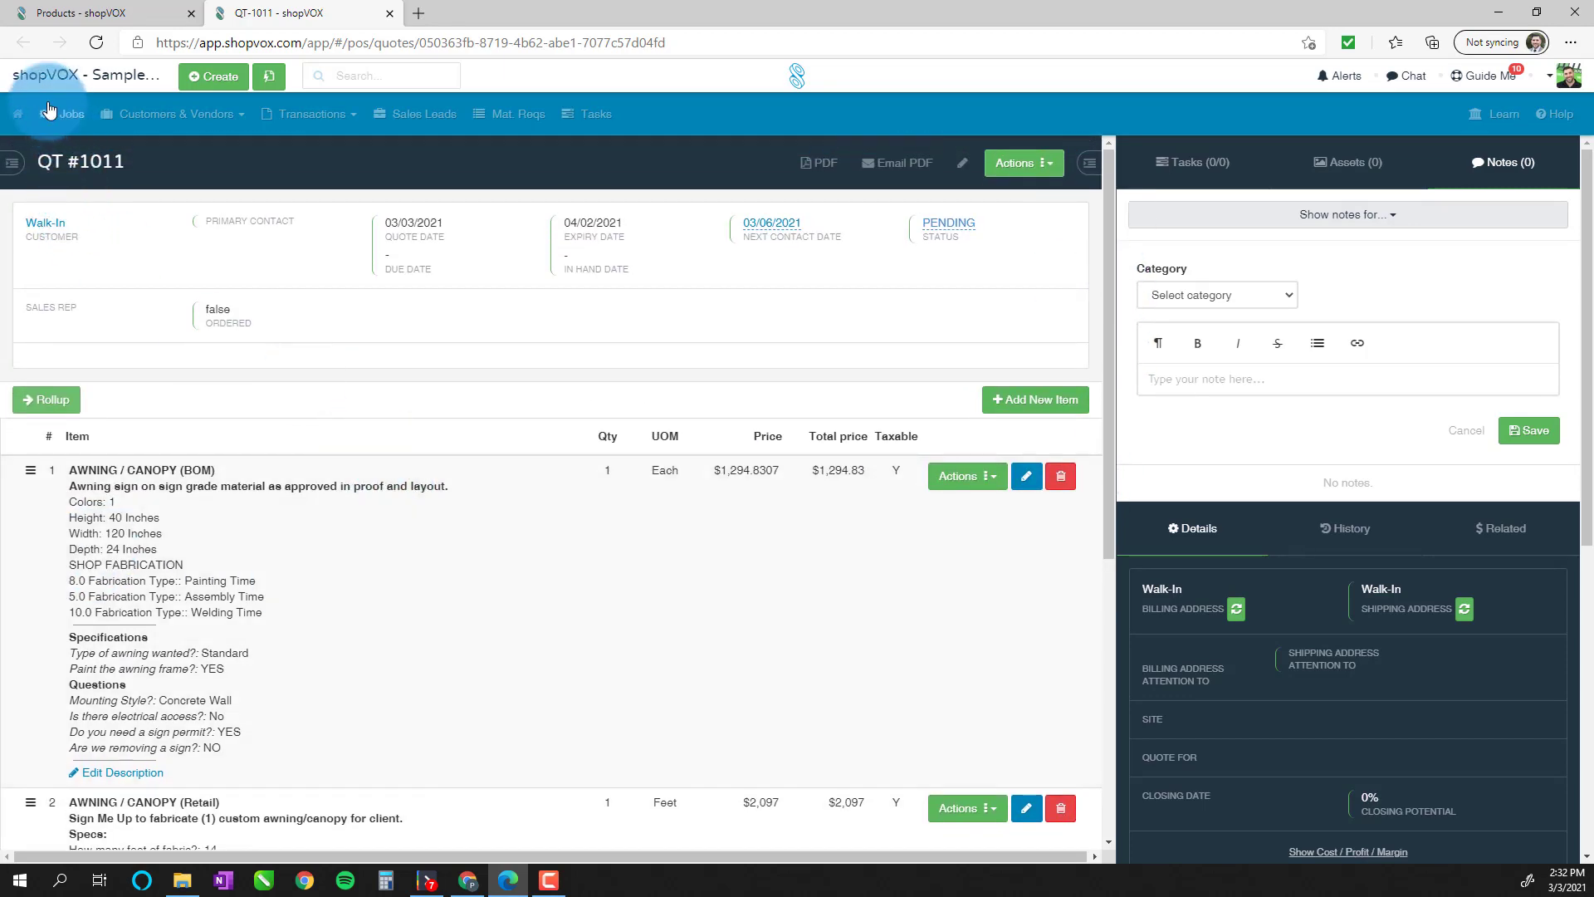
pyautogui.scroll(-1, 393, 581)
pyautogui.scroll(-2, 348, 576)
pyautogui.scroll(3, 249, 498)
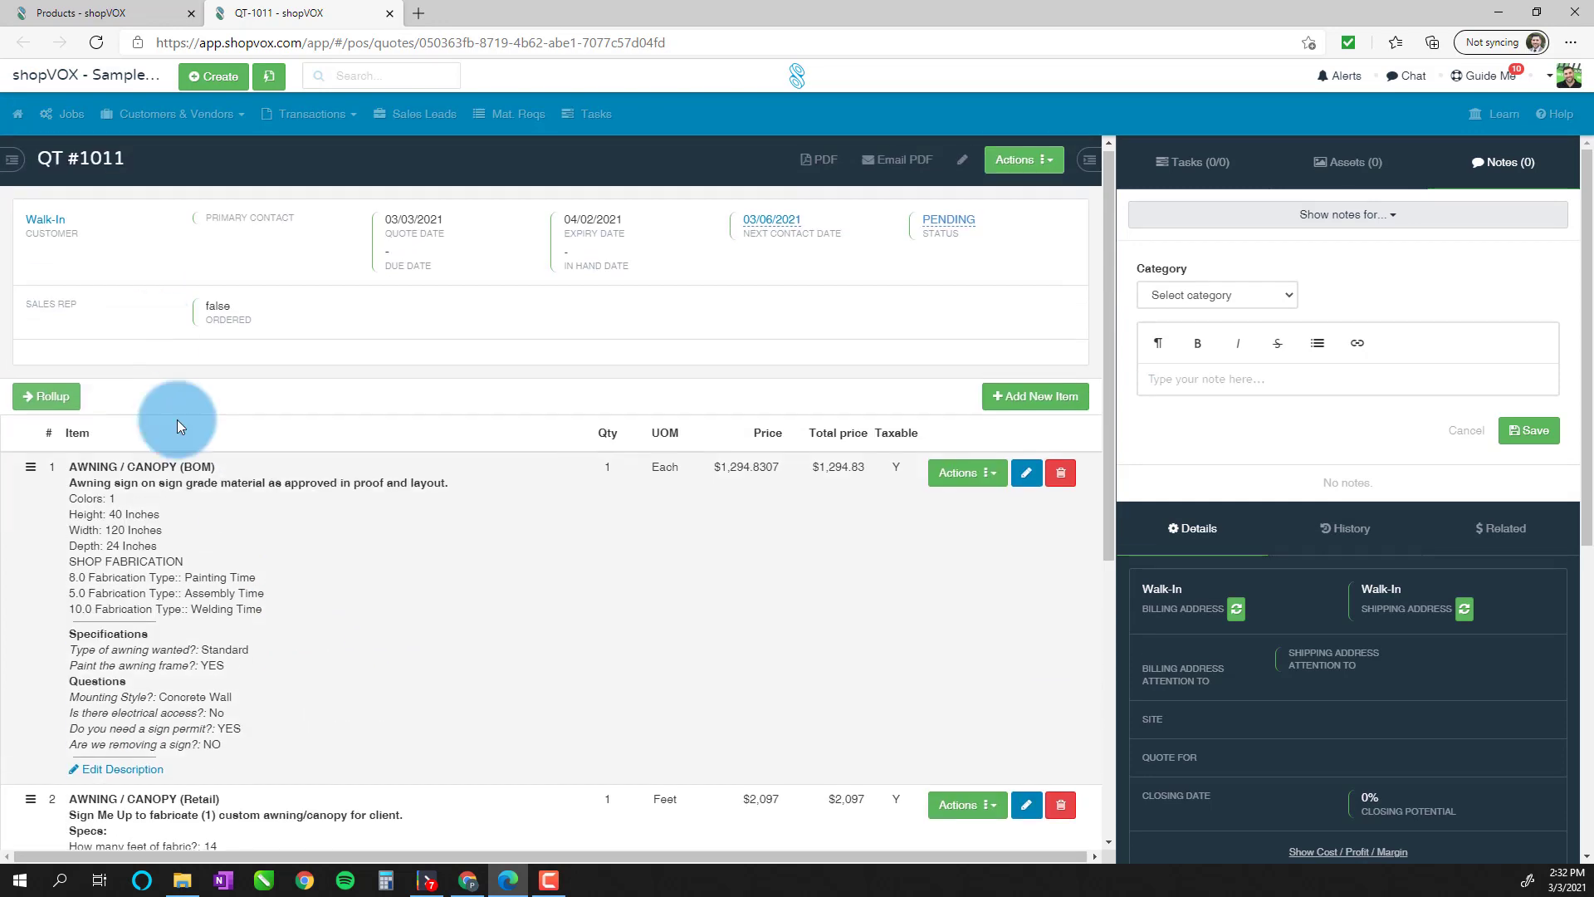
pyautogui.click(70, 76)
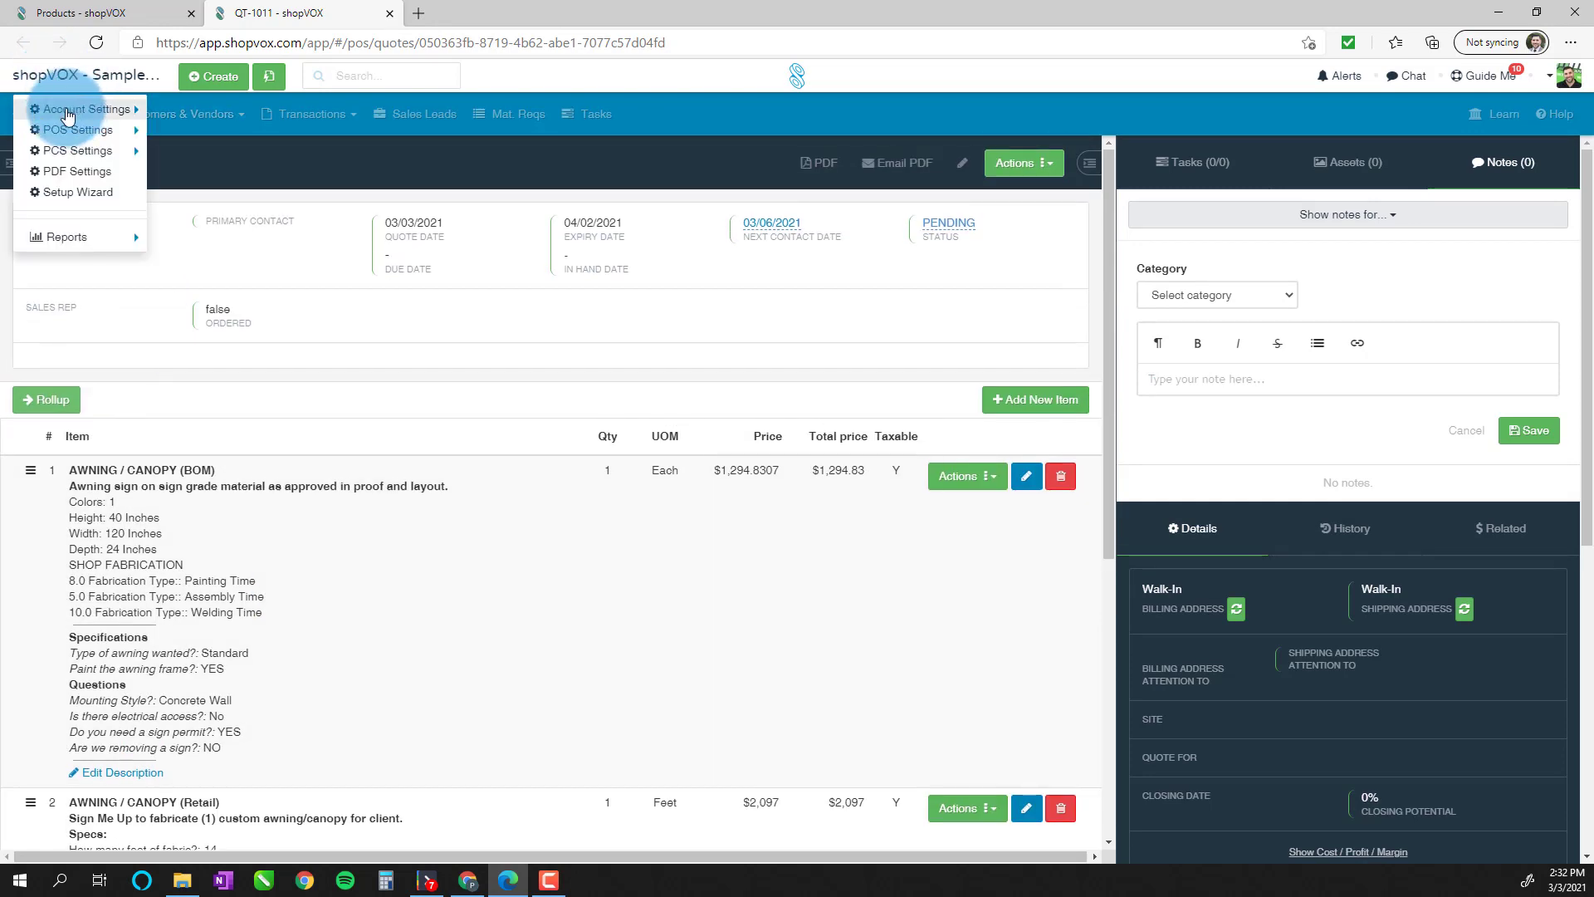
pyautogui.moveTo(79, 131)
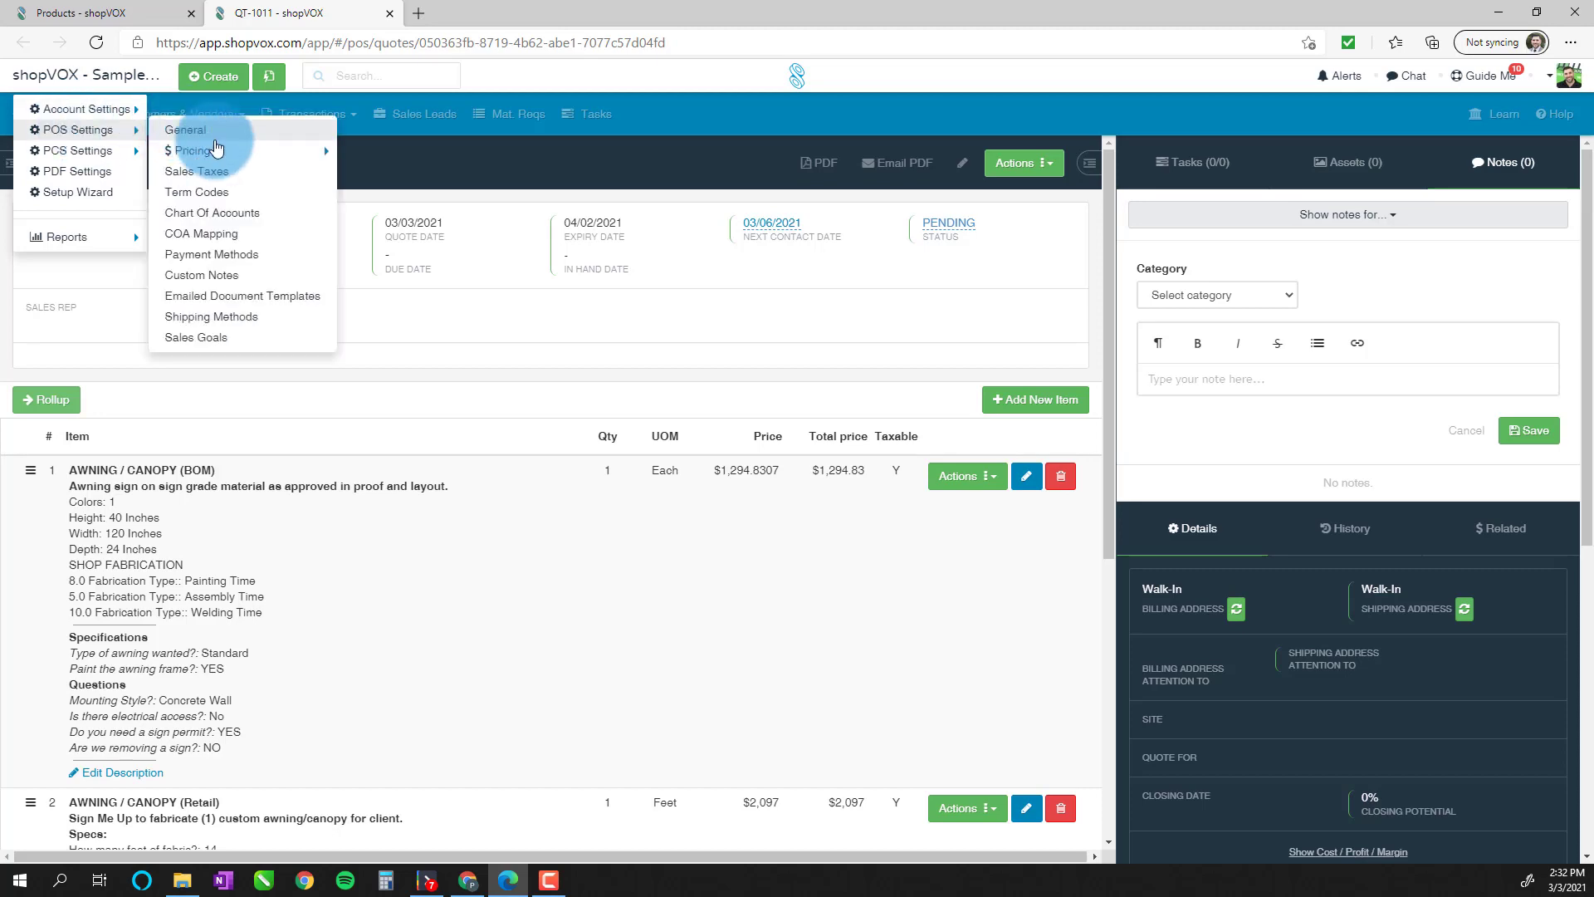
pyautogui.moveTo(213, 149)
pyautogui.click(366, 151)
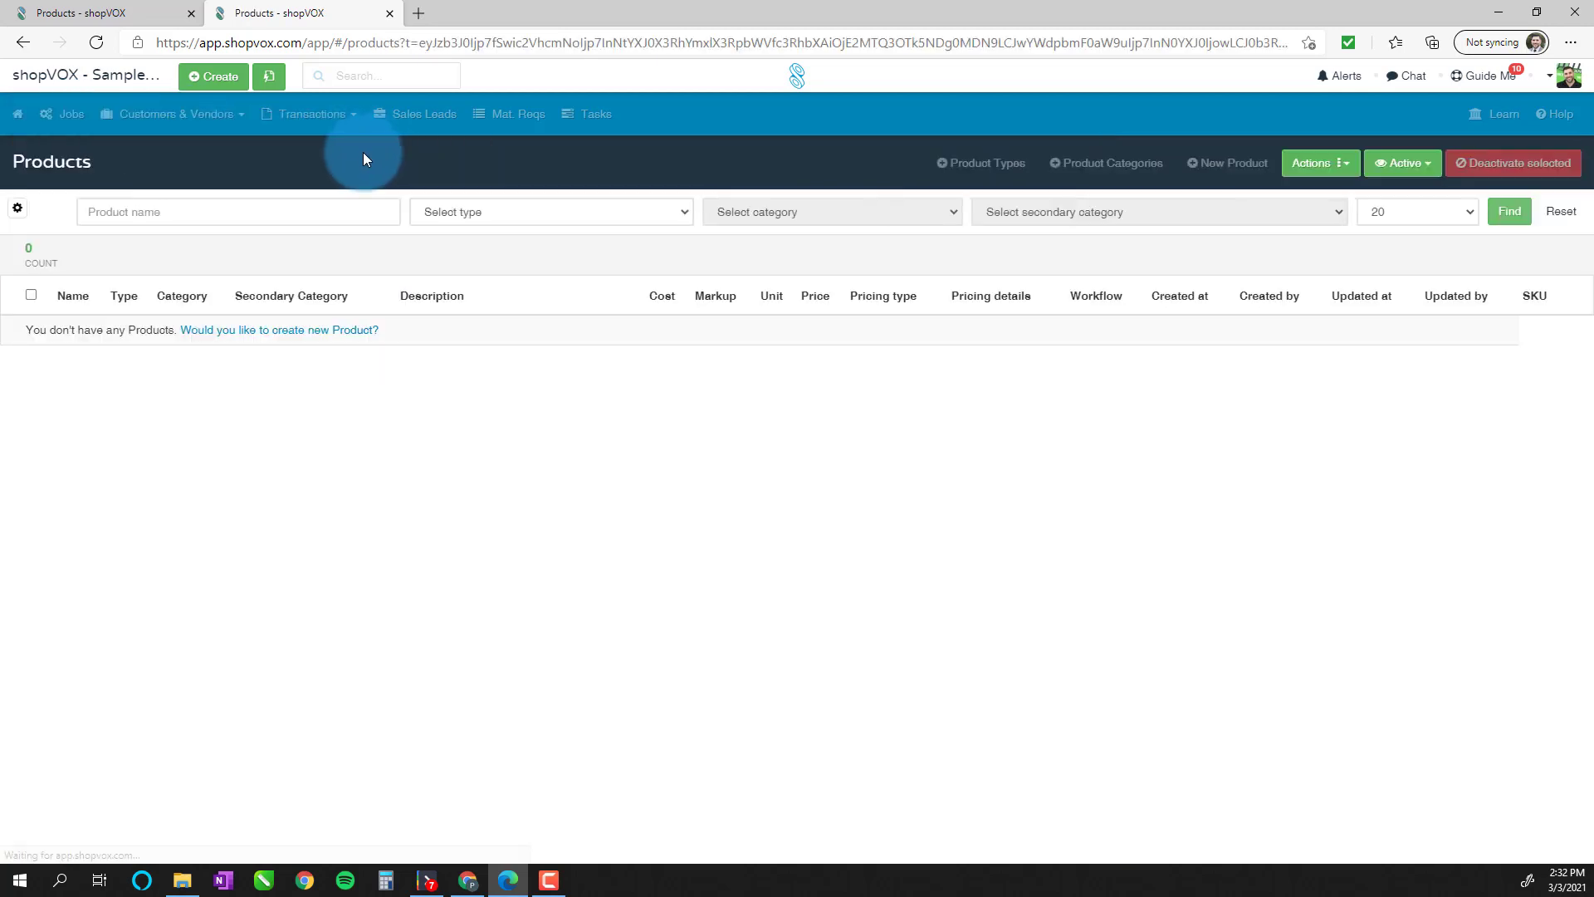
# - Open the list of products that can be copied from other shopVOX accounts and look through its entries
pyautogui.click(1324, 168)
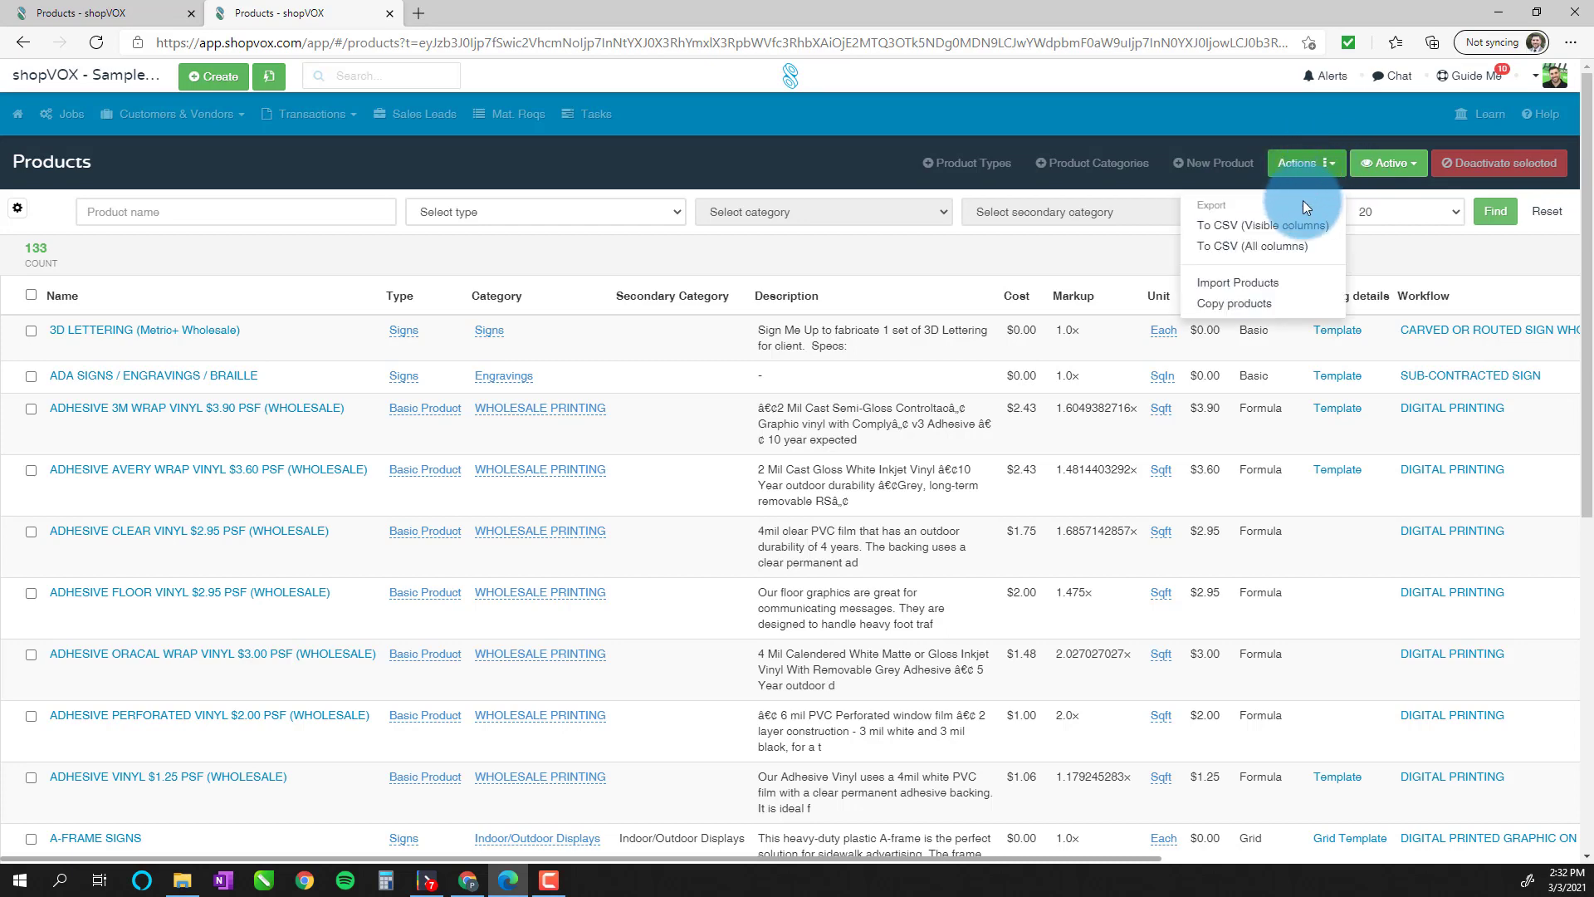
pyautogui.click(1296, 303)
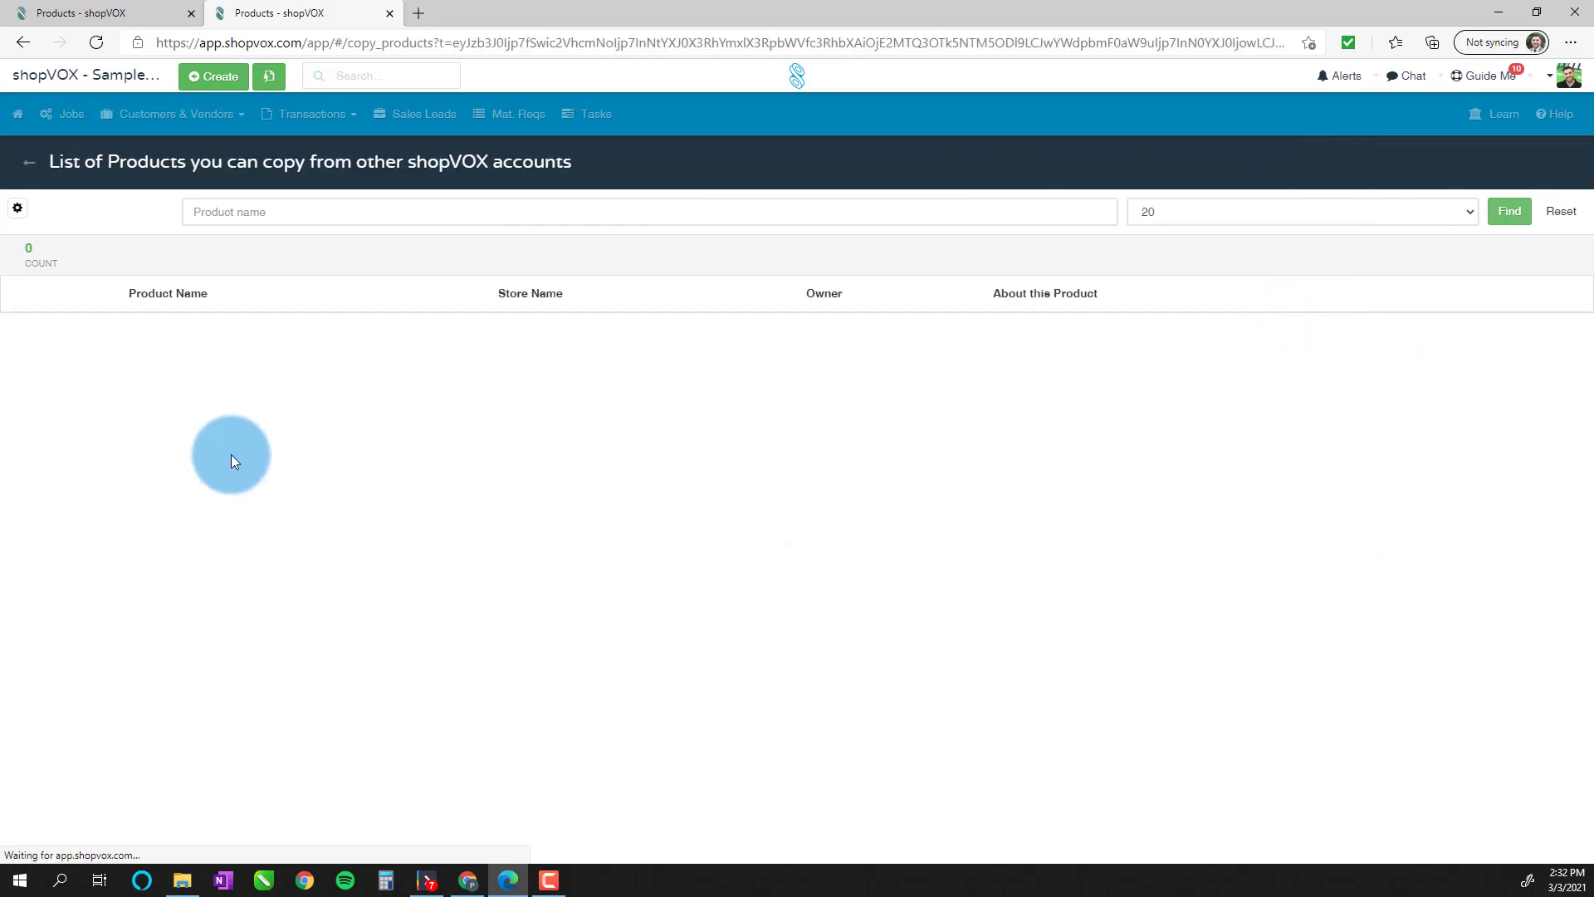
pyautogui.scroll(-3, 509, 355)
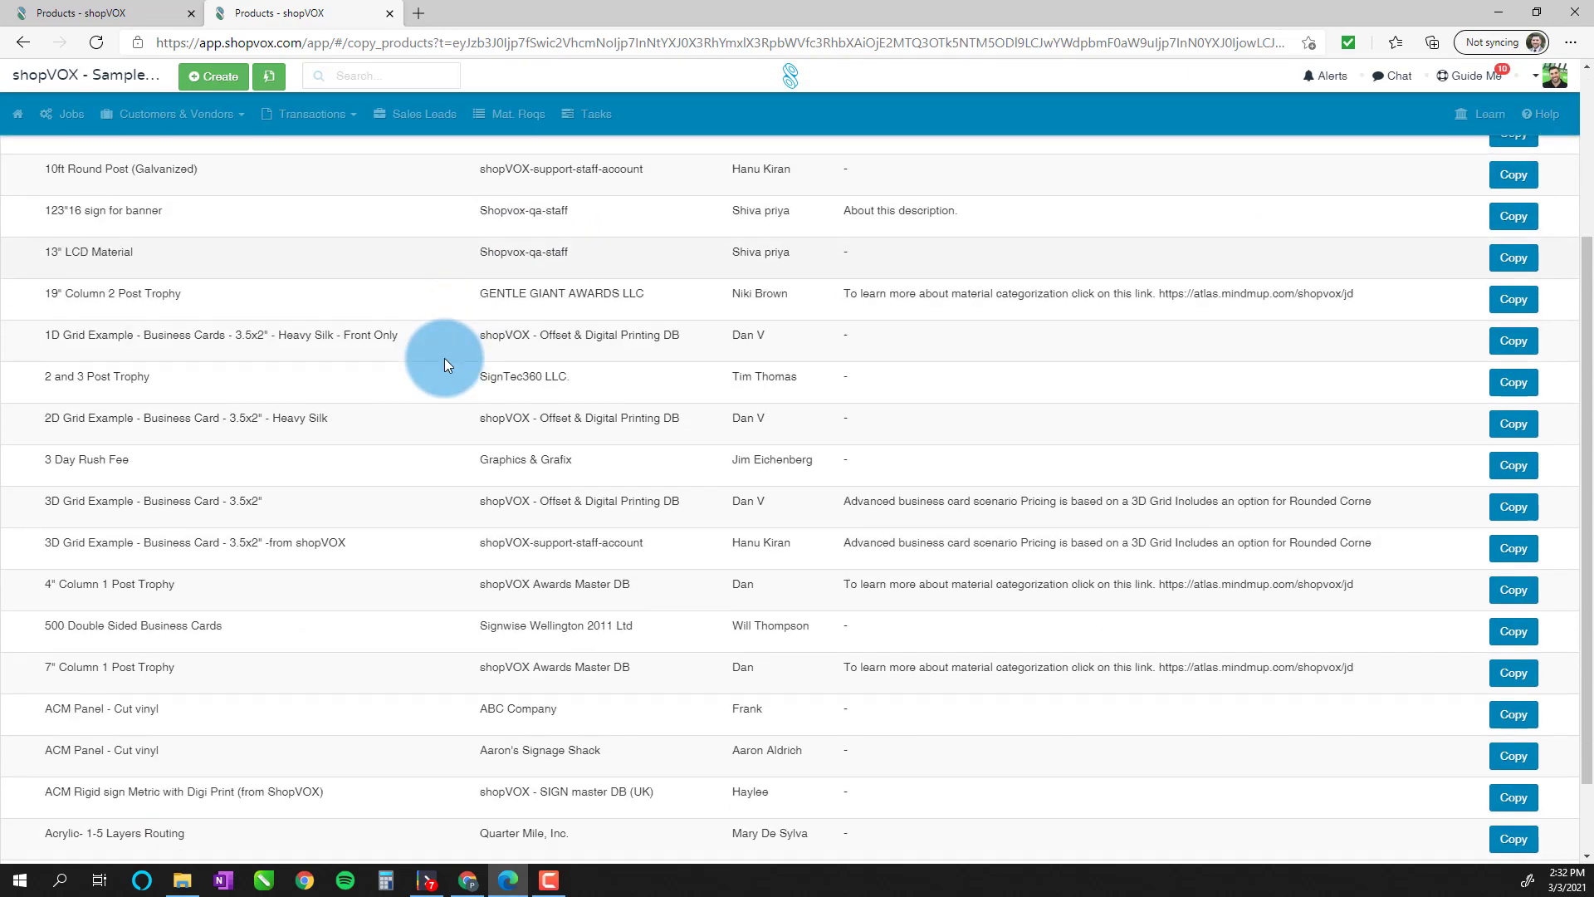
pyautogui.scroll(3, 445, 357)
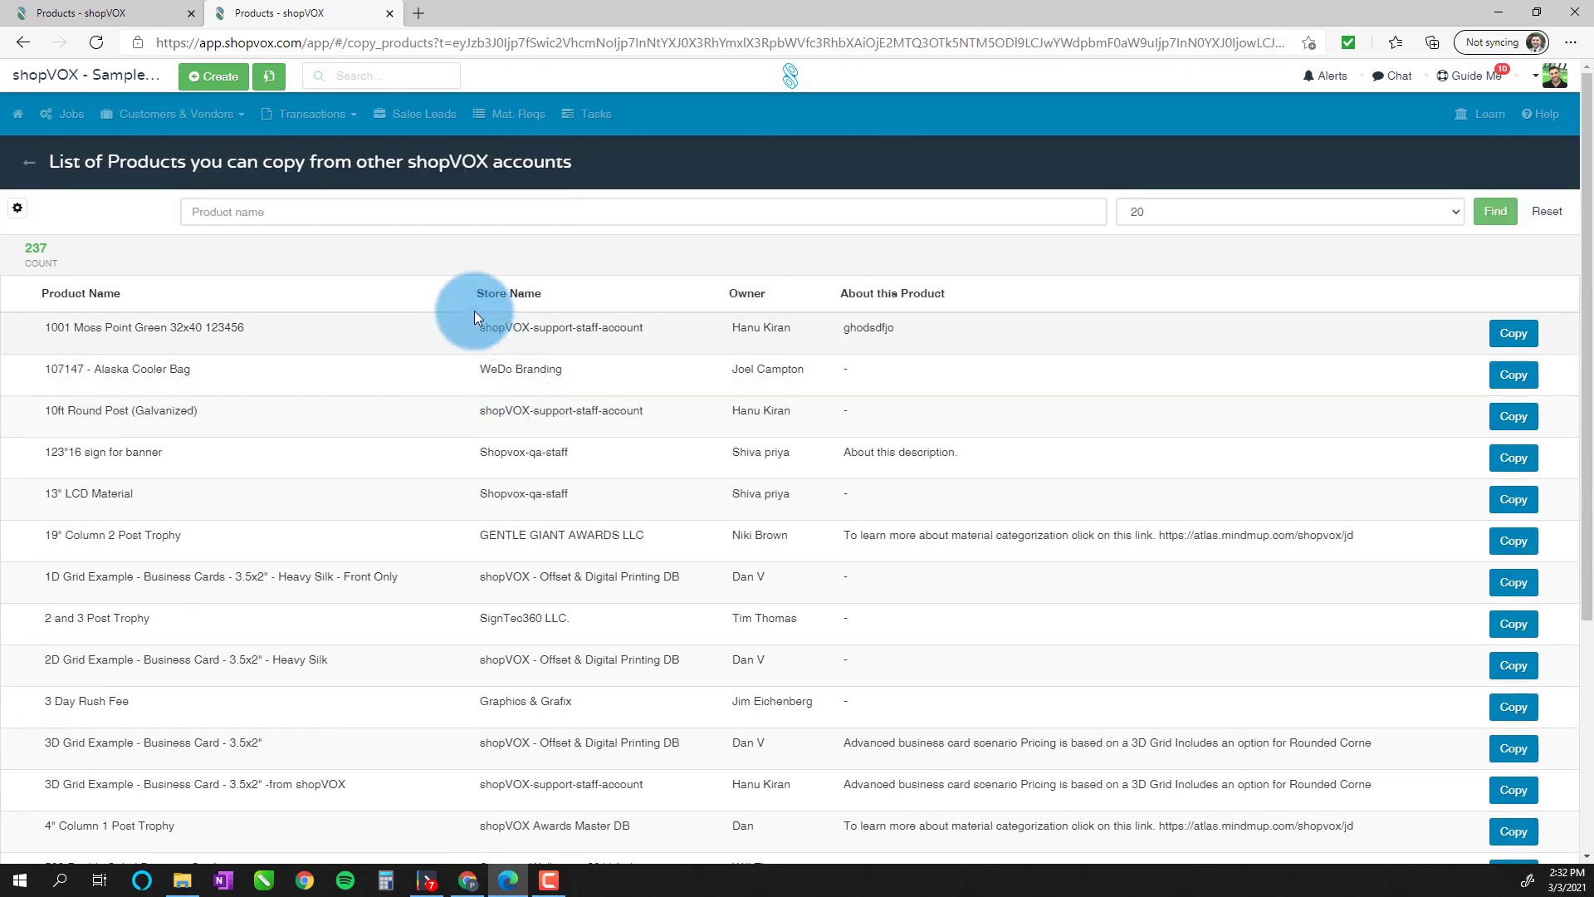
# - Search the copyable products by product name for "awning"
pyautogui.click(482, 209)
pyautogui.write('awning')
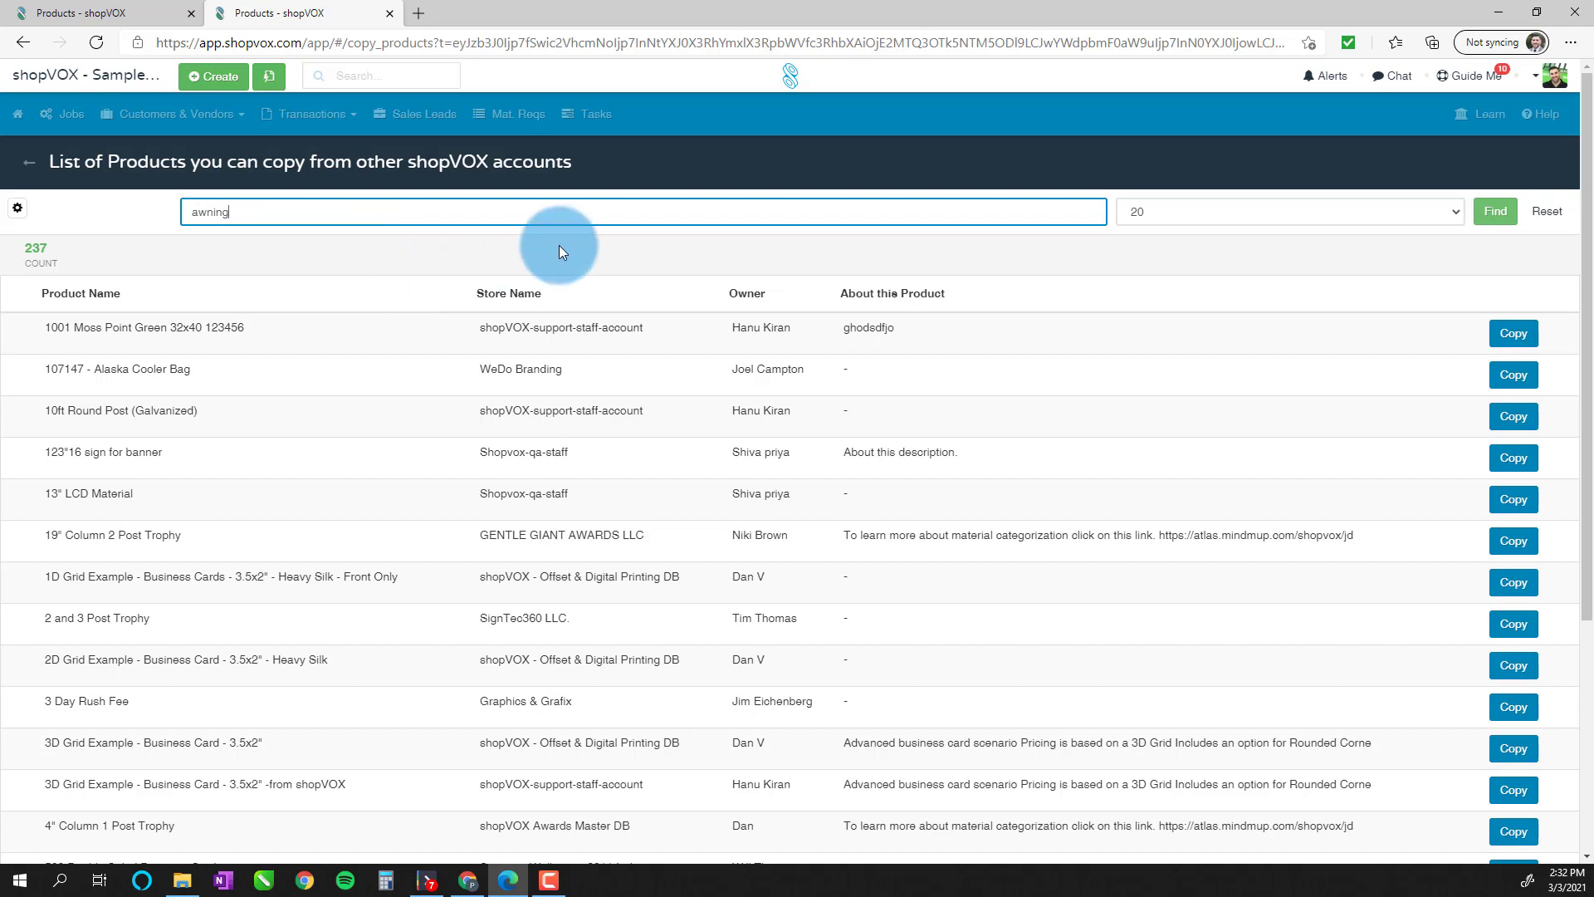
pyautogui.click(1496, 211)
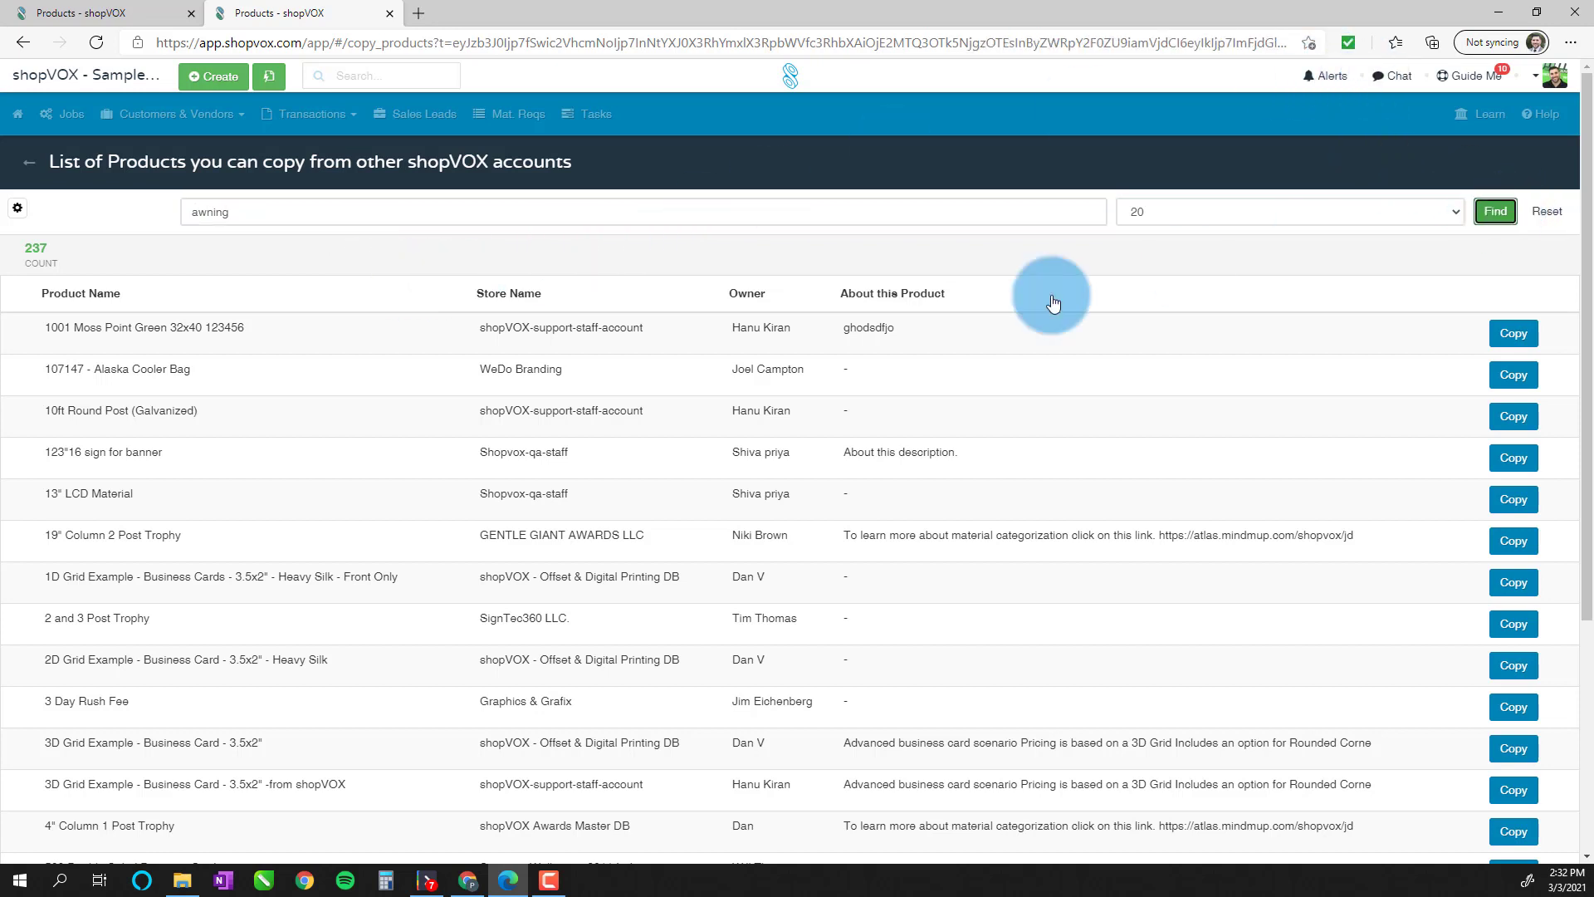
# - Clear the "awning" search term from the product name filter
pyautogui.doubleClick(241, 212)
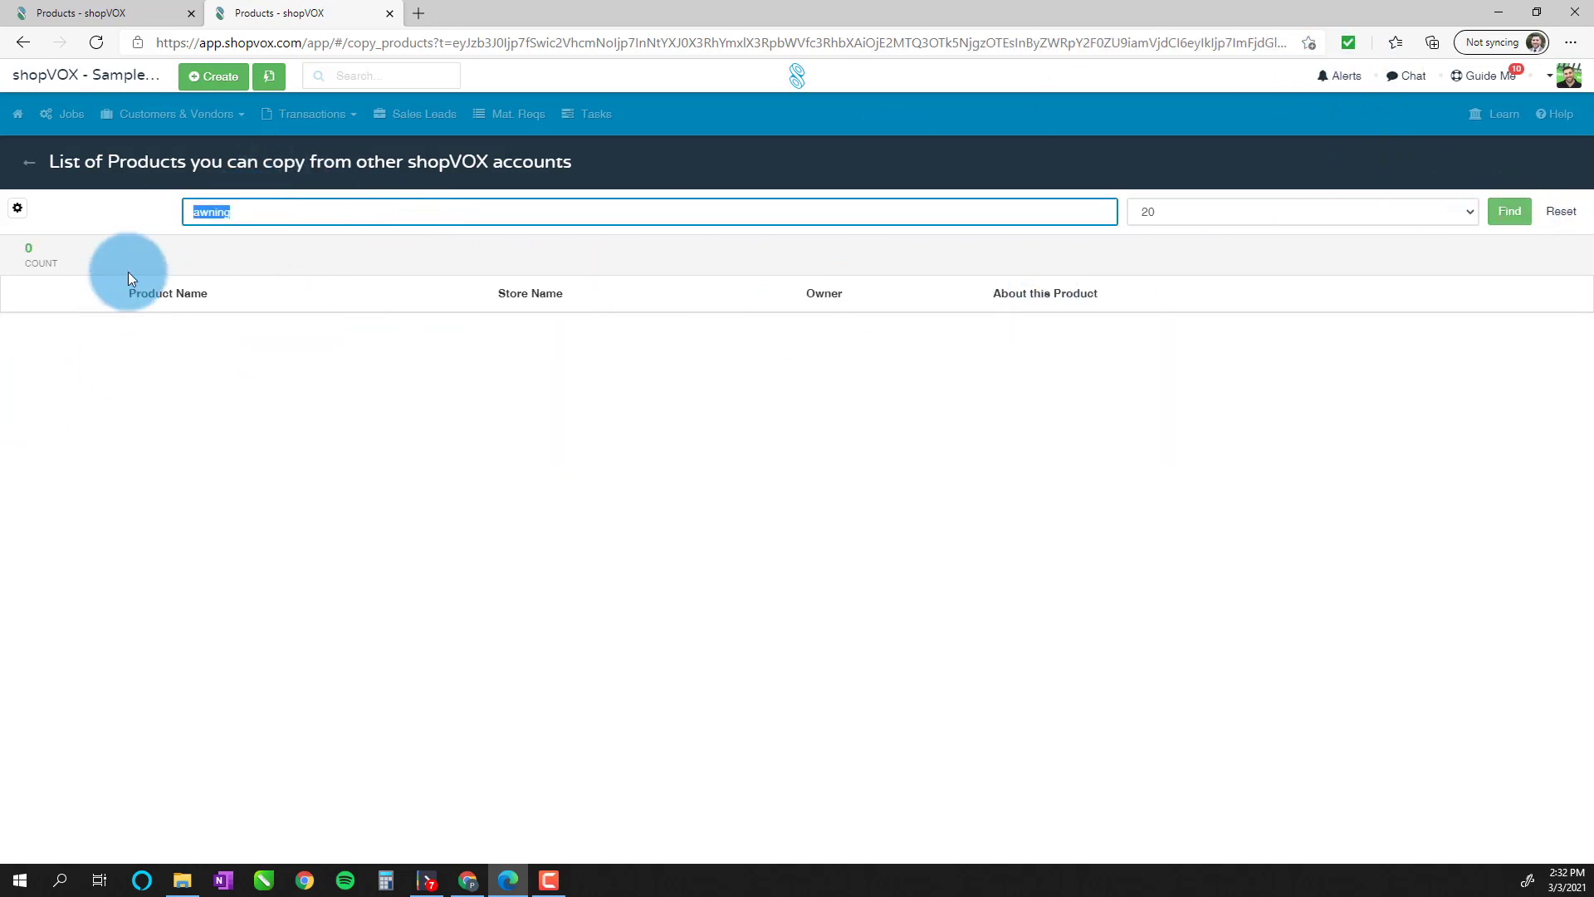
pyautogui.click(216, 214)
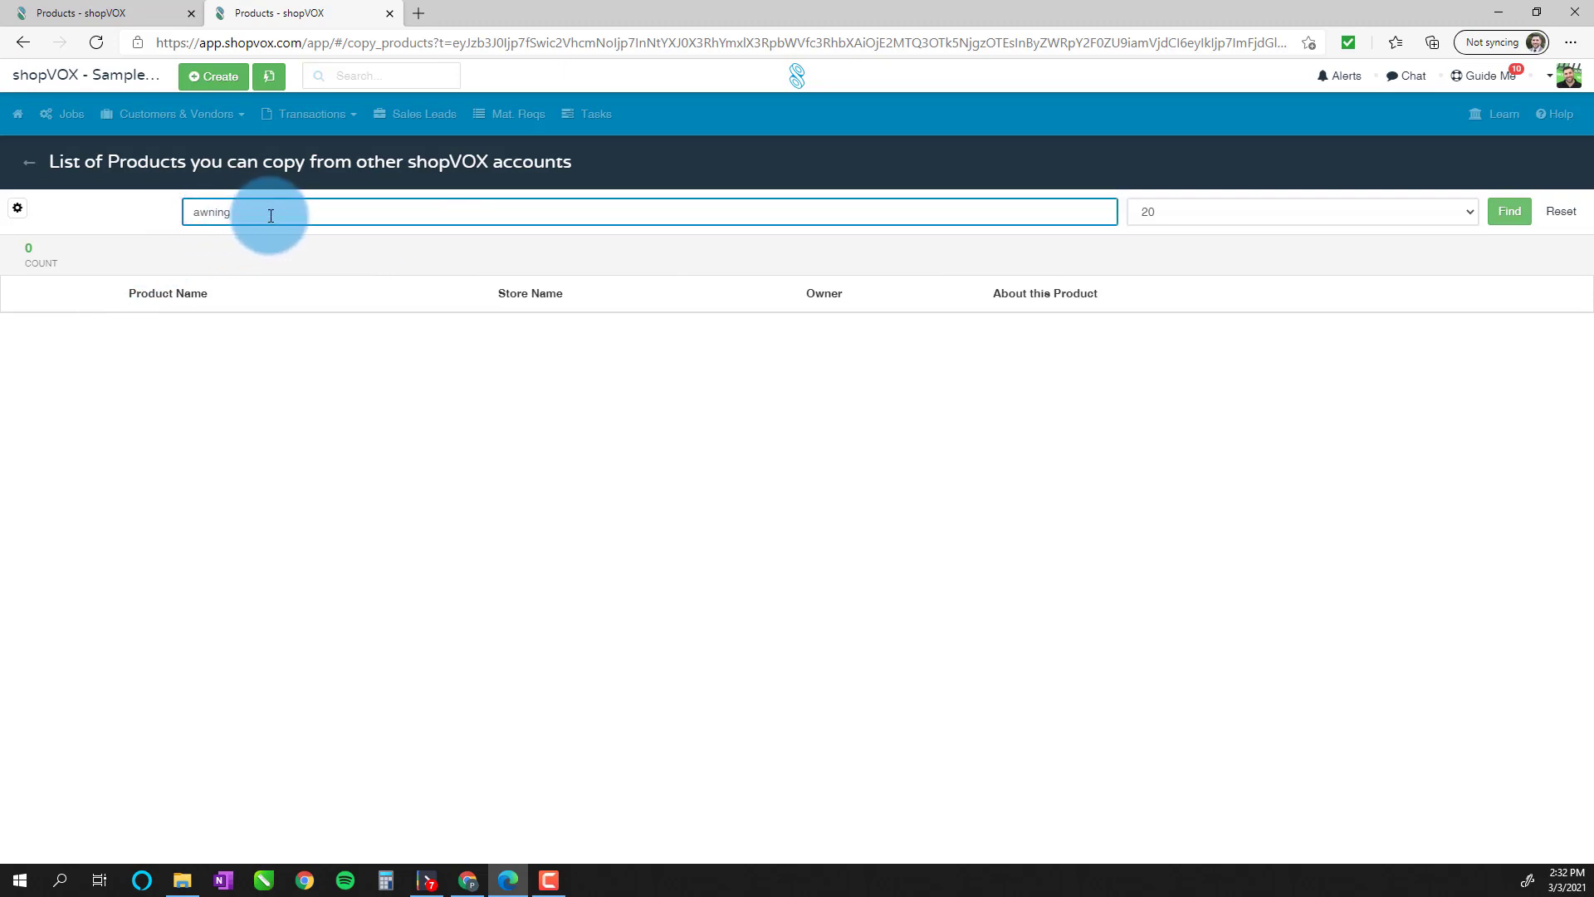
pyautogui.moveTo(204, 212); pyautogui.dragTo(461, 213)
pyautogui.press('BackSpace')
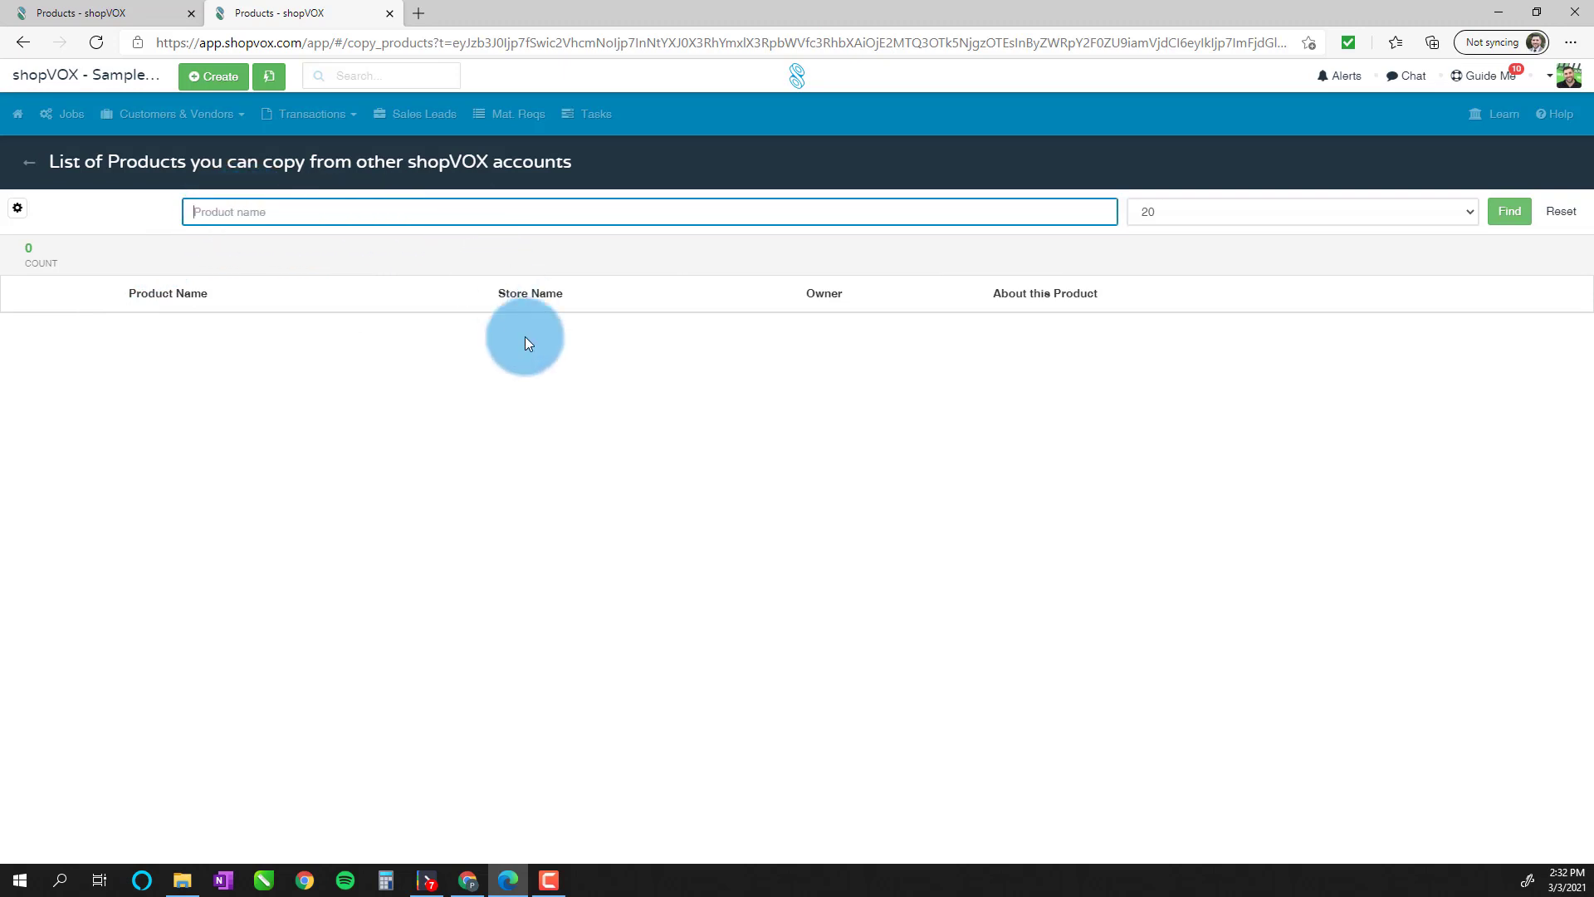
pyautogui.click(1474, 365)
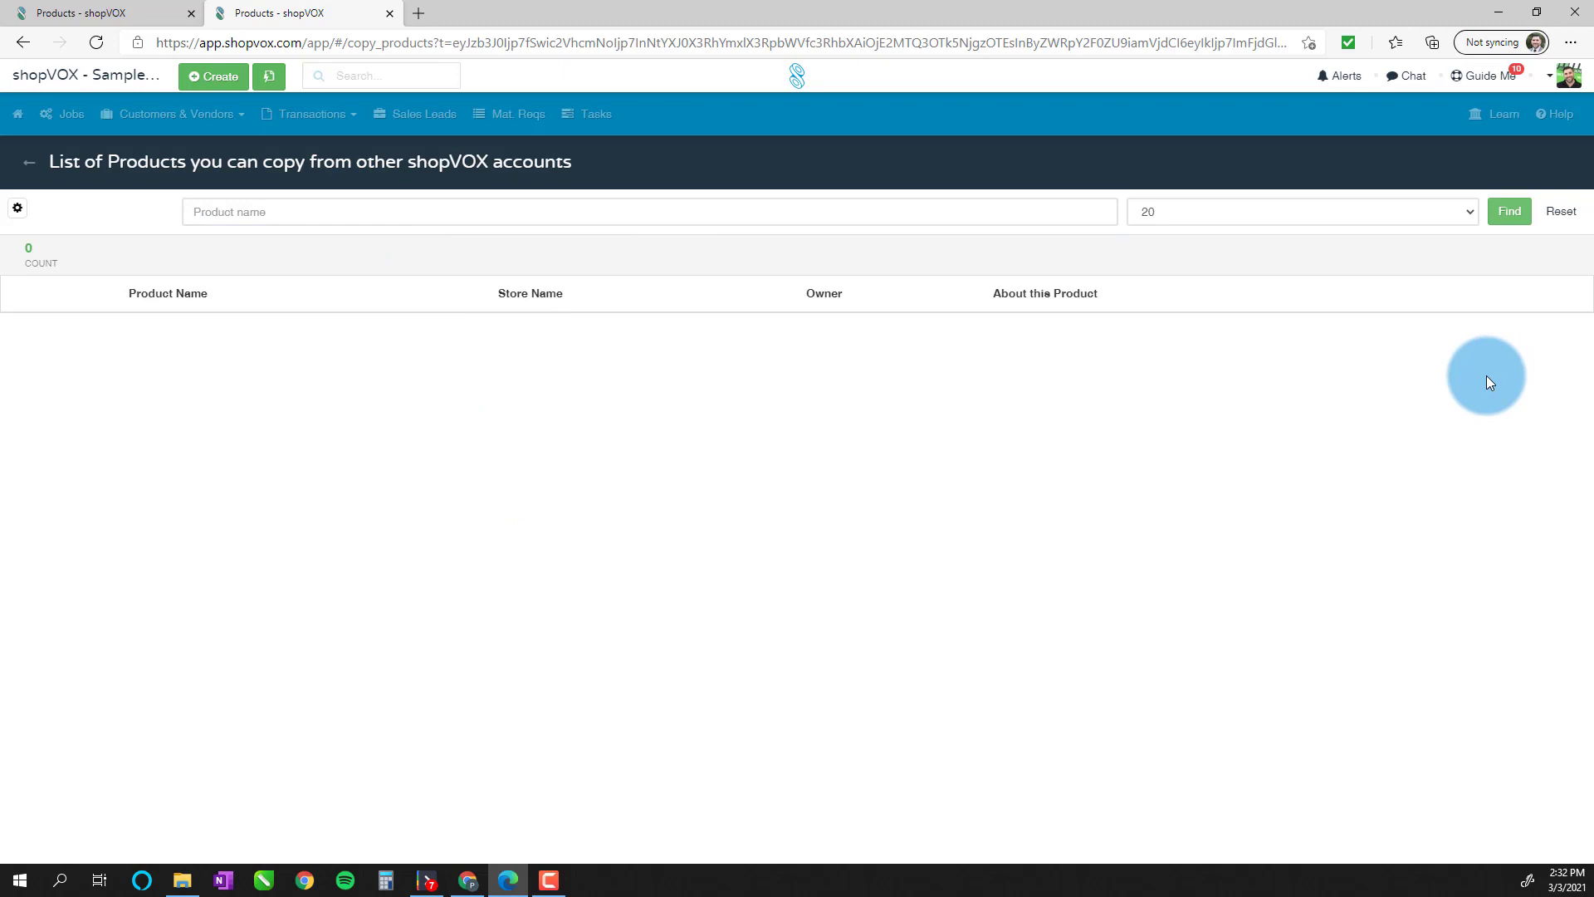